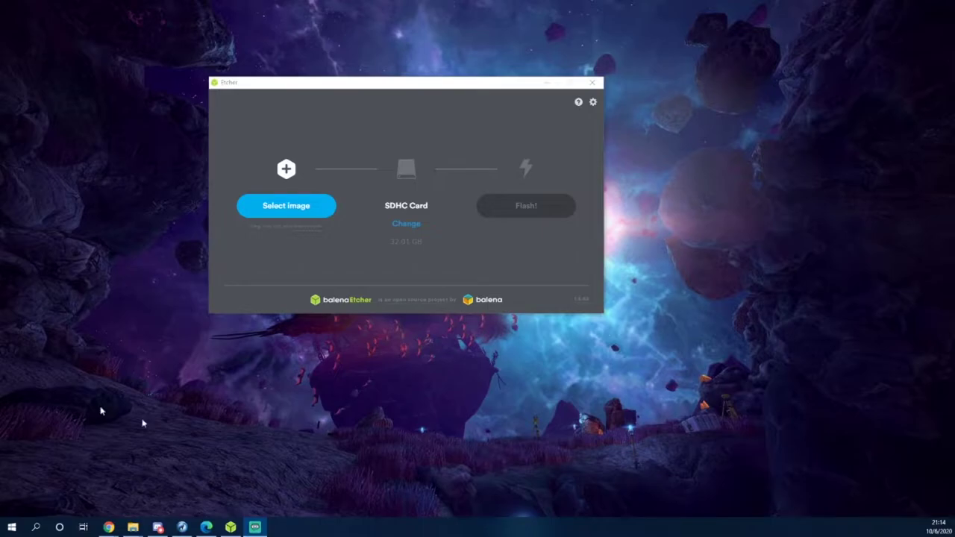
# Select the downloaded .img disk image in balenaEtcher.
pyautogui.click(285, 207)
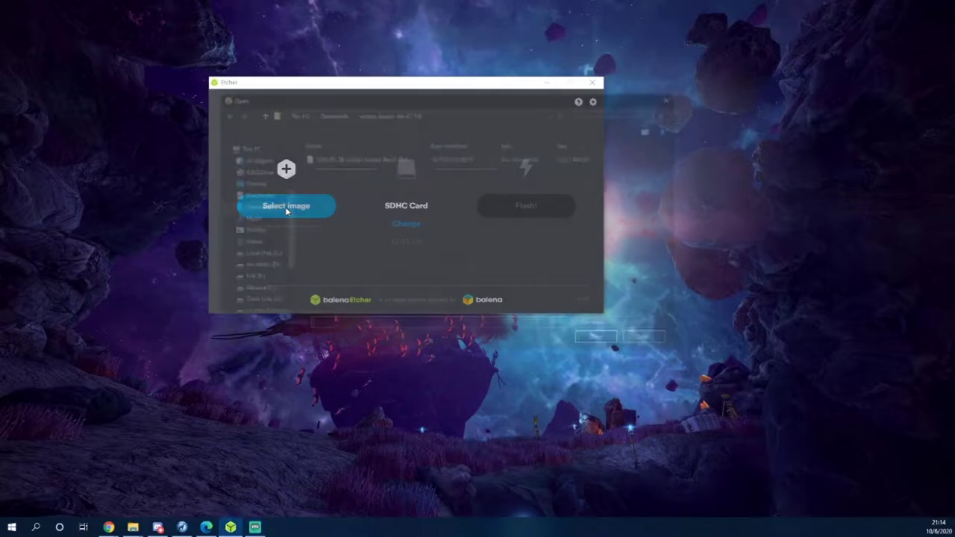
pyautogui.doubleClick(347, 159)
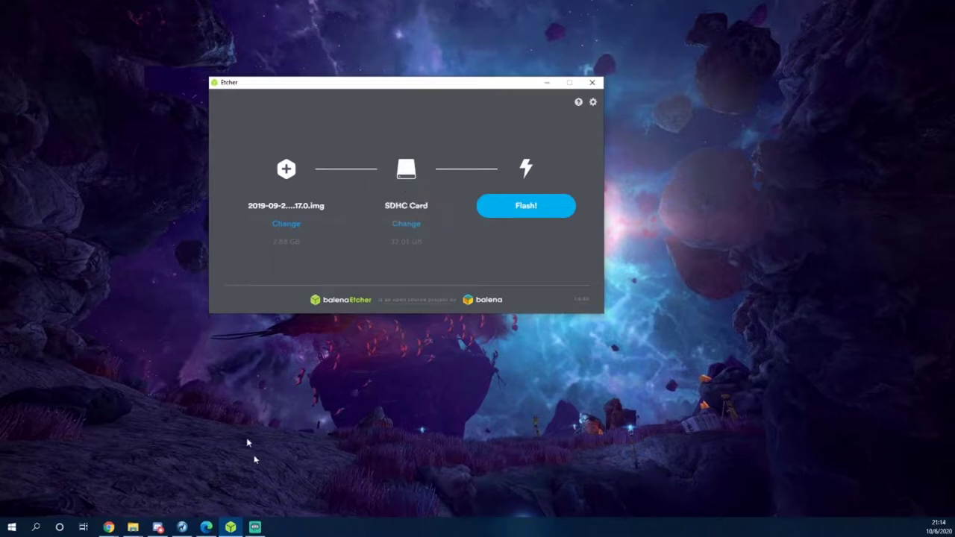
pyautogui.moveTo(124, 529)
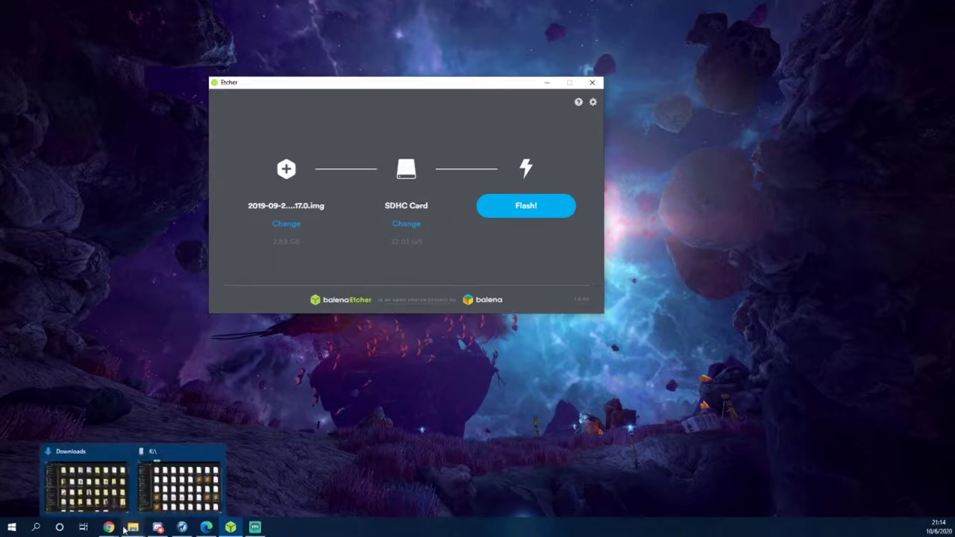
pyautogui.click(154, 494)
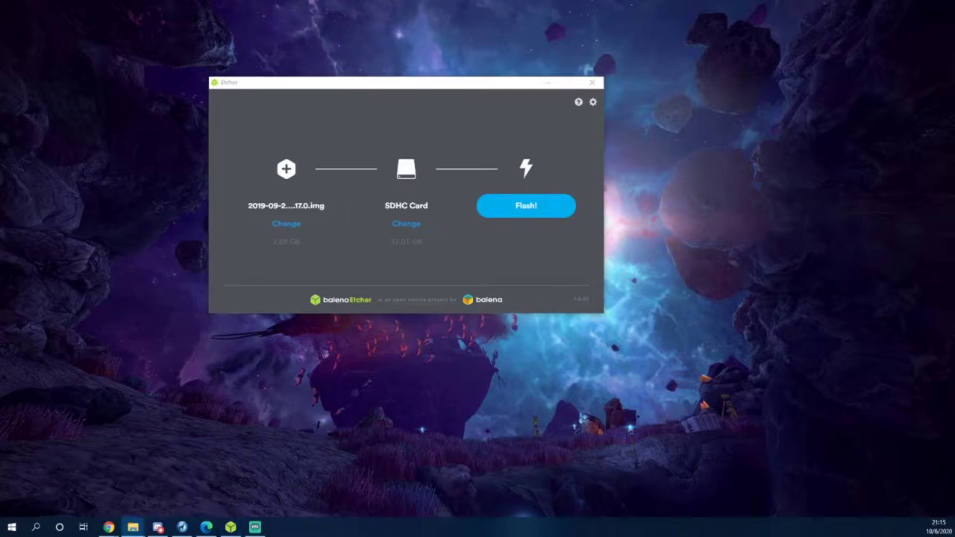
# Flash the image to the SDHC card and close Etcher once flashing completes.
pyautogui.click(529, 210)
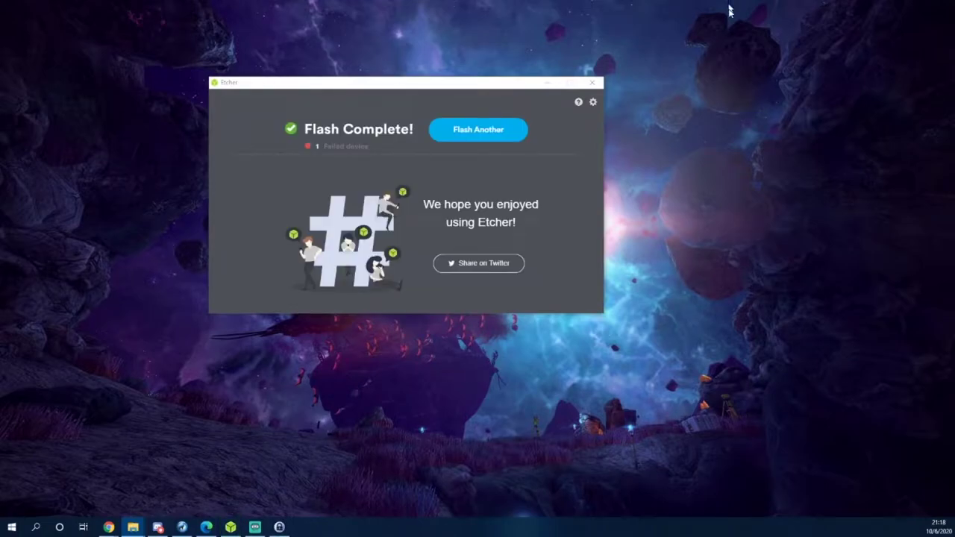
pyautogui.click(590, 92)
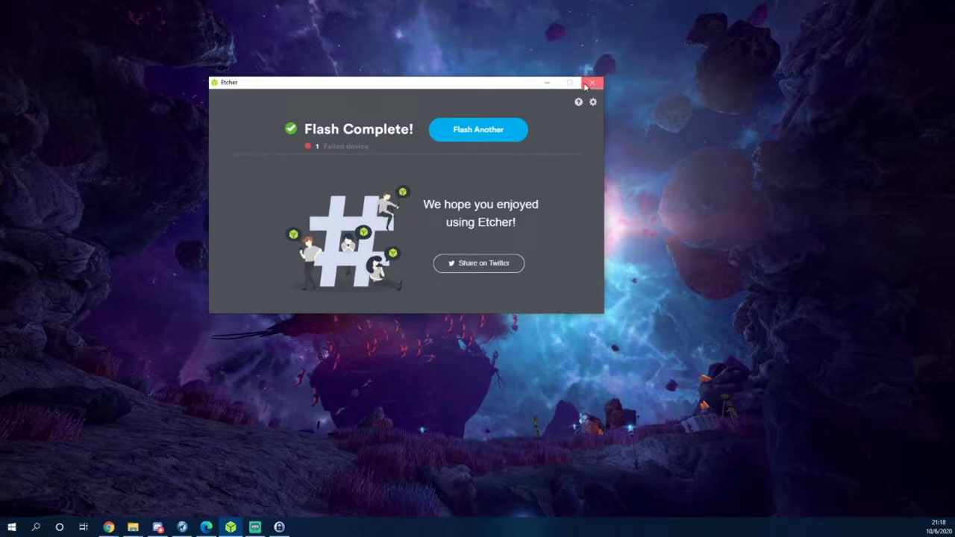
pyautogui.click(590, 83)
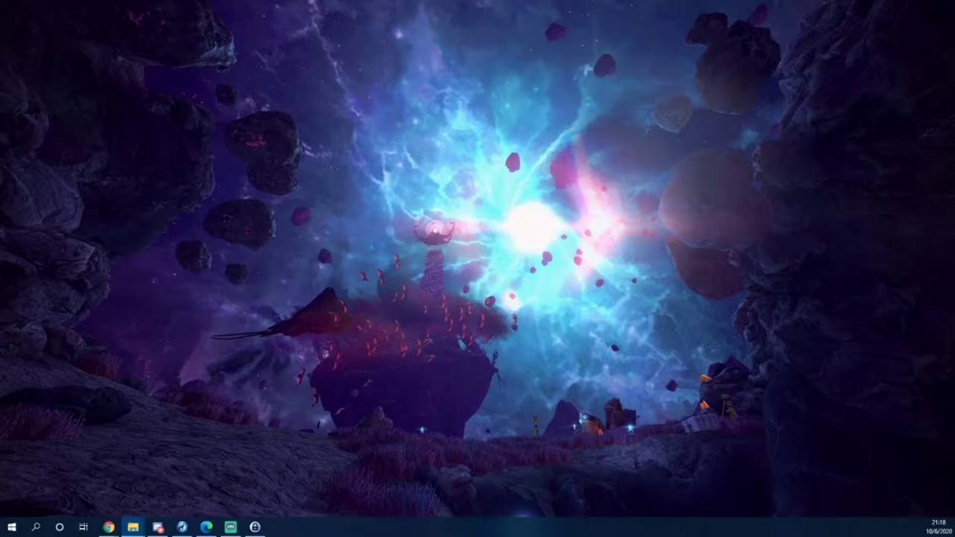
# Open octopi-wpa-supplicant from the boot (K:) drive in Sublime Text.
pyautogui.press('Left')
pyautogui.press('Return')
pyautogui.moveTo(241, 124); pyautogui.dragTo(352, 79)
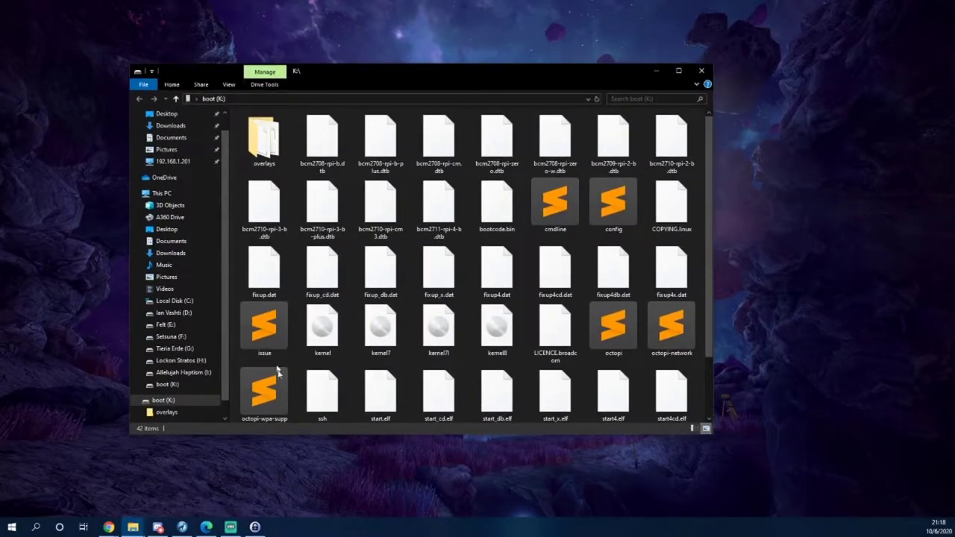
pyautogui.scroll(-1, 323, 349)
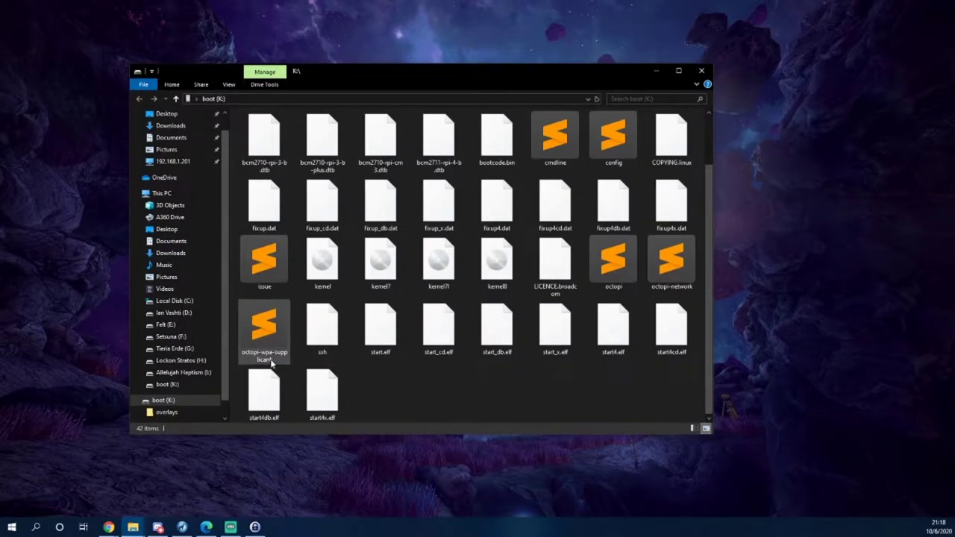
pyautogui.doubleClick(273, 328)
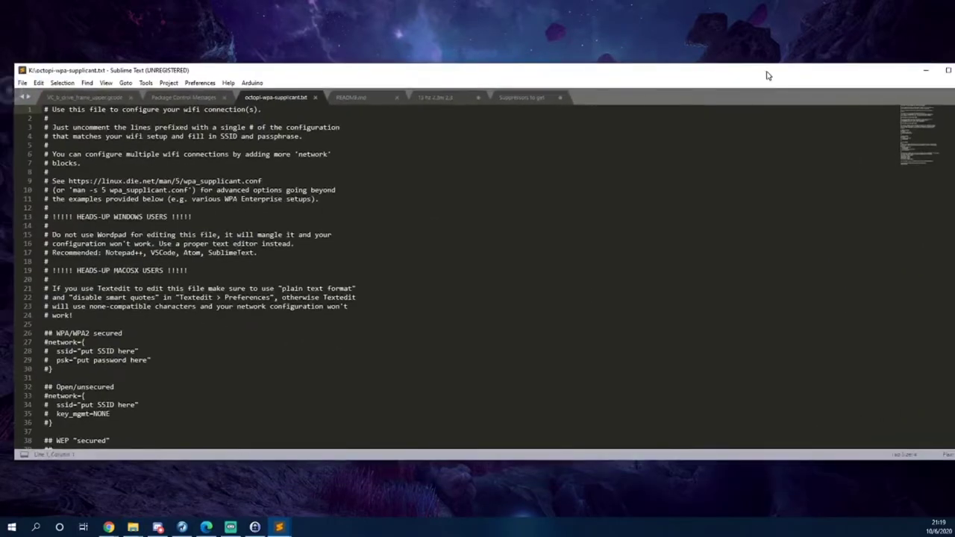
pyautogui.moveTo(768, 74); pyautogui.dragTo(789, 43)
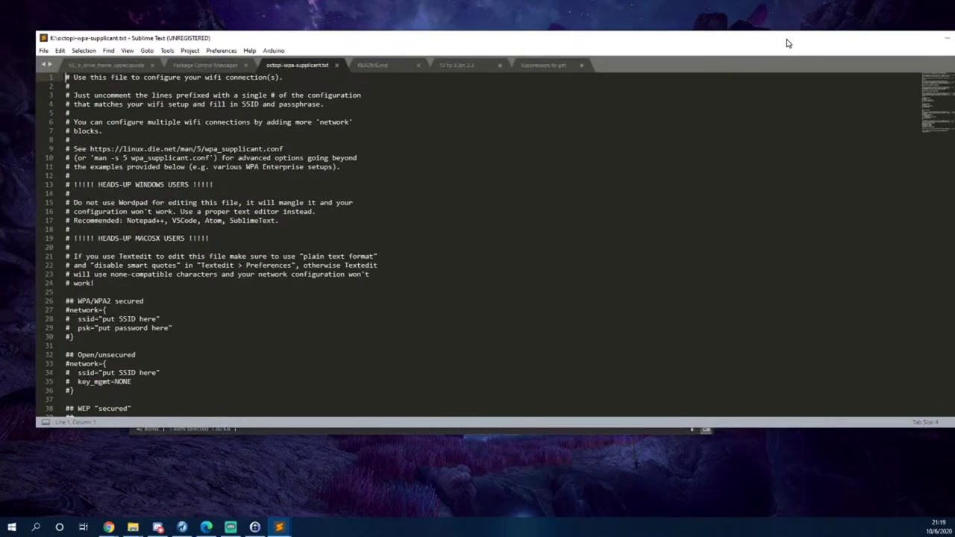
# Locate the WPA/WPA2 and open-network blocks in the supplicant file.
pyautogui.scroll(-1, 477, 246)
pyautogui.scroll(-1, 167, 284)
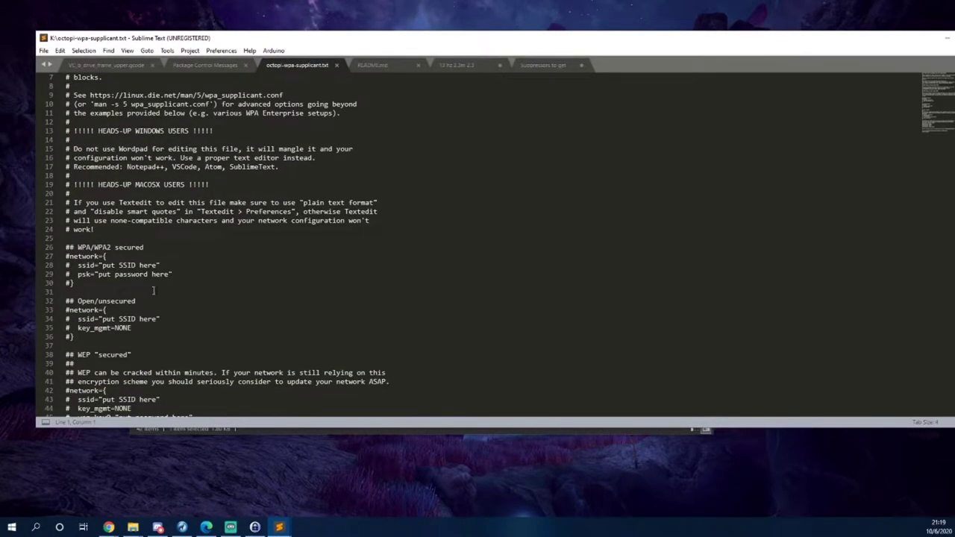
pyautogui.scroll(-1, 167, 284)
pyautogui.moveTo(66, 220); pyautogui.dragTo(139, 257)
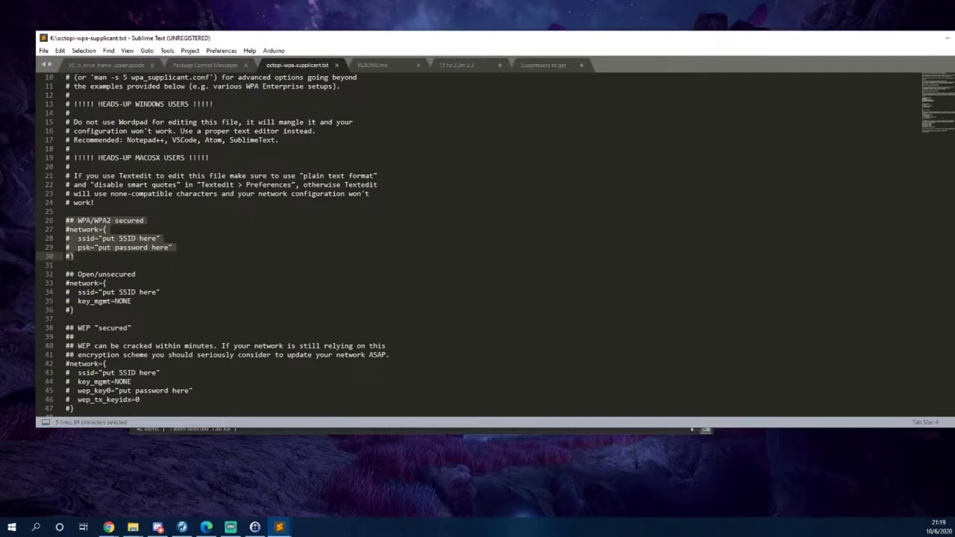
pyautogui.click(67, 265)
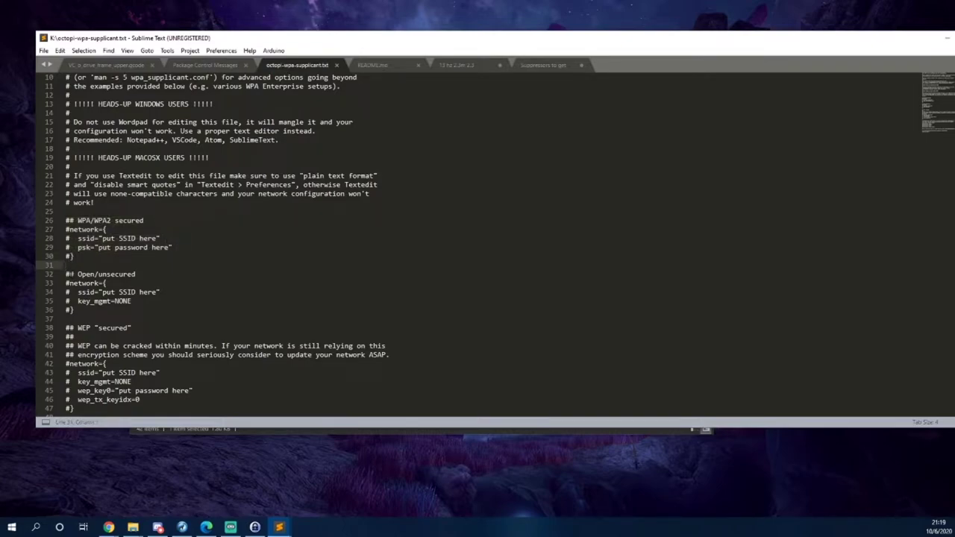
pyautogui.moveTo(66, 274); pyautogui.dragTo(75, 408)
pyautogui.scroll(-2, 165, 375)
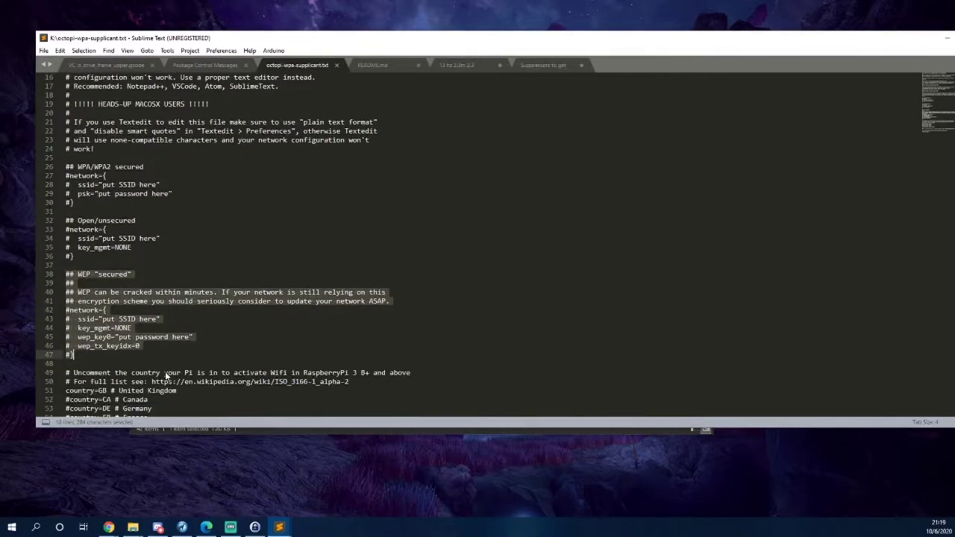
pyautogui.scroll(-1, 175, 328)
pyautogui.scroll(1, 176, 331)
pyautogui.scroll(-2, 176, 330)
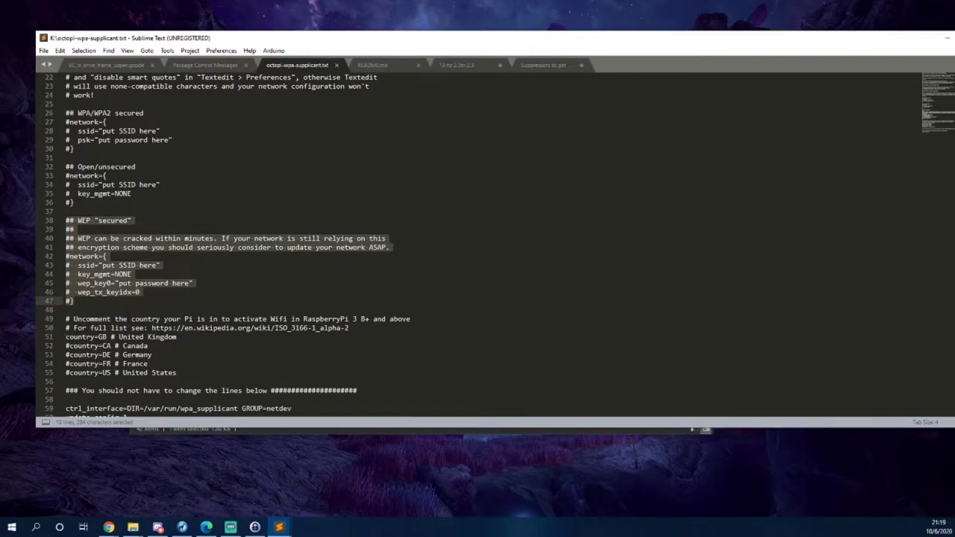
# Comment out country=GB and uncomment country=US.
pyautogui.click(65, 337)
pyautogui.write('#')
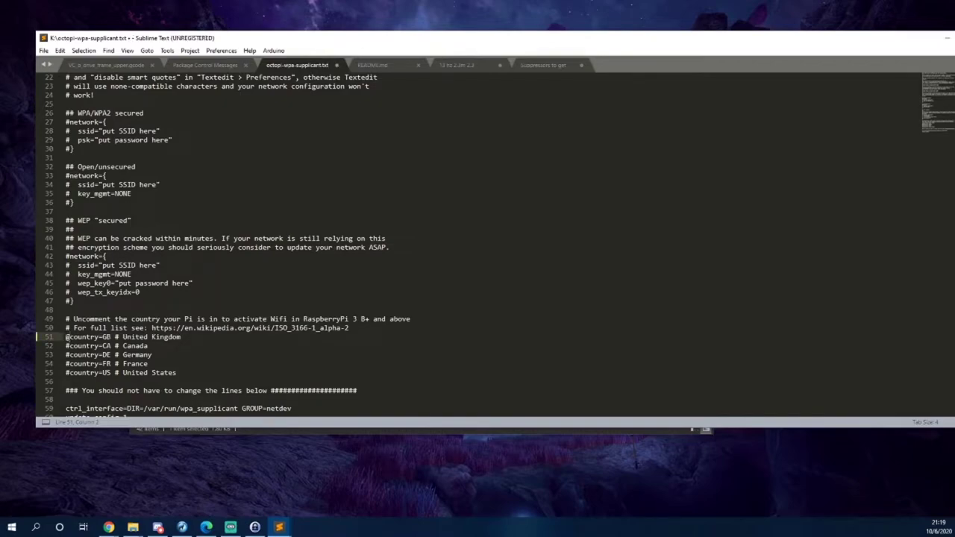
pyautogui.press('Down')
pyautogui.press('Down')
pyautogui.press('Down')
pyautogui.press('Down')
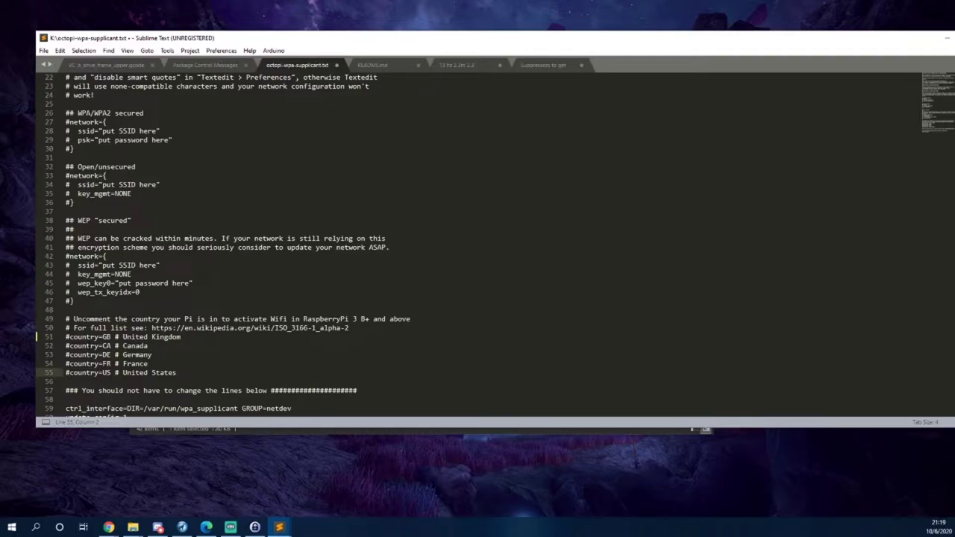
pyautogui.press('BackSpace')
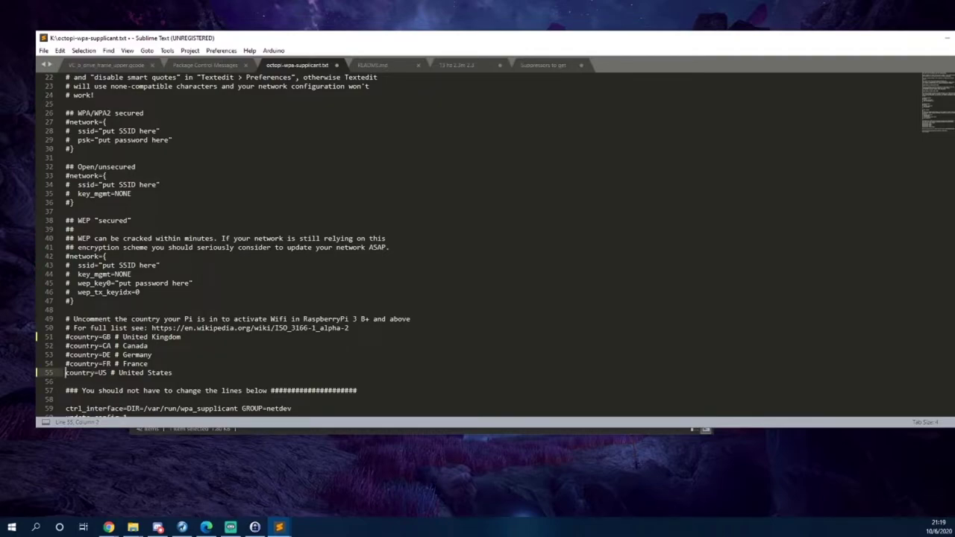
pyautogui.press('Up')
# Remove the # marks from lines 26–30 of the WPA/WPA2 network block.
pyautogui.scroll(4, 60, 239)
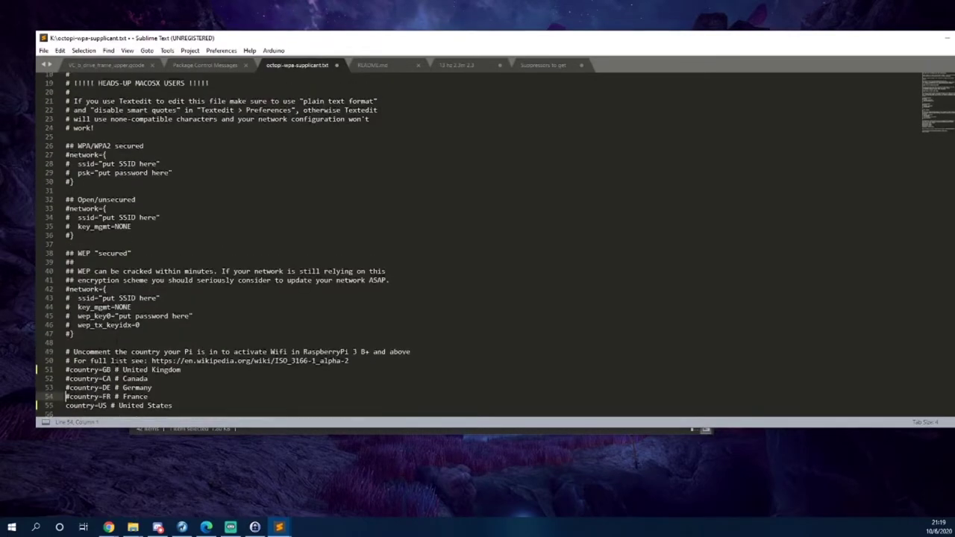
pyautogui.scroll(1, 60, 227)
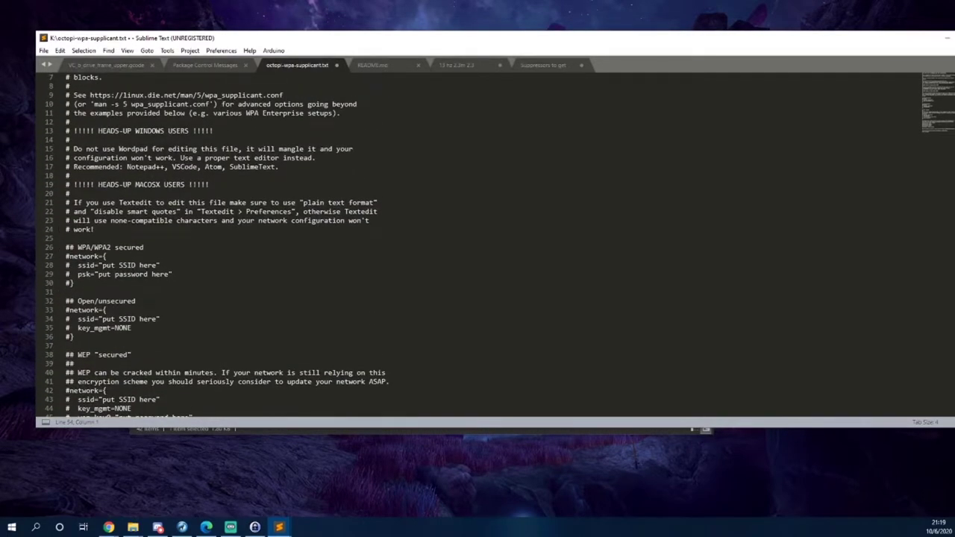
pyautogui.click(36, 283)
pyautogui.press('Delete')
pyautogui.press('Up')
pyautogui.press('Delete')
pyautogui.press('Up')
pyautogui.press('Delete')
pyautogui.press('Up')
pyautogui.press('Delete')
pyautogui.press('Up')
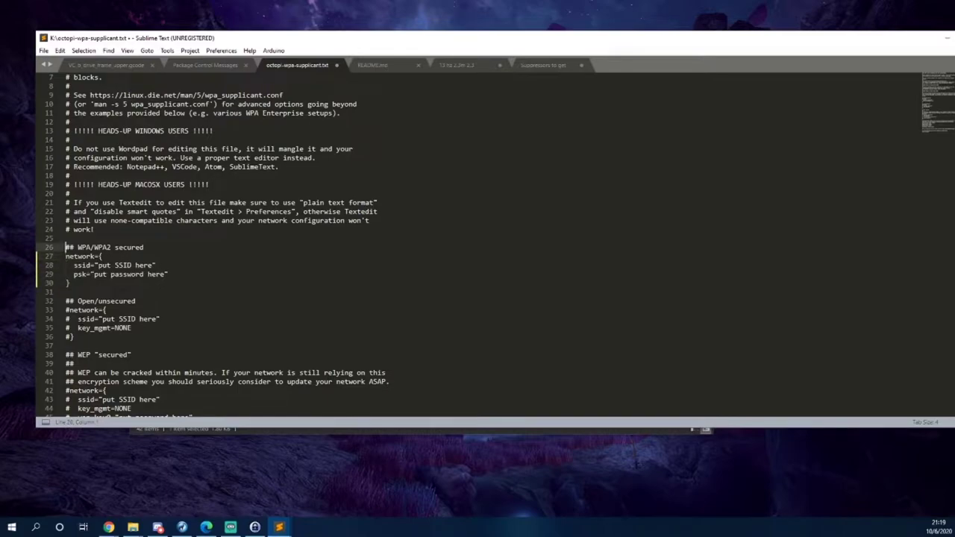
pyautogui.press('Delete')
pyautogui.moveTo(238, 38); pyautogui.dragTo(1, 93)
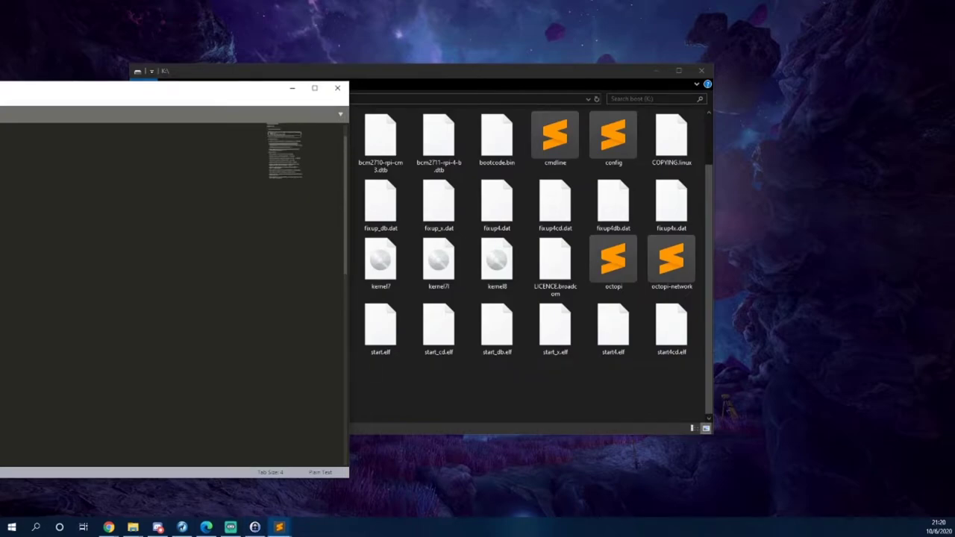
# Close Sublime Text and the boot (K:) Explorer window.
pyautogui.click(339, 89)
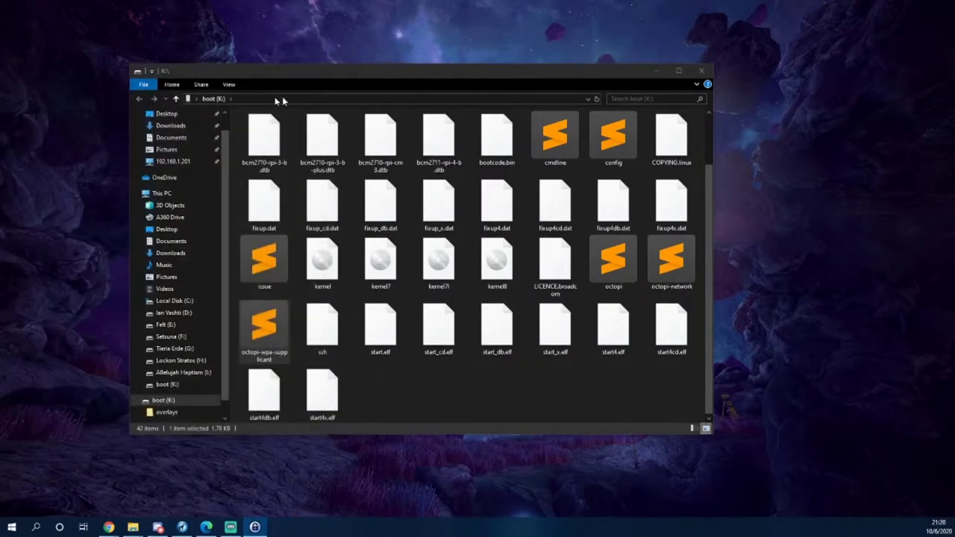
pyautogui.click(577, 386)
pyautogui.scroll(1, 358, 194)
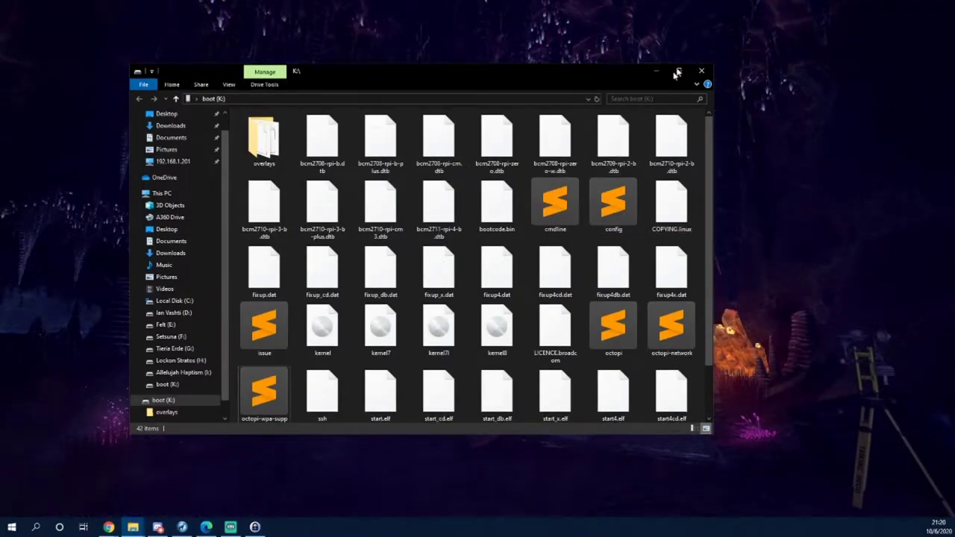
pyautogui.click(707, 73)
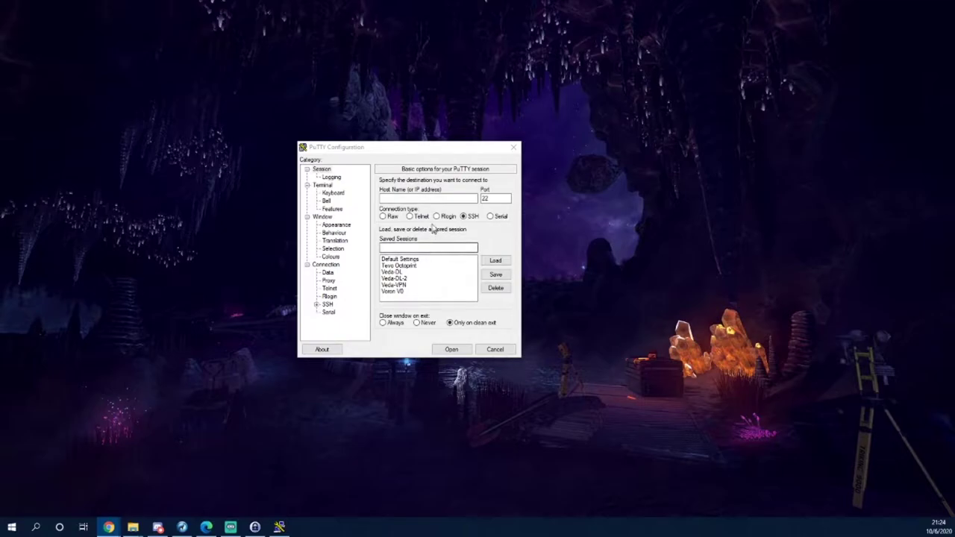
# Save host 192.168.1.159 as PuTTY session 'Voron V2.4' and launch it.
pyautogui.click(422, 198)
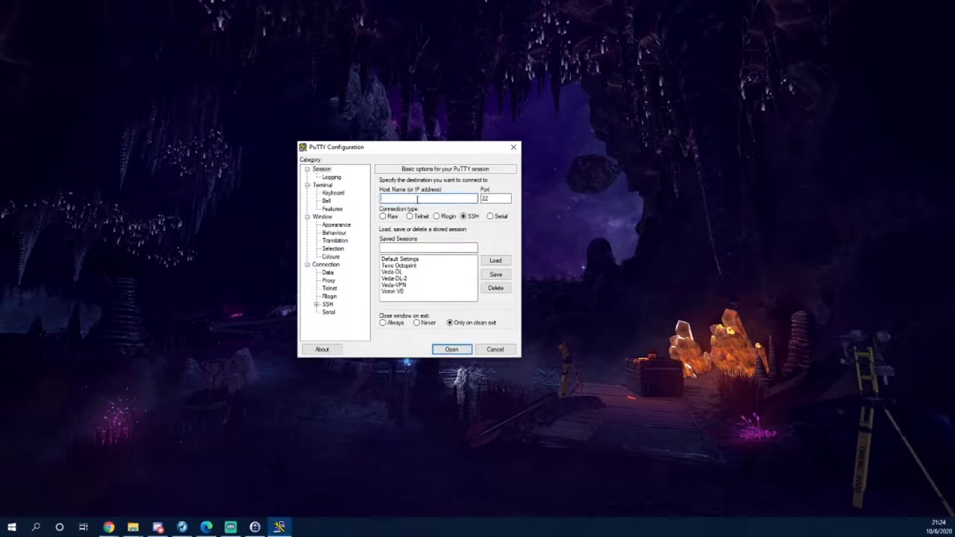
pyautogui.write('192.168.1.159')
pyautogui.click(400, 246)
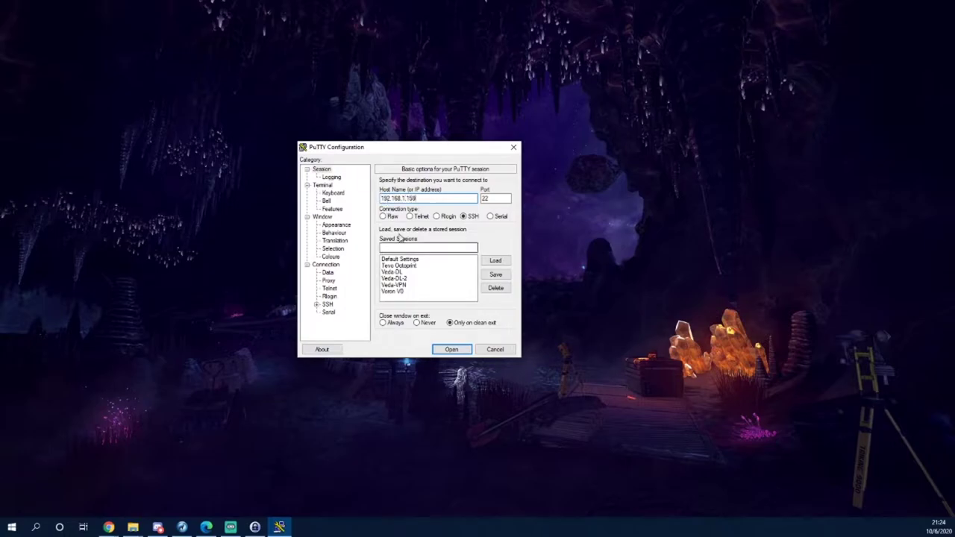
pyautogui.write('Voron')
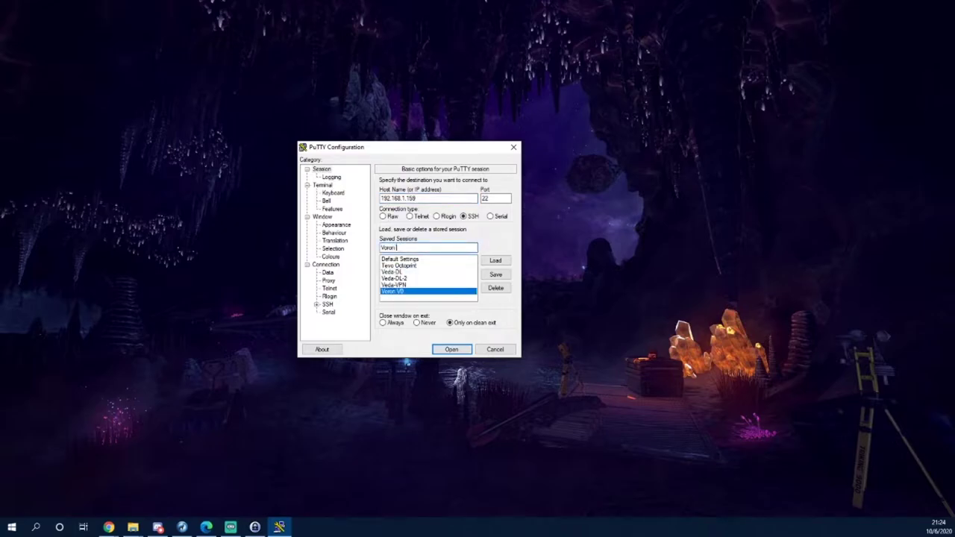
pyautogui.write(' V2.4')
pyautogui.click(495, 274)
pyautogui.doubleClick(395, 297)
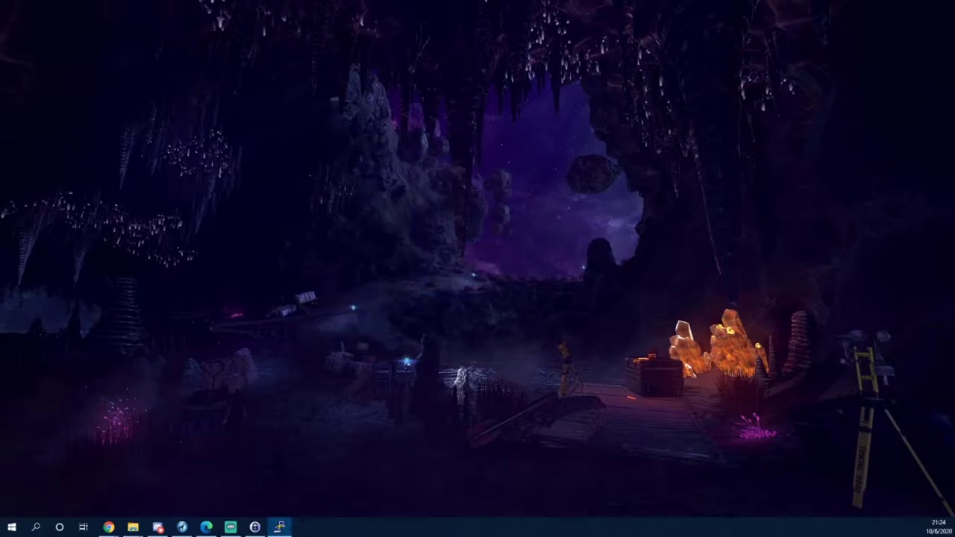
# Log in to the OctoPi as user pi and maximize the PuTTY window.
pyautogui.moveTo(149, 49); pyautogui.dragTo(483, 121)
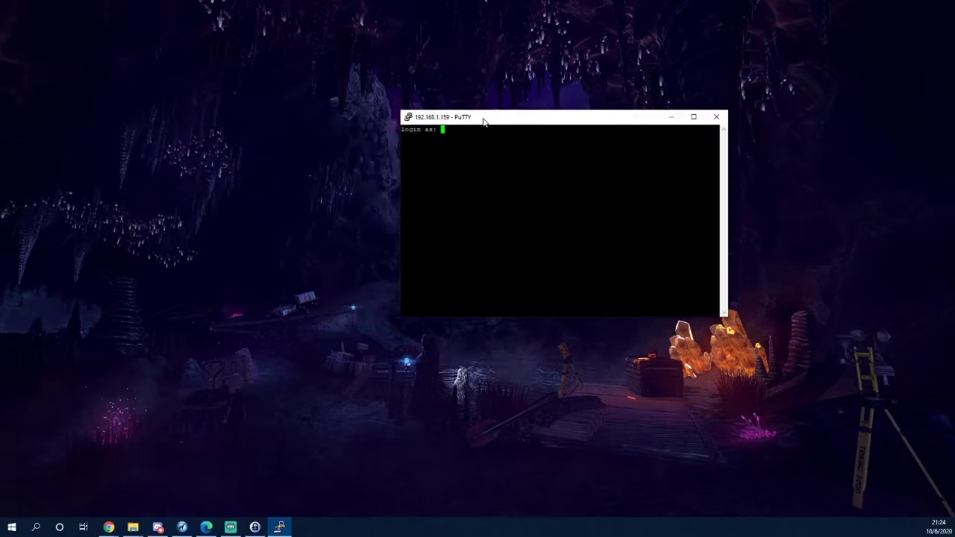
pyautogui.write('pi')
pyautogui.press('Return')
pyautogui.press('Return')
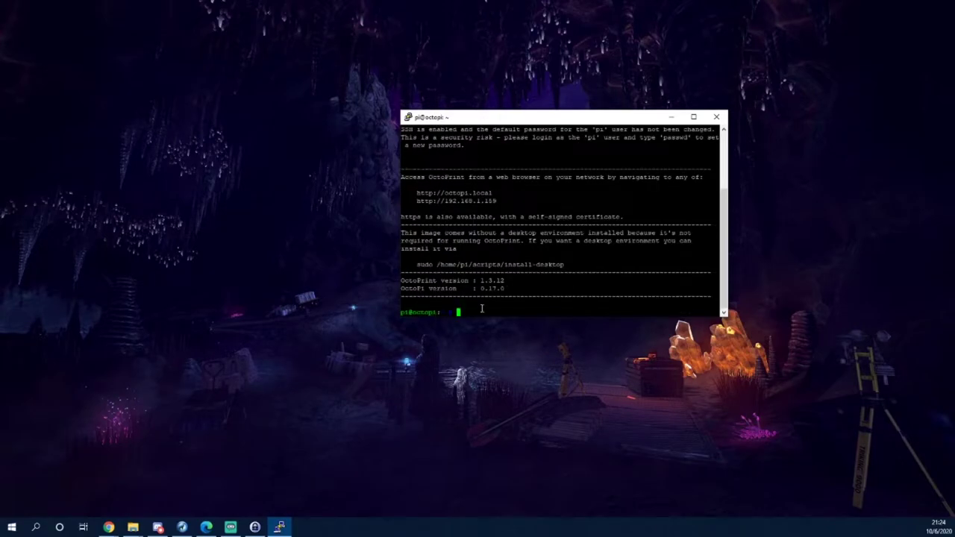
pyautogui.hotkey('alt', 'Tab')
pyautogui.hotkey('alt', 'Tab')
pyautogui.hotkey('alt', 'Tab')
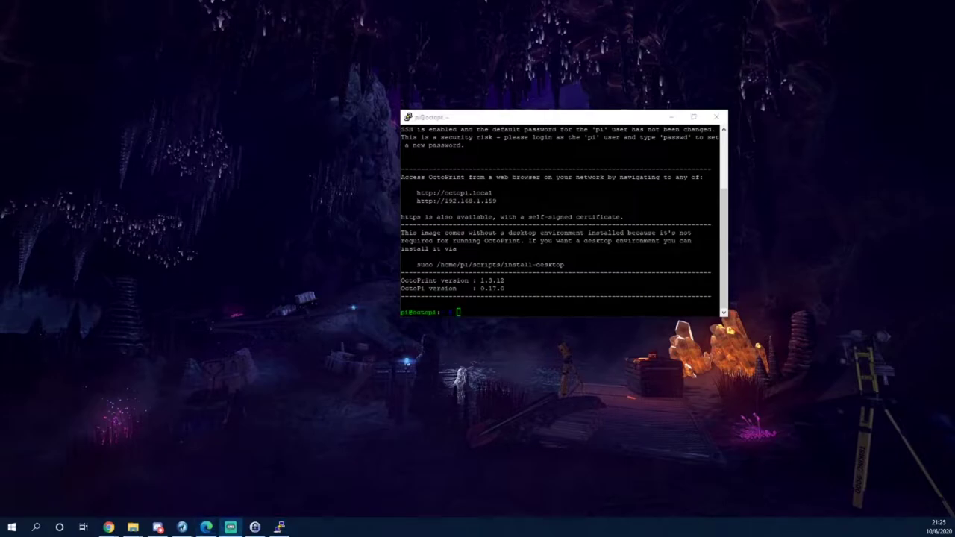
pyautogui.hotkey('alt', 'Tab')
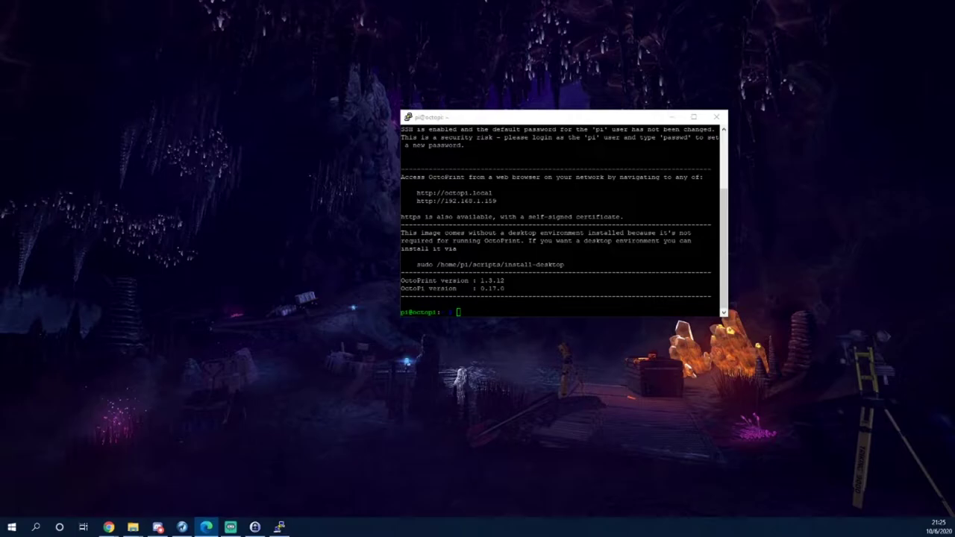
pyautogui.hotkey('alt', 'Tab')
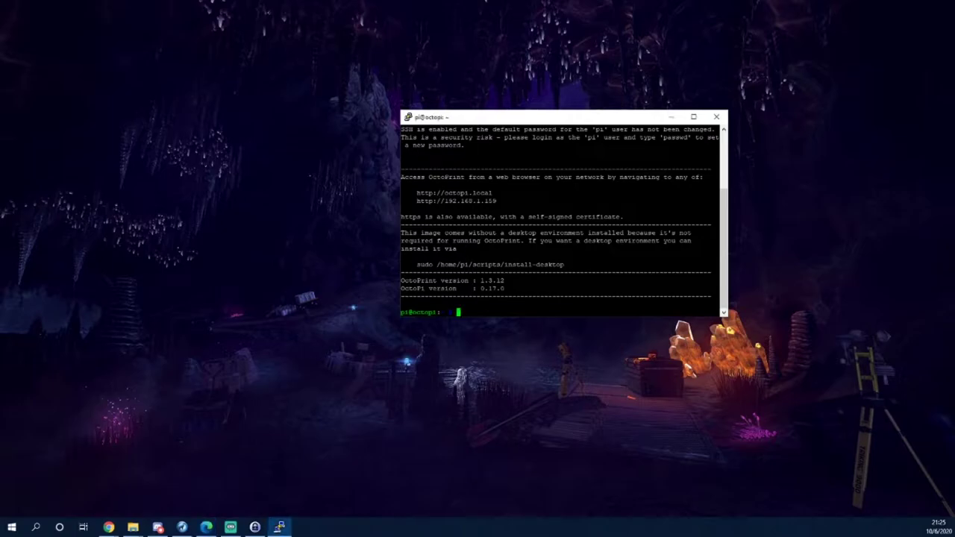
pyautogui.doubleClick(490, 120)
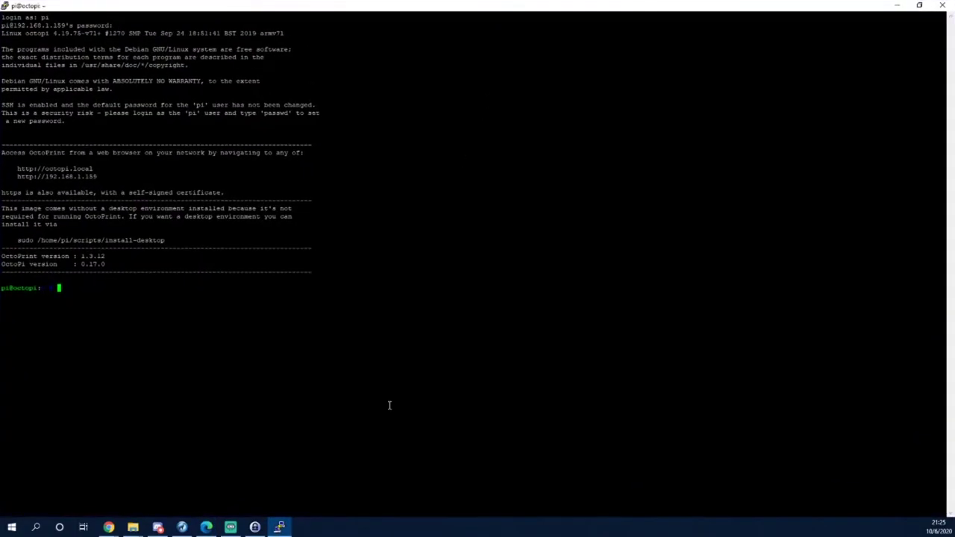
pyautogui.write('git clone https://github.com')
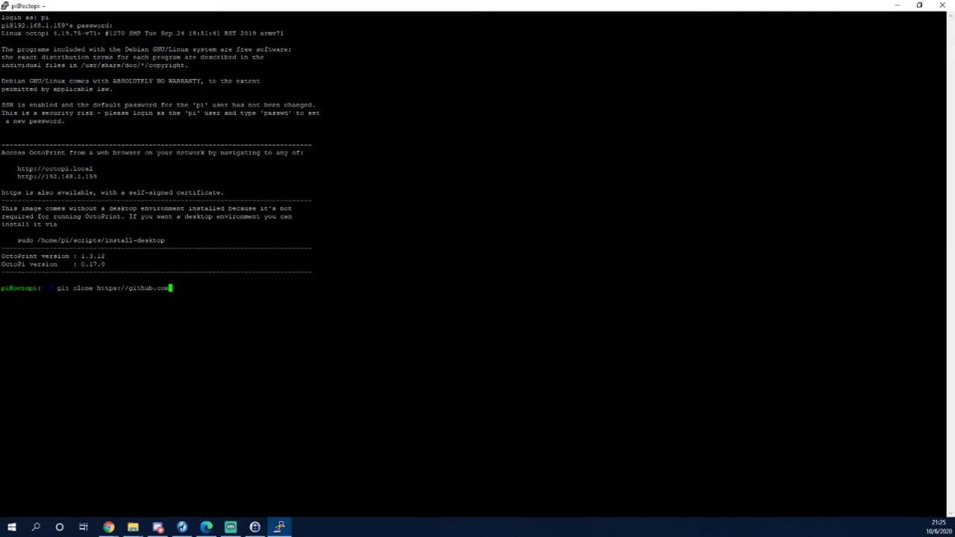
pyautogui.write('/')
pyautogui.write('Kev')
pyautogui.write('inOCo')
pyautogui.write('nnor/')
pyautogui.write('klipp')
pyautogui.write('er')
pyautogui.press('Return')
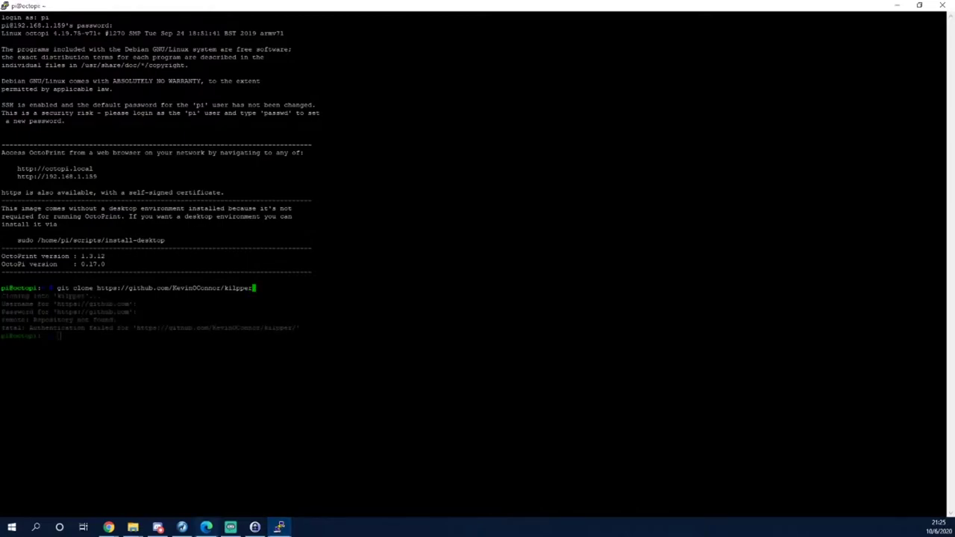
pyautogui.press('Up')
pyautogui.press('Return')
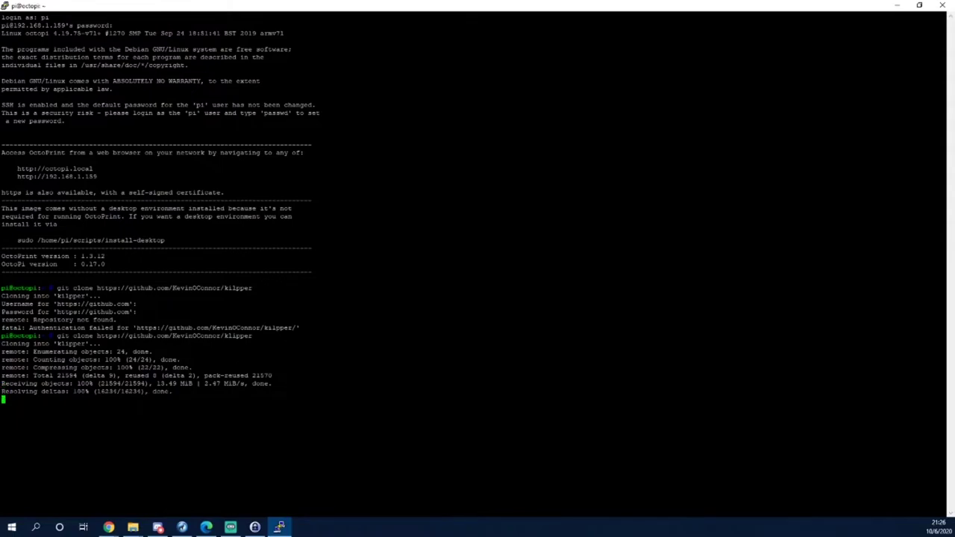
pyautogui.write('./klipper/scripts/install-octopi.sh')
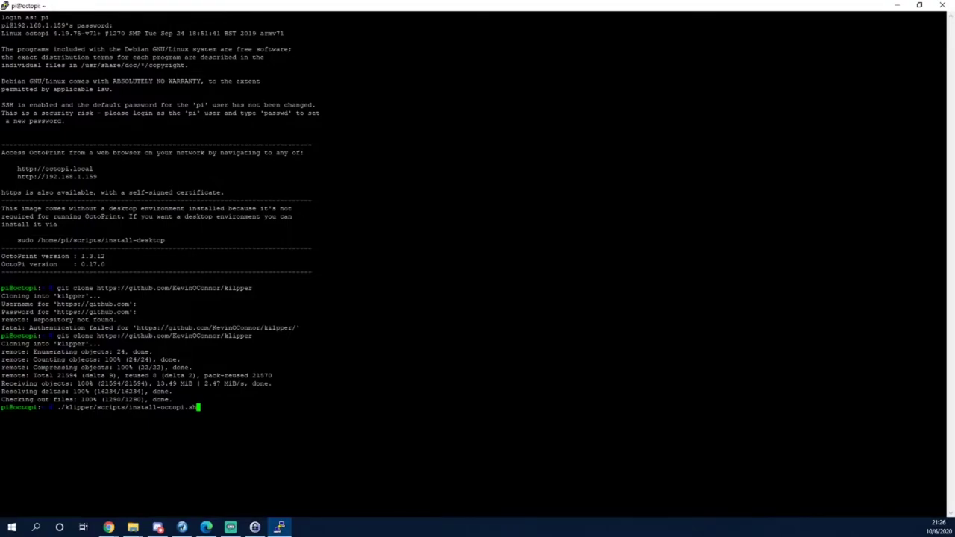
# Run install-octopi.sh and authenticate with the sudo password.
pyautogui.press('Return')
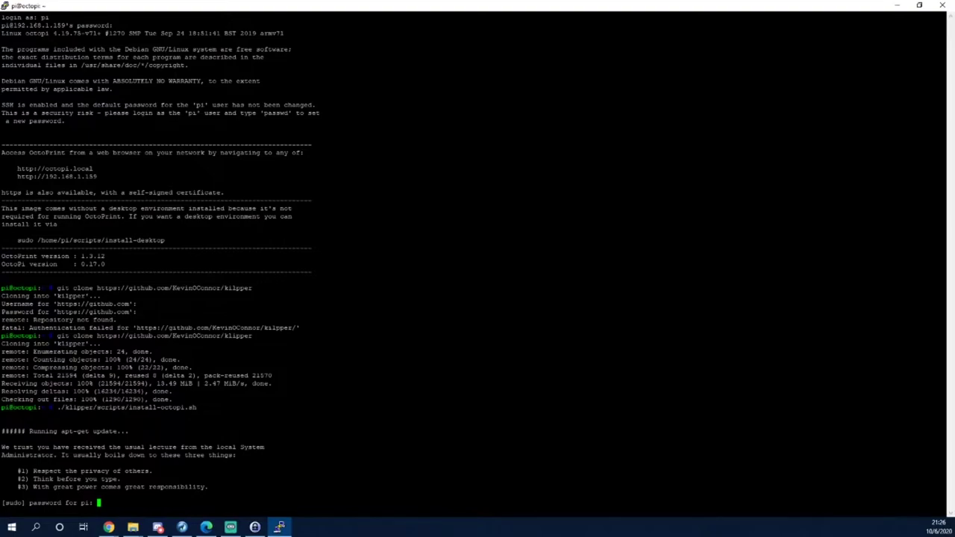
pyautogui.press('Return')
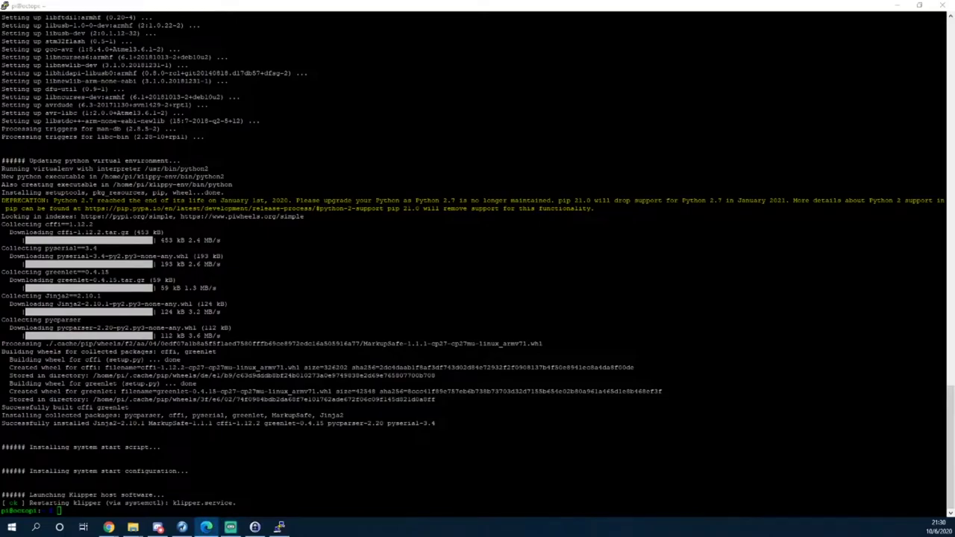
pyautogui.click(209, 452)
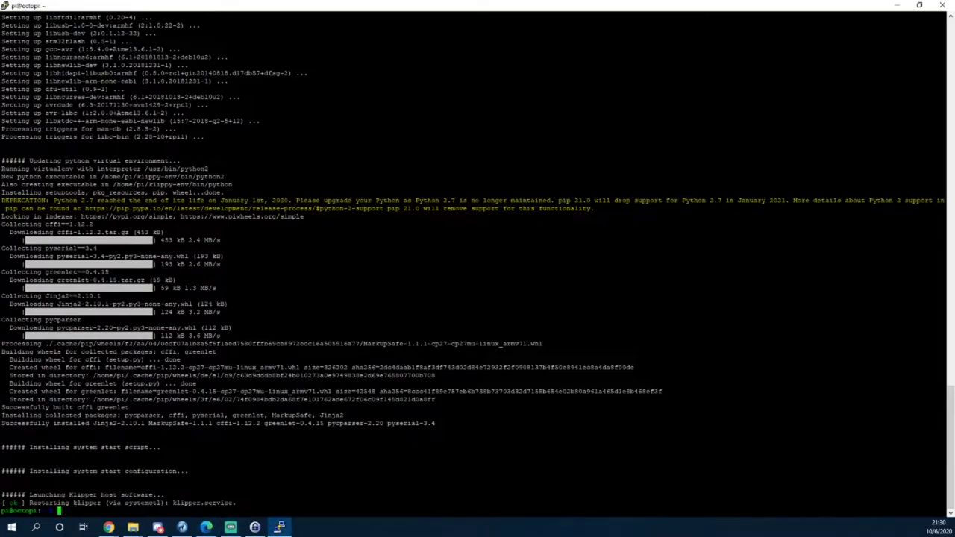
# Begin the cd ./klipp command to enter the klipper folder.
pyautogui.write('cd ')
pyautogui.write('/')
pyautogui.press('BackSpace')
pyautogui.write('./klipp')
# Change into ./klipper/ and run make menuconfig.
pyautogui.press('Tab')
pyautogui.press('Return')
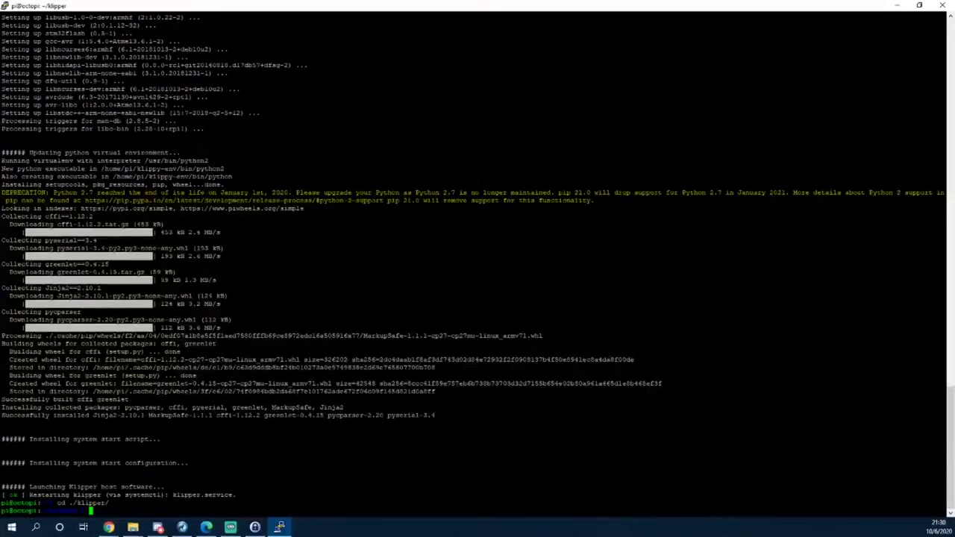
pyautogui.write('make menuconfig')
pyautogui.press('Return')
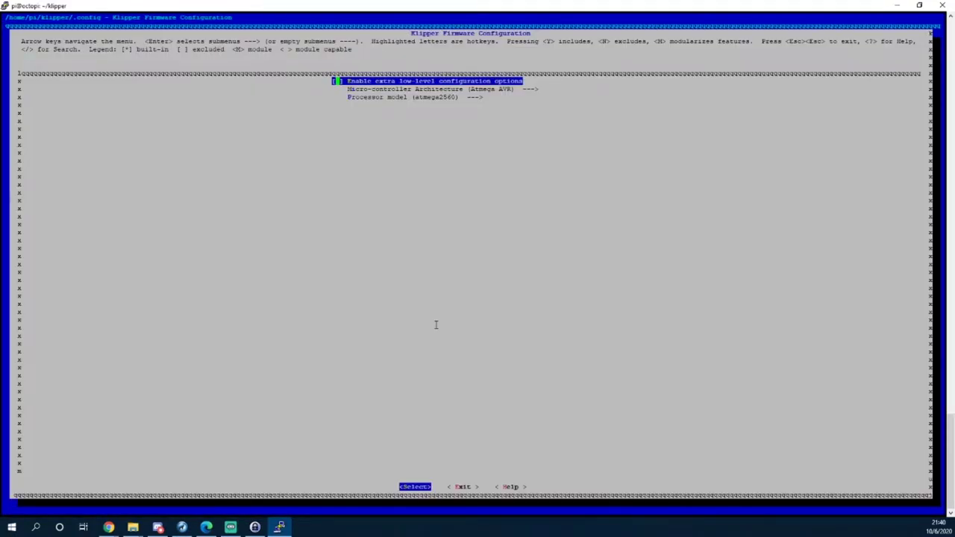
# Enable extra low-level options and set the architecture to LPC176x (Smoothieboard).
pyautogui.press('space')
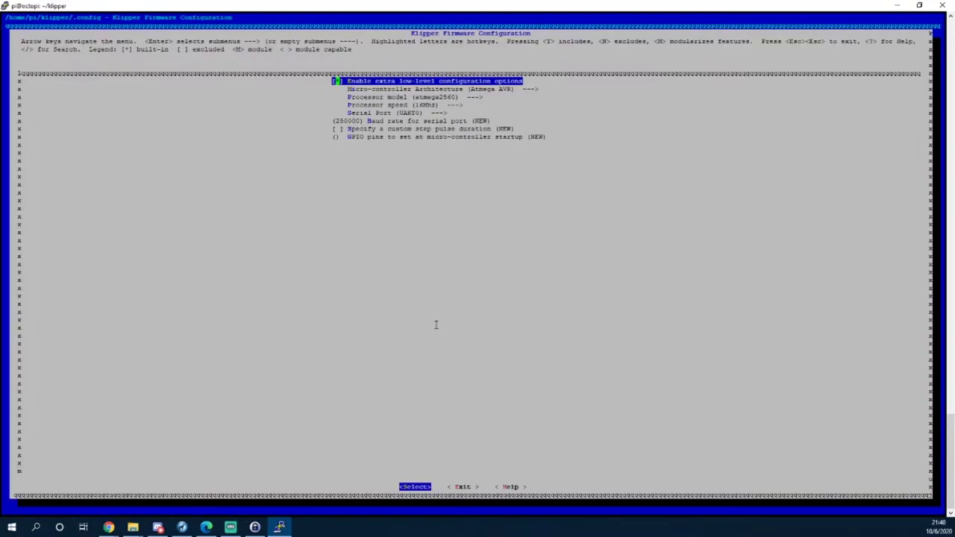
pyautogui.press('Down')
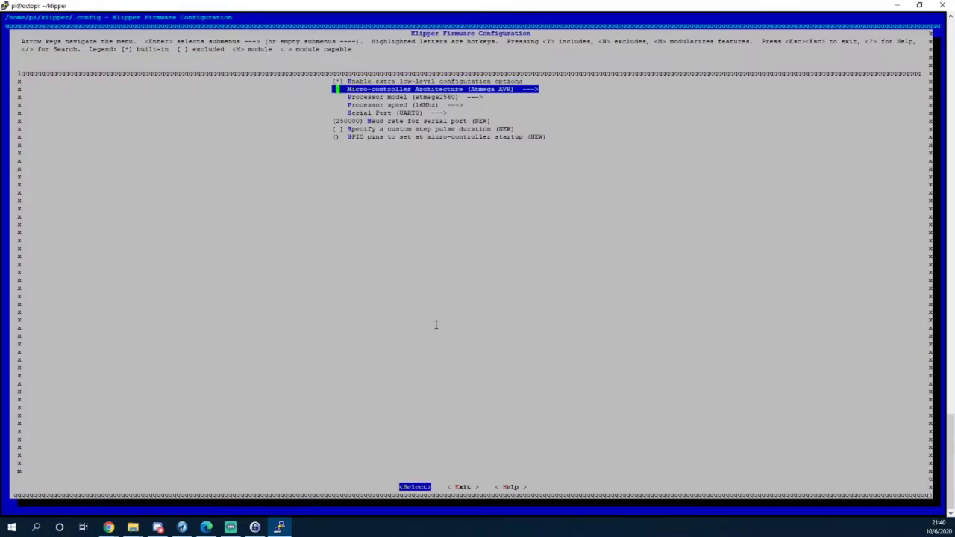
pyautogui.press('Return')
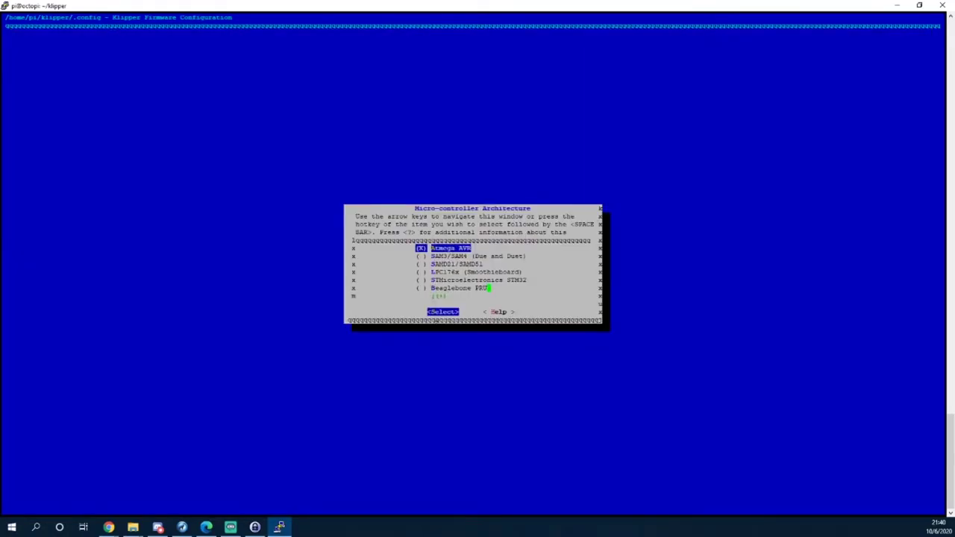
pyautogui.press('Down')
pyautogui.press('Down')
pyautogui.press('Down')
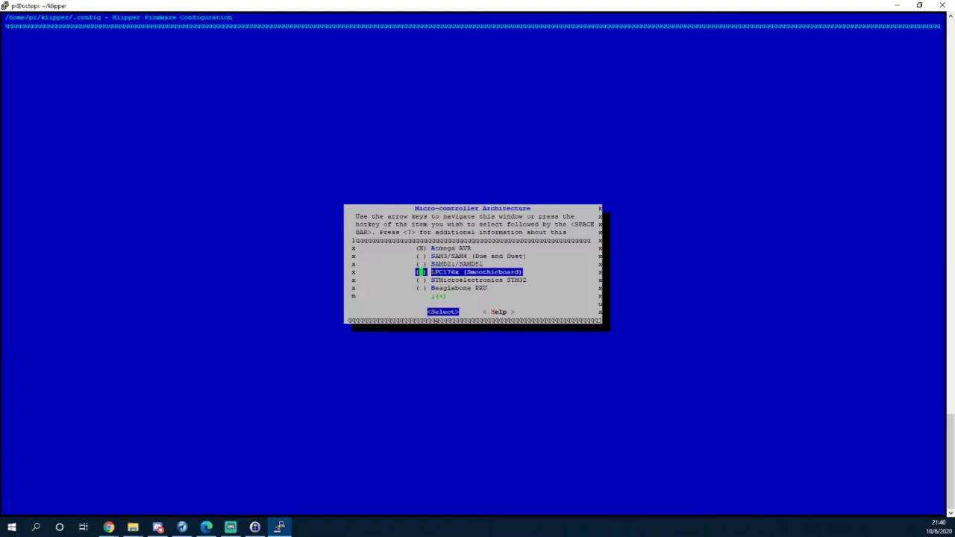
pyautogui.press('Return')
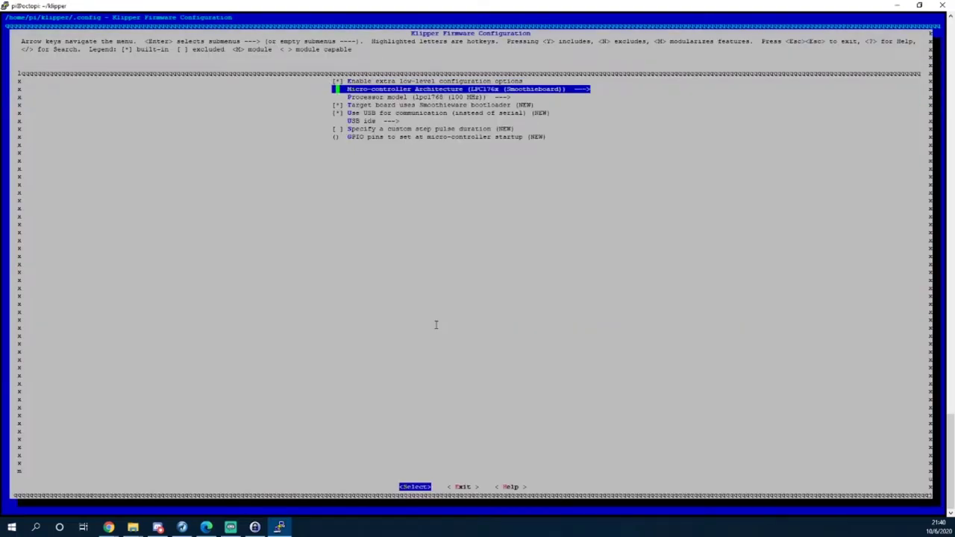
# Toggle the Smoothieware bootloader option for the lpc1768 processor.
pyautogui.press('Down')
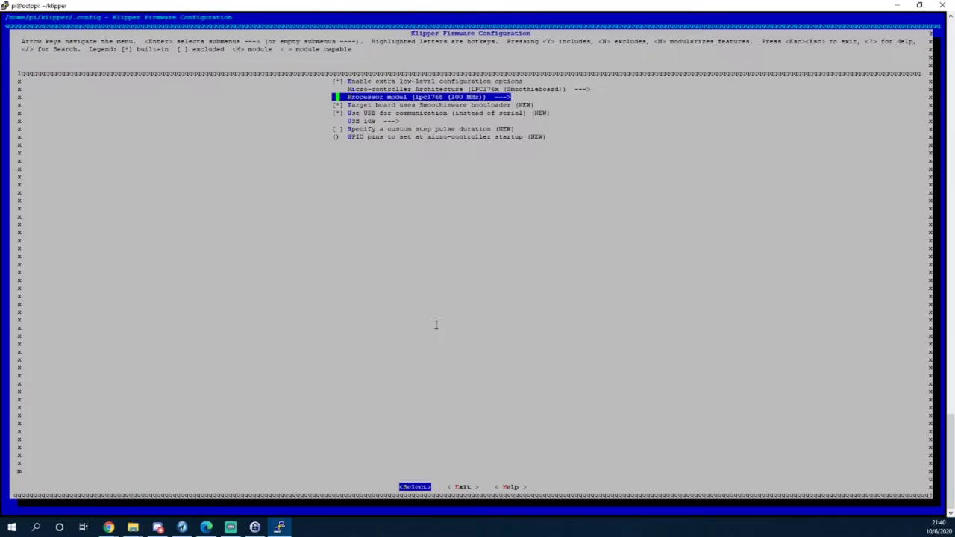
pyautogui.press('Down')
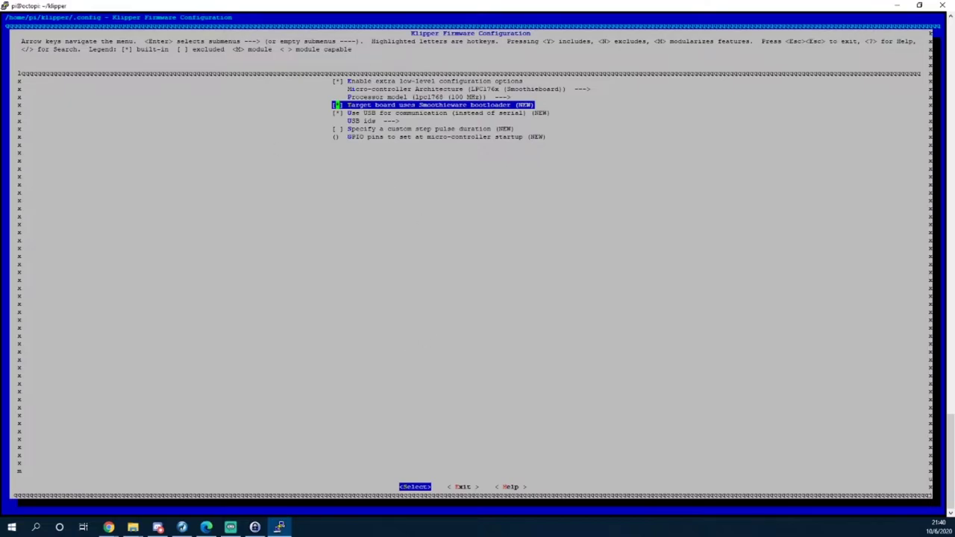
pyautogui.click(108, 527)
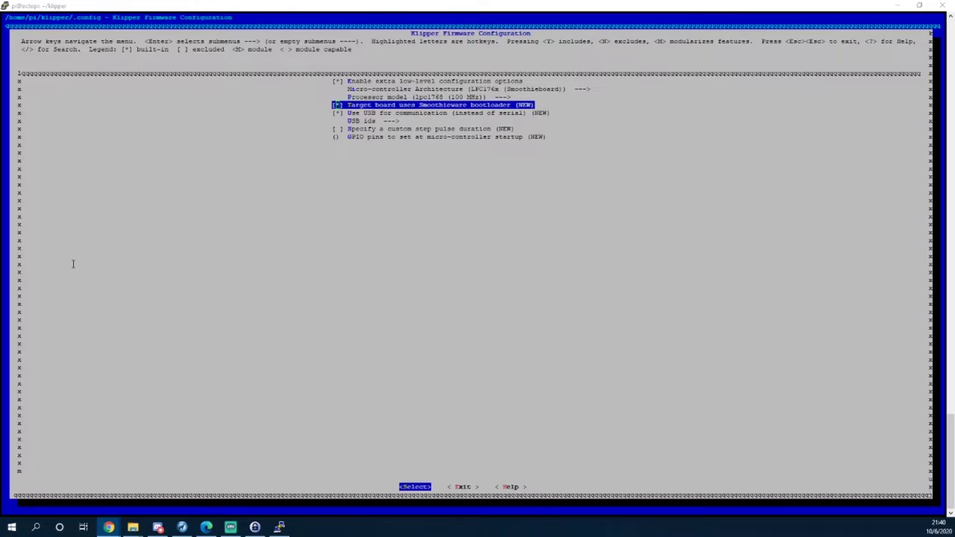
pyautogui.click(232, 315)
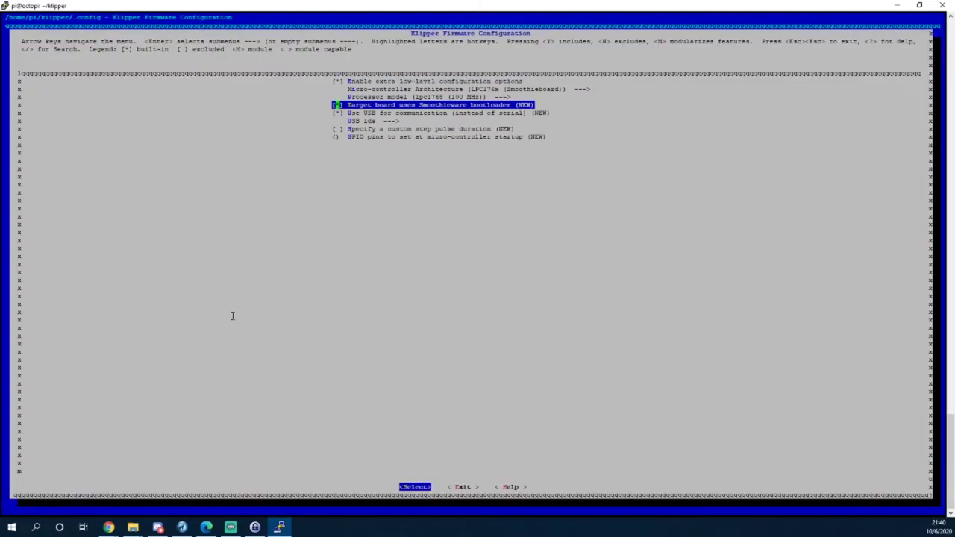
pyautogui.press('space')
# Exit the firmware configuration menu to reach the save prompt.
pyautogui.press('Down')
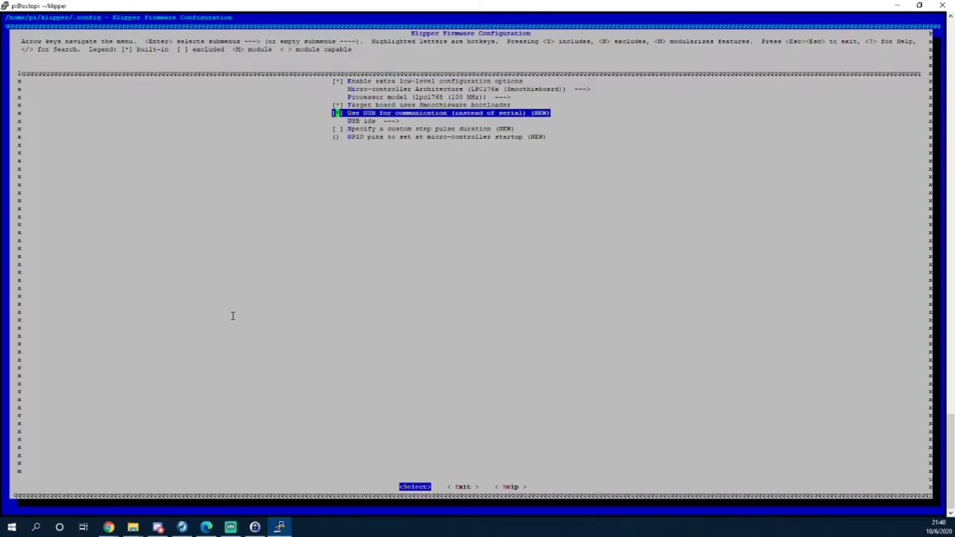
pyautogui.press('Down')
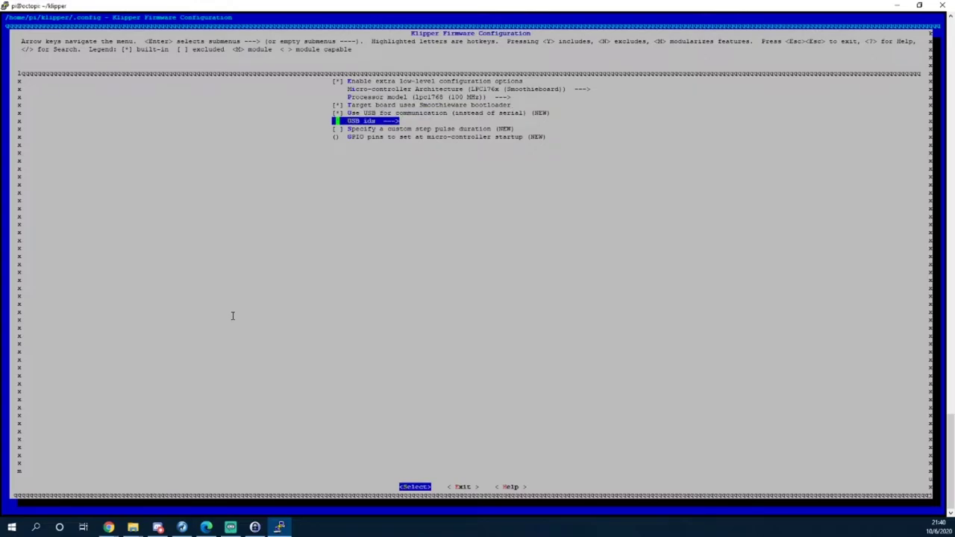
pyautogui.press('Down')
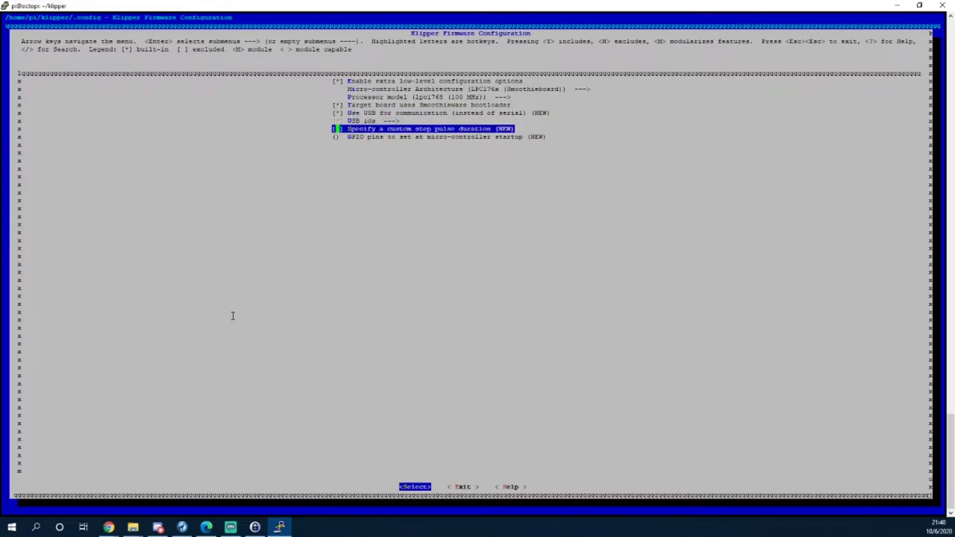
pyautogui.press('Down')
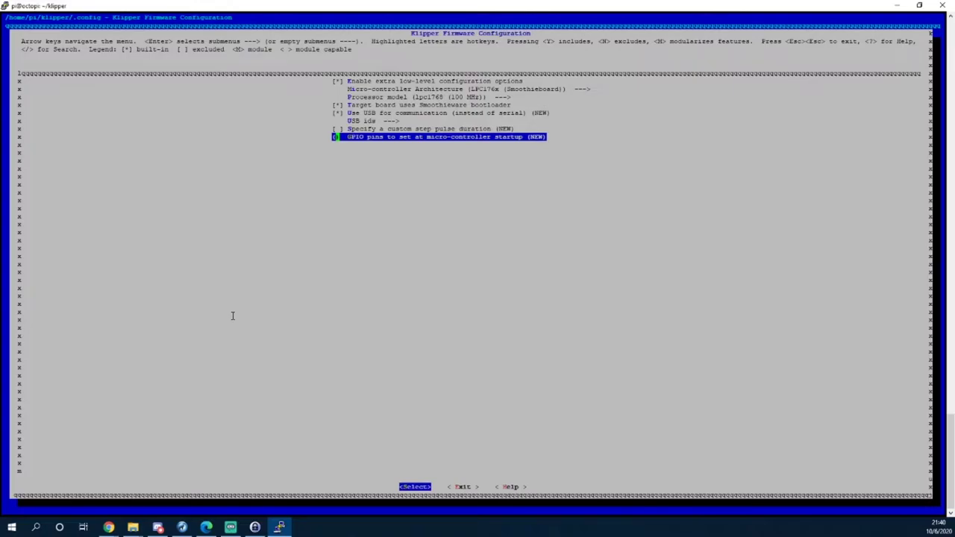
pyautogui.press('Right')
pyautogui.press('Left')
pyautogui.press('Right')
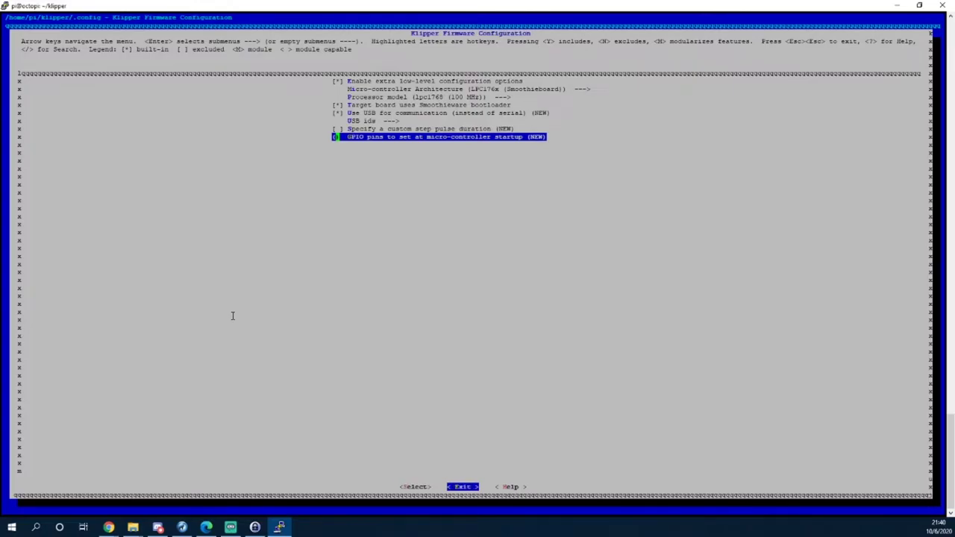
pyautogui.press('Left')
pyautogui.press('Right')
pyautogui.press('Return')
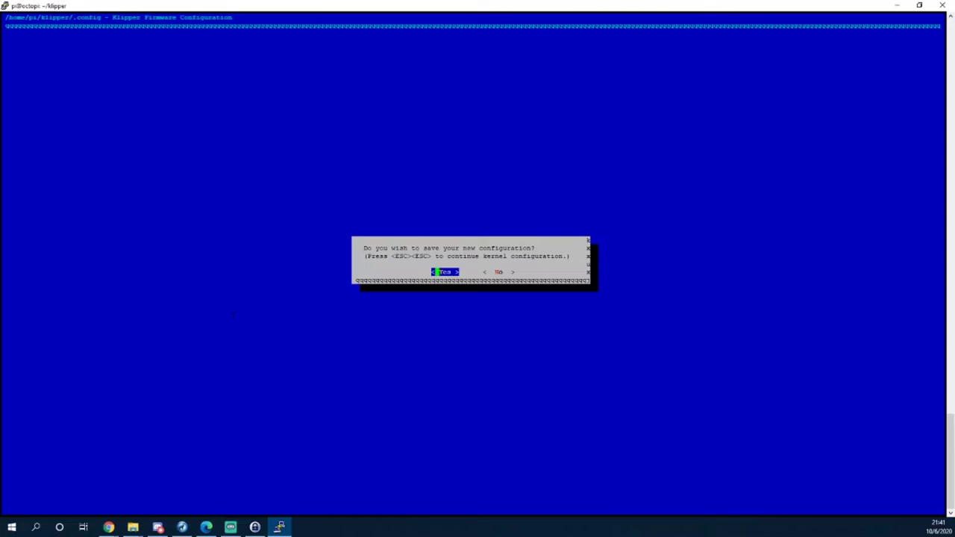
# Confirm saving the LPC1768 Klipper configuration to .config and exit menuconfig.
pyautogui.press('Return')
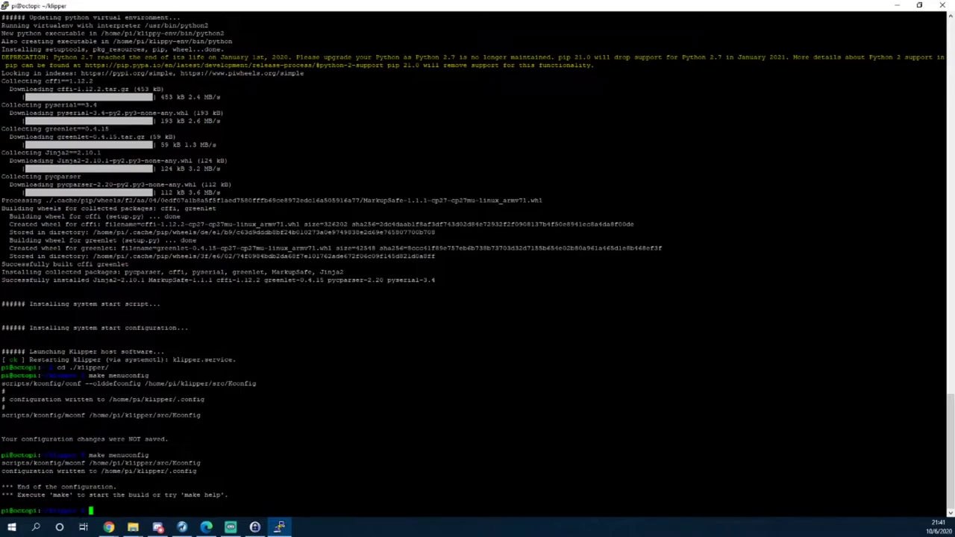
# Build the Klipper firmware with make, producing out/klipper.bin.
pyautogui.write('make')
pyautogui.press('Return')
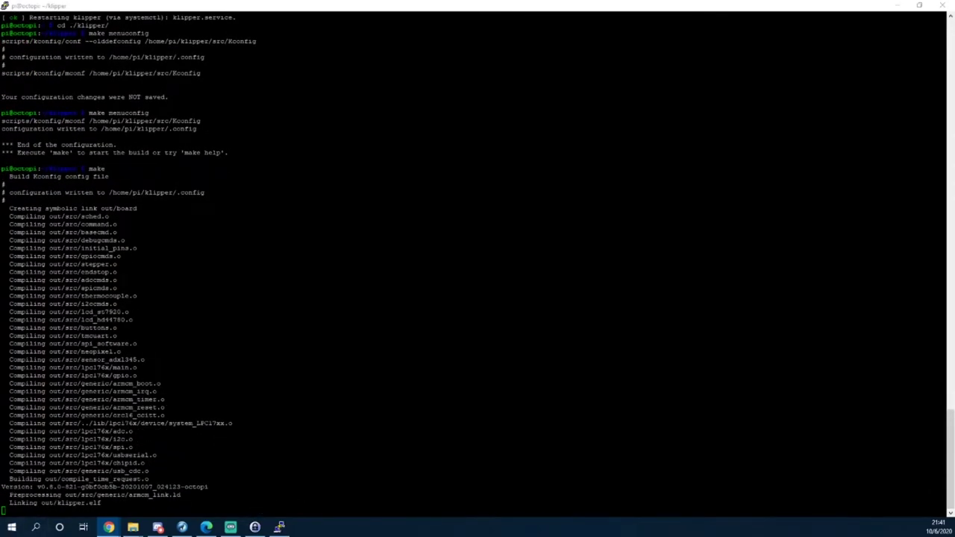
pyautogui.click(211, 411)
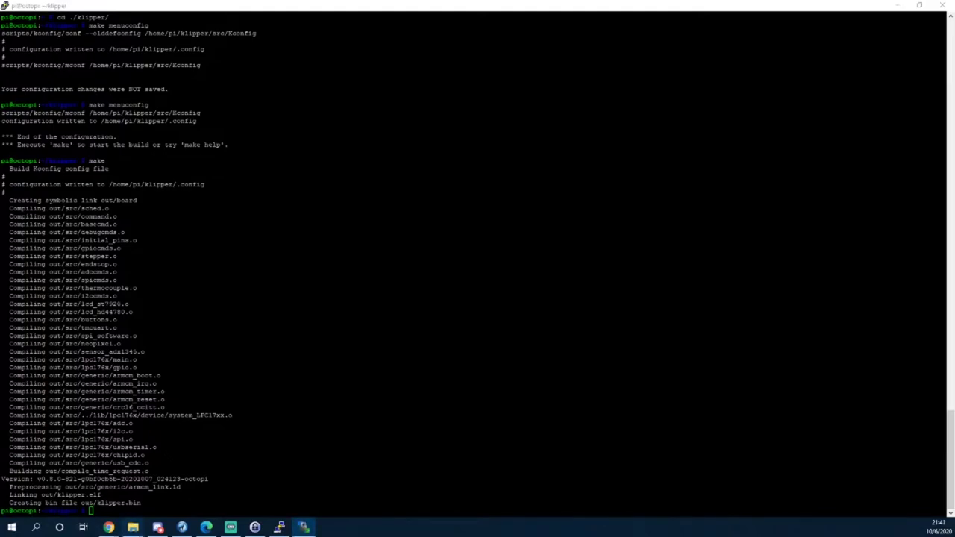
pyautogui.hotkey('alt', 'Tab')
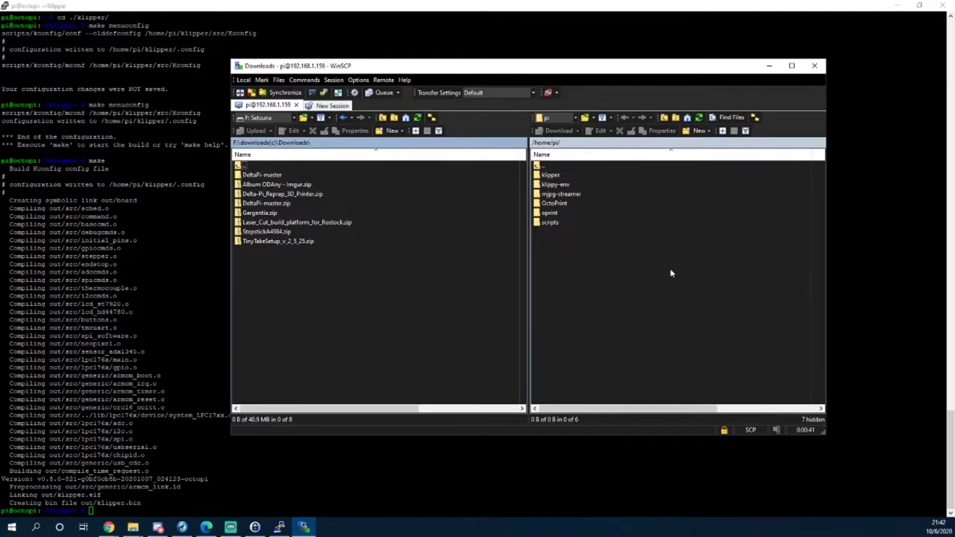
# Copy klipper.bin from /home/pi/klipper/out into local Downloads, then close WinSCP.
pyautogui.doubleClick(573, 176)
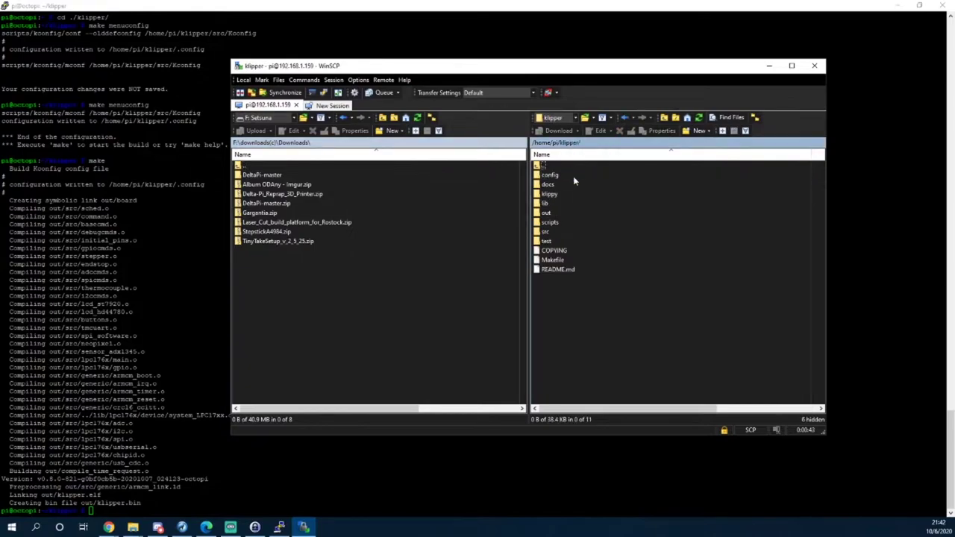
pyautogui.doubleClick(557, 214)
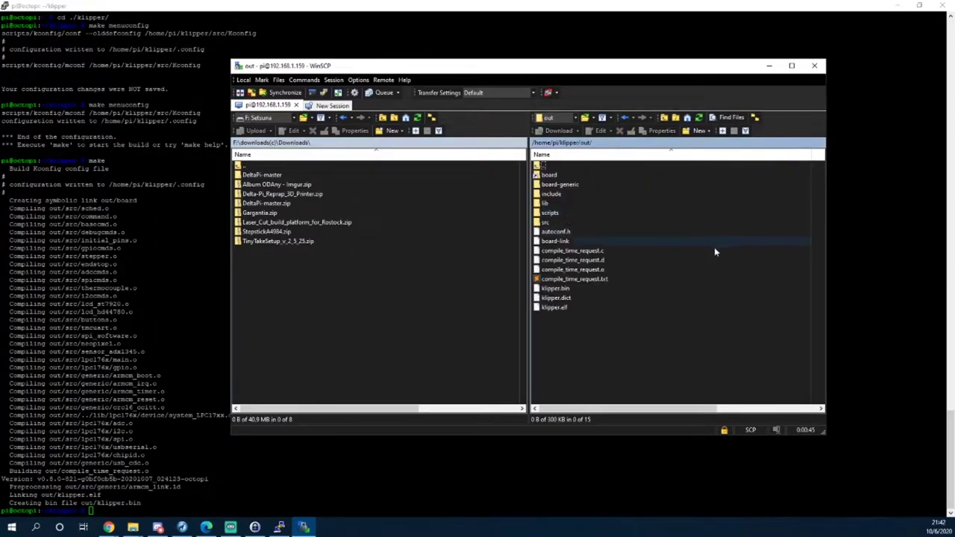
pyautogui.click(550, 289)
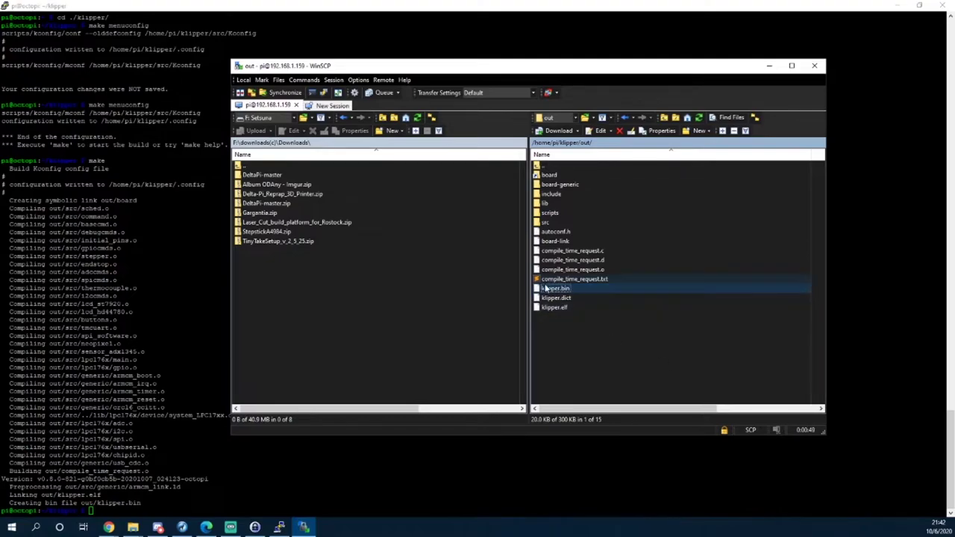
pyautogui.moveTo(556, 289); pyautogui.dragTo(358, 307)
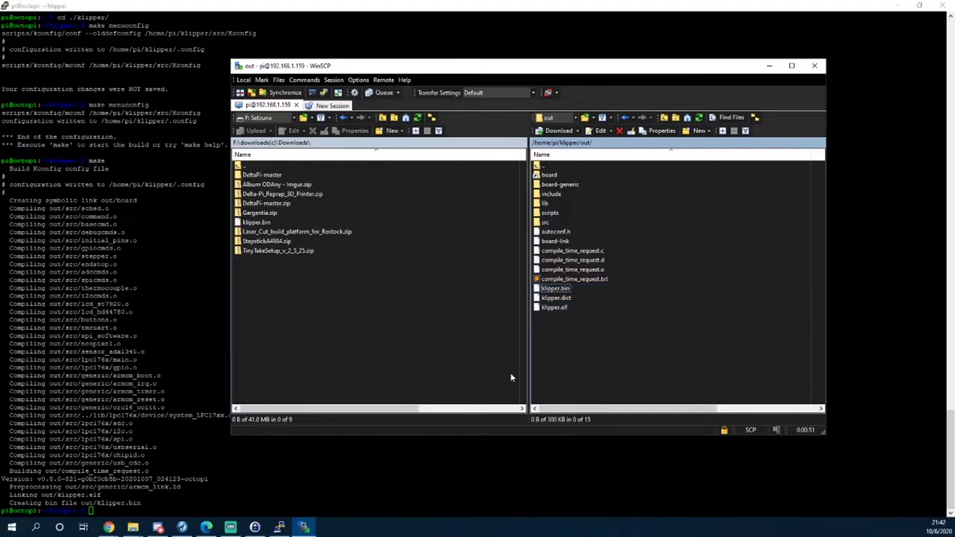
pyautogui.click(815, 67)
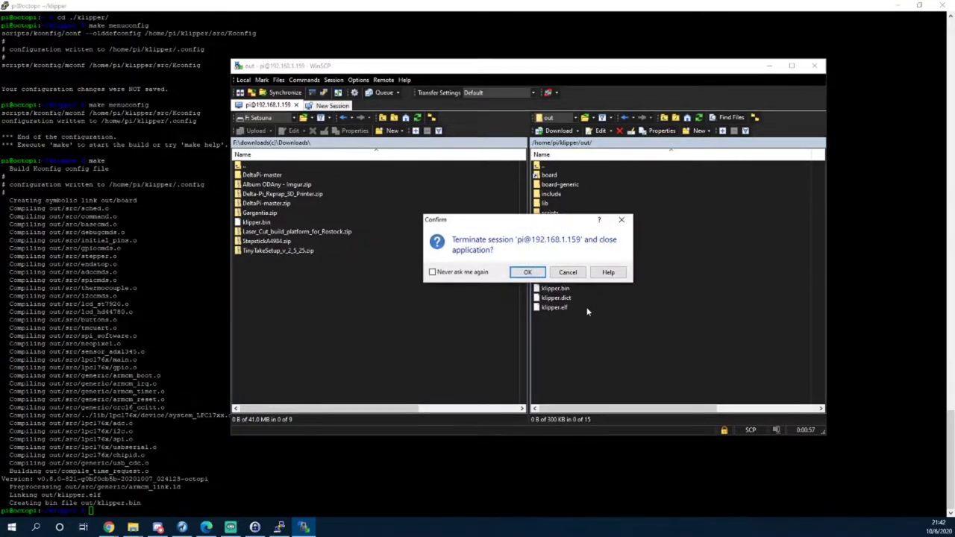
pyautogui.click(527, 273)
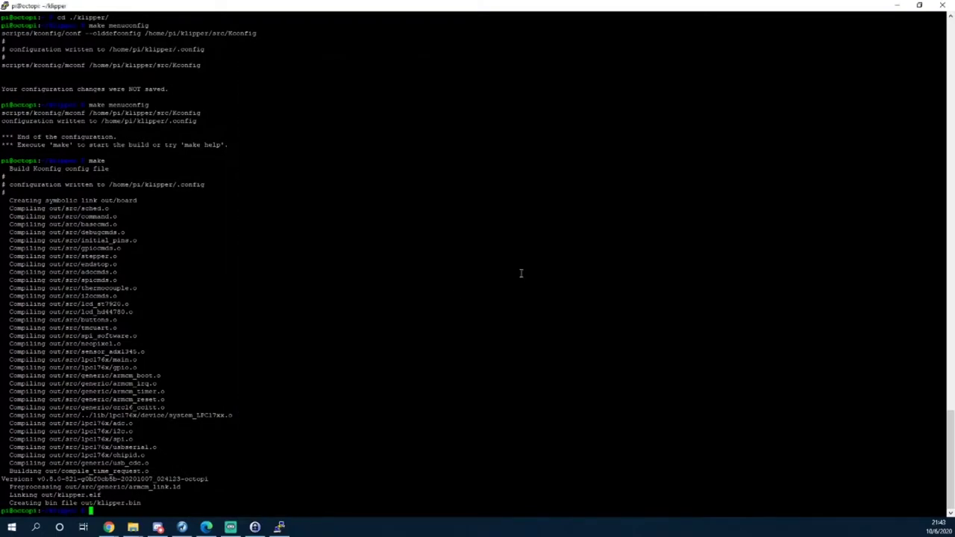
# Rename klipper.bin in the Downloads folder to firmware.bin.
pyautogui.press('super+e')
pyautogui.moveTo(347, 106); pyautogui.dragTo(308, 51)
pyautogui.click(166, 163)
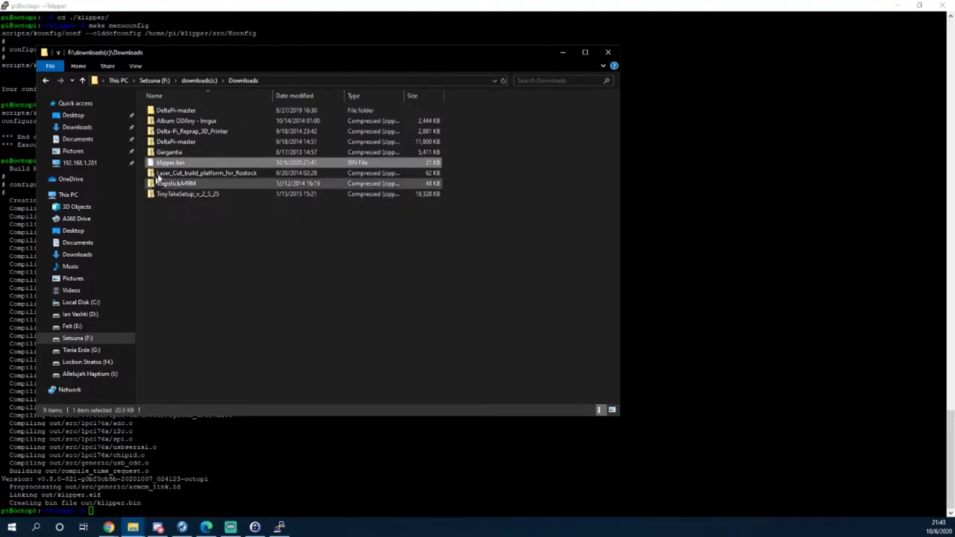
pyautogui.click(170, 164)
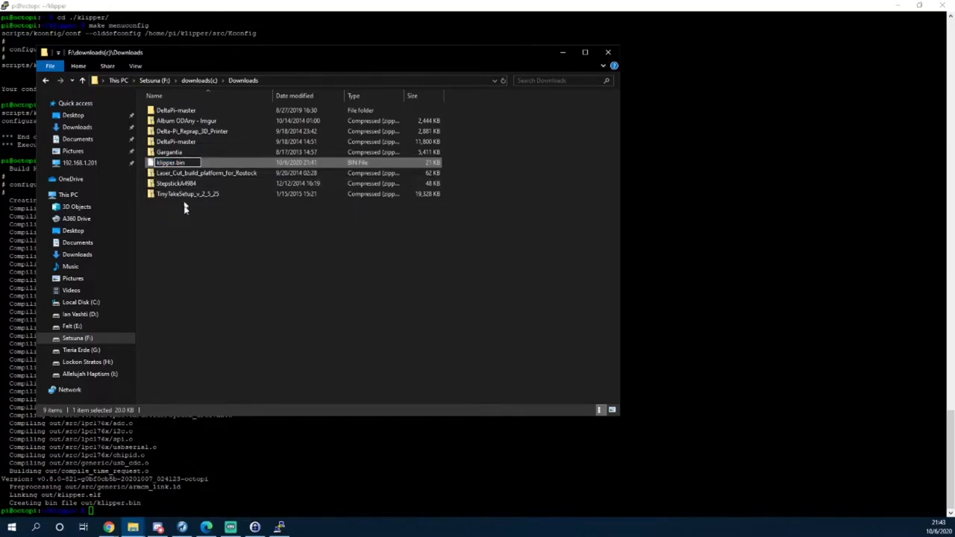
pyautogui.press('BackSpace')
pyautogui.press('BackSpace')
pyautogui.press('BackSpace')
pyautogui.press('BackSpace')
pyautogui.press('BackSpace')
pyautogui.press('BackSpace')
pyautogui.write('firmware')
pyautogui.click(180, 226)
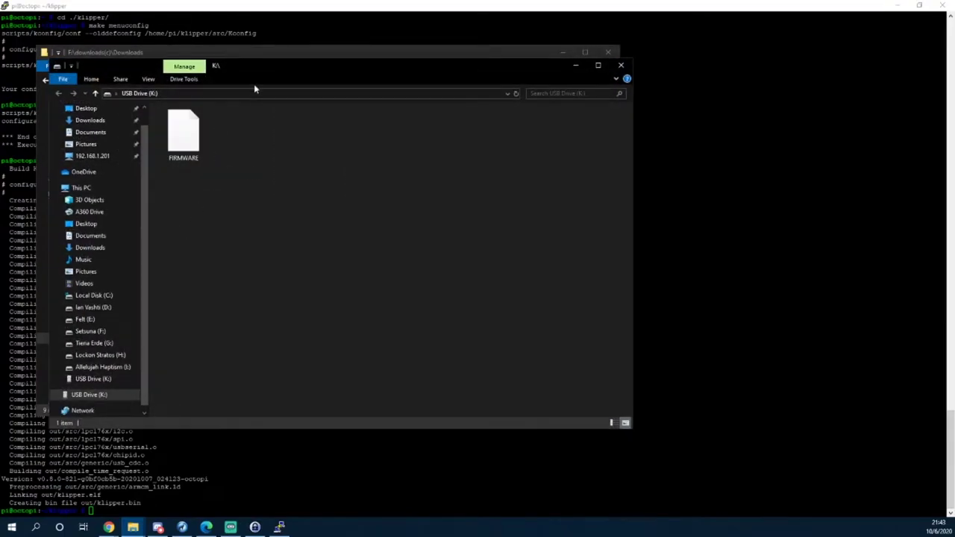
# Delete the old FIRMWARE file on USB Drive (K:) and copy firmware.bin onto it.
pyautogui.moveTo(298, 69); pyautogui.dragTo(549, 132)
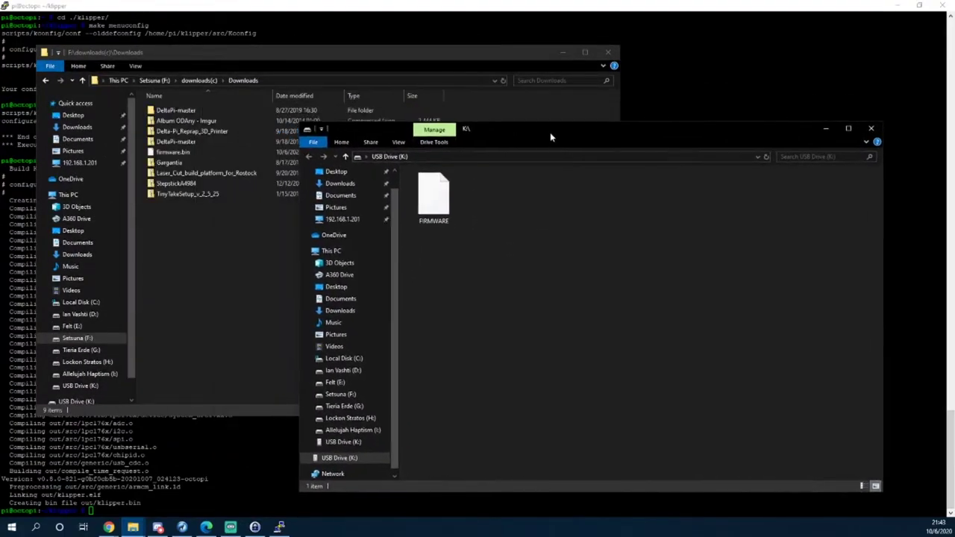
pyautogui.click(455, 218)
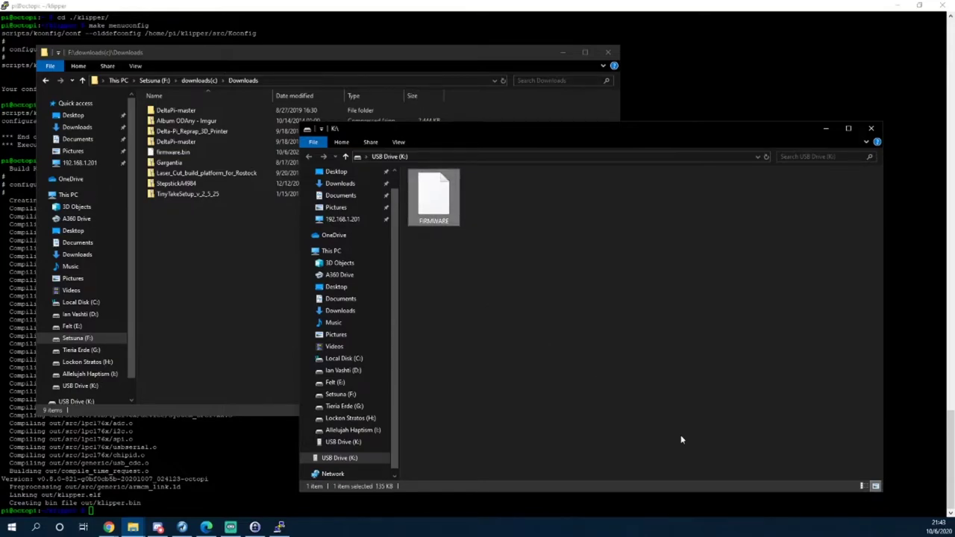
pyautogui.press('Delete')
pyautogui.press('Return')
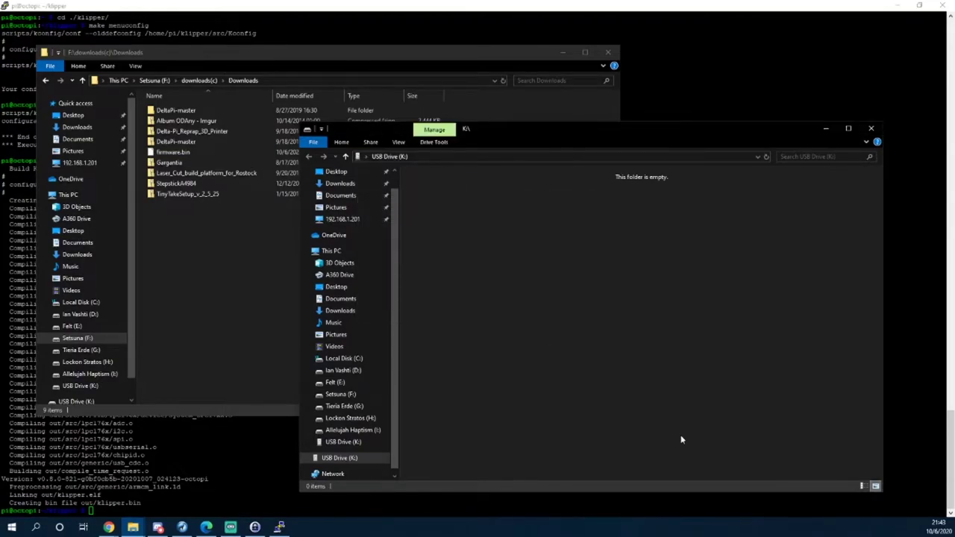
pyautogui.moveTo(173, 151); pyautogui.dragTo(607, 332)
pyautogui.click(608, 385)
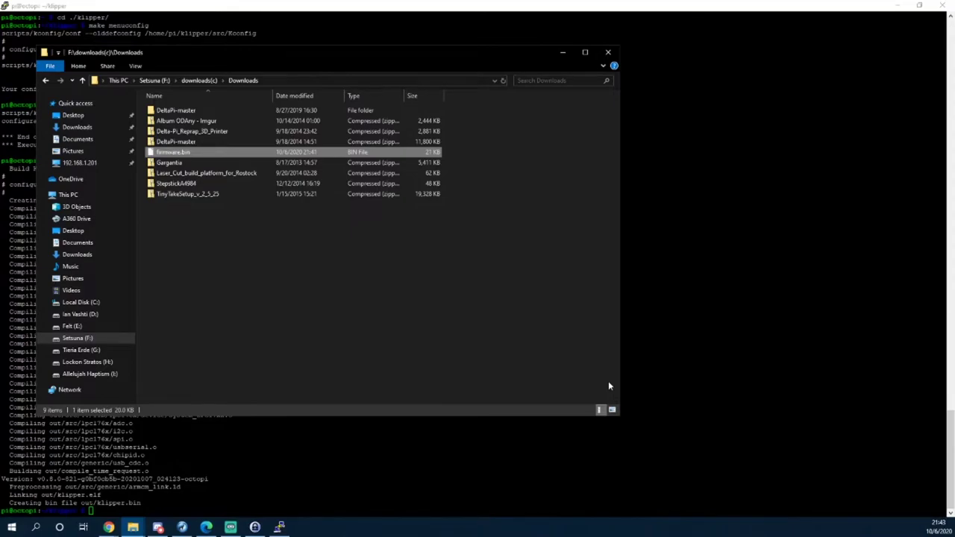
# Delete the remaining FIRMWARE file and copy firmware.bin onto the emptied K: drive.
pyautogui.click(440, 193)
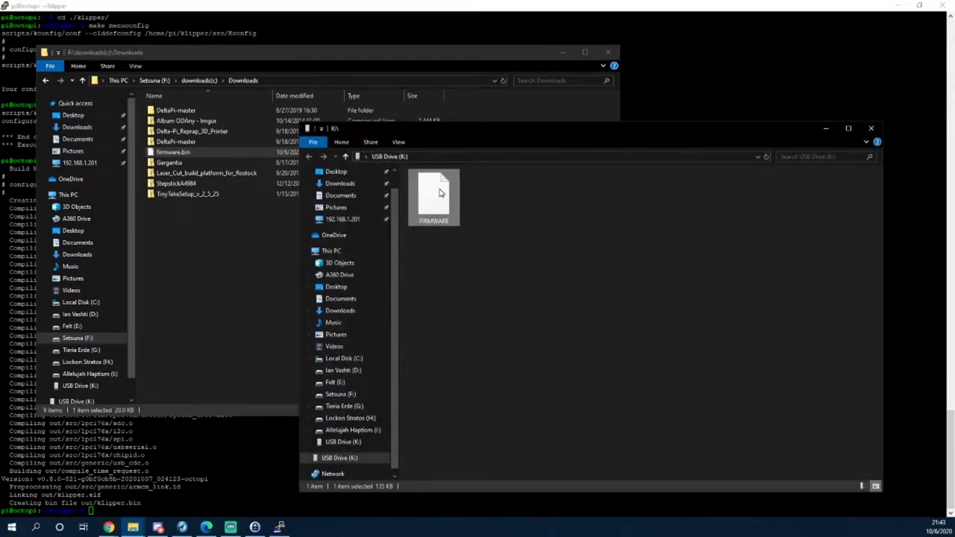
pyautogui.press('Delete')
pyautogui.press('Return')
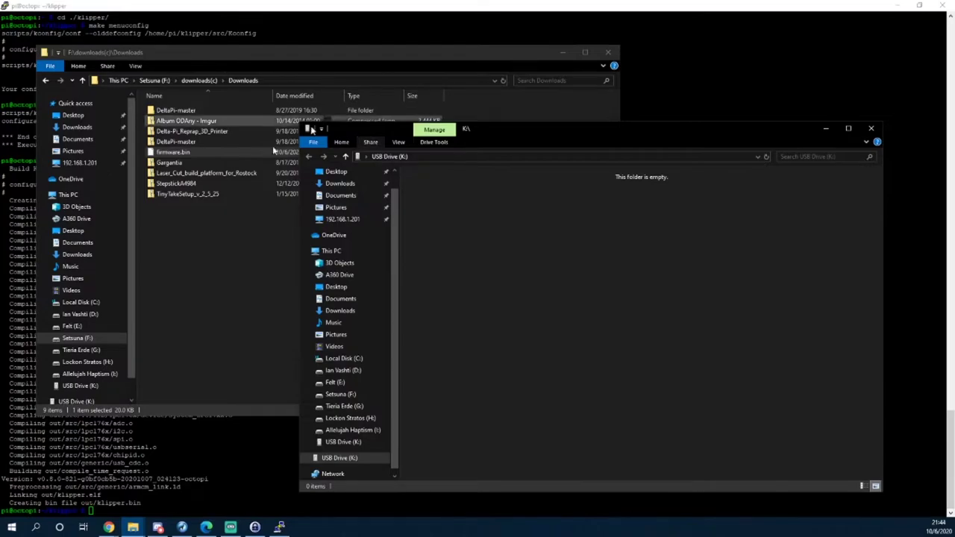
pyautogui.moveTo(172, 152); pyautogui.dragTo(562, 346)
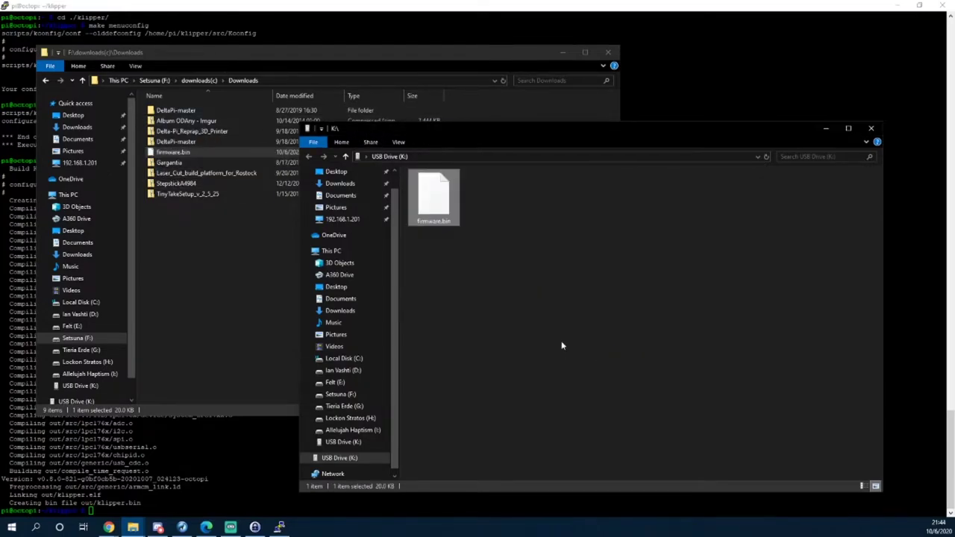
# Close the Downloads window and minimize the USB Drive (K:) window.
pyautogui.click(224, 291)
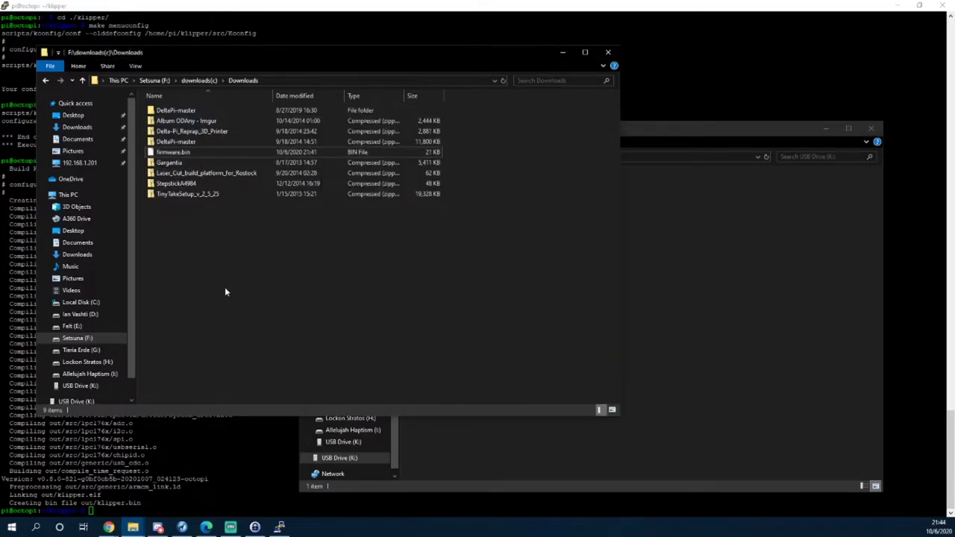
pyautogui.click(563, 53)
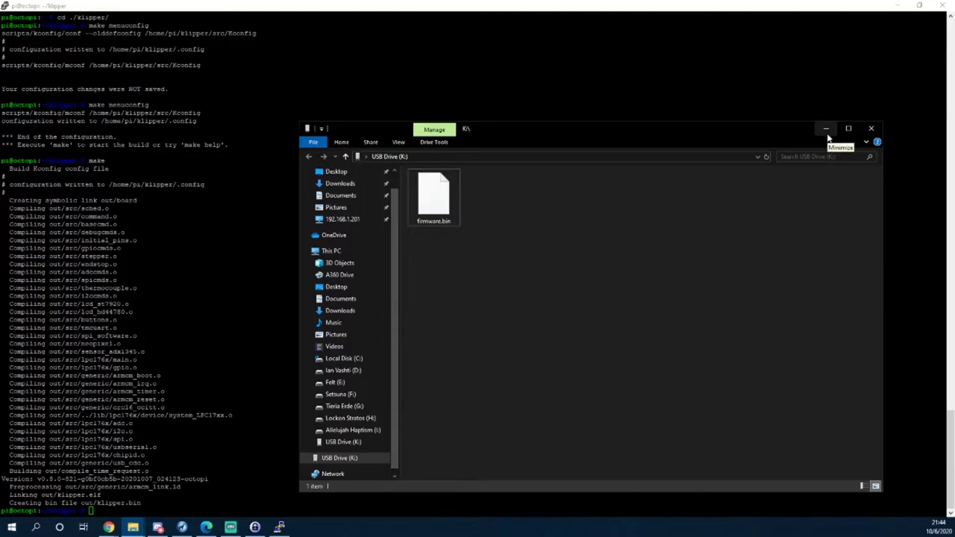
pyautogui.click(826, 137)
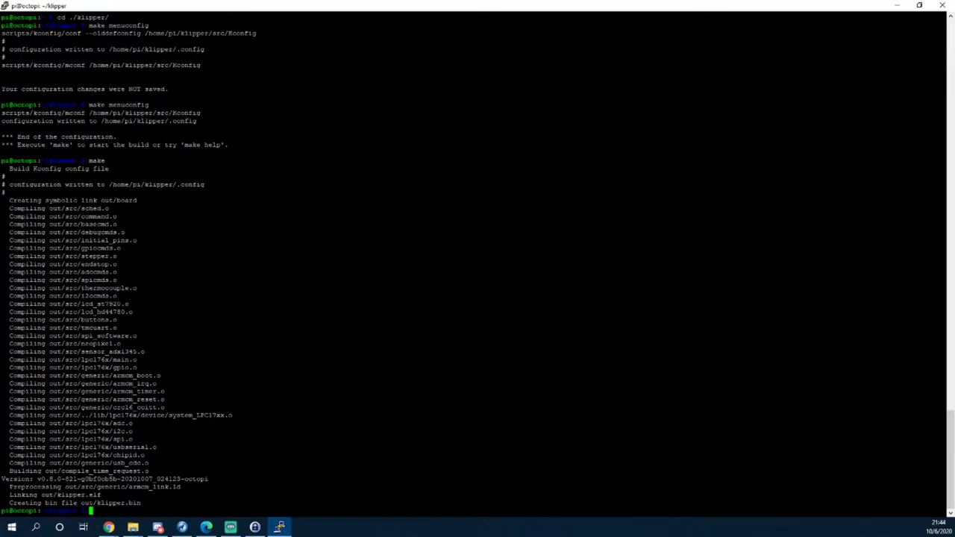
# Shut down the Raspberry Pi with sudo shutdown -h now.
pyautogui.write('sudo shutdown -h now')
pyautogui.press('Return')
pyautogui.press('Return')
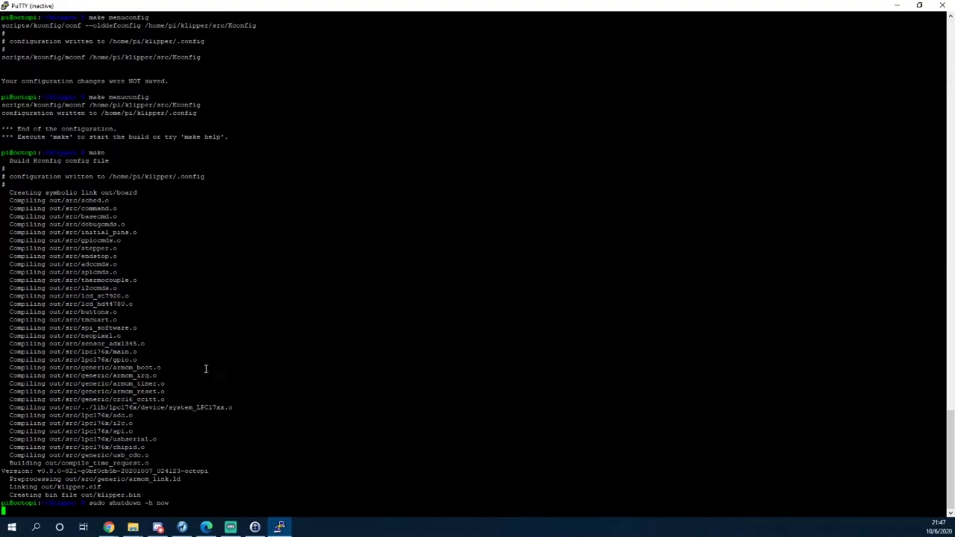
# Switch to the browser showing the OctoPrint Setup Wizard at 192.168.1.159.
pyautogui.hotkey('alt', 'Tab')
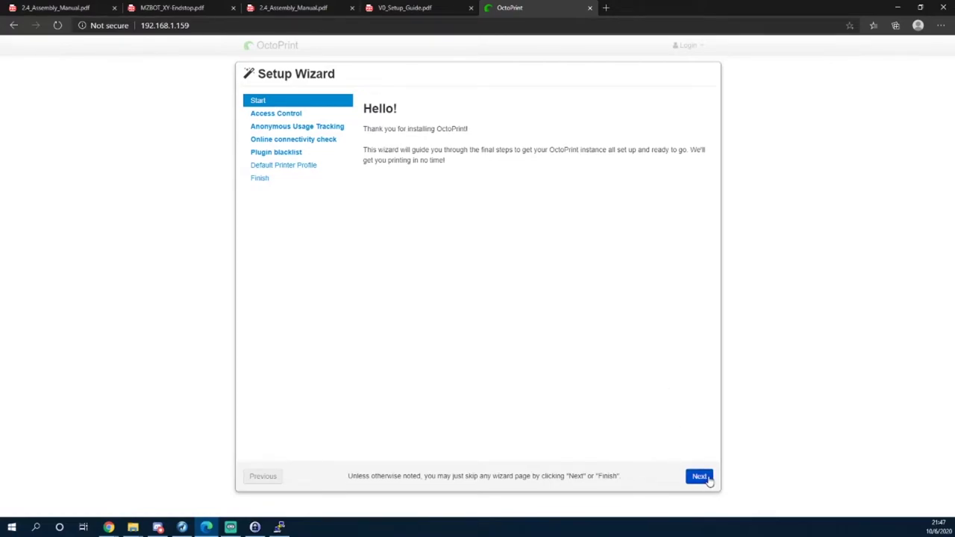
# Create the OctoPrint admin username and password with access control enabled; decline saving the password.
pyautogui.click(704, 478)
pyautogui.click(510, 300)
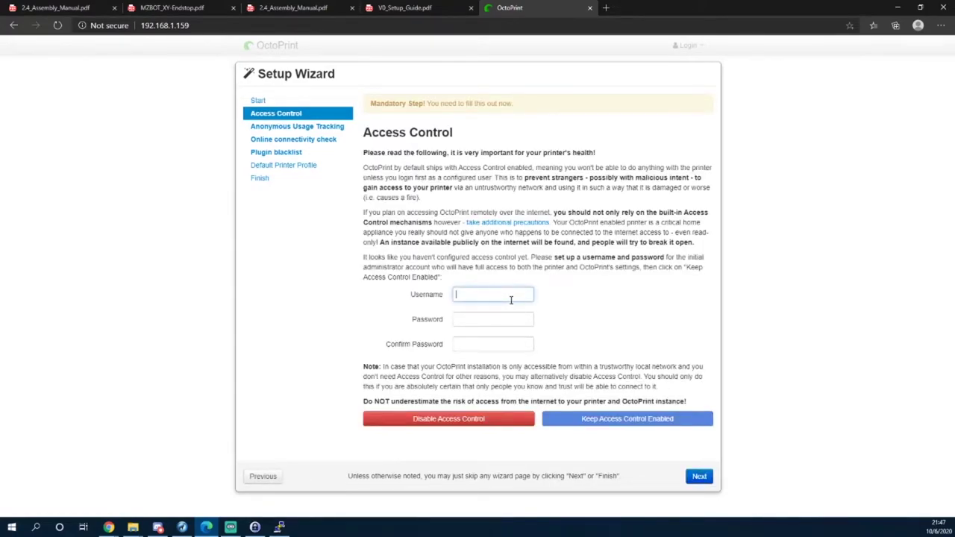
pyautogui.write('sharpsh')
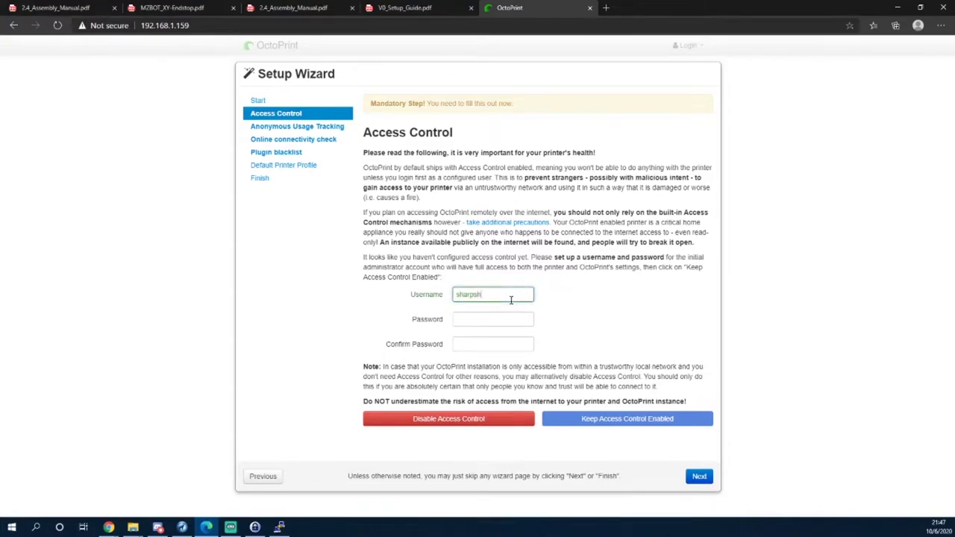
pyautogui.write('ot21')
pyautogui.press('Tab')
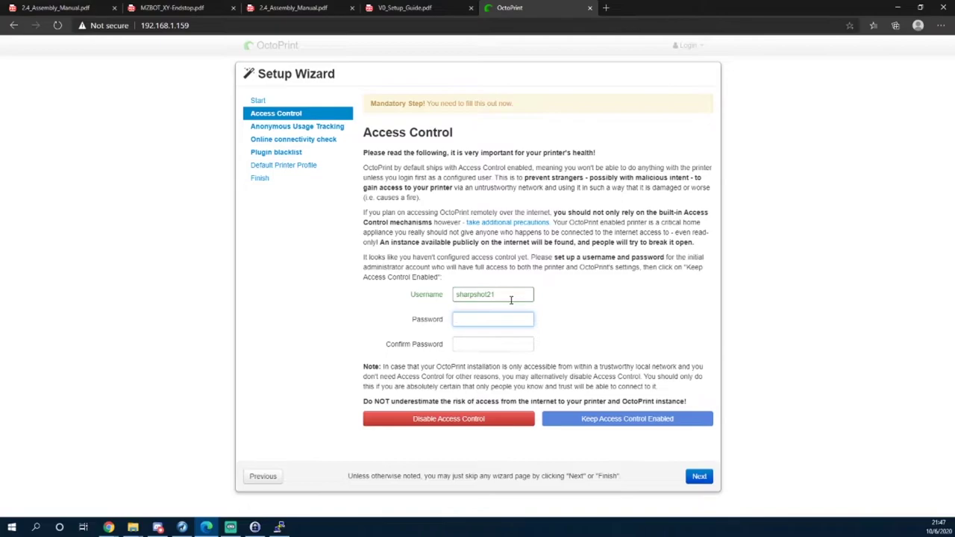
pyautogui.write('****')
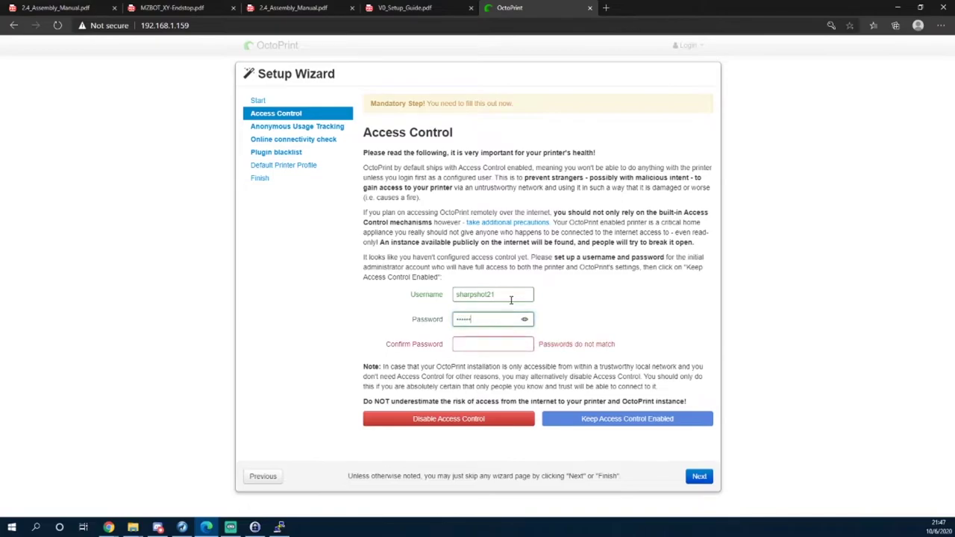
pyautogui.press('Tab')
pyautogui.write('********')
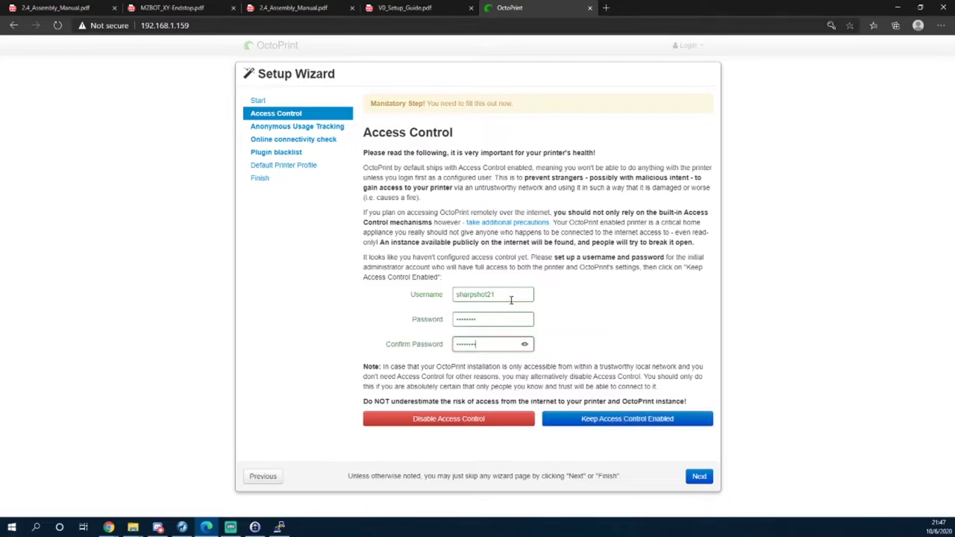
pyautogui.click(662, 422)
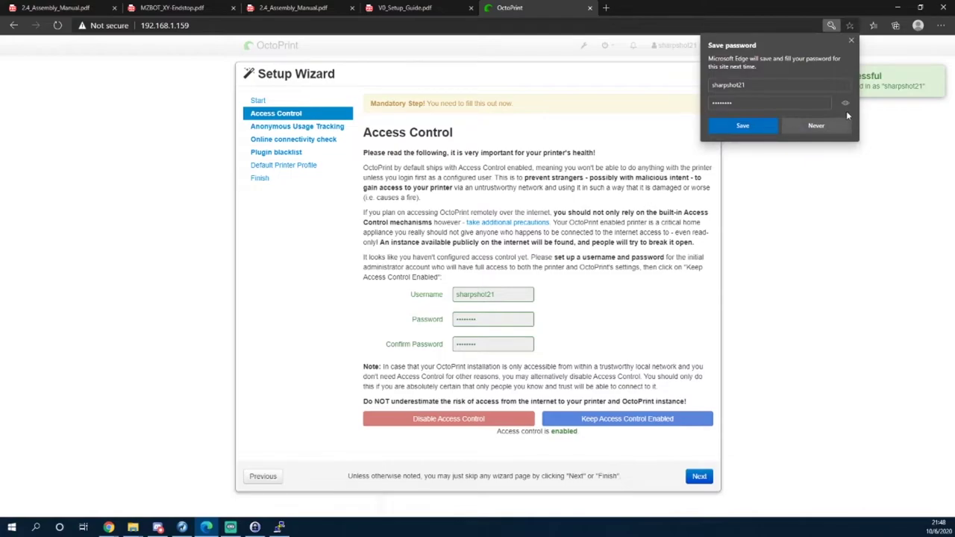
pyautogui.click(848, 40)
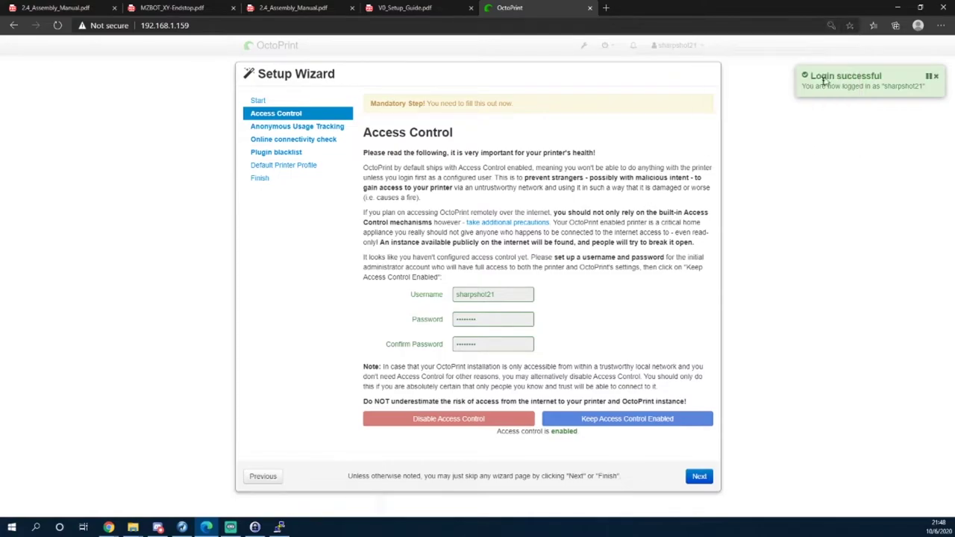
# Disable anonymous usage tracking, enable the connectivity check and plugin blacklist processing.
pyautogui.click(698, 476)
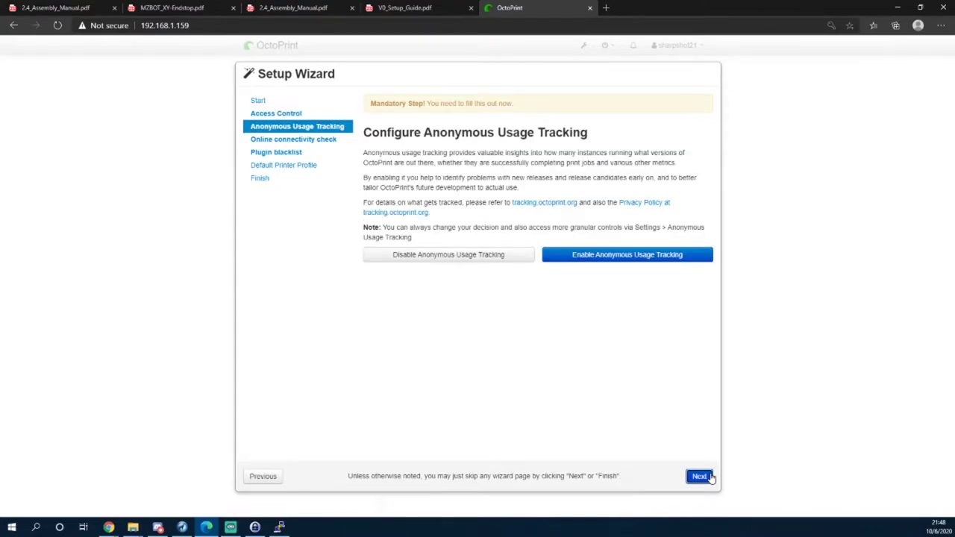
pyautogui.click(472, 256)
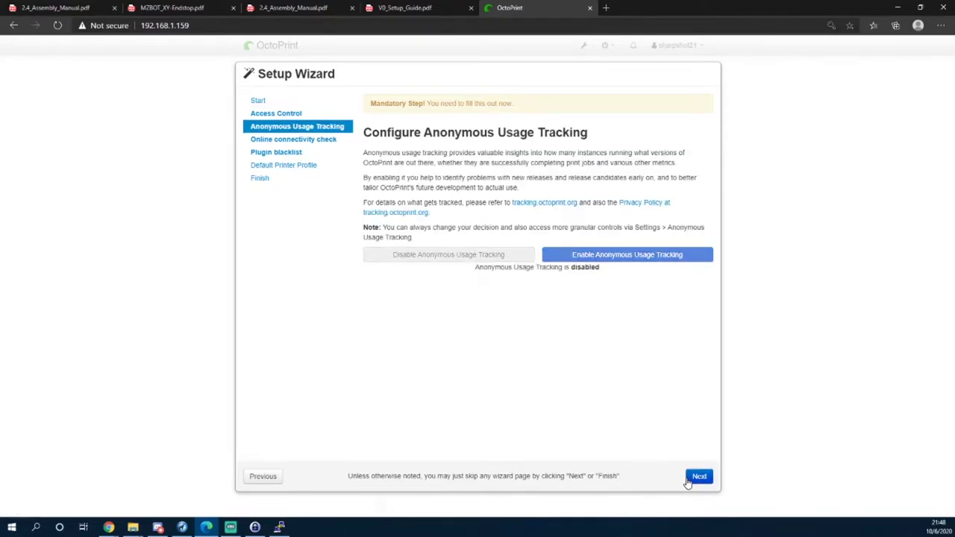
pyautogui.click(689, 481)
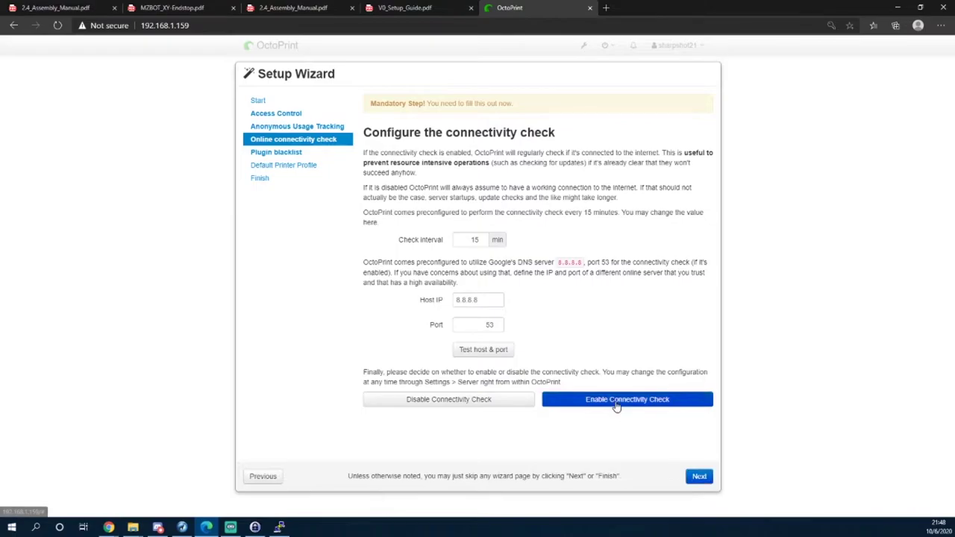
pyautogui.click(619, 401)
pyautogui.click(699, 481)
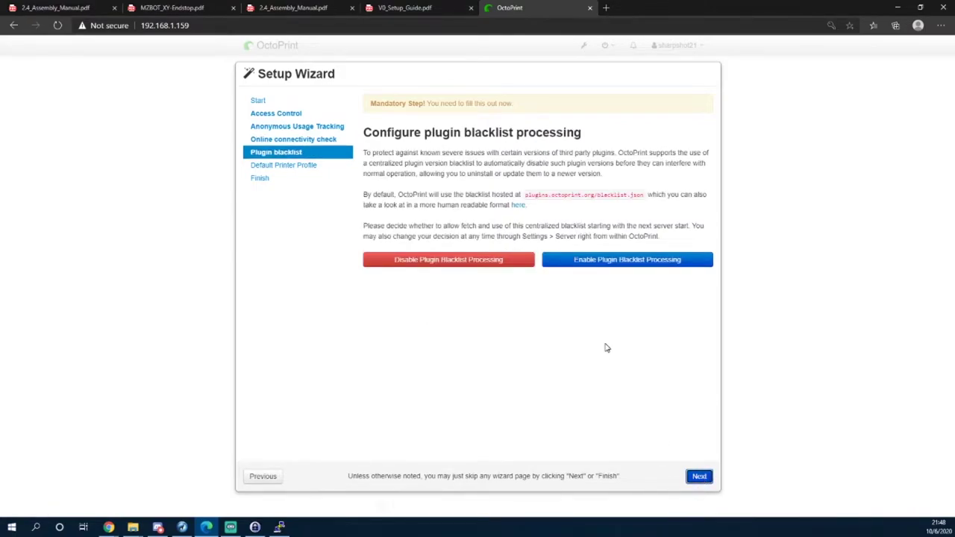
pyautogui.click(609, 258)
pyautogui.click(697, 479)
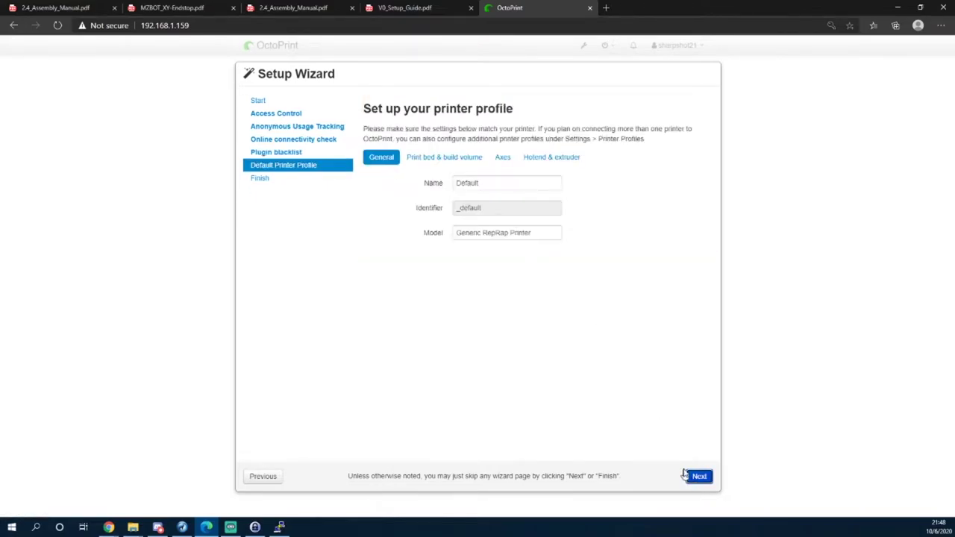
# Name the printer profile 'Voron V2.4 S/N:XXXXX' with model 'Voron V2.4'.
pyautogui.doubleClick(487, 182)
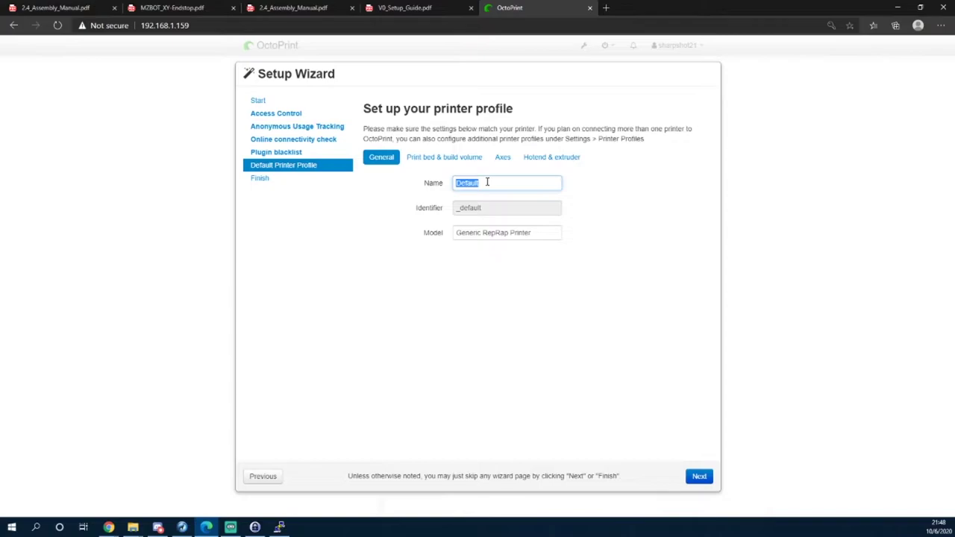
pyautogui.write('Voron V2.4 S/N:XXXXX')
pyautogui.tripleClick(507, 230)
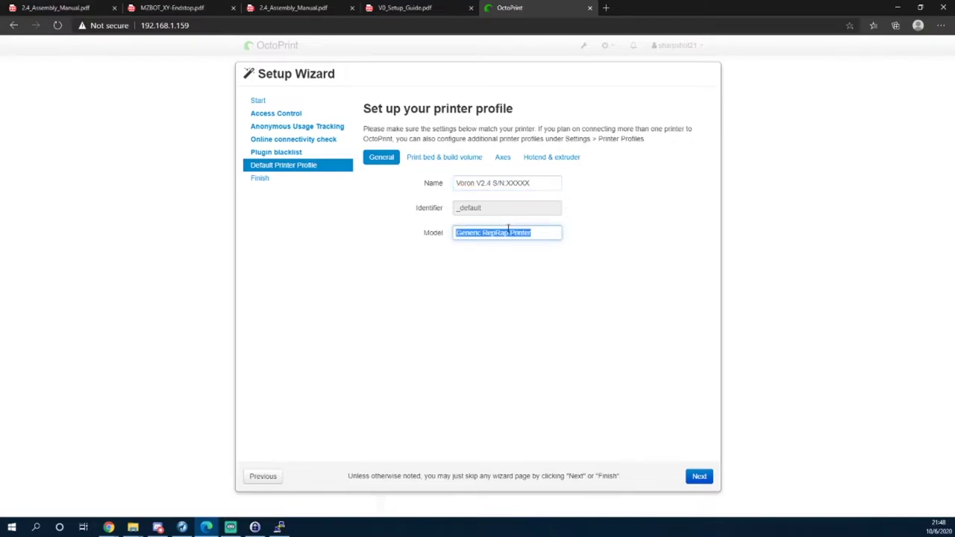
pyautogui.write('Voron V2')
pyautogui.press('BackSpace')
pyautogui.write('2.4')
# Set the print bed volume to Width 300, Depth 300, Height 280 mm.
pyautogui.click(445, 157)
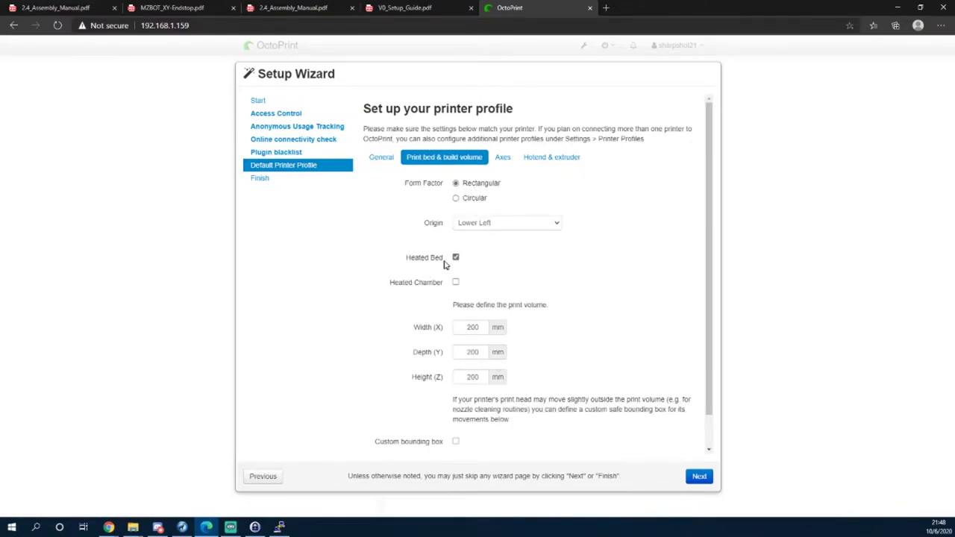
pyautogui.doubleClick(473, 328)
pyautogui.write('300')
pyautogui.press('Tab')
pyautogui.write('300')
pyautogui.press('Tab')
pyautogui.write('280')
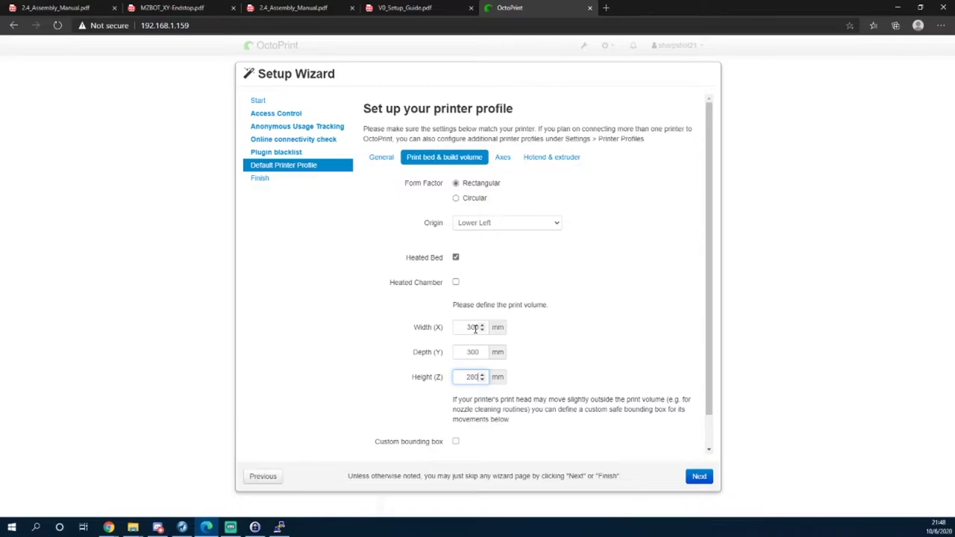
pyautogui.click(567, 433)
pyautogui.scroll(-1, 568, 433)
pyautogui.scroll(1, 571, 431)
# Review the Axes and Hotend settings and continue to the All Done! page.
pyautogui.click(505, 158)
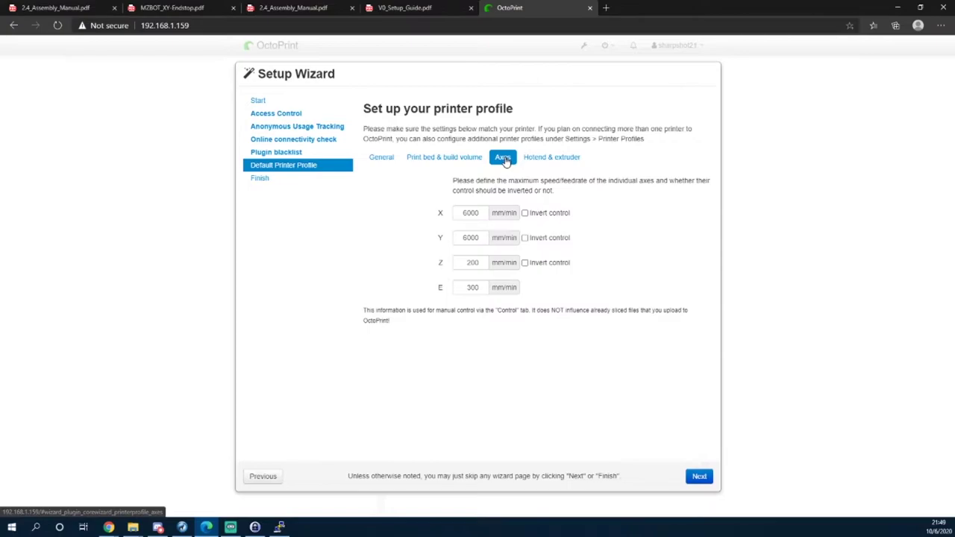
pyautogui.click(531, 159)
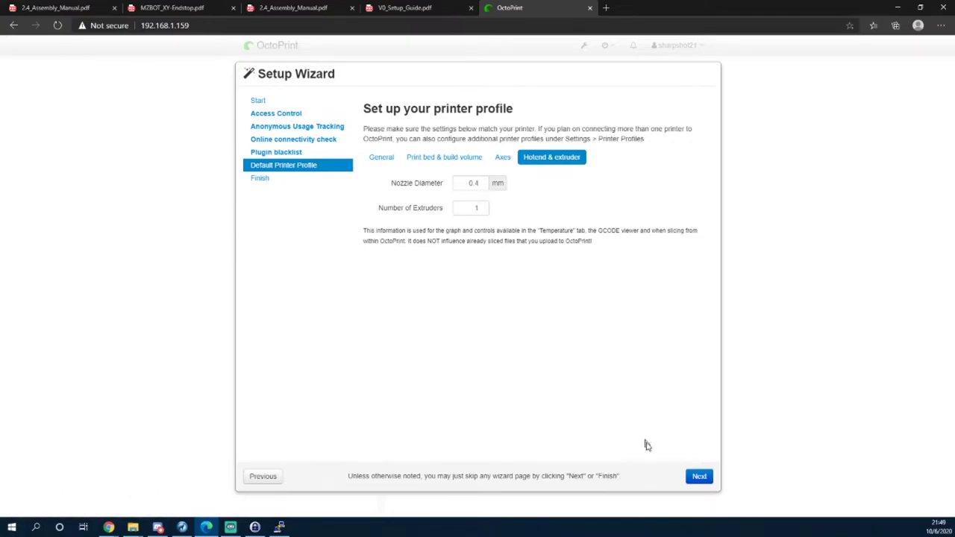
pyautogui.click(698, 477)
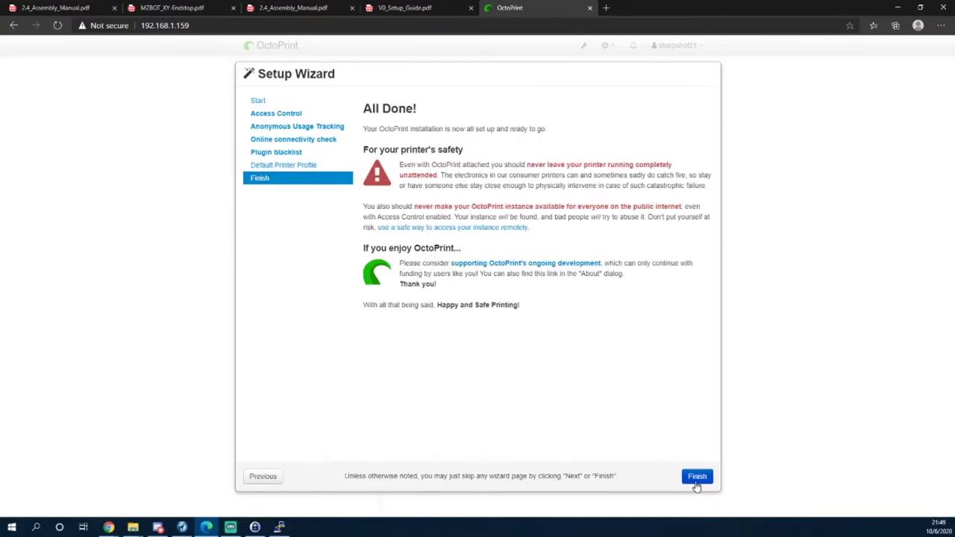
# Finish OctoPrint's setup wizard and minimize the browser to reveal PuTTY.
pyautogui.click(696, 478)
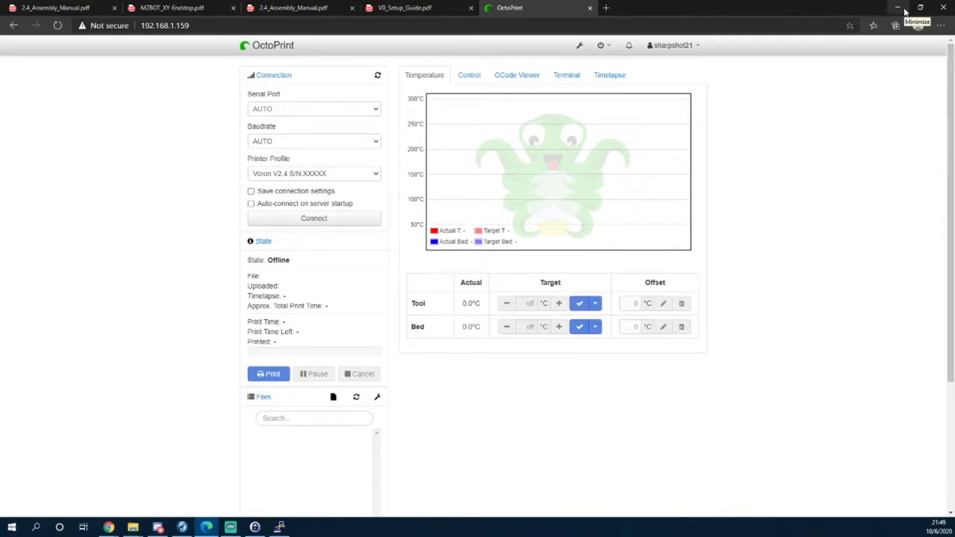
pyautogui.click(898, 8)
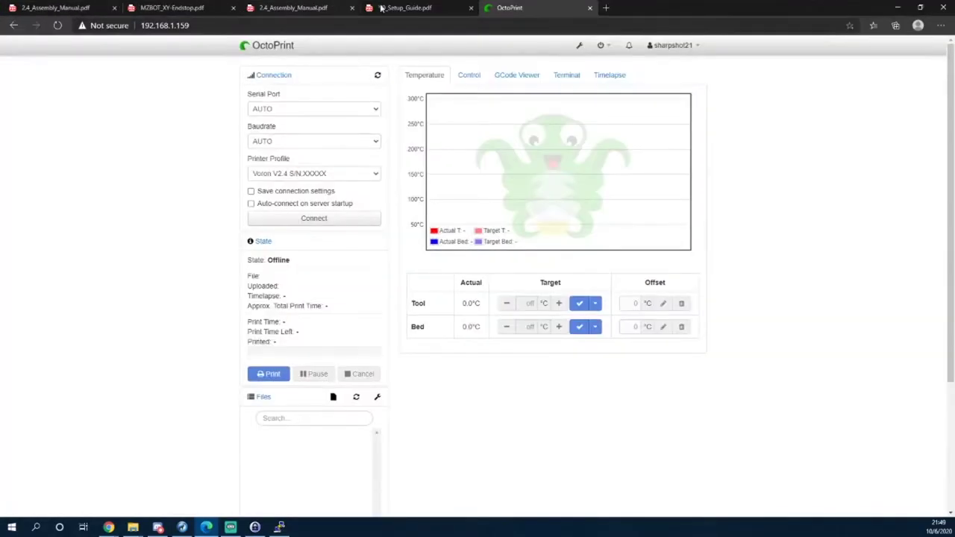
# Scroll V0_Setup_Guide.pdf to the page 7 OctoPrint-Klipper section and detach the OctoPrint tab.
pyautogui.click(407, 8)
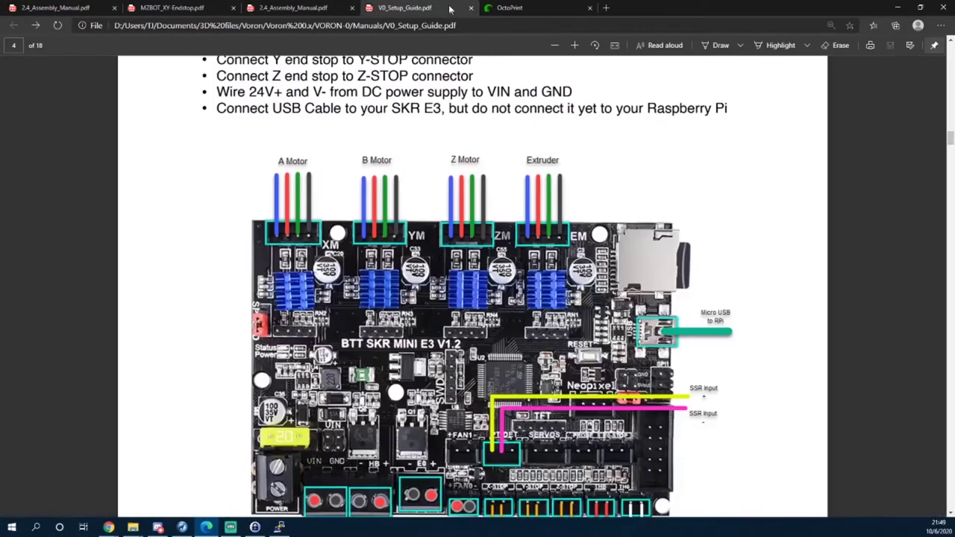
pyautogui.scroll(-10, 332, 376)
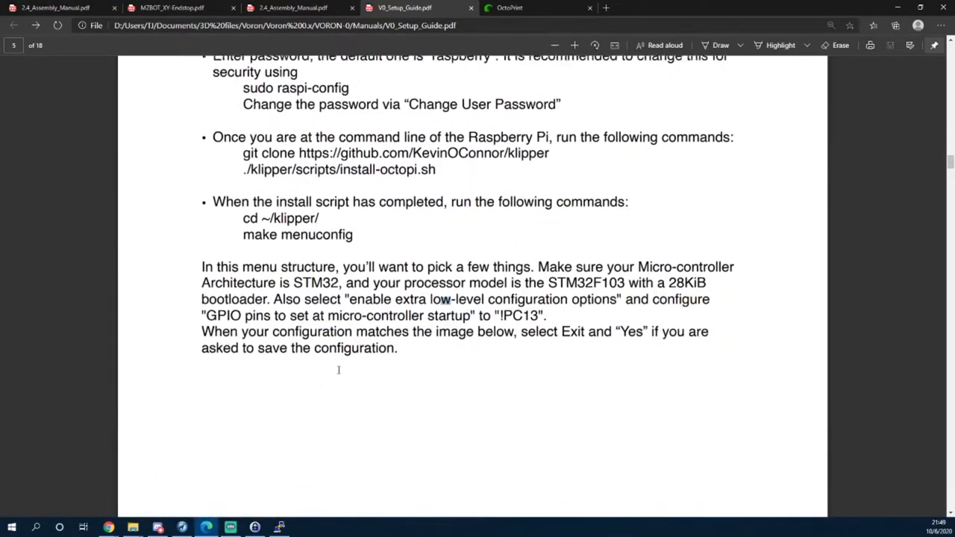
pyautogui.scroll(-12, 338, 369)
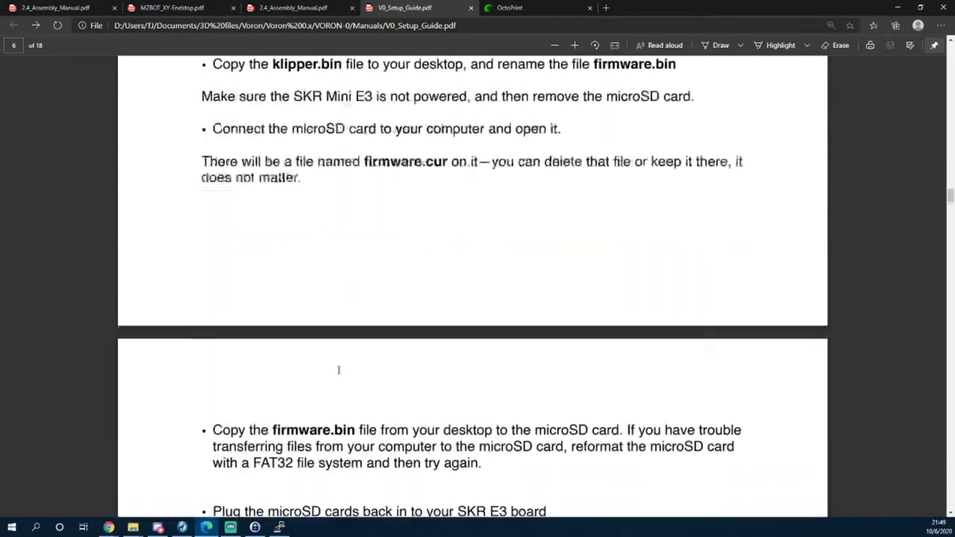
pyautogui.scroll(-6, 268, 252)
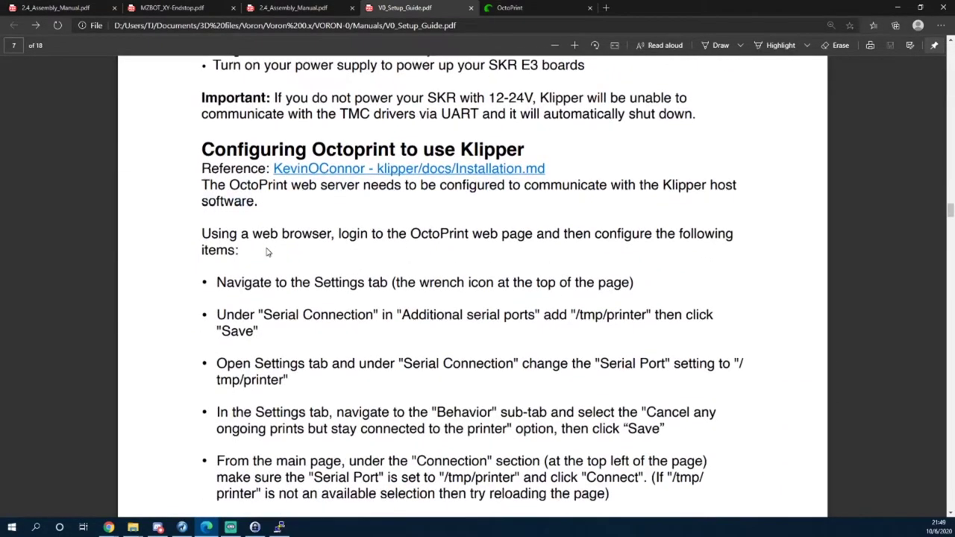
pyautogui.moveTo(540, 8); pyautogui.dragTo(643, 1)
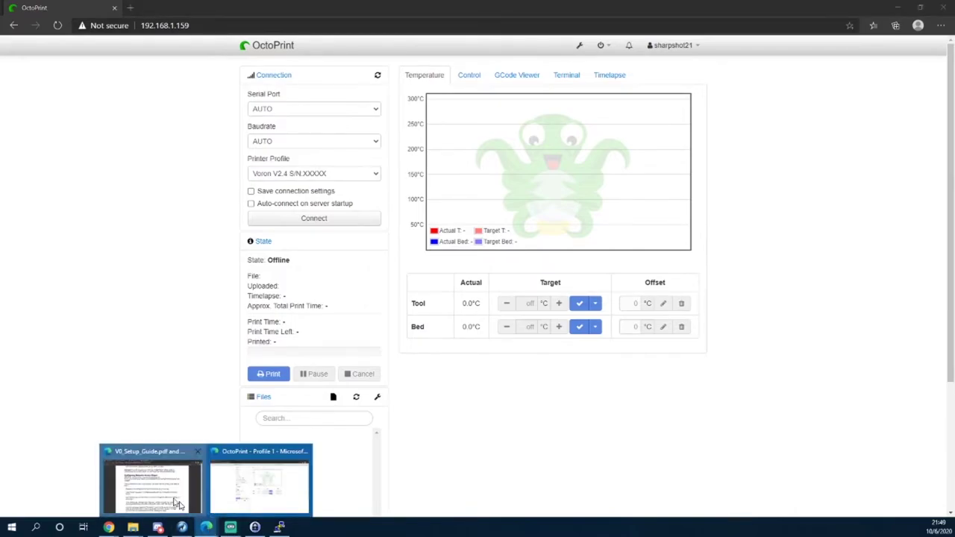
# Enable auto-connect and add /tmp/printer as an additional serial port in OctoPrint settings, then save.
pyautogui.click(149, 485)
pyautogui.click(149, 485)
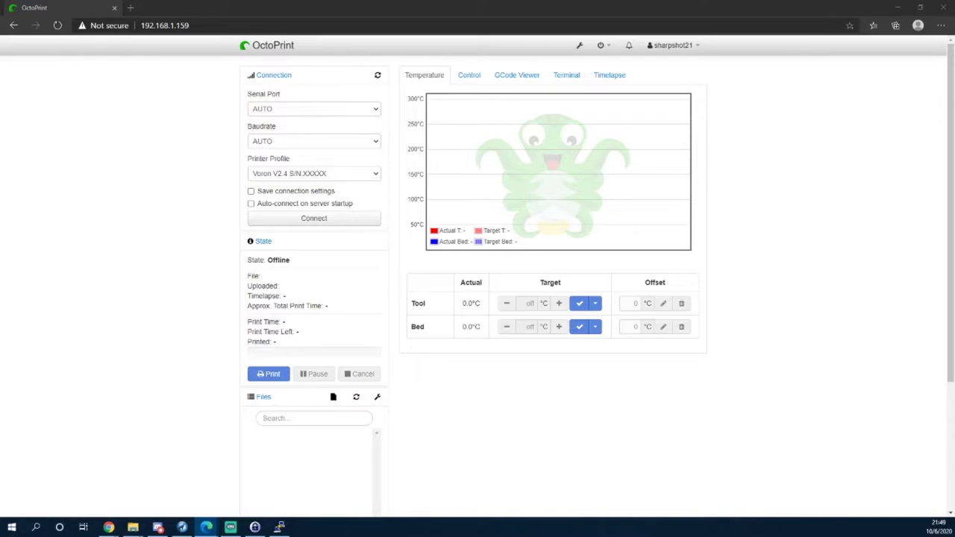
pyautogui.click(577, 46)
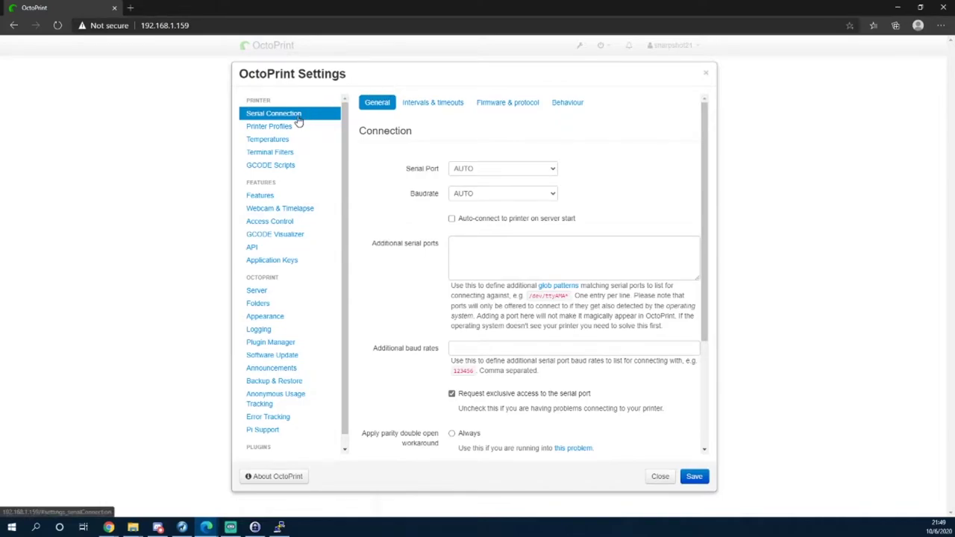
pyautogui.click(513, 223)
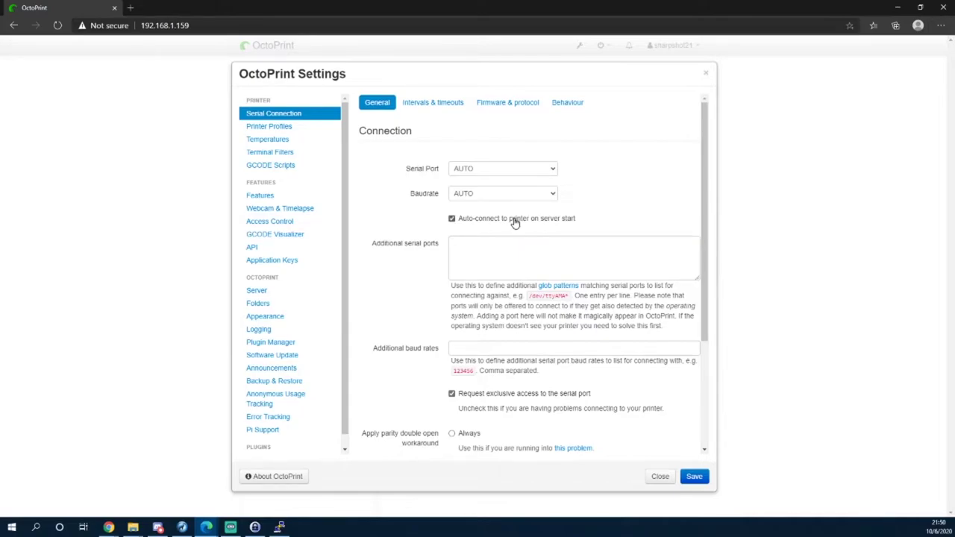
pyautogui.click(507, 258)
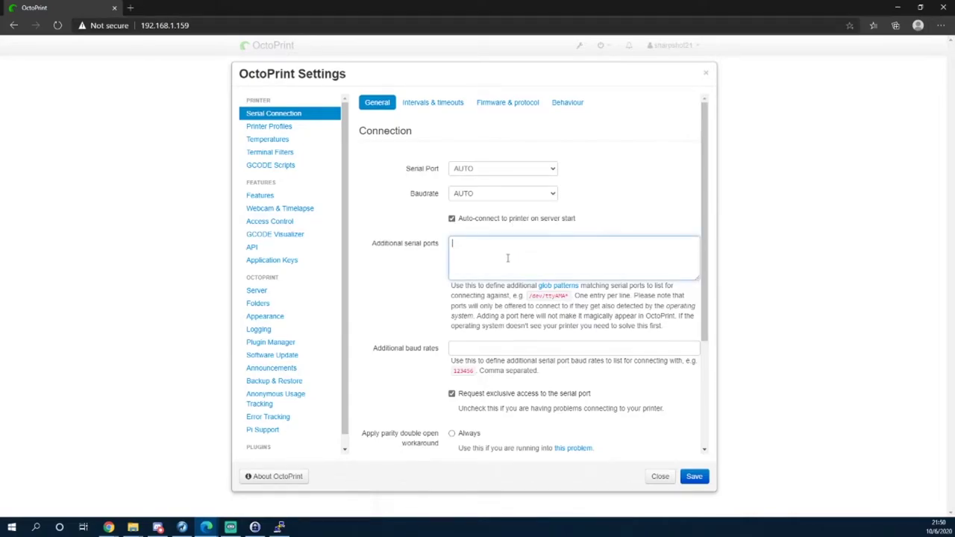
pyautogui.write('/tmpmp/printer')
pyautogui.click(690, 476)
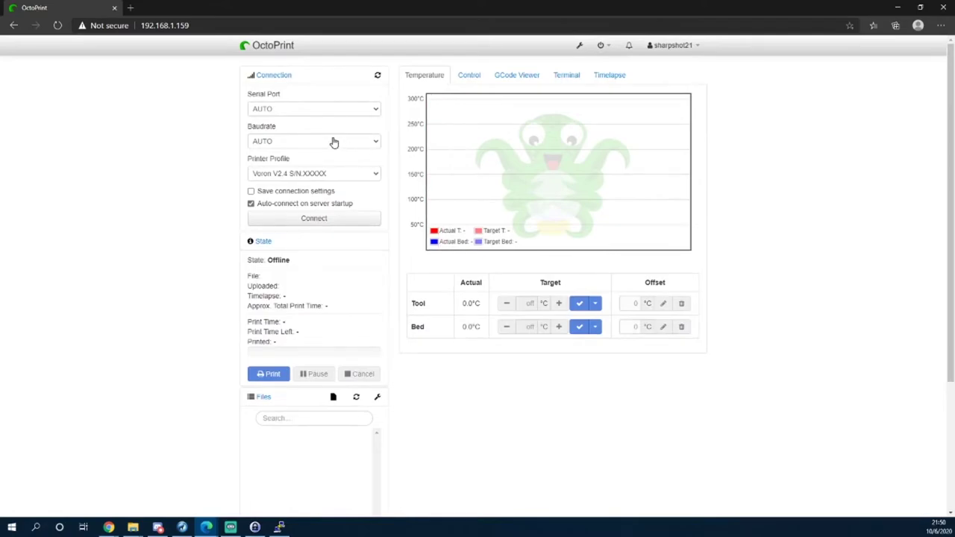
# Select /tmp/printer as the serial port in OctoPrint's Connection panel.
pyautogui.click(333, 142)
pyautogui.click(334, 141)
pyautogui.click(333, 113)
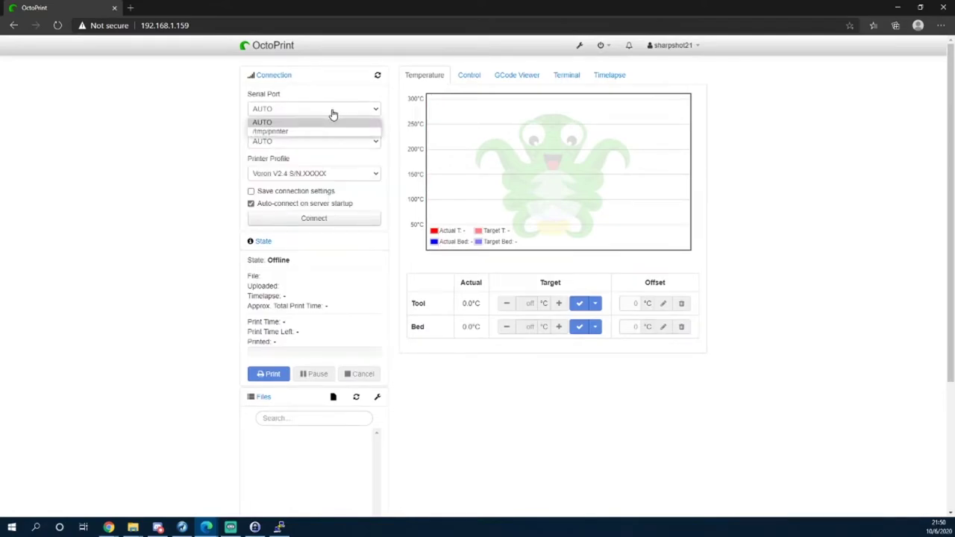
pyautogui.click(298, 135)
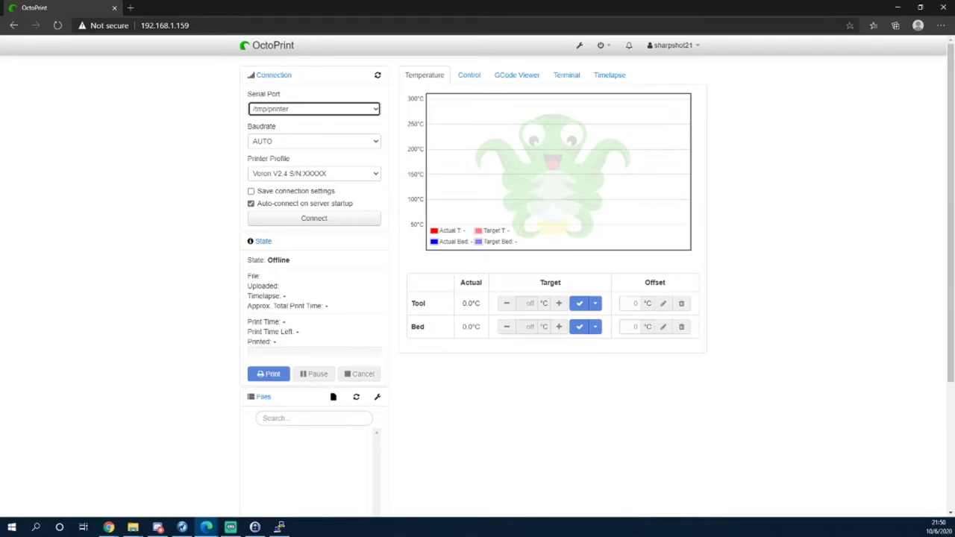
# Make /tmp/printer the default port and have firmware errors cancel prints but stay connected; save.
pyautogui.click(578, 46)
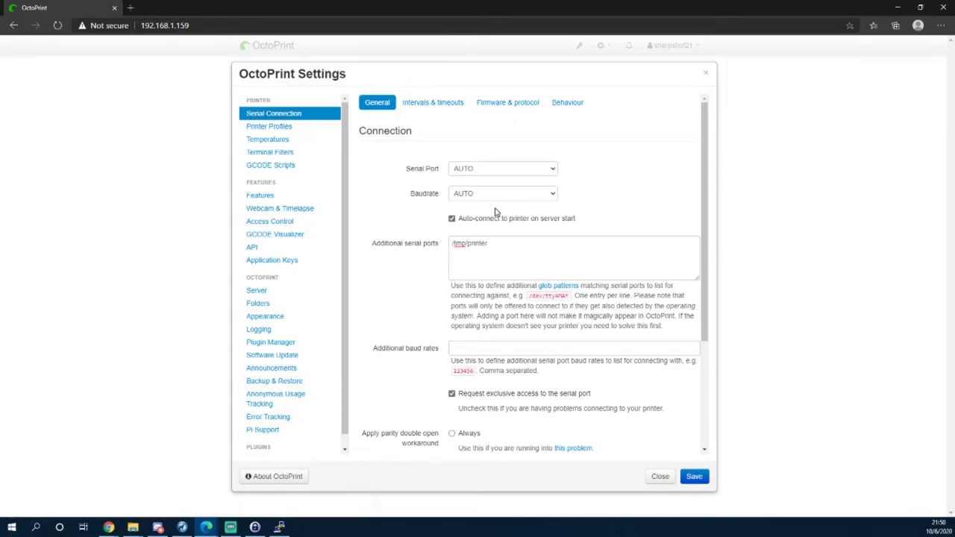
pyautogui.click(496, 172)
pyautogui.click(490, 190)
pyautogui.click(564, 109)
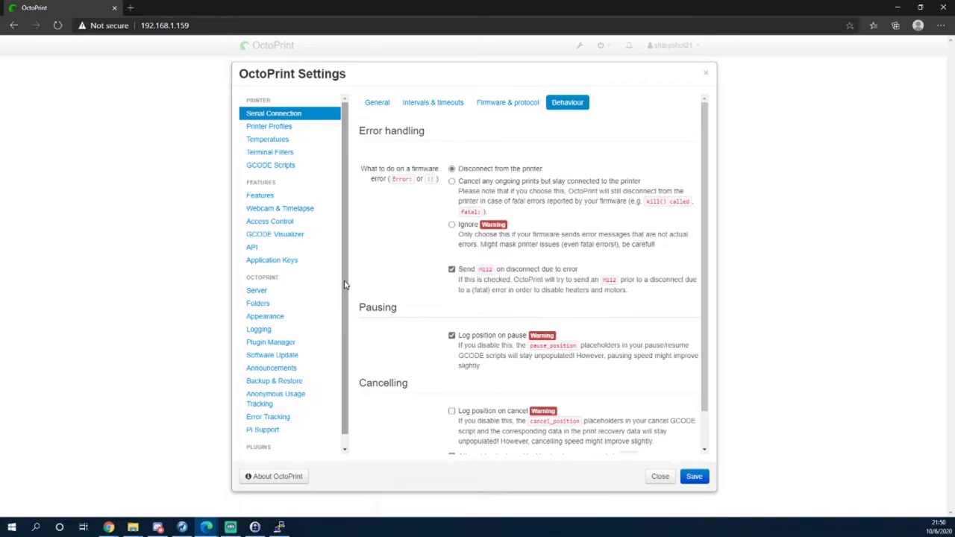
pyautogui.click(510, 182)
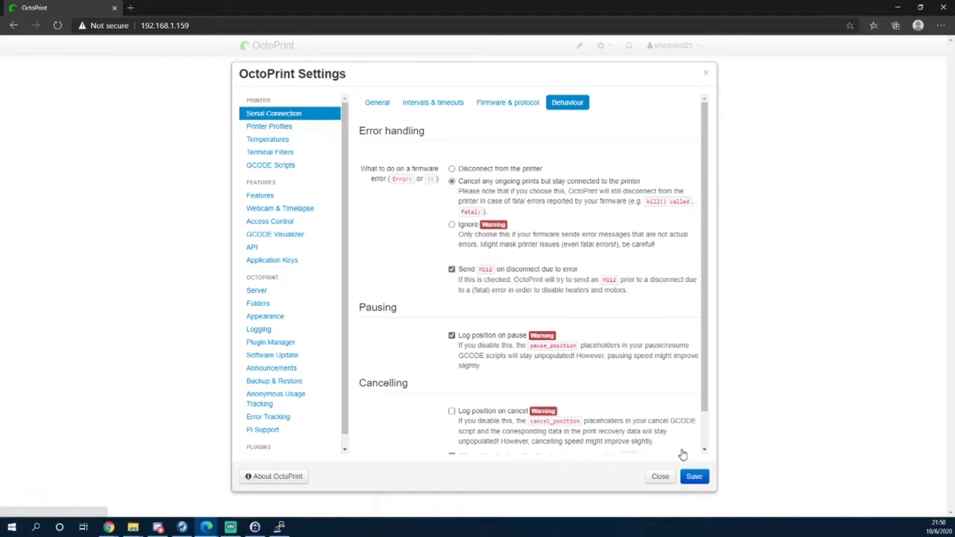
pyautogui.click(695, 479)
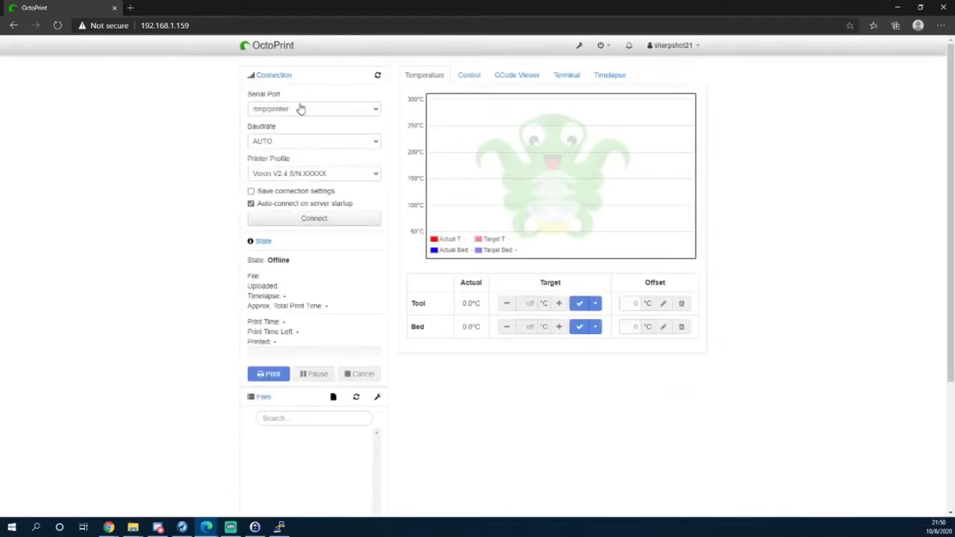
# Keep the Voron V2.4 profile, save connection settings, connect, and view the Terminal log.
pyautogui.click(313, 174)
pyautogui.click(313, 176)
pyautogui.click(314, 192)
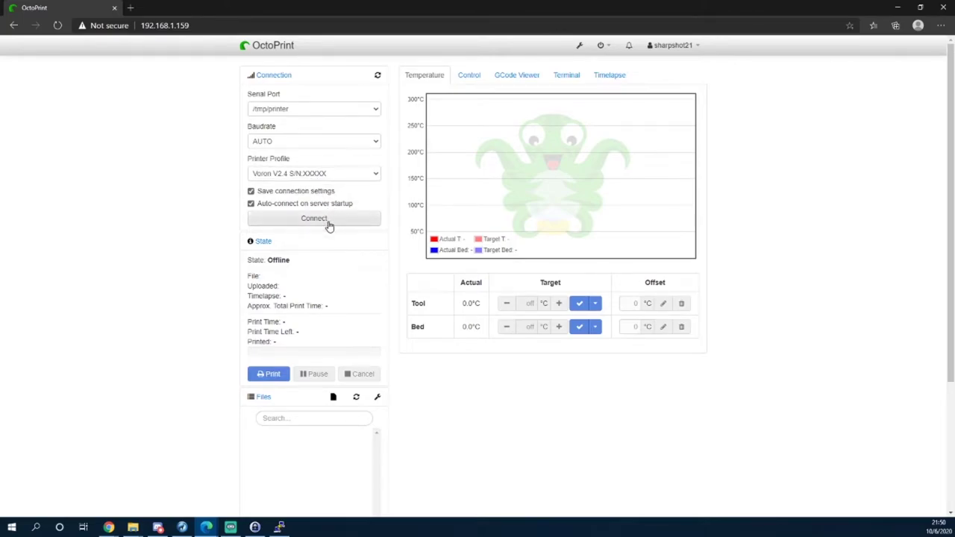
pyautogui.click(329, 223)
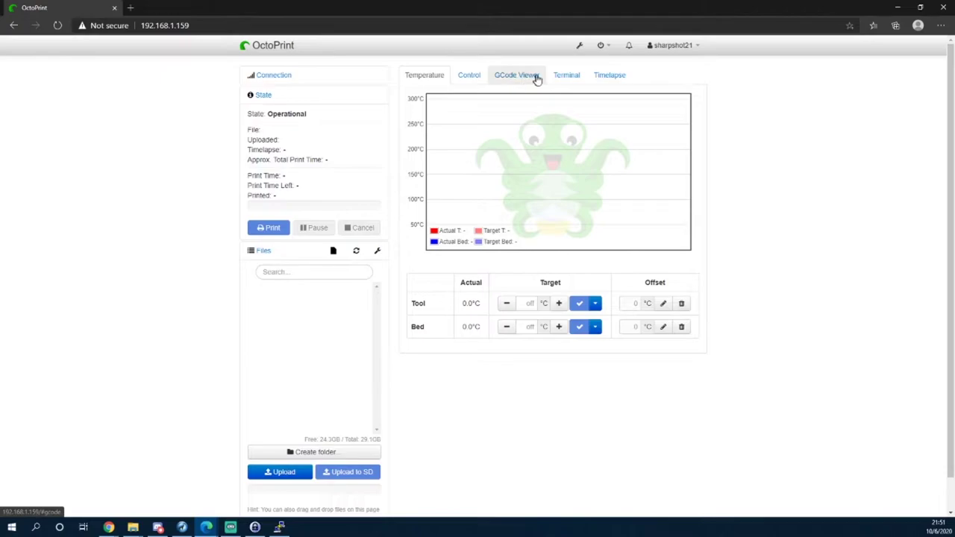
pyautogui.click(566, 77)
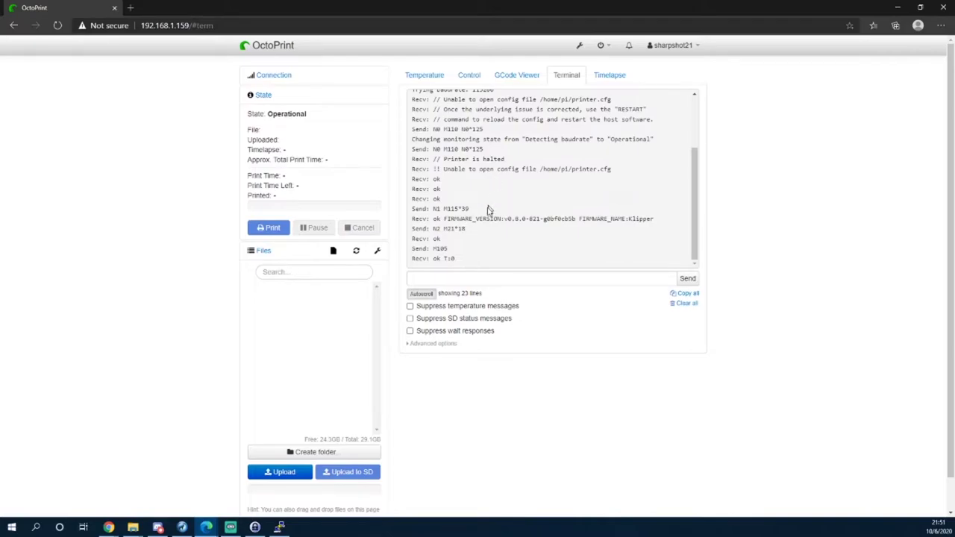
# Suppress temperature messages, clear the terminal, send 'status' to Klipper, then bring PuTTY forward.
pyautogui.click(494, 275)
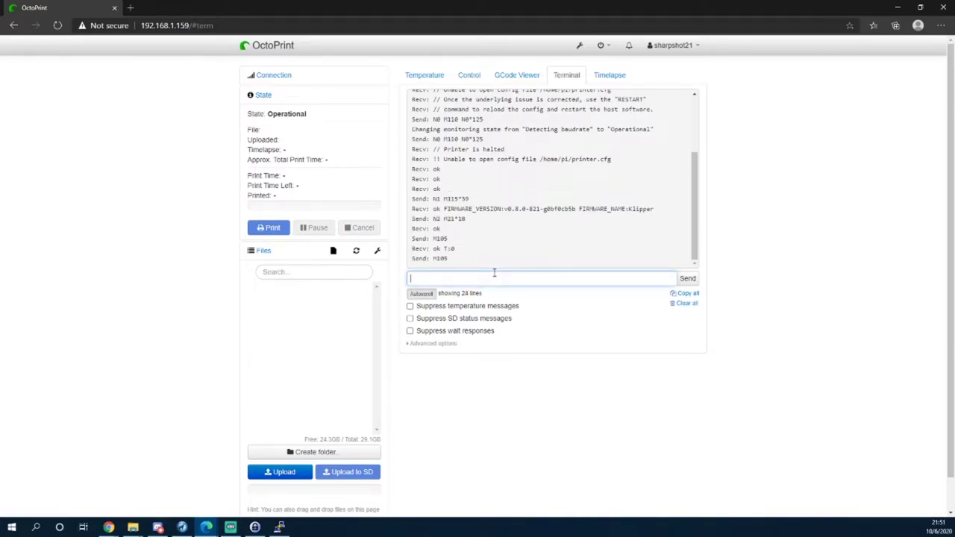
pyautogui.click(497, 307)
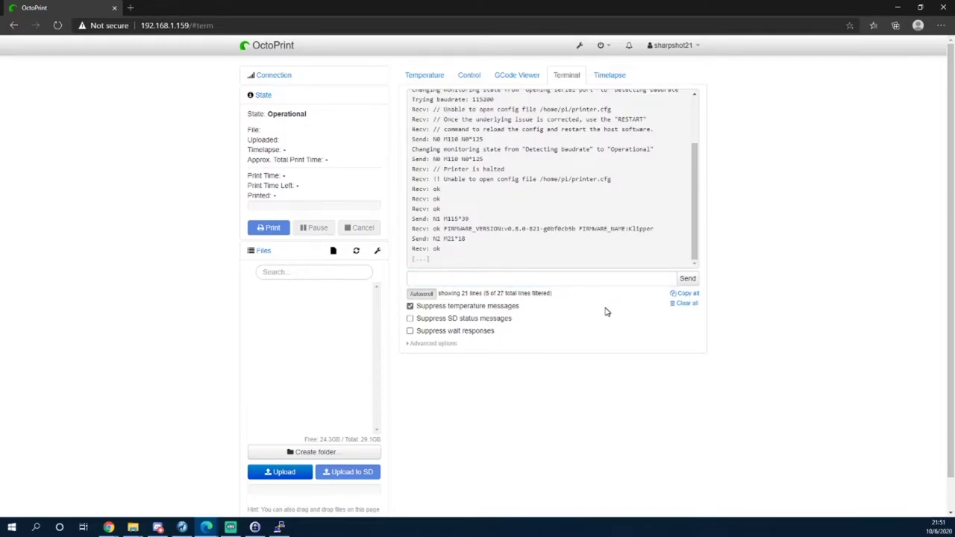
pyautogui.click(680, 303)
pyautogui.click(534, 277)
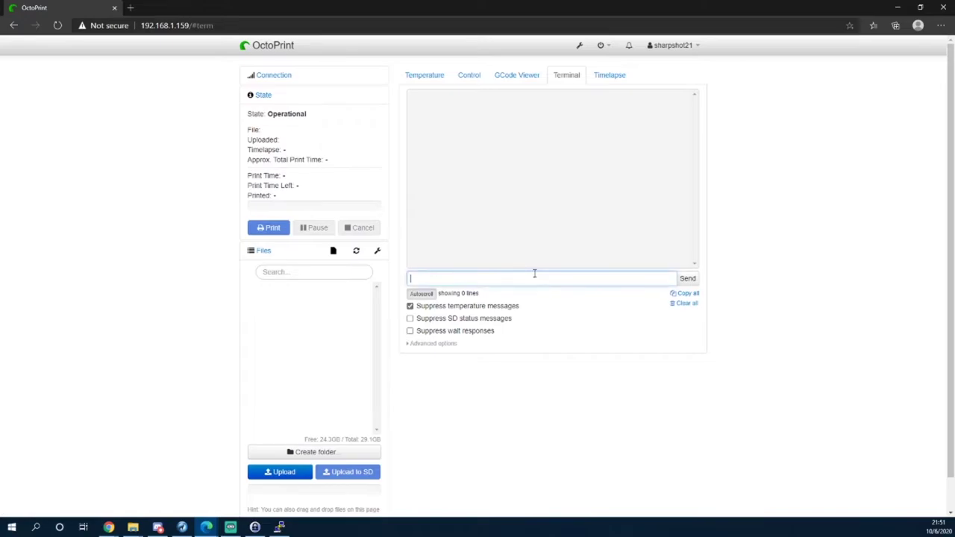
pyautogui.write('status')
pyautogui.press('Return')
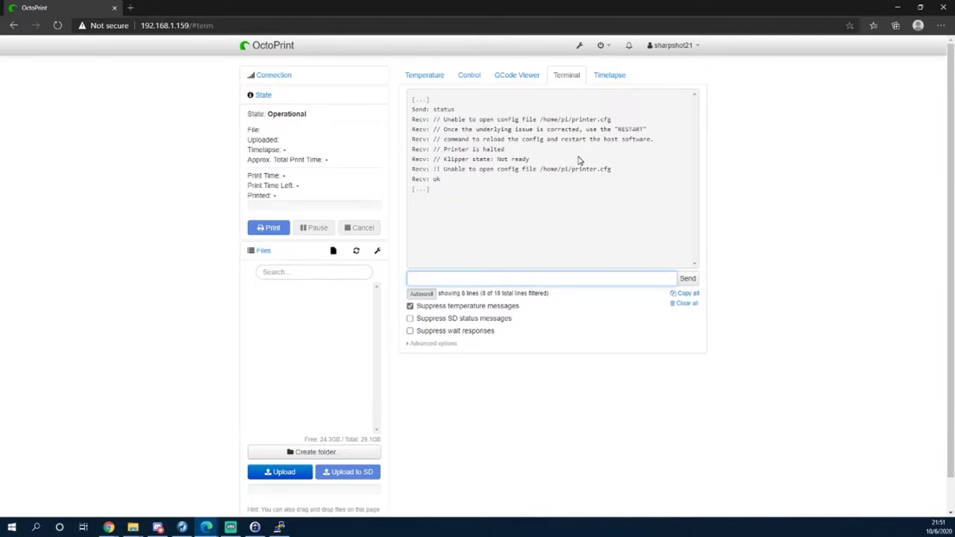
pyautogui.click(280, 528)
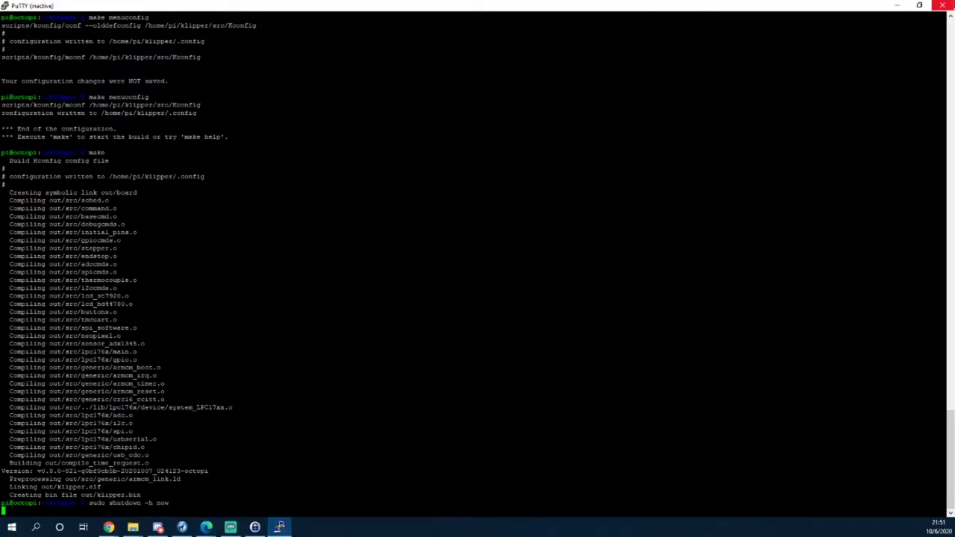
# Close the stale PuTTY window, start the saved SSH session and log in with the Pi's credentials.
pyautogui.click(943, 6)
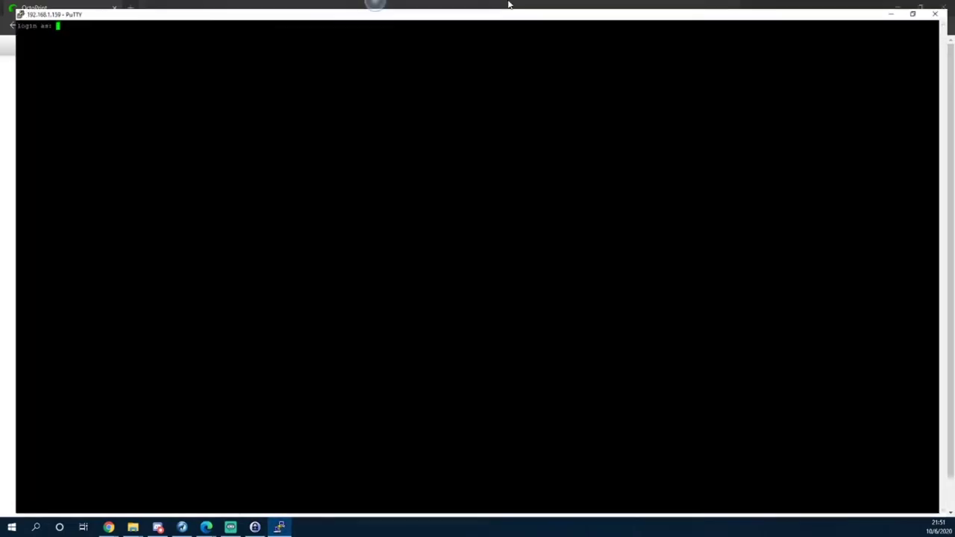
pyautogui.doubleClick(510, 5)
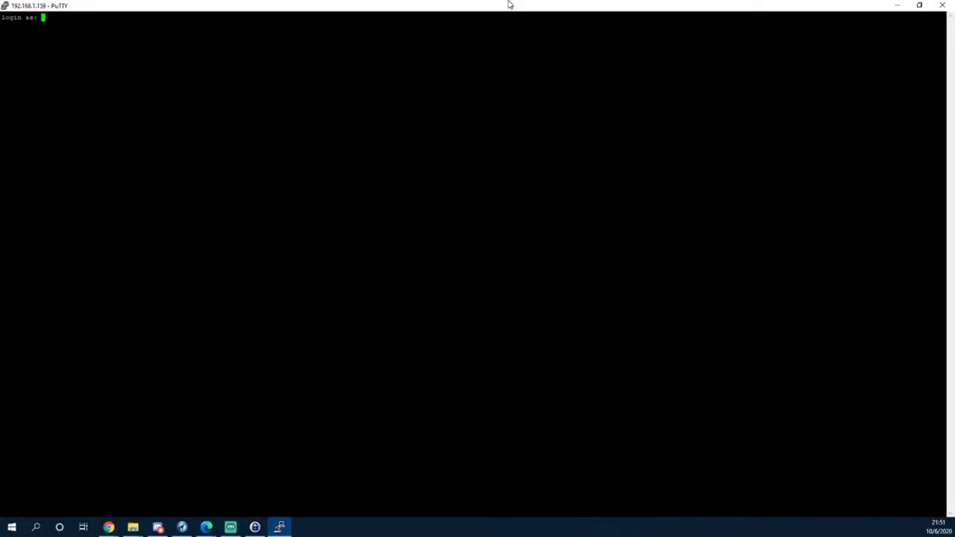
pyautogui.write('pi')
pyautogui.press('Return')
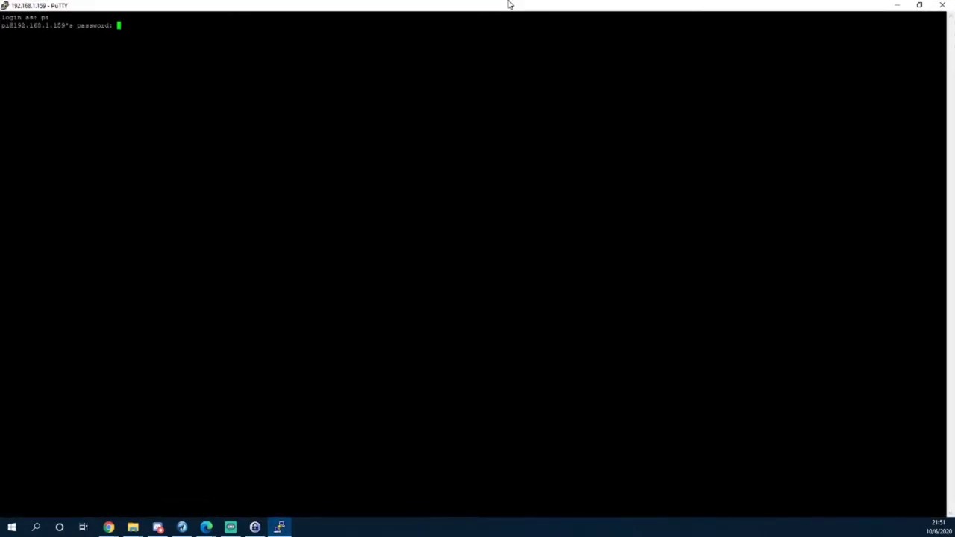
pyautogui.press('Return')
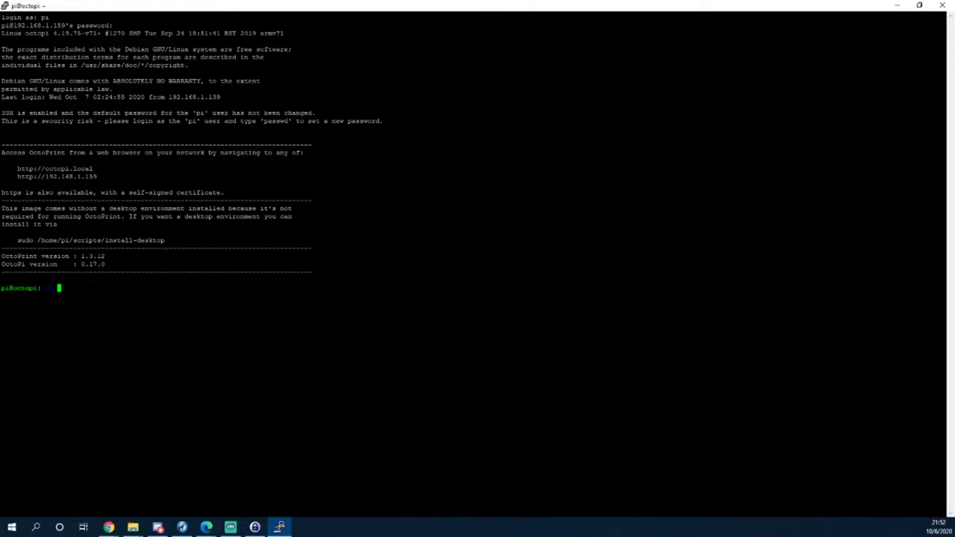
# Check the working directory with pwd and create ./printer.cfg in nano.
pyautogui.write('pwd')
pyautogui.press('Return')
pyautogui.write('nano ./printer.cfg')
pyautogui.press('Return')
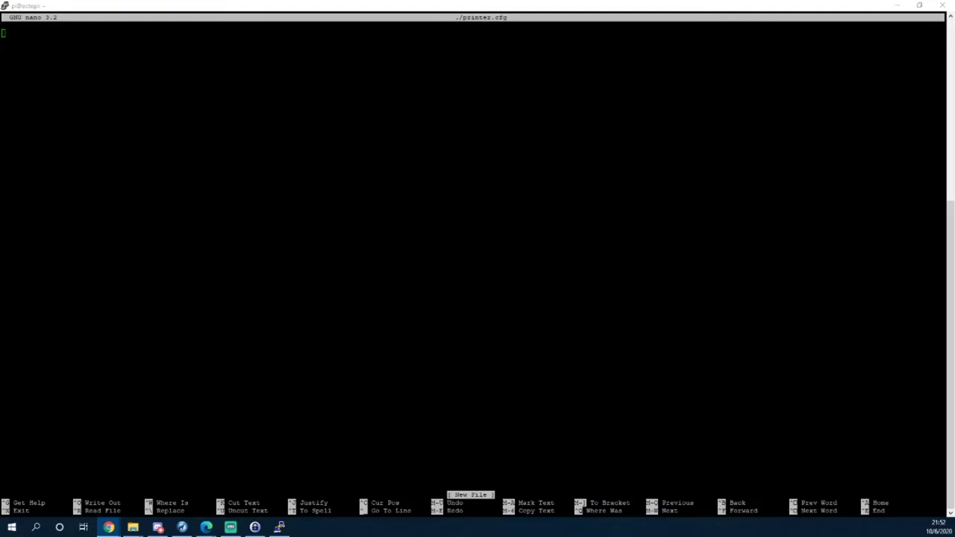
# Paste the Voron configuration copied from the browser into printer.cfg.
pyautogui.doubleClick(12, 200)
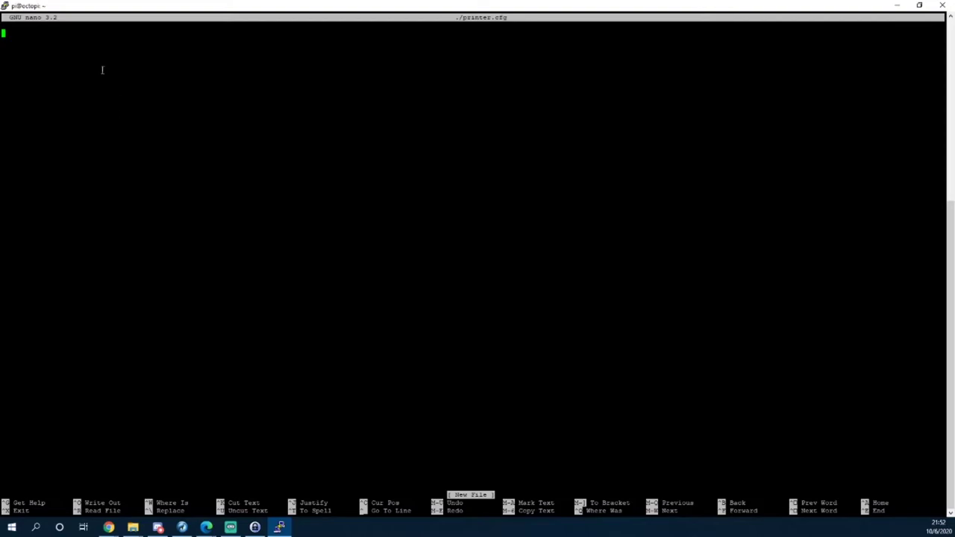
pyautogui.press('Return')
pyautogui.scroll(12, 478, 269)
pyautogui.scroll(-12, 477, 269)
pyautogui.press('BackSpace')
pyautogui.press('BackSpace')
pyautogui.click(108, 527)
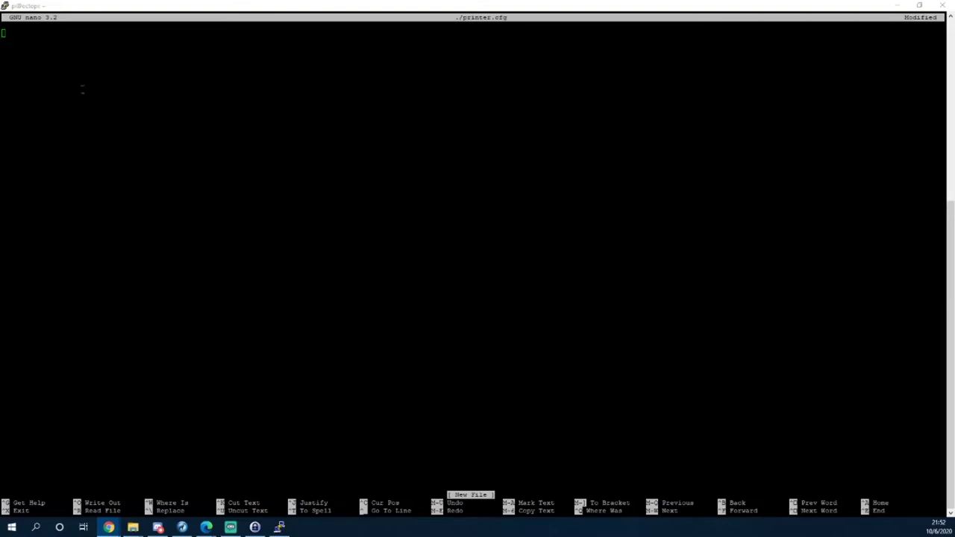
pyautogui.click(279, 527)
pyautogui.press('shift+Insert')
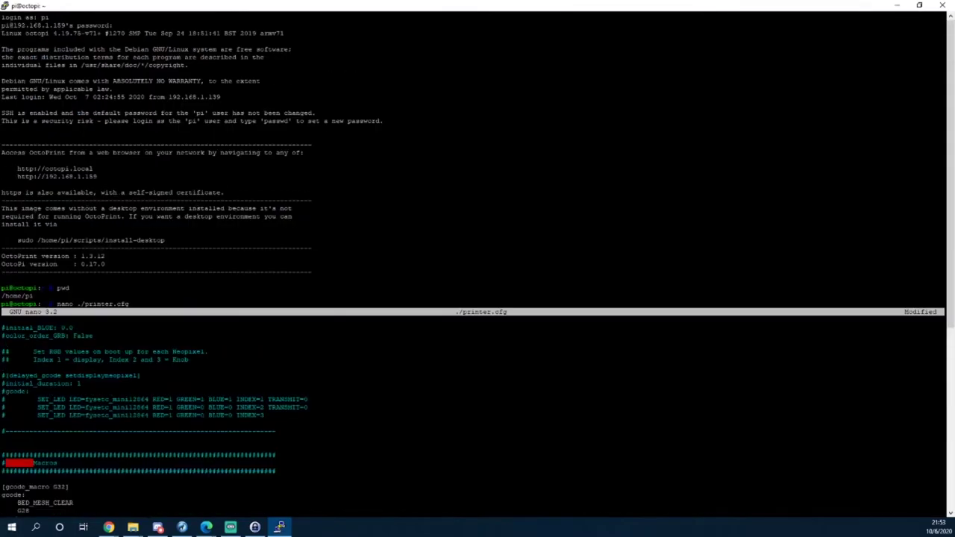
# Save printer.cfg under its existing name and exit nano.
pyautogui.hotkey('alt', 'Tab')
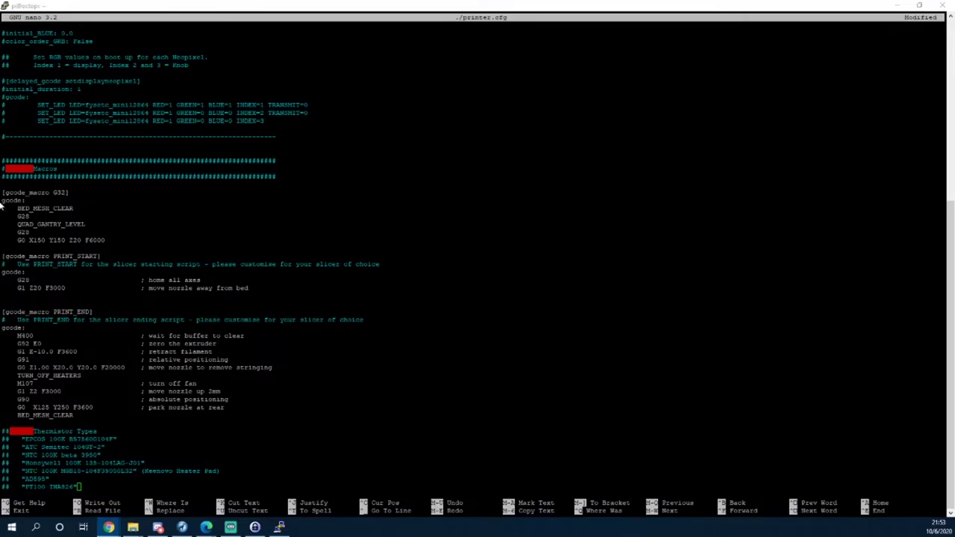
pyautogui.hotkey('alt', 'Tab')
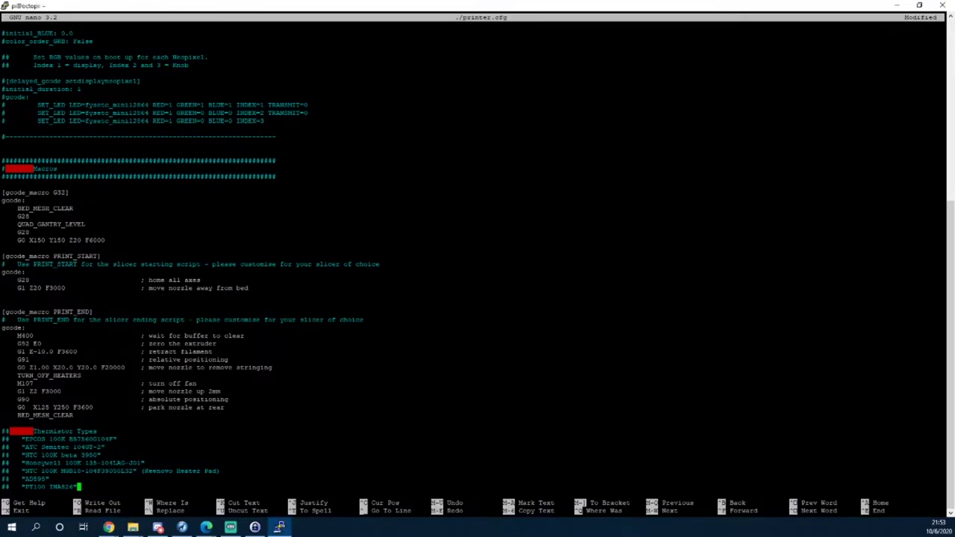
pyautogui.hotkey('ctrl', 'x')
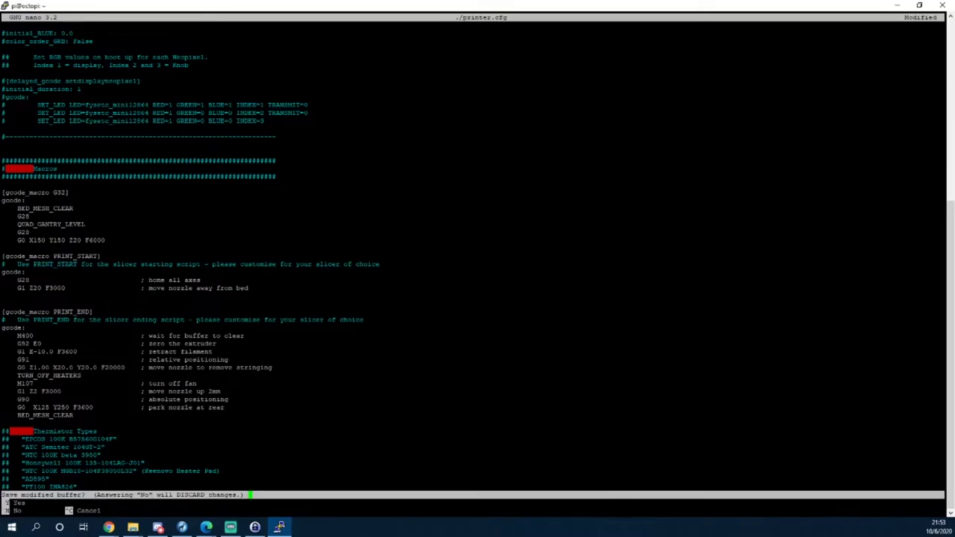
pyautogui.press('y')
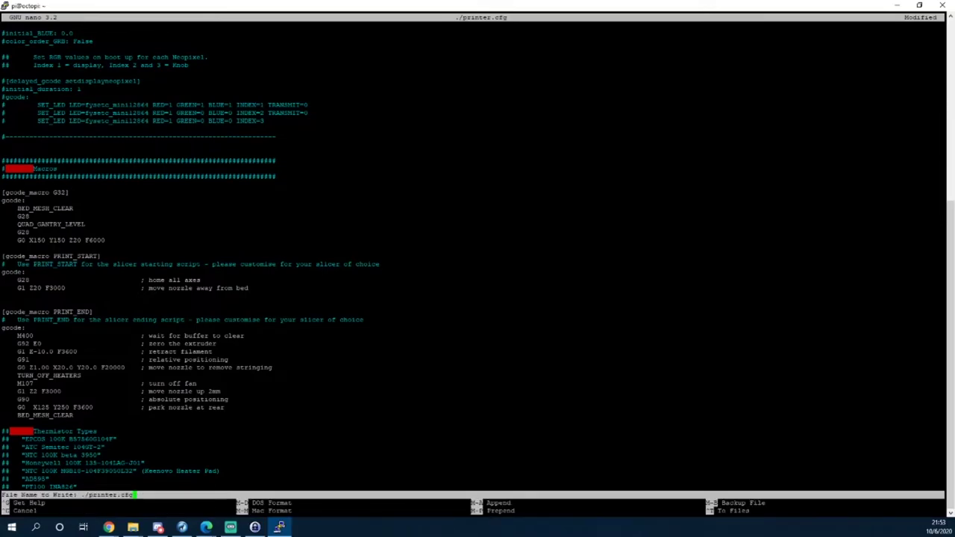
pyautogui.press('Return')
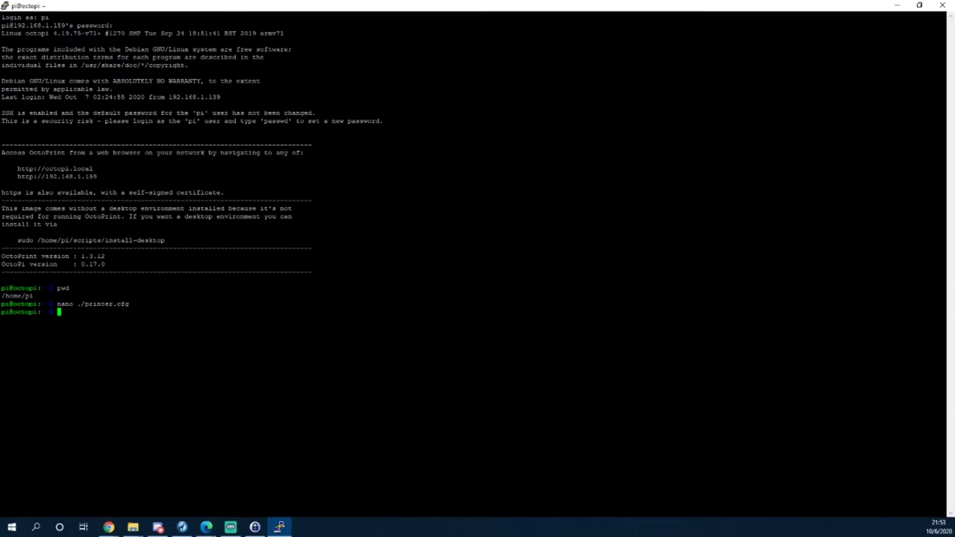
# Reopen printer.cfg and uncomment stepper_x's position_endstop: 300 and position_max: 300 lines.
pyautogui.press('Up')
pyautogui.press('Return')
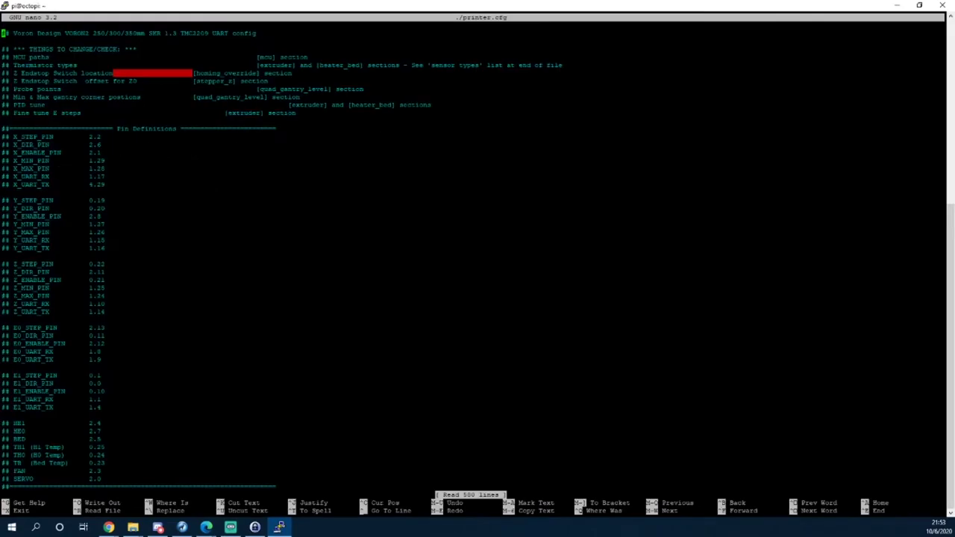
pyautogui.press('Down')
pyautogui.press('Down')
pyautogui.press('Down')
pyautogui.press('Down')
pyautogui.press('Down')
pyautogui.press('Down')
pyautogui.press('Down')
pyautogui.press('Down')
pyautogui.press('Down')
pyautogui.press('Down')
pyautogui.press('Down')
pyautogui.press('Down')
pyautogui.press('Down')
pyautogui.press('Down')
pyautogui.press('Down')
pyautogui.press('Down')
pyautogui.press('Down')
pyautogui.press('Down')
pyautogui.press('Down')
pyautogui.press('Down')
pyautogui.press('Down')
pyautogui.press('Down')
pyautogui.press('Down')
pyautogui.press('Down')
pyautogui.press('Down')
pyautogui.press('Down')
pyautogui.press('Down')
pyautogui.press('Down')
pyautogui.press('Down')
pyautogui.press('Down')
pyautogui.press('Down')
pyautogui.press('Down')
pyautogui.press('Down')
pyautogui.press('Down')
pyautogui.press('Down')
pyautogui.press('Down')
pyautogui.press('Down')
pyautogui.press('Down')
pyautogui.press('Down')
pyautogui.press('Down')
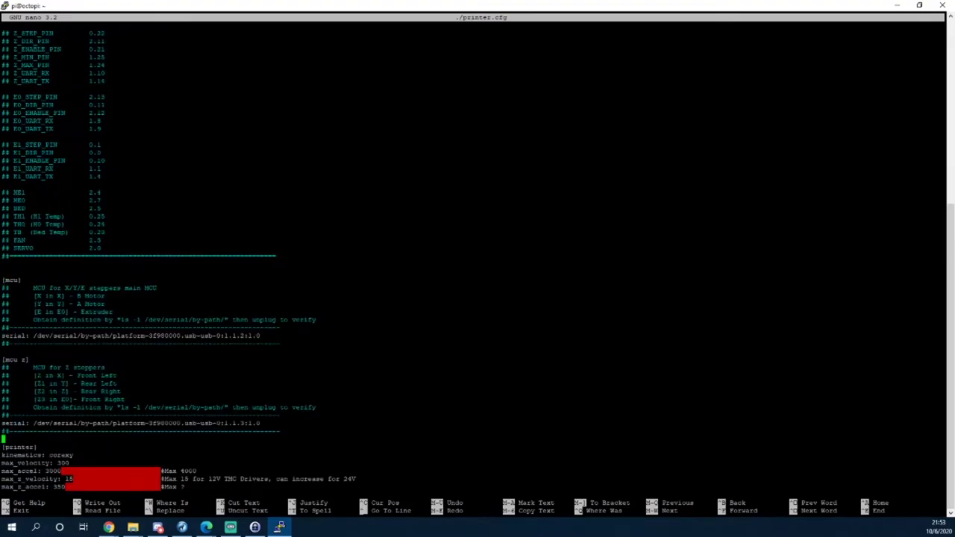
pyautogui.press('Down')
pyautogui.press('Down')
pyautogui.press('Down')
pyautogui.press('Down')
pyautogui.press('Down')
pyautogui.press('Down')
pyautogui.press('Down')
pyautogui.press('Down')
pyautogui.press('Down')
pyautogui.press('Down')
pyautogui.press('Down')
pyautogui.press('Down')
pyautogui.press('Down')
pyautogui.press('Down')
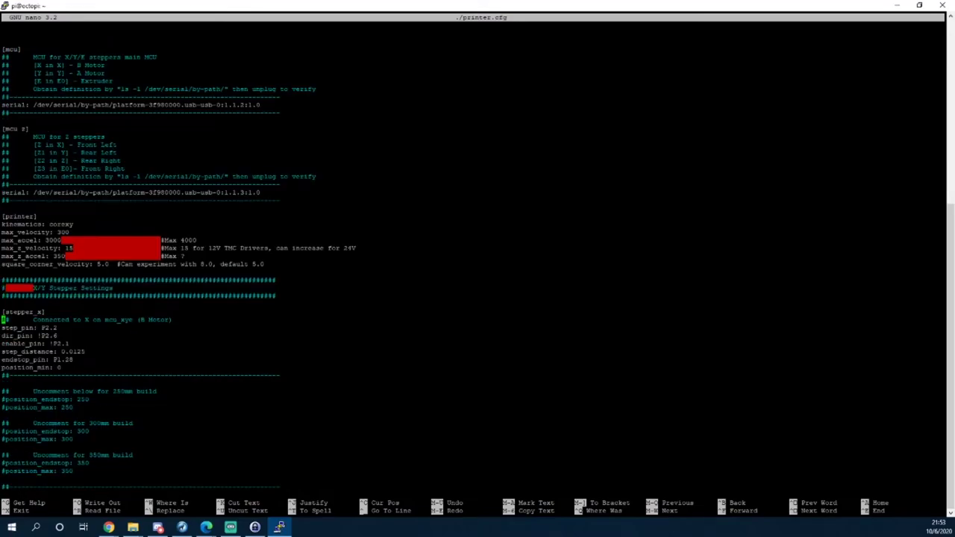
pyautogui.press('Down')
pyautogui.press('Down')
pyautogui.press('Down')
pyautogui.press('Down')
pyautogui.press('Down')
pyautogui.press('Down')
pyautogui.press('Down')
pyautogui.press('Down')
pyautogui.press('Down')
pyautogui.press('Down')
pyautogui.press('Down')
pyautogui.press('Down')
pyautogui.press('Down')
pyautogui.press('Down')
pyautogui.press('Down')
pyautogui.press('Down')
pyautogui.press('Up')
pyautogui.press('Up')
pyautogui.press('Right')
pyautogui.press('BackSpace')
pyautogui.press('Down')
pyautogui.press('BackSpace')
# Uncomment stepper_y's position_max: 300 and position_endstop: 300 lines.
pyautogui.press('Down')
pyautogui.press('Down')
pyautogui.press('Down')
pyautogui.press('Down')
pyautogui.press('Down')
pyautogui.press('Down')
pyautogui.press('Down')
pyautogui.press('Down')
pyautogui.press('Down')
pyautogui.press('Down')
pyautogui.press('Down')
pyautogui.press('Down')
pyautogui.press('Down')
pyautogui.press('Down')
pyautogui.press('Down')
pyautogui.press('Down')
pyautogui.press('Down')
pyautogui.press('Down')
pyautogui.press('Down')
pyautogui.press('Down')
pyautogui.press('Down')
pyautogui.press('Down')
pyautogui.press('Down')
pyautogui.press('Down')
pyautogui.press('Down')
pyautogui.press('Down')
pyautogui.press('Down')
pyautogui.press('Down')
pyautogui.press('Down')
pyautogui.press('Down')
pyautogui.press('Down')
pyautogui.press('Down')
pyautogui.press('Down')
pyautogui.press('Down')
pyautogui.press('Down')
pyautogui.press('Down')
pyautogui.press('Down')
pyautogui.press('Right')
pyautogui.press('BackSpace')
pyautogui.press('Up')
pyautogui.press('Right')
pyautogui.press('BackSpace')
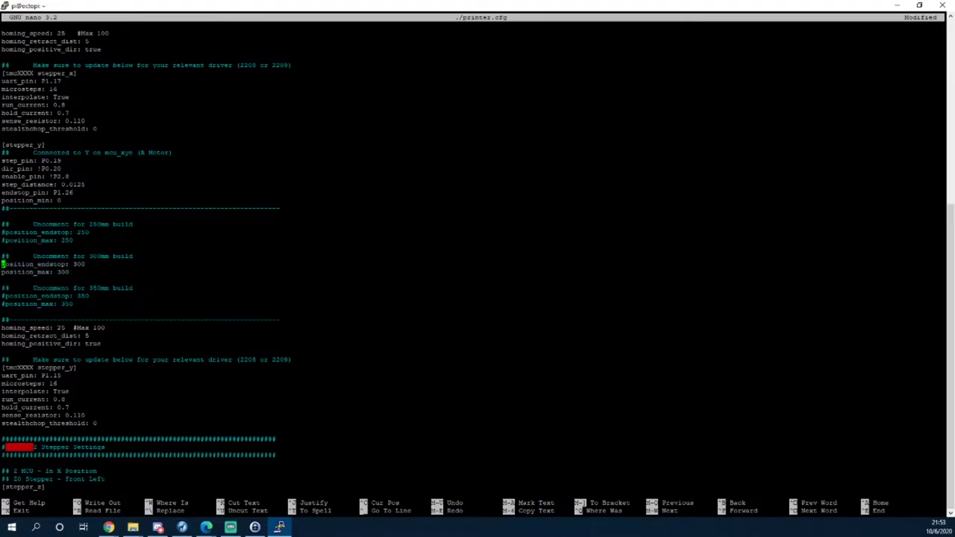
pyautogui.press('Down')
pyautogui.press('Down')
pyautogui.press('Down')
pyautogui.press('Down')
pyautogui.press('Down')
pyautogui.press('Down')
pyautogui.press('Down')
pyautogui.press('Down')
pyautogui.press('Down')
pyautogui.press('Down')
pyautogui.press('Down')
pyautogui.press('Down')
pyautogui.press('Down')
pyautogui.press('Down')
pyautogui.press('Down')
# Remove the XXXX placeholder from the tmc stepper_y driver header.
pyautogui.press('Up')
pyautogui.press('Up')
pyautogui.press('Right')
pyautogui.press('Right')
pyautogui.press('Right')
pyautogui.press('Right')
pyautogui.press('Right')
pyautogui.press('Right')
pyautogui.press('Right')
pyautogui.press('Right')
pyautogui.press('BackSpace')
pyautogui.press('BackSpace')
pyautogui.press('BackSpace')
pyautogui.press('BackSpace')
pyautogui.press('Down')
pyautogui.press('Down')
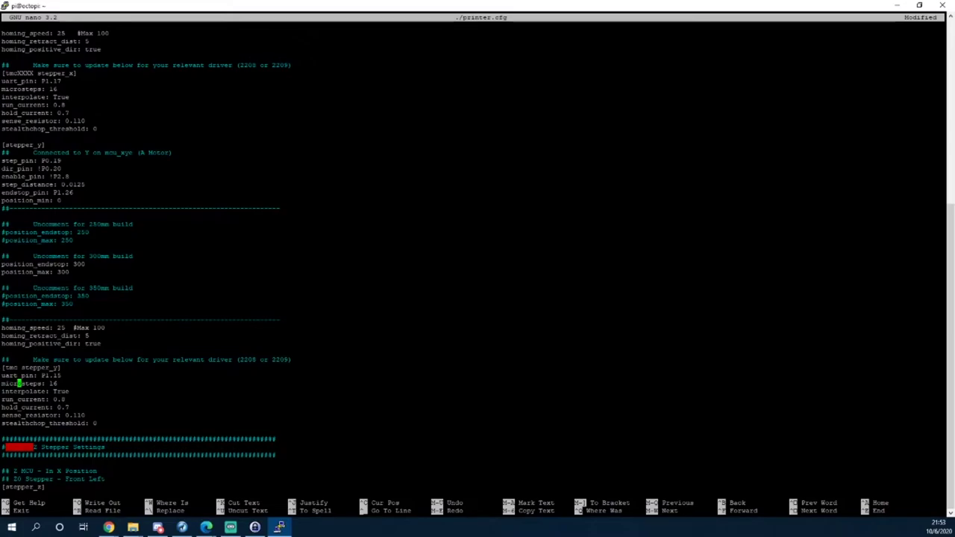
pyautogui.press('Up')
pyautogui.press('Up')
# Exit nano without saving the edits and reopen printer.cfg fresh.
pyautogui.hotkey('ctrl', 'x')
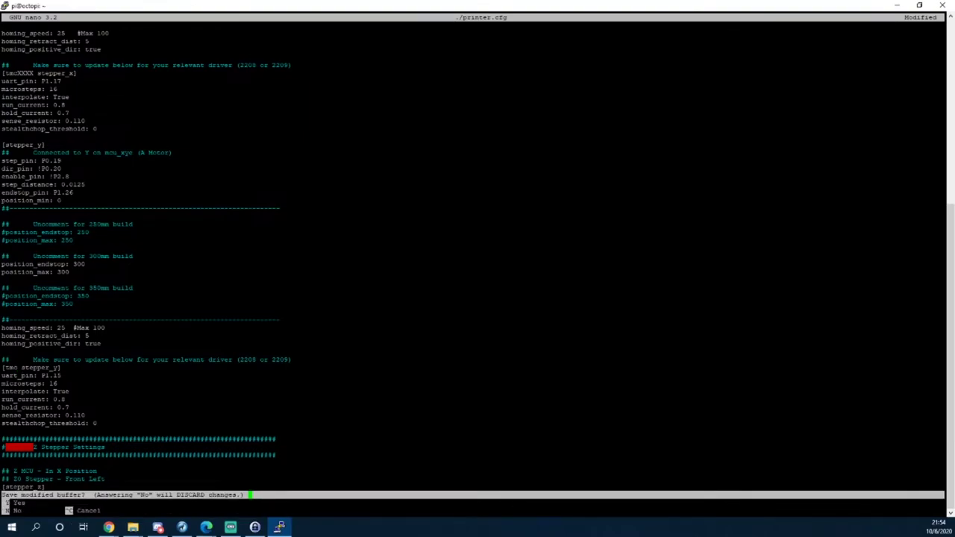
pyautogui.press('n')
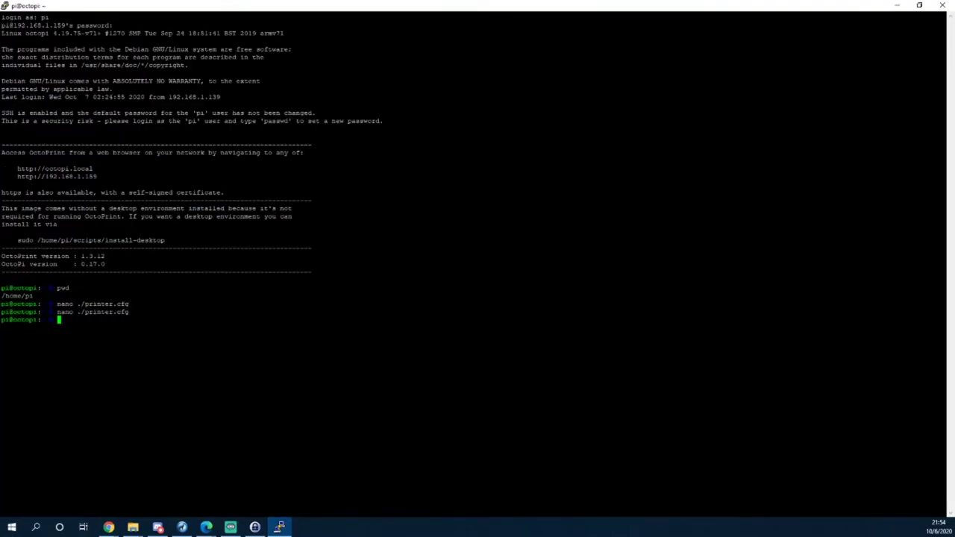
pyautogui.press('Up')
pyautogui.press('Return')
# Uncomment stepper_x's position_endstop: 300 and position_max: 300 lines.
pyautogui.press('Down')
pyautogui.press('Down')
pyautogui.press('Down')
pyautogui.press('Down')
pyautogui.press('Down')
pyautogui.press('Down')
pyautogui.press('Down')
pyautogui.press('Down')
pyautogui.press('Down')
pyautogui.press('Down')
pyautogui.press('Down')
pyautogui.press('Down')
pyautogui.press('Down')
pyautogui.press('Down')
pyautogui.press('Down')
pyautogui.press('Down')
pyautogui.press('Down')
pyautogui.press('Down')
pyautogui.press('Down')
pyautogui.press('Down')
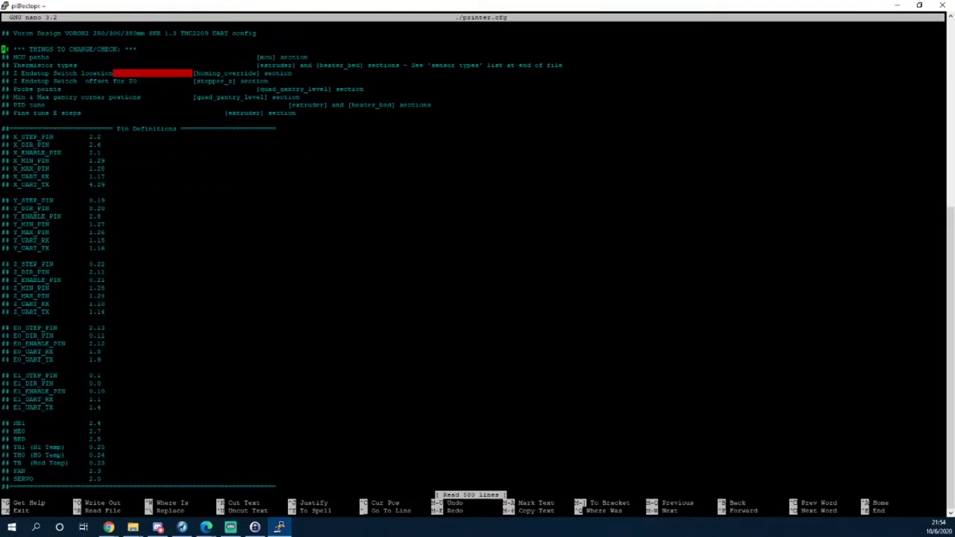
pyautogui.press('Down')
pyautogui.press('Down')
pyautogui.press('Down')
pyautogui.press('Down')
pyautogui.press('Down')
pyautogui.press('Down')
pyautogui.press('Down')
pyautogui.press('Down')
pyautogui.press('Down')
pyautogui.press('Down')
pyautogui.press('Down')
pyautogui.press('Down')
pyautogui.press('Down')
pyautogui.press('Down')
pyautogui.press('Down')
pyautogui.press('Down')
pyautogui.press('Down')
pyautogui.press('Down')
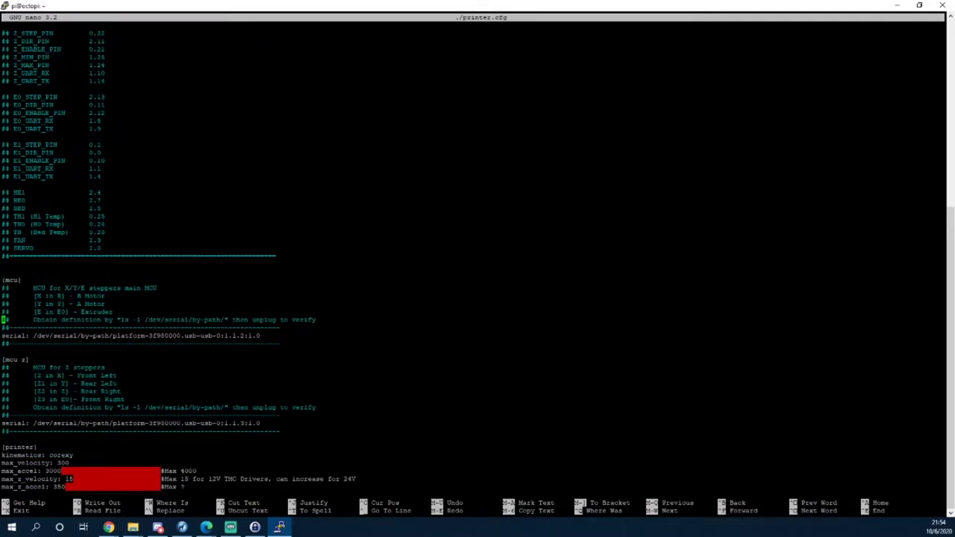
pyautogui.press('Down')
pyautogui.press('Down')
pyautogui.press('Down')
pyautogui.press('Down')
pyautogui.press('Down')
pyautogui.press('Down')
pyautogui.press('Down')
pyautogui.press('Down')
pyautogui.press('Down')
pyautogui.press('Down')
pyautogui.press('Down')
pyautogui.press('Down')
pyautogui.press('Down')
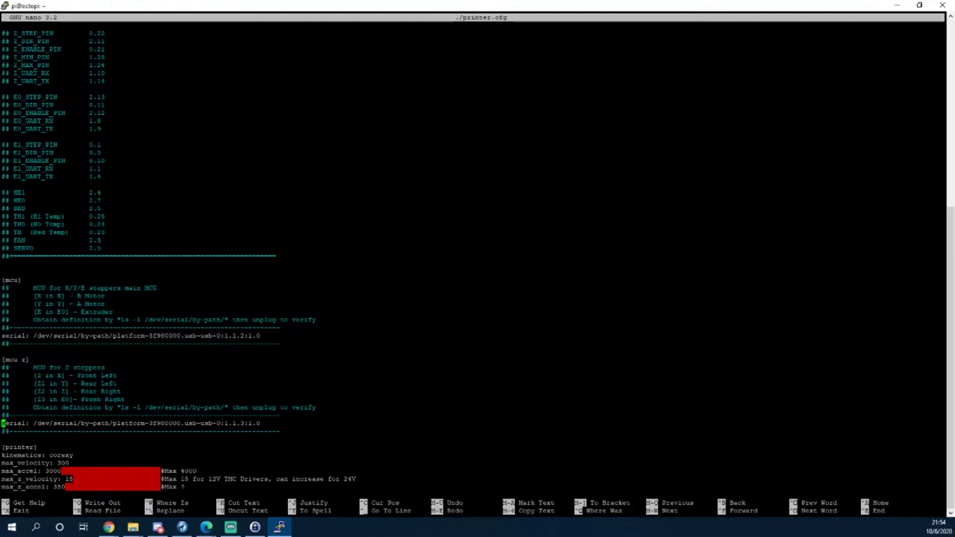
pyautogui.press('Down')
pyautogui.press('Down')
pyautogui.press('Down')
pyautogui.press('Down')
pyautogui.press('Down')
pyautogui.press('Down')
pyautogui.press('Down')
pyautogui.press('Down')
pyautogui.press('Down')
pyautogui.press('Down')
pyautogui.press('Down')
pyautogui.press('Down')
pyautogui.press('Down')
pyautogui.press('Down')
pyautogui.press('Down')
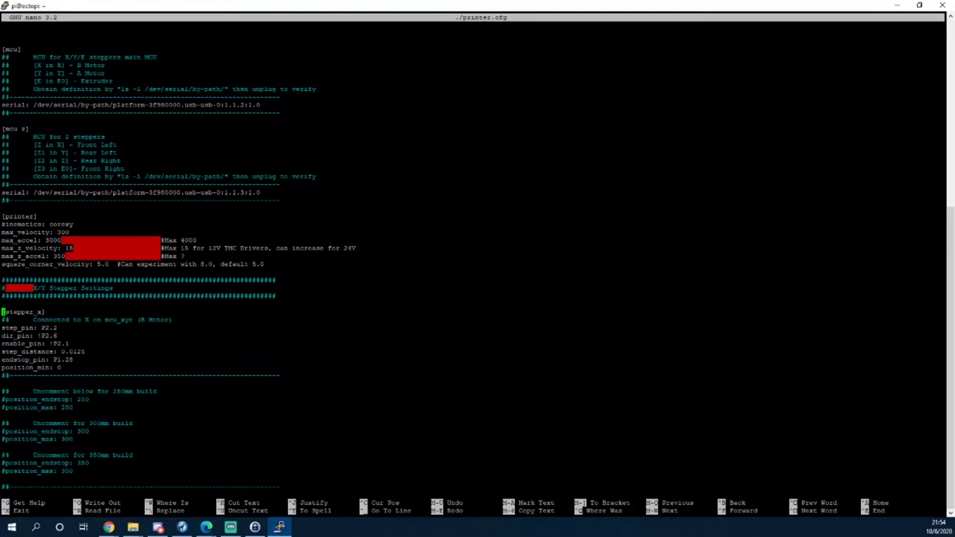
pyautogui.press('Down')
pyautogui.press('Down')
pyautogui.press('Down')
pyautogui.press('Down')
pyautogui.press('Down')
pyautogui.press('Down')
pyautogui.press('Down')
pyautogui.press('Down')
pyautogui.press('Down')
pyautogui.press('Down')
pyautogui.press('Down')
pyautogui.press('Down')
pyautogui.press('Down')
pyautogui.press('Down')
pyautogui.press('Down')
pyautogui.press('Right')
pyautogui.press('Down')
pyautogui.press('Delete')
pyautogui.press('Down')
pyautogui.press('Down')
pyautogui.press('Down')
pyautogui.press('Down')
pyautogui.press('Down')
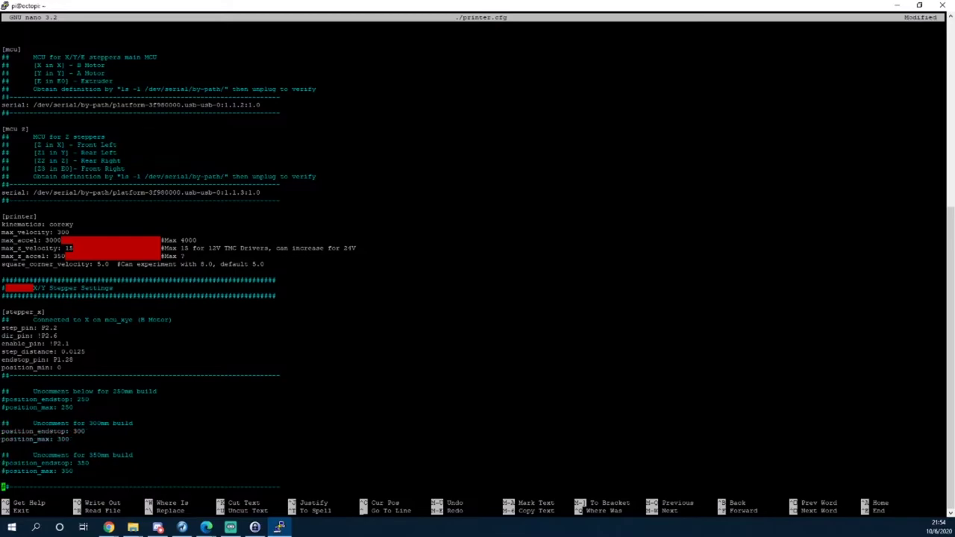
pyautogui.press('Down')
pyautogui.press('Down')
pyautogui.press('Down')
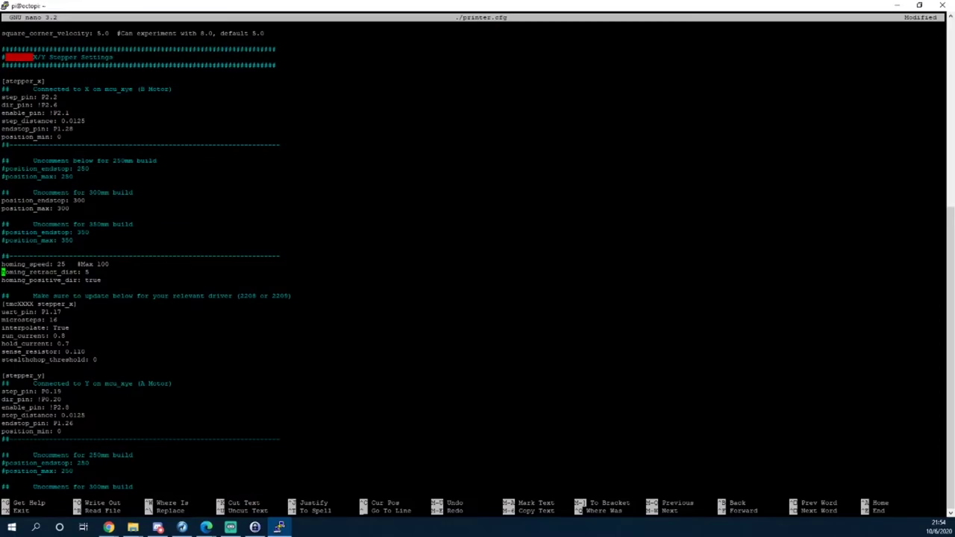
# Change stepper_x's driver header from tmcXXXX to tmc2209.
pyautogui.press('Down')
pyautogui.press('Down')
pyautogui.press('Down')
pyautogui.press('Down')
pyautogui.press('Right')
pyautogui.press('Right')
pyautogui.press('Right')
pyautogui.press('Right')
pyautogui.press('Right')
pyautogui.press('Right')
pyautogui.press('Right')
pyautogui.press('BackSpace')
pyautogui.press('BackSpace')
pyautogui.press('BackSpace')
pyautogui.press('BackSpace')
pyautogui.write('2209')
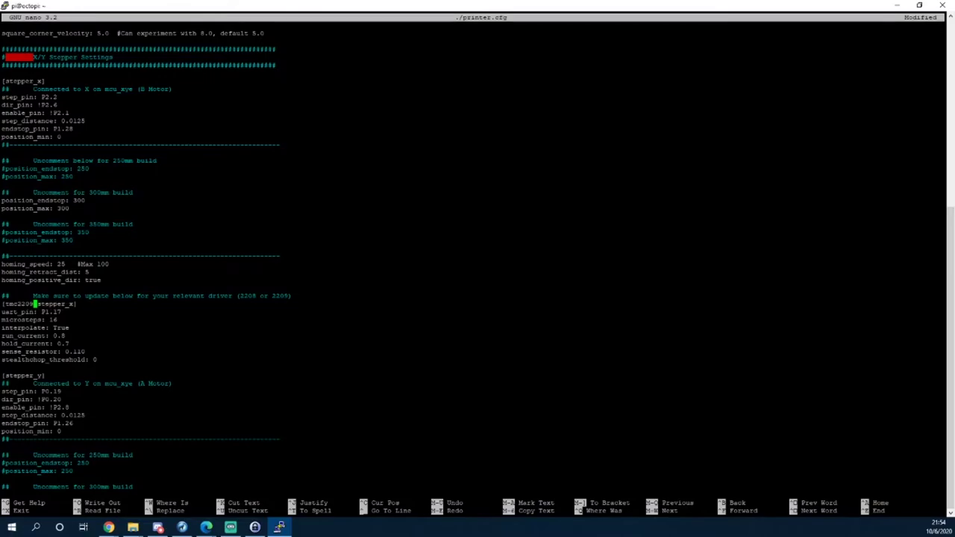
# Uncomment stepper_y's position_endstop: 300 and position_max: 300 lines.
pyautogui.press('Down')
pyautogui.press('Down')
pyautogui.press('Down')
pyautogui.press('Down')
pyautogui.press('Down')
pyautogui.press('Down')
pyautogui.press('Down')
pyautogui.press('Down')
pyautogui.press('Down')
pyautogui.press('Down')
pyautogui.press('Down')
pyautogui.press('Down')
pyautogui.press('Down')
pyautogui.press('Down')
pyautogui.press('Down')
pyautogui.press('Down')
pyautogui.press('Down')
pyautogui.press('Down')
pyautogui.press('Down')
pyautogui.press('Down')
pyautogui.press('Down')
pyautogui.press('Down')
pyautogui.press('Down')
pyautogui.press('Down')
pyautogui.press('Down')
pyautogui.press('Up')
pyautogui.press('Left')
pyautogui.press('Left')
pyautogui.press('Left')
pyautogui.press('Left')
pyautogui.press('Left')
pyautogui.press('Left')
pyautogui.press('Left')
pyautogui.press('BackSpace')
pyautogui.press('Down')
pyautogui.press('Delete')
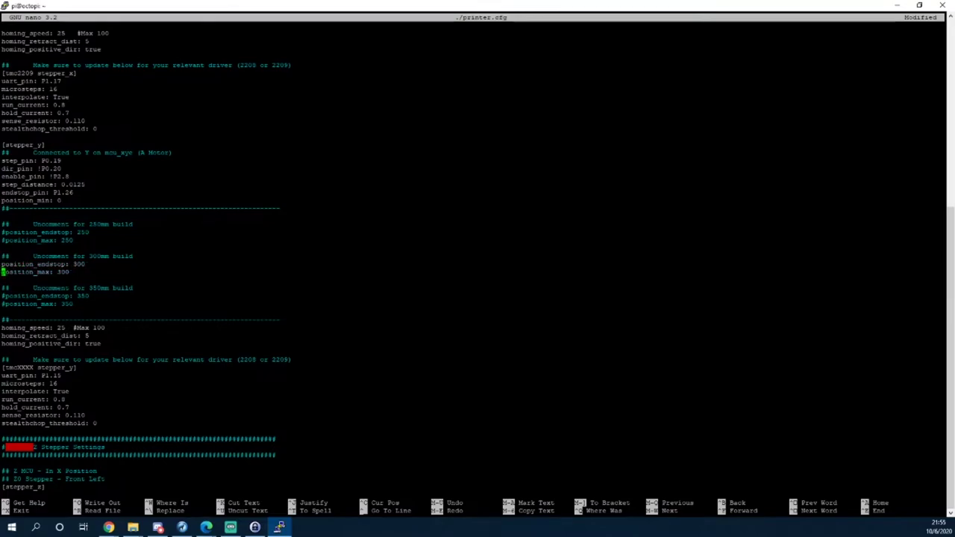
# Replace XXXX with 2209 in the [tmc stepper_y] driver header.
pyautogui.press('Down')
pyautogui.press('Down')
pyautogui.press('Down')
pyautogui.press('Down')
pyautogui.press('Down')
pyautogui.press('Down')
pyautogui.press('Down')
pyautogui.press('Down')
pyautogui.press('Down')
pyautogui.press('Down')
pyautogui.press('Down')
pyautogui.press('Right')
pyautogui.press('Right')
pyautogui.press('Right')
pyautogui.press('Right')
pyautogui.press('Right')
pyautogui.press('Right')
pyautogui.press('Right')
pyautogui.press('Right')
pyautogui.press('BackSpace')
pyautogui.press('BackSpace')
pyautogui.press('BackSpace')
pyautogui.press('BackSpace')
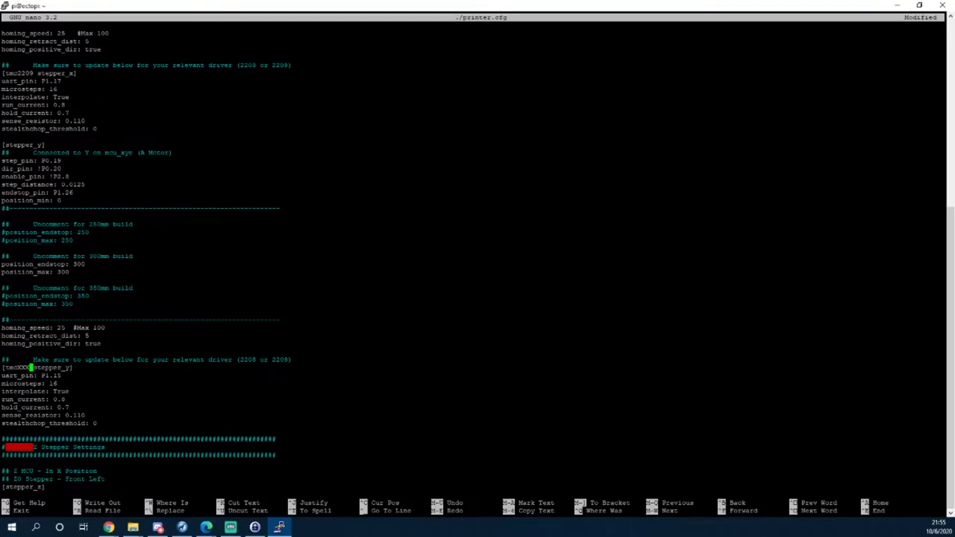
pyautogui.write('2209')
pyautogui.press('Down')
pyautogui.press('Down')
pyautogui.press('Down')
pyautogui.press('Down')
pyautogui.press('Down')
pyautogui.press('Down')
pyautogui.press('Down')
pyautogui.press('Down')
pyautogui.press('Down')
pyautogui.press('Down')
pyautogui.press('Down')
pyautogui.press('Down')
pyautogui.press('Down')
pyautogui.press('Down')
pyautogui.press('Down')
pyautogui.press('Down')
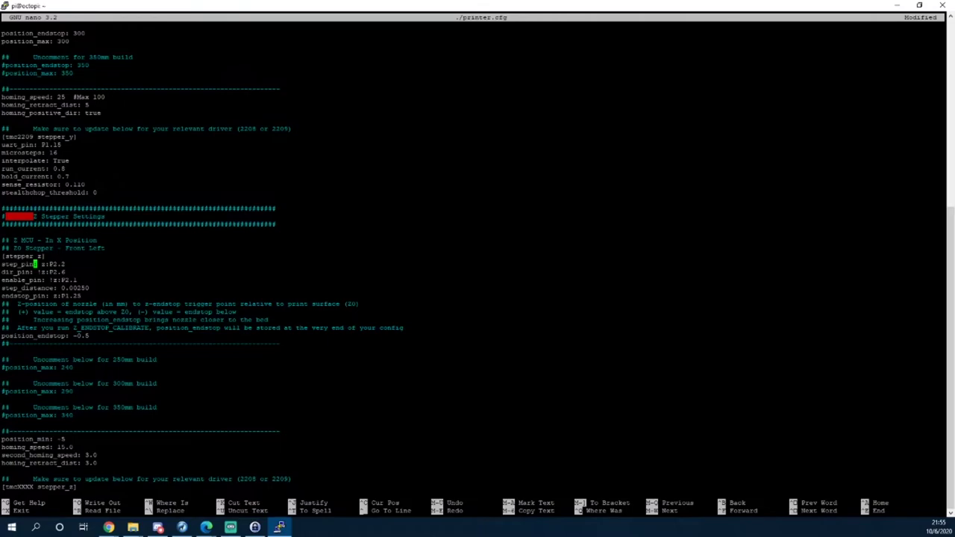
# Uncomment the position_max: 290 line for stepper_z.
pyautogui.press('Down')
pyautogui.press('Down')
pyautogui.press('Down')
pyautogui.press('Down')
pyautogui.press('Down')
pyautogui.press('Down')
pyautogui.press('Down')
pyautogui.press('Down')
pyautogui.press('Down')
pyautogui.press('Right')
pyautogui.press('Right')
pyautogui.press('Right')
pyautogui.press('Right')
pyautogui.press('Right')
pyautogui.press('Right')
pyautogui.press('Right')
pyautogui.press('Right')
pyautogui.press('Right')
pyautogui.press('Right')
pyautogui.press('Right')
pyautogui.press('Right')
pyautogui.press('Right')
pyautogui.press('Right')
pyautogui.press('Down')
pyautogui.press('Down')
pyautogui.press('Down')
pyautogui.press('Down')
pyautogui.press('Down')
pyautogui.press('Down')
pyautogui.press('Down')
pyautogui.press('Left')
pyautogui.press('Left')
pyautogui.press('Left')
pyautogui.press('Left')
pyautogui.press('Left')
pyautogui.press('Left')
pyautogui.press('Left')
pyautogui.press('Left')
pyautogui.press('Left')
pyautogui.press('Left')
pyautogui.press('Left')
pyautogui.press('Left')
pyautogui.press('Left')
pyautogui.press('Left')
pyautogui.press('Left')
pyautogui.press('Left')
pyautogui.press('Left')
pyautogui.press('BackSpace')
pyautogui.press('Down')
pyautogui.press('Down')
pyautogui.press('Down')
pyautogui.press('Down')
pyautogui.press('Down')
pyautogui.press('Down')
pyautogui.press('Down')
pyautogui.press('Down')
pyautogui.press('Down')
pyautogui.press('Down')
pyautogui.press('Down')
pyautogui.press('Down')
pyautogui.press('Down')
# Change the stepper_z driver header placeholder XXXX to 2209.
pyautogui.press('Left')
pyautogui.press('Left')
pyautogui.press('Left')
pyautogui.press('Left')
pyautogui.press('Left')
pyautogui.press('Left')
pyautogui.press('Left')
pyautogui.press('Left')
pyautogui.press('Left')
pyautogui.press('Left')
pyautogui.press('Left')
pyautogui.press('Left')
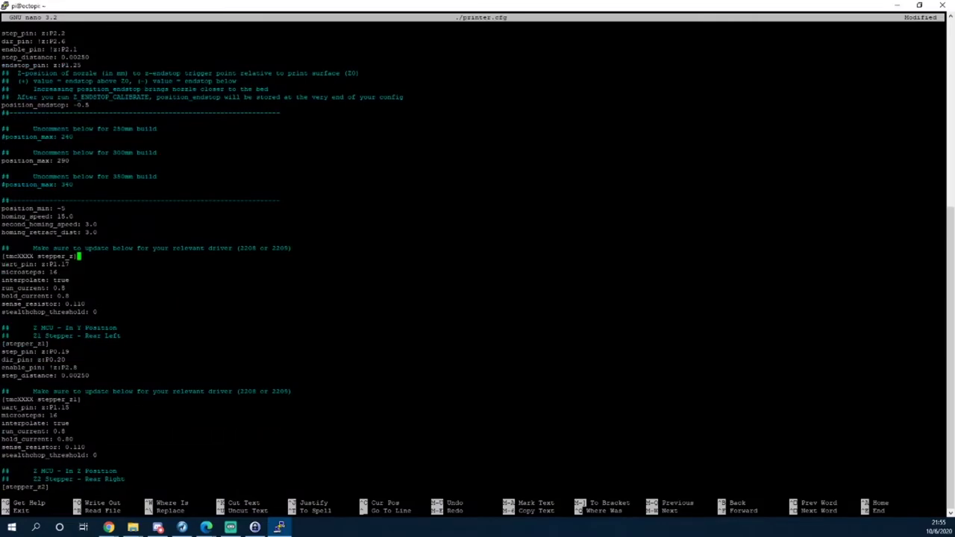
pyautogui.press('BackSpace')
pyautogui.press('BackSpace')
pyautogui.press('BackSpace')
pyautogui.press('BackSpace')
pyautogui.write('2209')
pyautogui.press('BackSpace')
pyautogui.write('09')
# Set the stepper_z1, stepper_z2 and stepper_z3 driver headers to tmc2209.
pyautogui.press('Down')
pyautogui.press('Down')
pyautogui.press('Down')
pyautogui.press('Down')
pyautogui.press('Down')
pyautogui.press('Down')
pyautogui.press('Down')
pyautogui.press('Down')
pyautogui.press('Down')
pyautogui.press('Down')
pyautogui.press('Down')
pyautogui.press('Down')
pyautogui.press('Down')
pyautogui.press('Down')
pyautogui.press('Down')
pyautogui.press('Down')
pyautogui.press('Down')
pyautogui.press('Down')
pyautogui.press('Down')
pyautogui.press('Up')
pyautogui.press('BackSpace')
pyautogui.press('BackSpace')
pyautogui.press('BackSpace')
pyautogui.press('BackSpace')
pyautogui.press('BackSpace')
pyautogui.write('c2209')
pyautogui.press('Down')
pyautogui.press('Down')
pyautogui.press('Down')
pyautogui.press('Down')
pyautogui.press('Down')
pyautogui.press('Down')
pyautogui.press('Down')
pyautogui.press('Down')
pyautogui.press('Down')
pyautogui.press('Down')
pyautogui.press('Down')
pyautogui.press('Down')
pyautogui.press('Down')
pyautogui.press('Down')
pyautogui.press('Down')
pyautogui.press('Down')
pyautogui.press('Down')
pyautogui.press('Down')
pyautogui.press('Down')
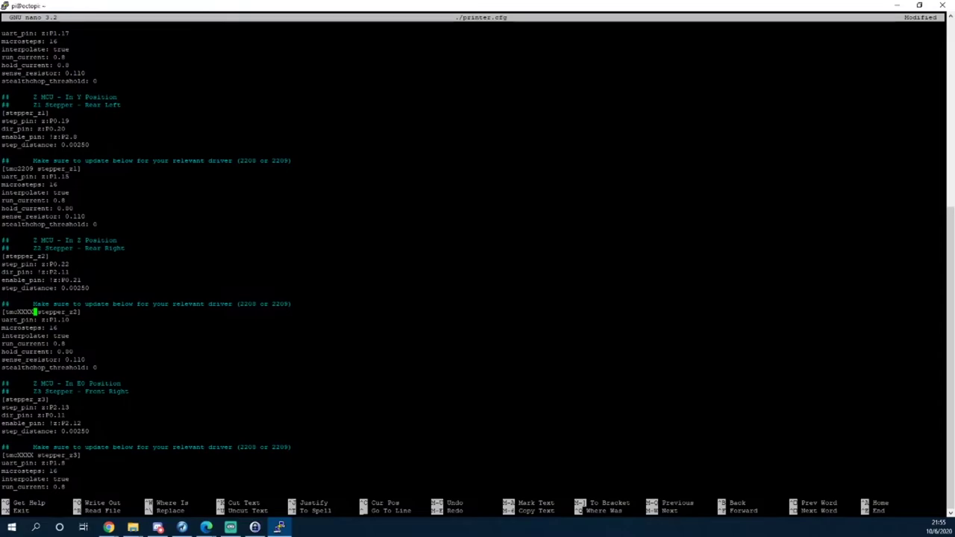
pyautogui.press('Up')
pyautogui.press('BackSpace')
pyautogui.press('BackSpace')
pyautogui.press('BackSpace')
pyautogui.press('BackSpace')
pyautogui.press('BackSpace')
pyautogui.press('BackSpace')
pyautogui.write('mc2209')
pyautogui.write('9')
pyautogui.press('Down')
pyautogui.press('Down')
pyautogui.press('Down')
pyautogui.press('Down')
pyautogui.press('Down')
pyautogui.press('Down')
pyautogui.press('Down')
pyautogui.press('Down')
pyautogui.press('Down')
pyautogui.press('Down')
pyautogui.press('Down')
pyautogui.press('Down')
pyautogui.press('Down')
pyautogui.press('Down')
pyautogui.press('Down')
pyautogui.press('Down')
pyautogui.press('Down')
pyautogui.press('Down')
pyautogui.press('BackSpace')
pyautogui.press('BackSpace')
pyautogui.press('BackSpace')
pyautogui.press('BackSpace')
pyautogui.write('2209')
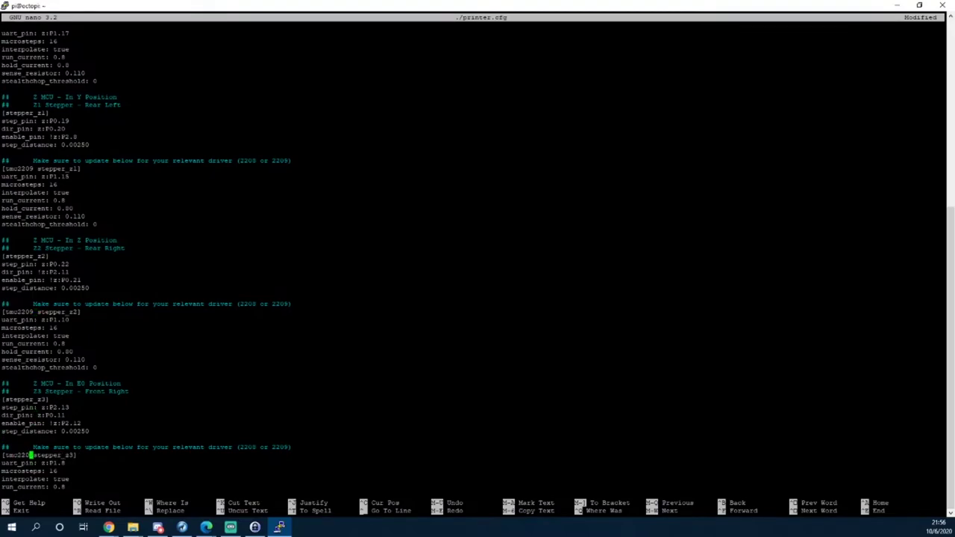
pyautogui.press('Down')
pyautogui.press('Down')
pyautogui.press('Down')
pyautogui.press('Down')
pyautogui.press('Down')
pyautogui.press('Down')
pyautogui.press('Down')
pyautogui.press('Down')
pyautogui.press('Down')
pyautogui.press('Down')
pyautogui.press('Down')
pyautogui.press('Down')
pyautogui.press('Down')
pyautogui.press('Down')
pyautogui.press('Down')
pyautogui.press('Down')
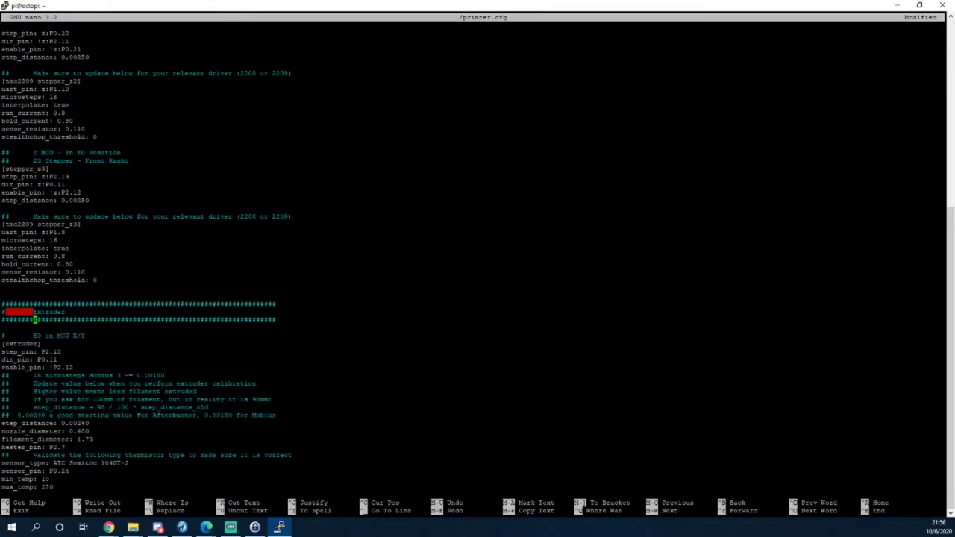
# Change the [tmcXXXX extruder] header to [tmc2209 extruder].
pyautogui.press('Down')
pyautogui.press('Down')
pyautogui.press('Down')
pyautogui.press('Down')
pyautogui.press('Down')
pyautogui.press('Down')
pyautogui.press('Down')
pyautogui.press('Down')
pyautogui.press('Down')
pyautogui.press('Right')
pyautogui.press('Right')
pyautogui.press('Right')
pyautogui.press('Right')
pyautogui.press('Right')
pyautogui.press('Right')
pyautogui.press('Right')
pyautogui.press('Right')
pyautogui.press('Right')
pyautogui.press('Right')
pyautogui.press('Right')
pyautogui.press('Right')
pyautogui.press('Right')
pyautogui.press('Right')
pyautogui.press('Down')
pyautogui.press('Down')
pyautogui.press('Down')
pyautogui.press('Down')
pyautogui.press('Down')
pyautogui.press('Down')
pyautogui.press('Down')
pyautogui.press('Down')
pyautogui.press('Down')
pyautogui.press('Down')
pyautogui.press('Down')
pyautogui.press('Down')
pyautogui.press('Down')
pyautogui.press('Down')
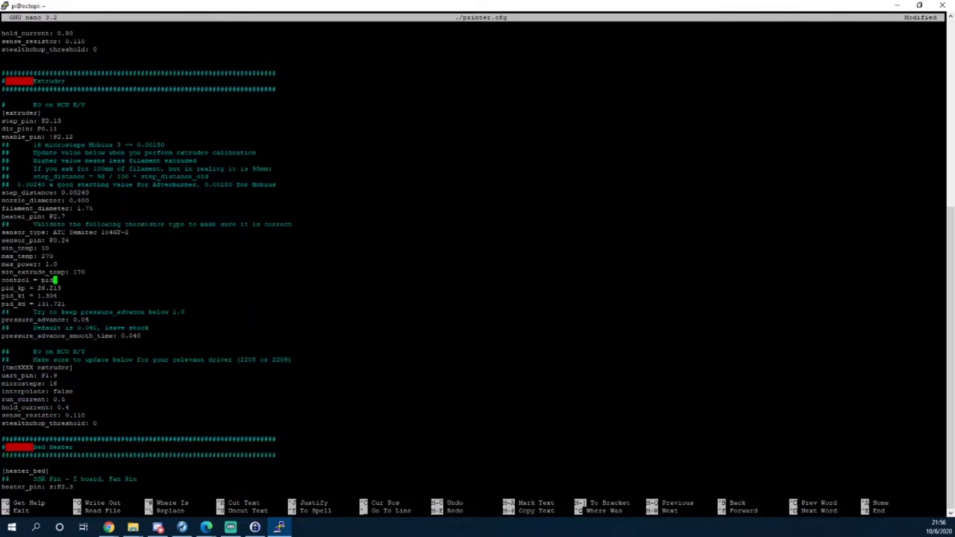
pyautogui.press('Down')
pyautogui.press('Down')
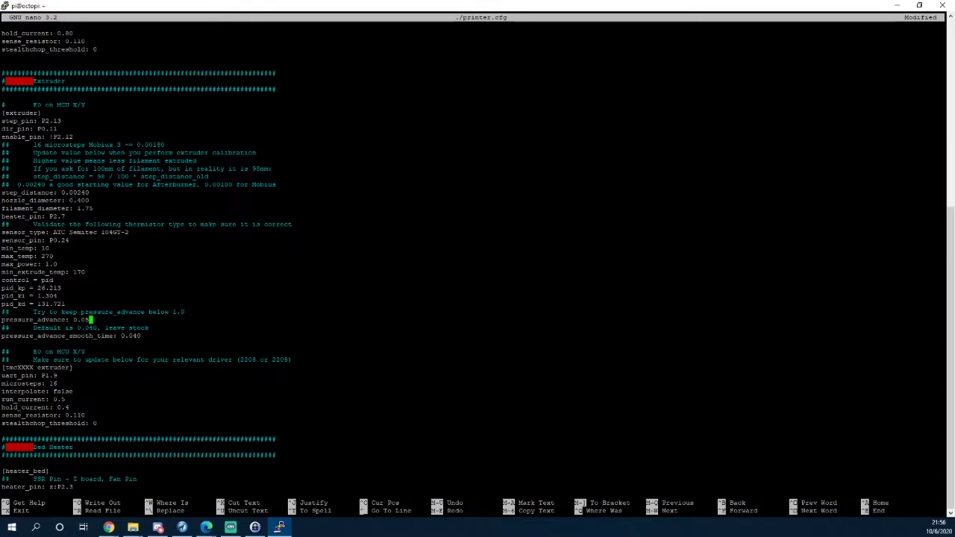
pyautogui.press('Down')
pyautogui.press('Down')
pyautogui.press('Down')
pyautogui.press('Down')
pyautogui.press('Down')
pyautogui.press('Down')
pyautogui.press('Left')
pyautogui.press('Left')
pyautogui.press('Left')
pyautogui.press('Left')
pyautogui.press('Left')
pyautogui.press('Left')
pyautogui.press('Left')
pyautogui.press('Left')
pyautogui.press('Left')
pyautogui.press('Left')
pyautogui.press('Left')
pyautogui.press('Delete')
pyautogui.press('BackSpace')
pyautogui.press('BackSpace')
pyautogui.press('BackSpace')
pyautogui.write('2209')
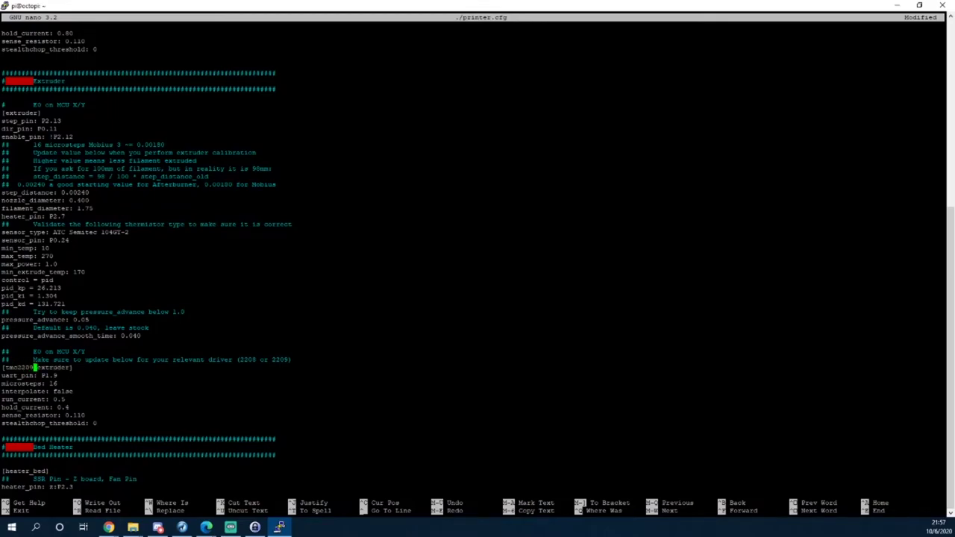
pyautogui.press('Down')
pyautogui.press('Down')
pyautogui.press('Down')
pyautogui.press('Down')
pyautogui.press('Down')
pyautogui.press('Down')
pyautogui.press('Down')
pyautogui.press('Down')
pyautogui.press('Down')
pyautogui.press('Down')
pyautogui.press('Down')
pyautogui.press('Down')
pyautogui.press('Down')
pyautogui.press('Down')
pyautogui.press('Down')
pyautogui.press('Down')
pyautogui.press('Down')
pyautogui.press('Down')
pyautogui.press('Down')
pyautogui.press('Down')
pyautogui.press('Down')
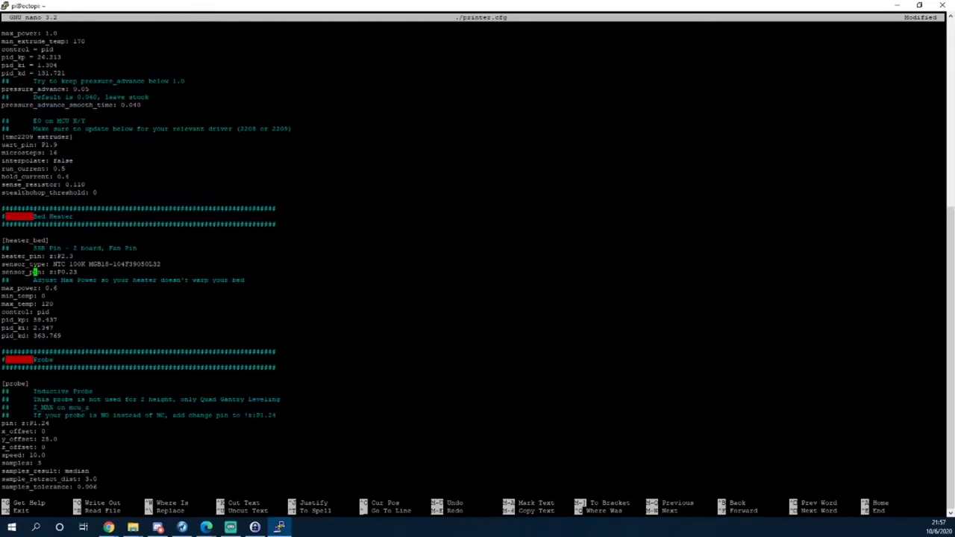
pyautogui.press('Down')
pyautogui.press('Down')
pyautogui.press('Down')
pyautogui.press('Down')
pyautogui.press('Down')
pyautogui.press('Down')
pyautogui.press('Down')
pyautogui.press('Down')
pyautogui.press('Down')
pyautogui.press('Down')
pyautogui.press('Down')
pyautogui.press('Down')
pyautogui.press('Down')
pyautogui.press('Down')
pyautogui.press('Down')
pyautogui.press('Down')
pyautogui.press('Down')
pyautogui.press('Down')
pyautogui.press('Down')
pyautogui.press('Down')
pyautogui.press('Down')
pyautogui.press('Down')
pyautogui.press('Down')
pyautogui.press('Down')
pyautogui.press('Down')
pyautogui.press('Down')
pyautogui.press('Down')
pyautogui.press('Down')
pyautogui.press('Down')
pyautogui.press('Down')
pyautogui.press('Down')
pyautogui.press('Down')
pyautogui.press('Down')
pyautogui.press('Down')
pyautogui.press('Down')
pyautogui.press('Down')
pyautogui.press('Down')
pyautogui.press('Down')
pyautogui.press('Down')
pyautogui.press('Down')
pyautogui.press('Down')
pyautogui.press('Down')
pyautogui.press('Down')
pyautogui.press('Down')
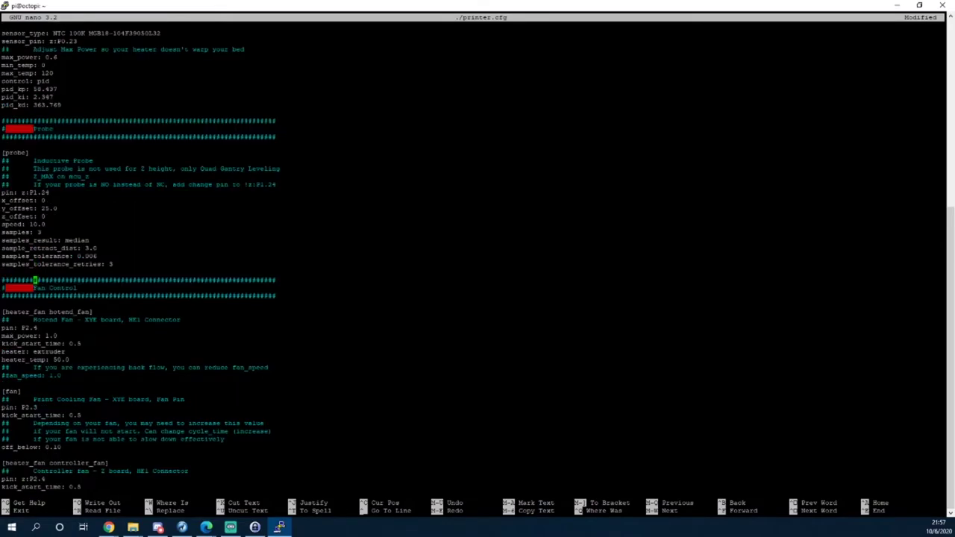
pyautogui.press('Down')
pyautogui.press('Down')
pyautogui.press('Down')
pyautogui.press('Down')
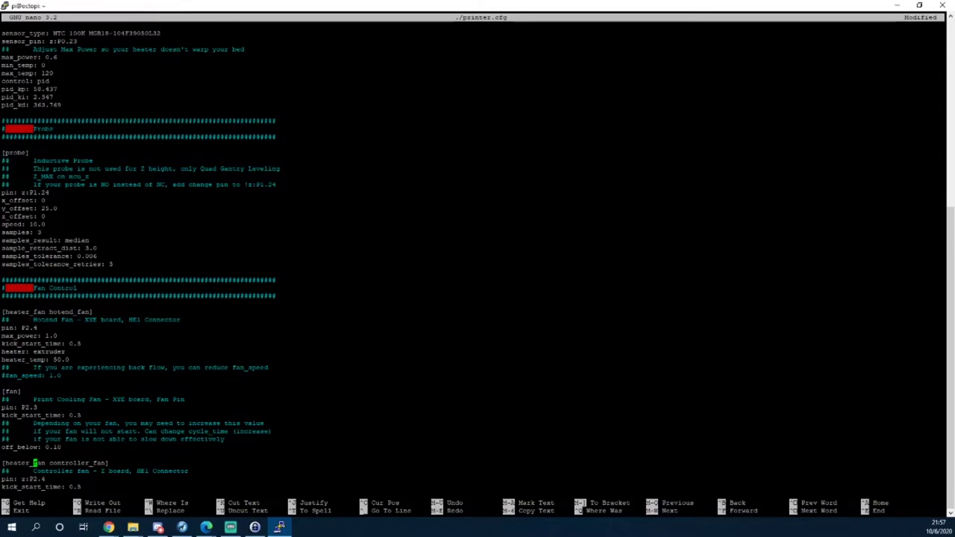
pyautogui.press('Down')
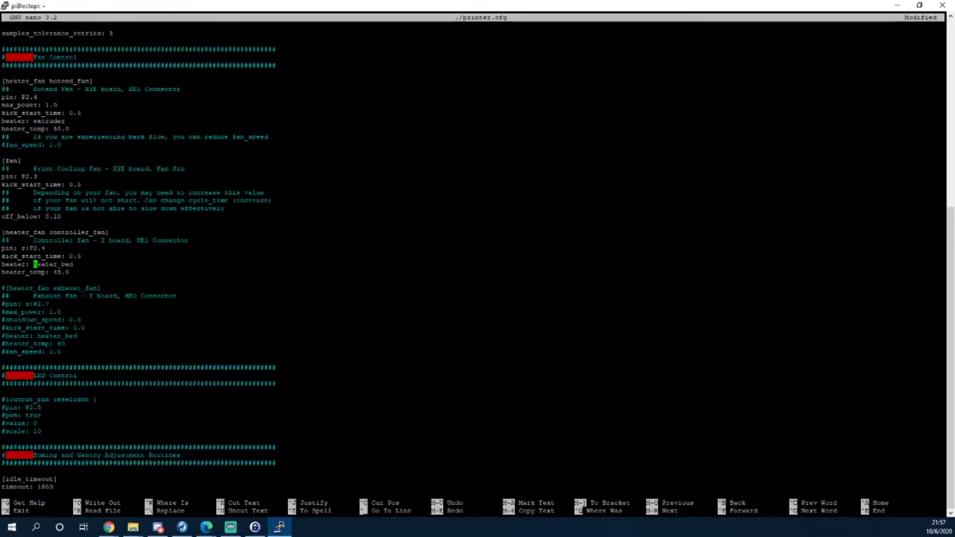
pyautogui.press('Down')
pyautogui.press('Down')
pyautogui.press('Down')
pyautogui.press('Down')
pyautogui.press('Down')
pyautogui.press('Down')
pyautogui.press('Down')
pyautogui.press('Down')
pyautogui.press('Down')
pyautogui.press('Down')
pyautogui.press('Down')
pyautogui.press('Down')
pyautogui.press('Down')
pyautogui.press('Down')
pyautogui.press('Down')
pyautogui.press('Down')
pyautogui.press('Down')
pyautogui.press('Up')
pyautogui.press('Down')
pyautogui.press('Down')
pyautogui.press('Down')
pyautogui.press('Down')
pyautogui.press('Down')
pyautogui.press('Down')
pyautogui.press('Down')
pyautogui.press('Down')
pyautogui.press('Down')
pyautogui.press('Down')
pyautogui.press('Down')
pyautogui.press('Down')
pyautogui.press('Down')
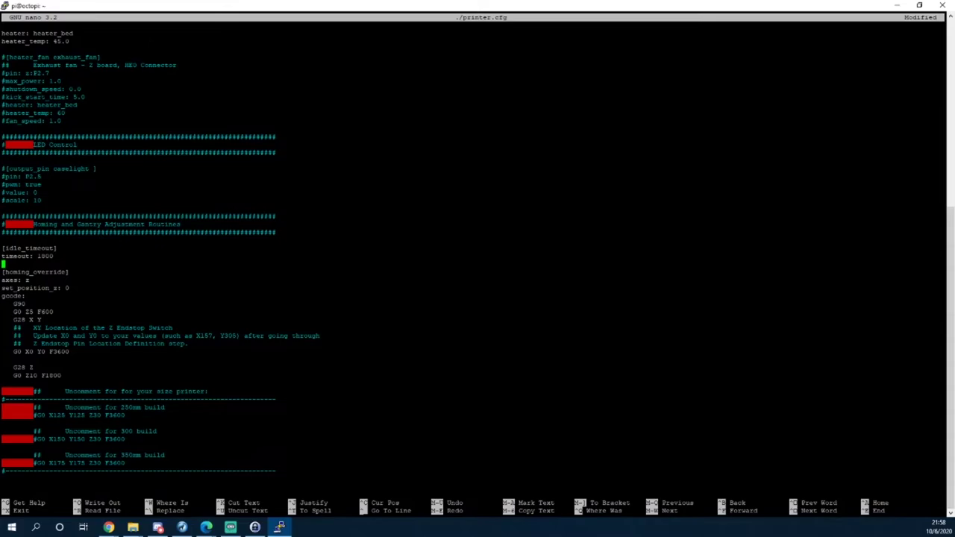
pyautogui.press('Down')
pyautogui.press('Down')
pyautogui.press('Down')
pyautogui.press('Down')
pyautogui.press('Down')
pyautogui.press('Down')
pyautogui.press('Down')
pyautogui.press('Down')
pyautogui.press('Down')
pyautogui.press('Down')
pyautogui.press('Down')
pyautogui.press('Right')
pyautogui.press('Right')
pyautogui.press('Right')
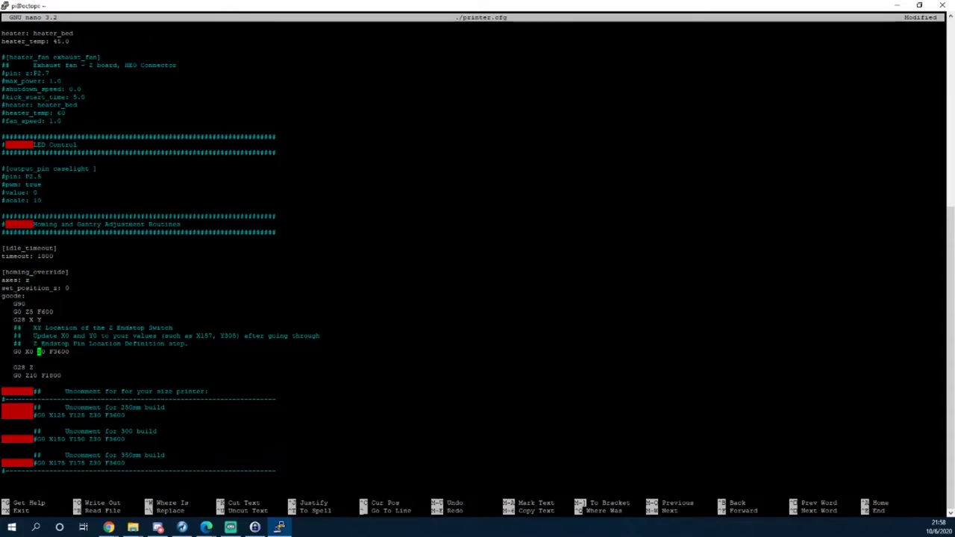
pyautogui.press('Left')
pyautogui.press('Right')
pyautogui.press('Right')
pyautogui.press('Right')
pyautogui.press('Right')
pyautogui.press('Left')
pyautogui.press('Left')
pyautogui.press('Left')
pyautogui.press('Left')
pyautogui.press('Up')
pyautogui.press('Up')
pyautogui.press('Up')
pyautogui.press('Up')
pyautogui.press('Right')
pyautogui.press('Right')
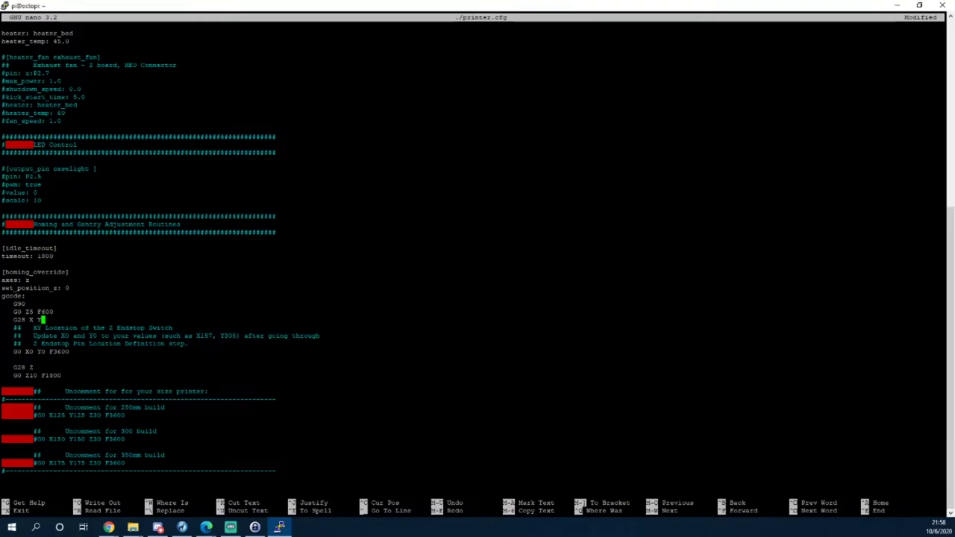
# Uncomment the 300mm homing move line in printer.cfg.
pyautogui.press('Down')
pyautogui.press('Down')
pyautogui.press('Down')
pyautogui.press('Down')
pyautogui.press('Left')
pyautogui.press('Left')
pyautogui.press('Right')
pyautogui.press('Right')
pyautogui.press('Right')
pyautogui.press('Down')
pyautogui.press('Down')
pyautogui.press('Down')
pyautogui.press('Down')
pyautogui.press('Down')
pyautogui.press('Down')
pyautogui.press('Down')
pyautogui.press('Down')
pyautogui.press('Down')
pyautogui.press('Down')
pyautogui.press('Down')
pyautogui.press('Left')
pyautogui.press('BackSpace')
pyautogui.press('Down')
pyautogui.press('Down')
pyautogui.press('Down')
pyautogui.press('Down')
pyautogui.press('Down')
pyautogui.press('Down')
pyautogui.press('Down')
pyautogui.press('Down')
pyautogui.press('Down')
pyautogui.press('Down')
pyautogui.press('Down')
pyautogui.press('Down')
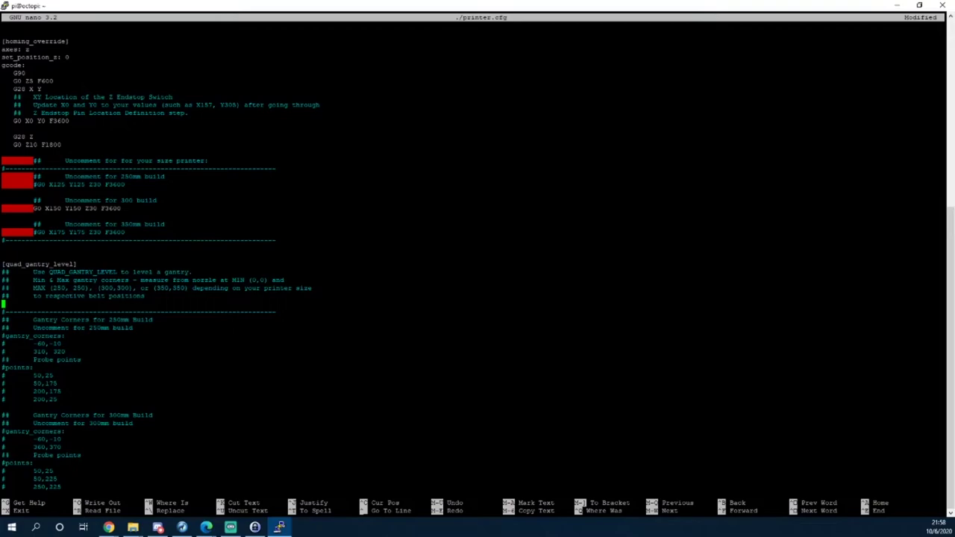
# Uncomment the 300mm gantry_corners line and its two corner coordinates.
pyautogui.press('Down')
pyautogui.press('Down')
pyautogui.press('Down')
pyautogui.press('Down')
pyautogui.press('Down')
pyautogui.press('Down')
pyautogui.press('Down')
pyautogui.press('Down')
pyautogui.press('Down')
pyautogui.press('Down')
pyautogui.press('Down')
pyautogui.press('Down')
pyautogui.press('Down')
pyautogui.press('Down')
pyautogui.press('Down')
pyautogui.press('Down')
pyautogui.press('Down')
pyautogui.press('Left')
pyautogui.press('Up')
pyautogui.press('BackSpace')
pyautogui.press('Down')
pyautogui.press('Delete')
pyautogui.press('Down')
pyautogui.press('Delete')
# Uncomment the 300mm points: line and the 50,25 and 50,225 probe points.
pyautogui.press('Down')
pyautogui.press('Down')
pyautogui.press('Delete')
pyautogui.press('Down')
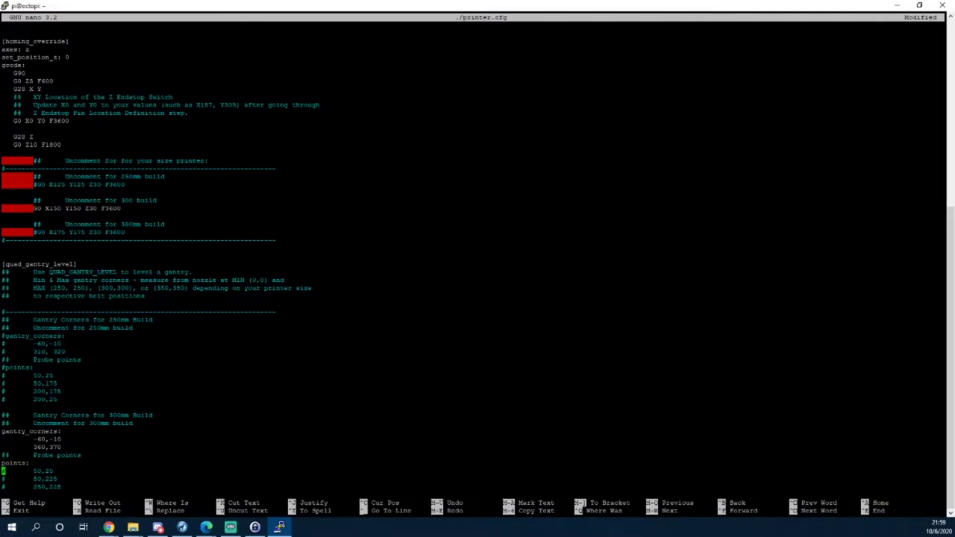
pyautogui.press('Delete')
pyautogui.press('Down')
pyautogui.press('Delete')
pyautogui.press('Down')
pyautogui.press('Down')
pyautogui.press('Down')
pyautogui.press('Down')
pyautogui.press('Down')
pyautogui.press('Down')
pyautogui.press('Down')
pyautogui.press('Down')
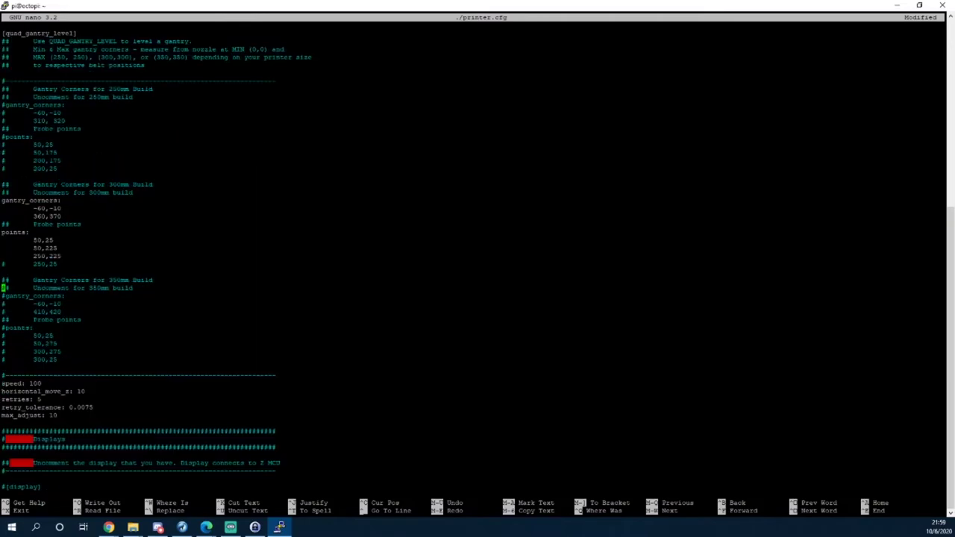
# Uncomment the 250,25 probe point of the 300mm quad gantry level block.
pyautogui.press('Up')
pyautogui.press('Up')
pyautogui.press('Up')
pyautogui.press('Up')
pyautogui.press('Up')
pyautogui.press('Up')
pyautogui.press('End')
pyautogui.press('Right')
pyautogui.press('Up')
pyautogui.press('Delete')
pyautogui.press('Down')
pyautogui.press('Down')
pyautogui.press('Down')
pyautogui.press('Down')
pyautogui.press('Down')
pyautogui.press('Down')
pyautogui.press('Down')
pyautogui.press('Down')
pyautogui.press('Down')
pyautogui.press('Down')
pyautogui.press('Down')
pyautogui.press('Down')
pyautogui.press('Down')
pyautogui.press('Down')
pyautogui.press('Down')
pyautogui.press('Down')
pyautogui.press('Down')
pyautogui.press('Down')
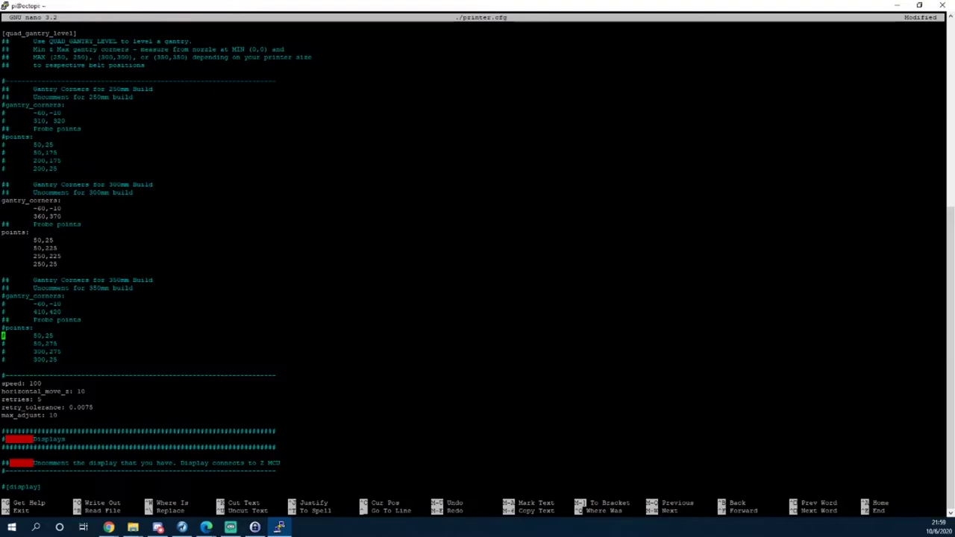
# Uncomment the [neopixel fysetc_mini12864] header, its comment line and pin line.
pyautogui.press('Down')
pyautogui.press('Down')
pyautogui.press('Down')
pyautogui.press('Down')
pyautogui.press('Down')
pyautogui.press('Down')
pyautogui.press('Down')
pyautogui.press('Down')
pyautogui.press('Down')
pyautogui.press('Down')
pyautogui.press('Down')
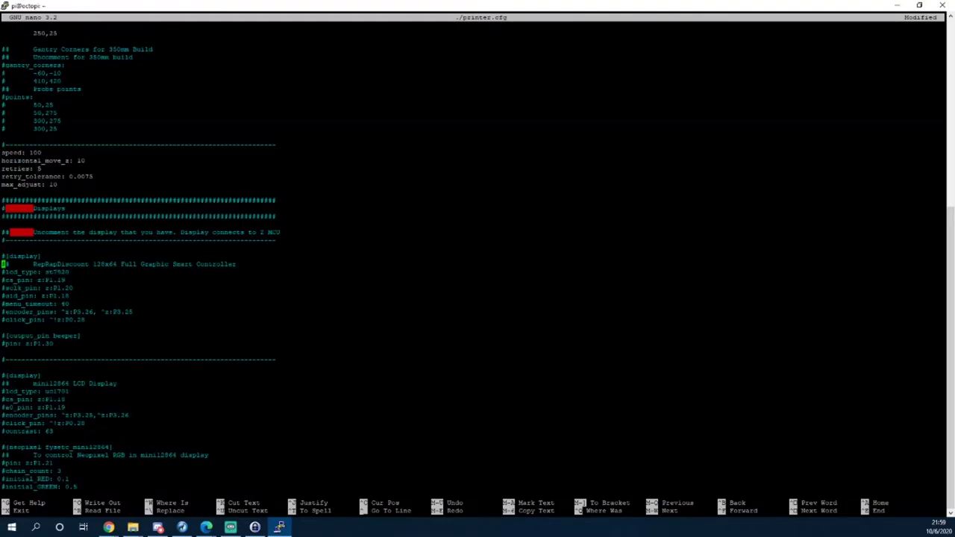
pyautogui.press('Down')
pyautogui.press('Down')
pyautogui.press('Down')
pyautogui.press('Down')
pyautogui.press('Down')
pyautogui.press('Down')
pyautogui.press('Down')
pyautogui.press('Down')
pyautogui.press('Down')
pyautogui.press('Down')
pyautogui.press('Down')
pyautogui.press('Down')
pyautogui.press('Down')
pyautogui.press('Down')
pyautogui.press('Down')
pyautogui.press('Down')
pyautogui.press('Down')
pyautogui.press('Down')
pyautogui.press('Down')
pyautogui.press('Down')
pyautogui.press('Down')
pyautogui.press('Up')
pyautogui.press('Up')
pyautogui.press('Up')
pyautogui.press('Up')
pyautogui.press('Up')
pyautogui.press('Up')
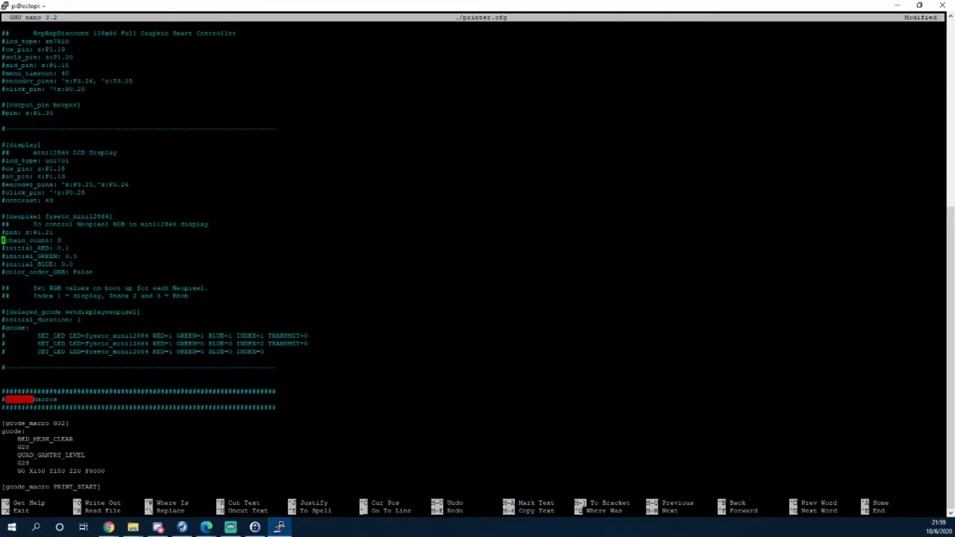
pyautogui.press('Right')
pyautogui.press('BackSpace')
pyautogui.press('Down')
pyautogui.press('Right')
pyautogui.press('BackSpace')
pyautogui.press('Down')
pyautogui.press('Right')
pyautogui.press('BackSpace')
pyautogui.press('Down')
pyautogui.press('Right')
# Uncomment the chain_count, initial_RED, initial_GREEN, initial_BLUE and color_order_GRB lines.
pyautogui.press('BackSpace')
pyautogui.press('Down')
pyautogui.press('Right')
pyautogui.press('BackSpace')
pyautogui.press('Down')
pyautogui.press('Right')
pyautogui.press('BackSpace')
pyautogui.press('Down')
pyautogui.press('Right')
pyautogui.press('BackSpace')
pyautogui.press('Down')
pyautogui.press('Right')
pyautogui.press('BackSpace')
# Delete the 1 from initial_RED, leaving the value as '0.'.
pyautogui.press('Up')
pyautogui.press('Up')
pyautogui.press('Up')
pyautogui.press('Right')
pyautogui.press('Right')
pyautogui.press('Right')
pyautogui.press('End')
pyautogui.press('BackSpace')
pyautogui.hotkey('ctrl', 'r')
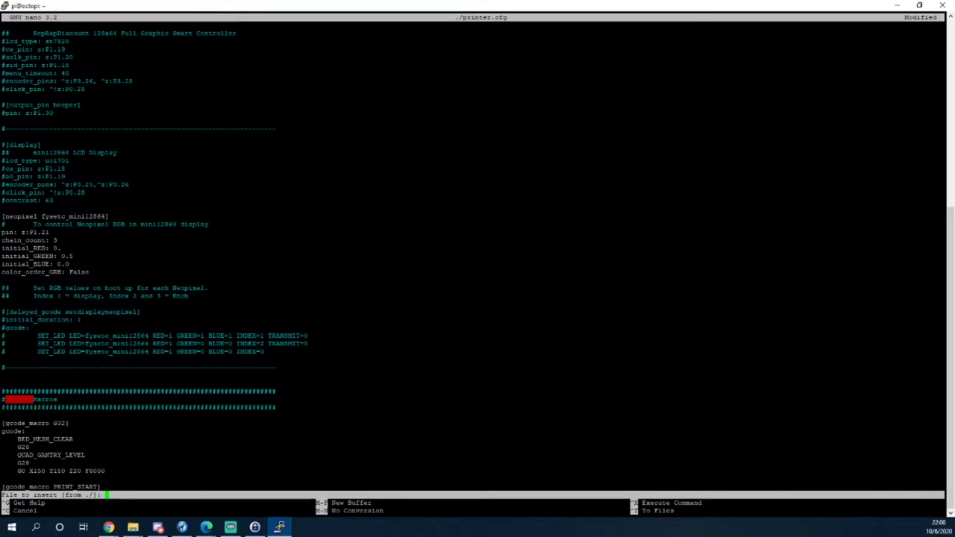
# Set initial_RED and initial_GREEN to 0.0 and initial_BLUE to 0.5.
pyautogui.hotkey('ctrl', 'c')
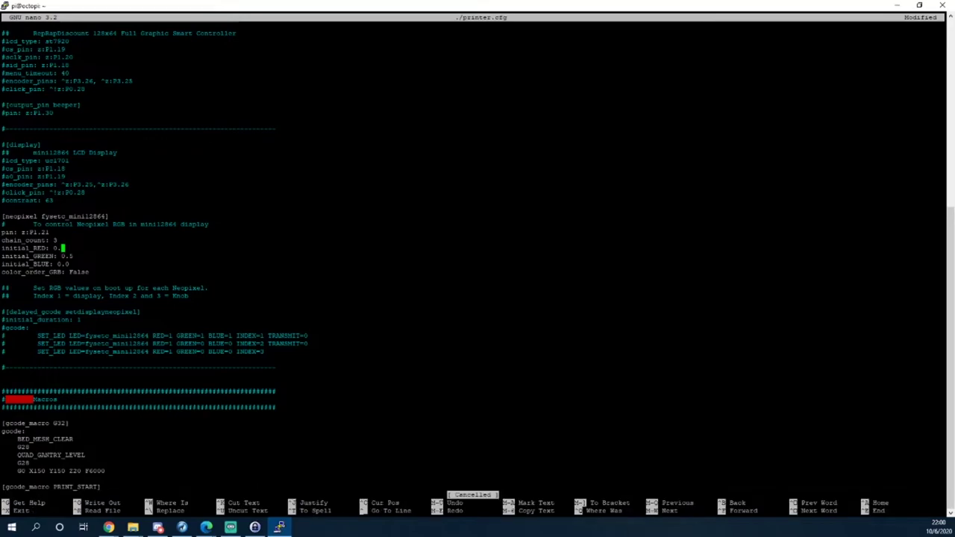
pyautogui.write('0')
pyautogui.press('Down')
pyautogui.press('End')
pyautogui.press('BackSpace')
pyautogui.write('0')
pyautogui.press('Down')
pyautogui.press('BackSpace')
pyautogui.write('5')
# Uncomment the [display] header, the mini12864 comment, and the lcd_type and cs_pin lines.
pyautogui.press('Up')
pyautogui.press('Up')
pyautogui.press('Up')
pyautogui.press('Up')
pyautogui.press('Up')
pyautogui.press('Up')
pyautogui.press('Up')
pyautogui.press('Up')
pyautogui.press('Up')
pyautogui.press('Up')
pyautogui.press('Up')
pyautogui.press('Up')
pyautogui.press('Up')
pyautogui.press('Up')
pyautogui.press('Up')
pyautogui.press('Up')
pyautogui.press('Down')
pyautogui.press('Left')
pyautogui.press('Left')
pyautogui.press('Left')
pyautogui.press('Left')
pyautogui.press('Left')
pyautogui.press('Left')
pyautogui.press('Left')
pyautogui.press('Left')
pyautogui.press('Left')
pyautogui.press('BackSpace')
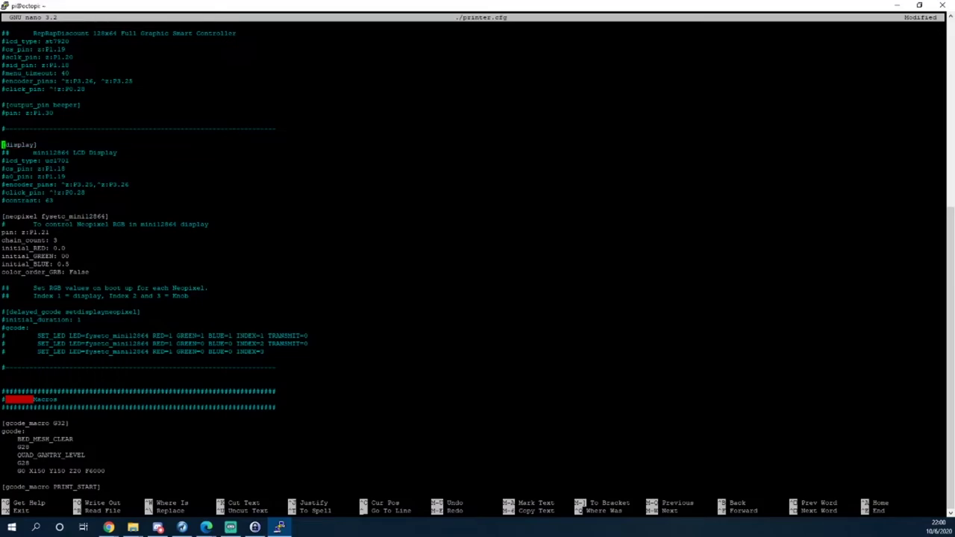
pyautogui.press('Down')
pyautogui.press('Delete')
pyautogui.press('Down')
pyautogui.press('Delete')
pyautogui.press('Down')
pyautogui.press('Delete')
# Uncomment the a0_pin, encoder_pins, click_pin and contrast lines of the display section.
pyautogui.press('Down')
pyautogui.press('Delete')
pyautogui.press('Down')
pyautogui.press('Delete')
pyautogui.press('Down')
pyautogui.press('Delete')
pyautogui.press('Down')
pyautogui.press('Delete')
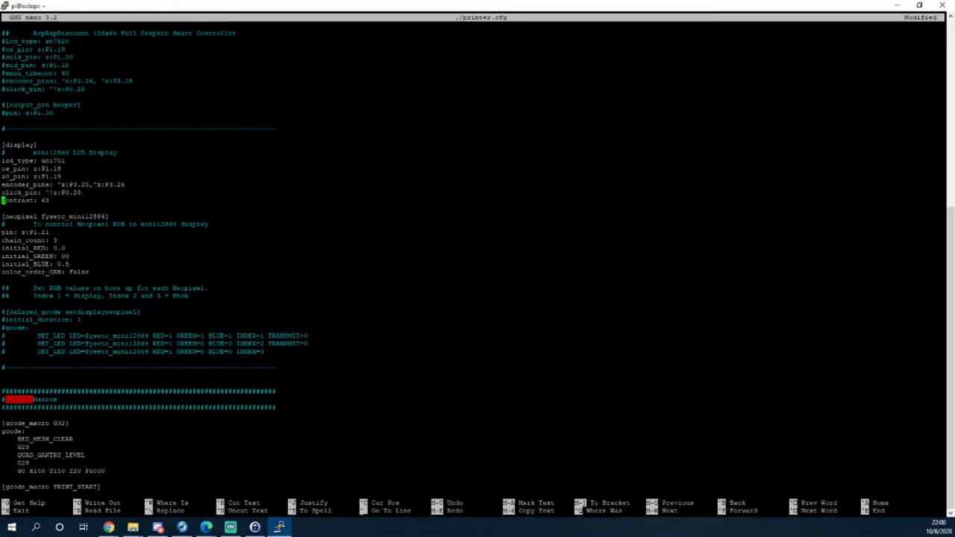
pyautogui.press('Down')
pyautogui.press('Down')
pyautogui.press('Down')
pyautogui.press('Down')
pyautogui.press('Down')
pyautogui.press('Down')
pyautogui.press('Down')
pyautogui.press('Down')
pyautogui.press('Down')
pyautogui.press('Down')
pyautogui.press('Down')
pyautogui.press('Down')
pyautogui.press('Down')
pyautogui.press('Down')
pyautogui.press('Down')
pyautogui.press('Down')
pyautogui.press('Down')
pyautogui.press('Down')
pyautogui.press('Down')
pyautogui.press('Down')
pyautogui.press('Down')
pyautogui.press('Down')
pyautogui.press('Down')
pyautogui.press('Down')
pyautogui.press('Down')
pyautogui.press('Down')
pyautogui.press('Down')
pyautogui.press('Down')
pyautogui.press('Down')
pyautogui.press('Down')
pyautogui.press('Down')
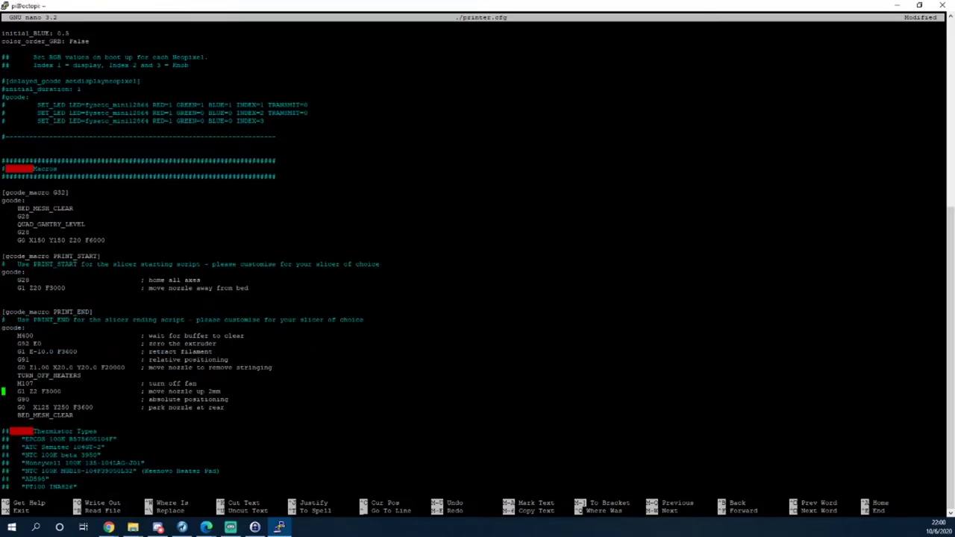
pyautogui.press('Up')
pyautogui.press('Up')
pyautogui.press('Up')
pyautogui.press('Up')
pyautogui.press('Up')
pyautogui.press('Up')
pyautogui.press('Up')
pyautogui.press('Up')
pyautogui.press('Up')
pyautogui.press('Up')
pyautogui.press('Up')
pyautogui.press('Up')
pyautogui.press('Up')
pyautogui.press('Up')
pyautogui.press('Up')
pyautogui.press('Up')
pyautogui.press('Up')
pyautogui.press('Up')
pyautogui.press('Up')
pyautogui.press('Up')
pyautogui.press('Down')
pyautogui.press('Down')
pyautogui.press('Down')
pyautogui.press('Down')
pyautogui.press('Down')
pyautogui.press('Down')
pyautogui.press('Down')
pyautogui.click(3, 216)
pyautogui.press('Up')
pyautogui.press('Up')
pyautogui.press('Up')
pyautogui.press('Down')
pyautogui.press('Down')
pyautogui.press('Down')
pyautogui.press('Down')
pyautogui.press('Down')
pyautogui.press('Down')
pyautogui.press('Down')
pyautogui.press('Up')
pyautogui.press('Up')
pyautogui.press('Up')
pyautogui.press('Up')
pyautogui.press('Up')
pyautogui.press('Down')
pyautogui.press('Down')
pyautogui.press('Down')
pyautogui.press('Down')
pyautogui.press('Down')
pyautogui.press('Down')
pyautogui.press('Up')
pyautogui.press('Down')
pyautogui.press('Down')
pyautogui.press('Down')
pyautogui.press('Down')
pyautogui.press('Down')
pyautogui.press('Down')
pyautogui.press('Down')
pyautogui.press('Down')
pyautogui.press('Down')
pyautogui.press('Down')
pyautogui.press('Down')
pyautogui.press('Down')
pyautogui.press('Down')
pyautogui.press('Down')
pyautogui.press('Down')
pyautogui.press('Down')
pyautogui.press('Down')
pyautogui.press('Down')
pyautogui.press('Down')
pyautogui.press('Down')
pyautogui.press('Down')
pyautogui.press('Down')
pyautogui.press('Down')
pyautogui.press('Down')
pyautogui.press('Down')
pyautogui.press('Down')
pyautogui.press('Down')
pyautogui.press('Down')
pyautogui.press('Down')
pyautogui.press('Down')
pyautogui.press('Down')
pyautogui.press('Up')
pyautogui.press('Up')
pyautogui.press('Up')
pyautogui.press('Up')
pyautogui.press('Up')
pyautogui.press('Up')
pyautogui.press('Up')
pyautogui.press('Up')
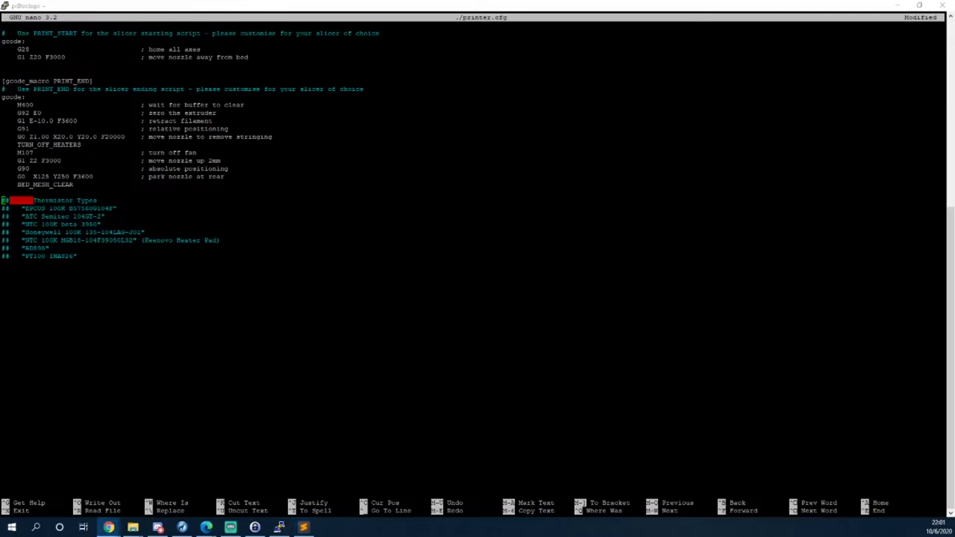
pyautogui.press('Up')
pyautogui.press('Up')
pyautogui.press('Up')
pyautogui.press('Up')
pyautogui.press('Up')
pyautogui.press('Up')
pyautogui.press('Up')
pyautogui.press('Up')
pyautogui.press('Up')
pyautogui.press('Up')
pyautogui.press('Up')
pyautogui.press('Up')
pyautogui.press('Up')
pyautogui.press('Up')
pyautogui.press('Up')
pyautogui.press('Up')
pyautogui.press('Up')
pyautogui.press('Up')
pyautogui.press('Up')
pyautogui.press('Up')
pyautogui.press('Up')
pyautogui.press('Up')
pyautogui.press('Up')
pyautogui.press('Up')
pyautogui.press('Up')
pyautogui.press('Up')
pyautogui.press('Up')
pyautogui.press('Up')
pyautogui.press('Up')
pyautogui.press('Up')
pyautogui.press('Up')
pyautogui.press('Up')
pyautogui.press('Up')
pyautogui.press('Up')
pyautogui.press('Up')
pyautogui.press('Up')
pyautogui.press('Up')
pyautogui.press('Up')
pyautogui.press('Up')
pyautogui.press('Up')
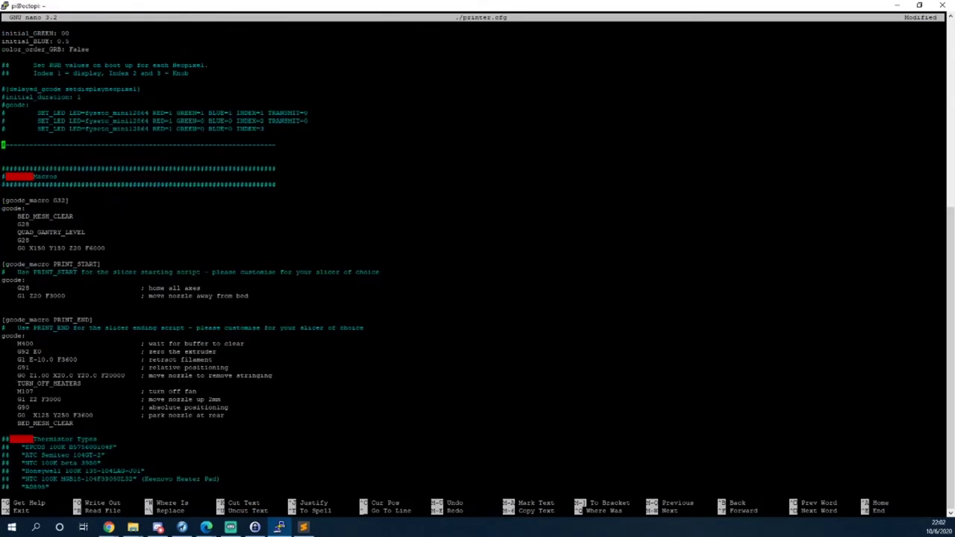
pyautogui.press('Up')
pyautogui.press('Up')
pyautogui.press('Up')
pyautogui.press('Up')
pyautogui.press('Up')
pyautogui.press('Up')
pyautogui.press('Up')
pyautogui.press('Up')
pyautogui.press('Up')
pyautogui.press('Up')
pyautogui.press('Up')
pyautogui.press('Up')
pyautogui.press('Up')
pyautogui.press('Up')
pyautogui.press('Up')
pyautogui.press('Up')
pyautogui.press('Up')
pyautogui.press('Up')
pyautogui.press('Up')
pyautogui.press('Up')
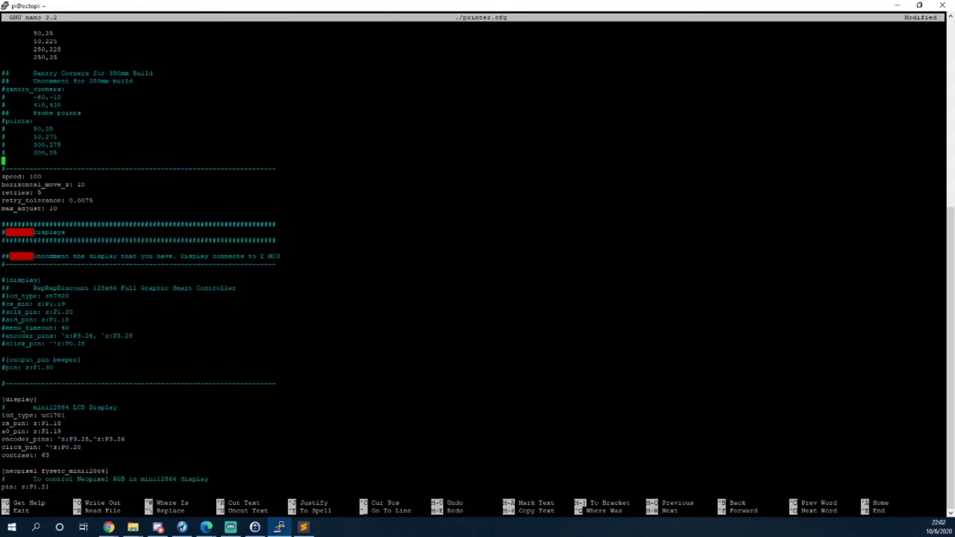
pyautogui.press('Up')
pyautogui.press('Up')
pyautogui.press('Up')
pyautogui.press('Up')
pyautogui.press('Up')
pyautogui.press('Up')
pyautogui.press('Up')
pyautogui.press('Up')
pyautogui.press('Up')
pyautogui.press('Up')
pyautogui.press('Up')
pyautogui.press('Up')
pyautogui.press('Up')
pyautogui.press('Up')
pyautogui.press('Up')
pyautogui.press('Up')
pyautogui.press('Up')
pyautogui.press('Up')
pyautogui.press('Up')
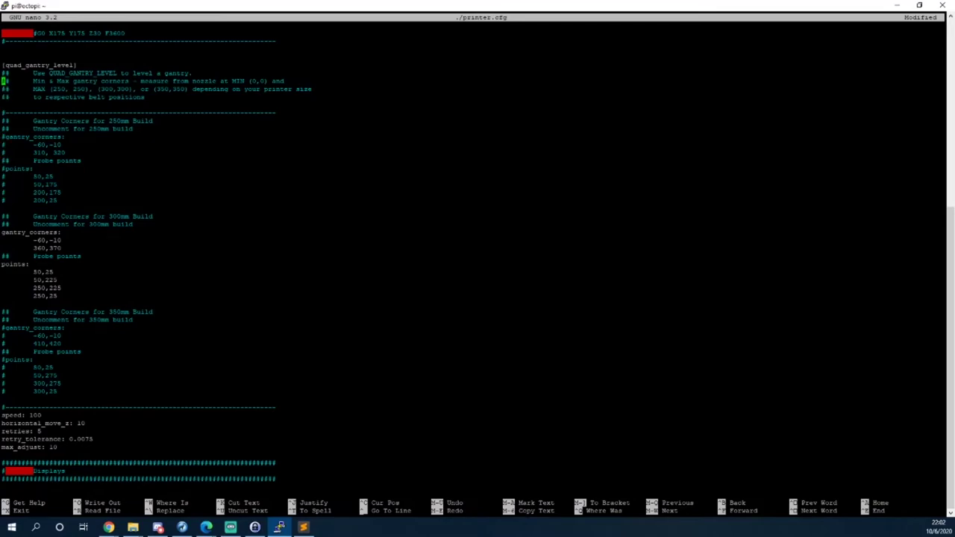
pyautogui.press('Up')
pyautogui.press('Up')
pyautogui.press('Up')
pyautogui.press('Up')
pyautogui.press('Up')
pyautogui.press('Up')
pyautogui.press('Up')
pyautogui.press('Up')
pyautogui.press('Up')
pyautogui.press('Up')
pyautogui.press('Up')
pyautogui.press('Up')
pyautogui.press('Up')
pyautogui.press('Up')
pyautogui.press('Up')
pyautogui.press('Up')
pyautogui.press('Up')
pyautogui.press('Up')
pyautogui.press('Up')
pyautogui.press('Up')
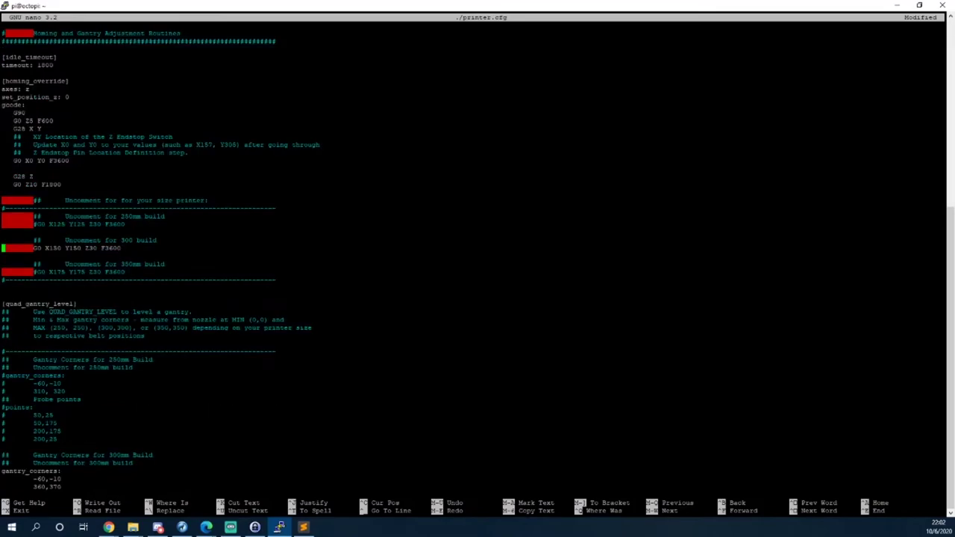
pyautogui.press('Up')
pyautogui.press('Up')
pyautogui.press('Up')
pyautogui.press('Up')
pyautogui.press('Up')
pyautogui.press('Up')
pyautogui.press('Up')
pyautogui.press('Up')
pyautogui.press('Up')
pyautogui.press('Up')
pyautogui.press('Up')
pyautogui.press('Up')
pyautogui.press('Up')
pyautogui.press('Up')
pyautogui.press('Up')
pyautogui.press('Up')
pyautogui.press('Up')
pyautogui.press('Up')
pyautogui.press('Up')
pyautogui.press('Up')
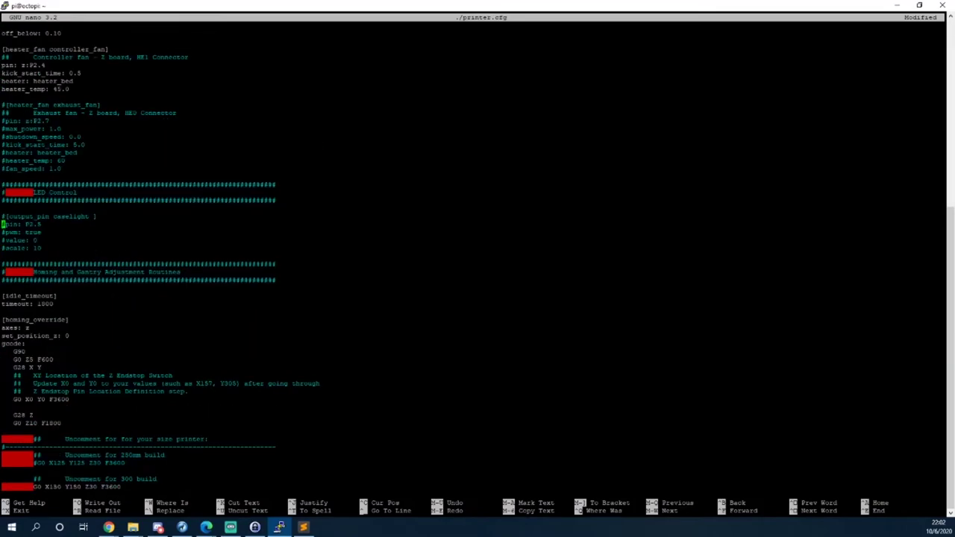
pyautogui.press('Up')
pyautogui.press('Up')
pyautogui.press('Up')
pyautogui.press('Up')
pyautogui.press('Up')
pyautogui.press('Up')
pyautogui.press('Up')
pyautogui.press('Up')
pyautogui.press('Up')
pyautogui.press('Up')
pyautogui.press('Up')
pyautogui.press('Up')
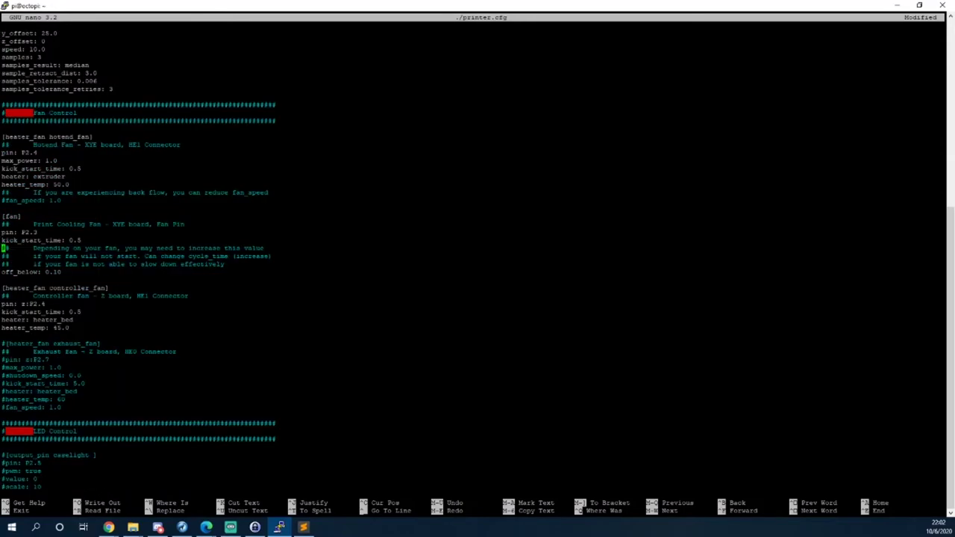
pyautogui.press('Up')
pyautogui.press('Up')
pyautogui.press('Up')
pyautogui.press('Up')
pyautogui.press('Up')
pyautogui.press('Up')
pyautogui.press('Up')
pyautogui.press('Up')
pyautogui.press('Up')
pyautogui.press('Up')
pyautogui.press('Up')
pyautogui.press('Up')
pyautogui.press('Up')
pyautogui.press('Up')
pyautogui.press('Up')
pyautogui.press('Up')
pyautogui.press('Up')
pyautogui.press('Up')
pyautogui.press('Up')
pyautogui.press('Up')
pyautogui.press('Up')
pyautogui.press('Up')
pyautogui.press('Up')
pyautogui.press('Up')
pyautogui.press('Up')
pyautogui.press('Up')
pyautogui.press('Up')
pyautogui.press('Up')
pyautogui.press('Up')
pyautogui.press('Up')
pyautogui.press('Up')
pyautogui.press('Up')
pyautogui.press('Up')
pyautogui.press('Up')
pyautogui.press('Up')
pyautogui.press('Up')
pyautogui.press('Up')
pyautogui.press('Up')
pyautogui.press('Up')
pyautogui.press('Up')
pyautogui.press('Up')
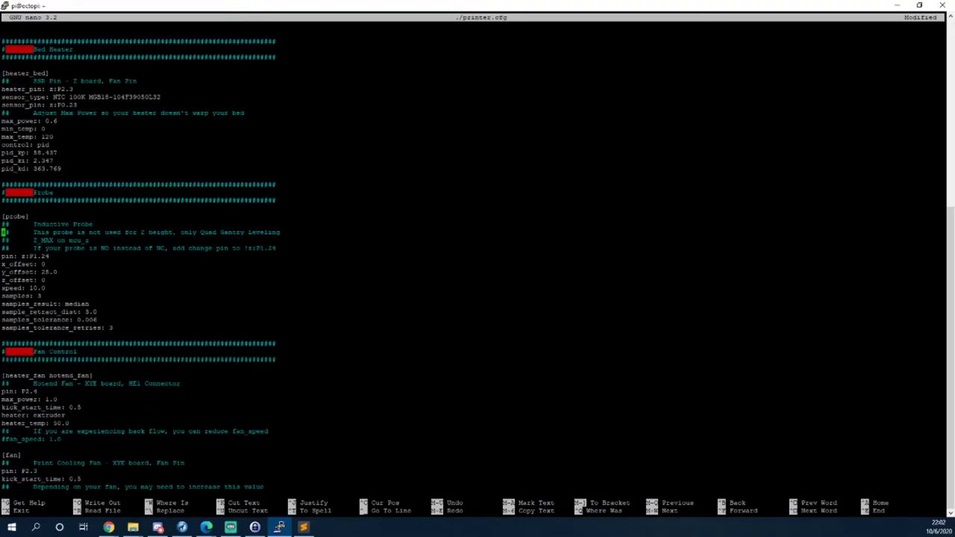
pyautogui.press('Up')
pyautogui.press('Up')
pyautogui.press('Up')
pyautogui.press('Up')
pyautogui.press('Up')
pyautogui.press('Up')
pyautogui.press('Up')
pyautogui.press('Up')
pyautogui.press('Up')
pyautogui.press('Up')
pyautogui.press('Up')
pyautogui.press('Up')
pyautogui.press('Up')
pyautogui.press('Up')
pyautogui.press('Up')
pyautogui.press('Up')
pyautogui.press('Up')
pyautogui.press('Up')
pyautogui.press('Up')
pyautogui.press('Up')
pyautogui.press('Up')
pyautogui.press('Up')
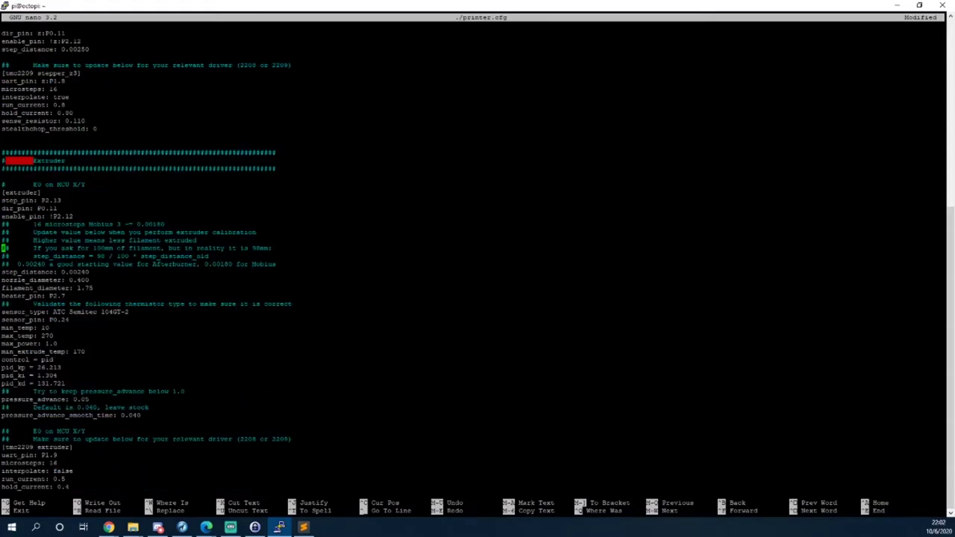
# Replace the extruder sensor_type ATC Semitec 104GT-2 with NTC 100K beta 3950.
pyautogui.press('Down')
pyautogui.press('Down')
pyautogui.press('Down')
pyautogui.press('Down')
pyautogui.press('Down')
pyautogui.press('Down')
pyautogui.press('Down')
pyautogui.press('Down')
pyautogui.press('Down')
pyautogui.press('Left')
pyautogui.press('BackSpace')
pyautogui.press('BackSpace')
pyautogui.press('BackSpace')
pyautogui.press('BackSpace')
pyautogui.press('BackSpace')
pyautogui.press('BackSpace')
pyautogui.press('BackSpace')
pyautogui.press('BackSpace')
pyautogui.press('BackSpace')
pyautogui.press('BackSpace')
pyautogui.press('BackSpace')
pyautogui.press('BackSpace')
pyautogui.press('BackSpace')
pyautogui.press('BackSpace')
pyautogui.press('BackSpace')
pyautogui.press('BackSpace')
pyautogui.press('BackSpace')
pyautogui.press('BackSpace')
pyautogui.press('BackSpace')
pyautogui.click(108, 528)
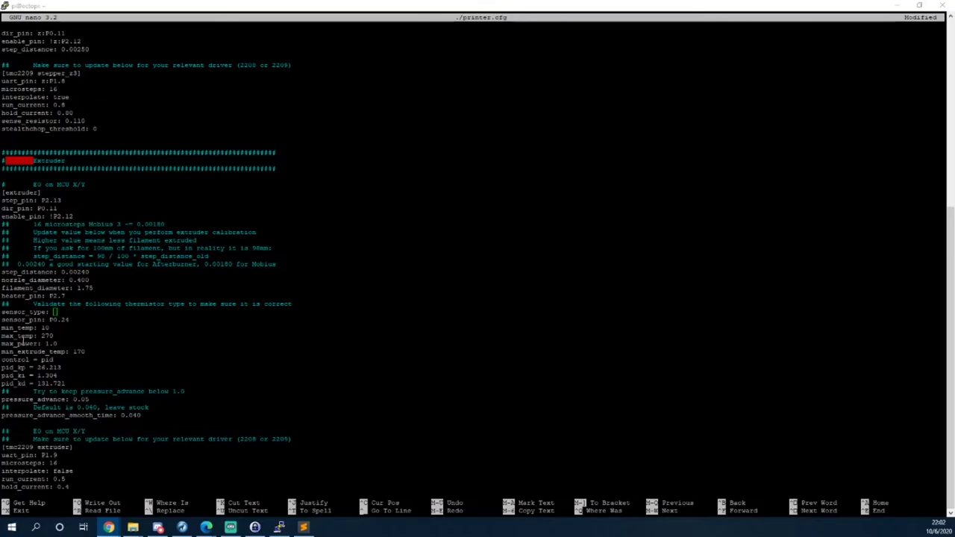
pyautogui.click(279, 528)
pyautogui.press('shift+Insert')
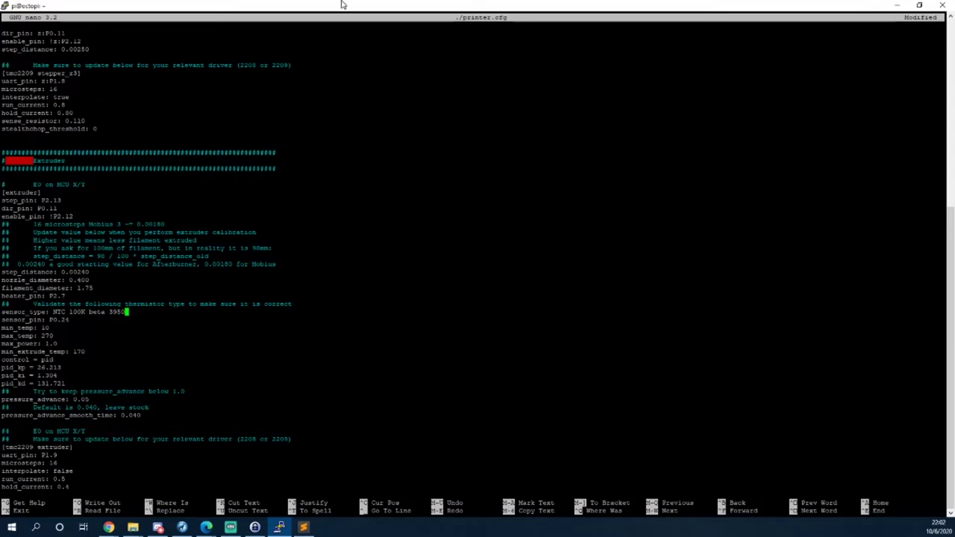
# Save printer.cfg and exit nano.
pyautogui.hotkey('ctrl', 'x')
pyautogui.press('y')
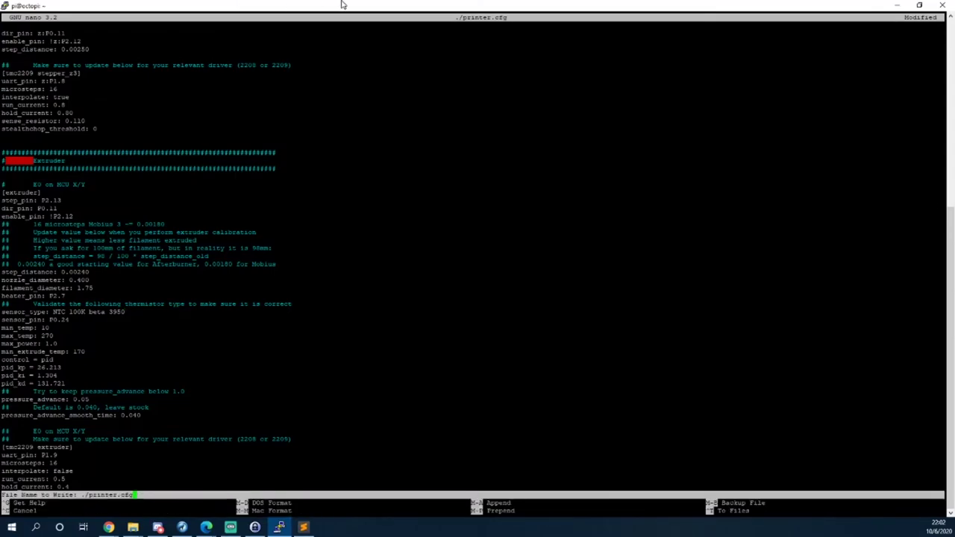
pyautogui.press('Return')
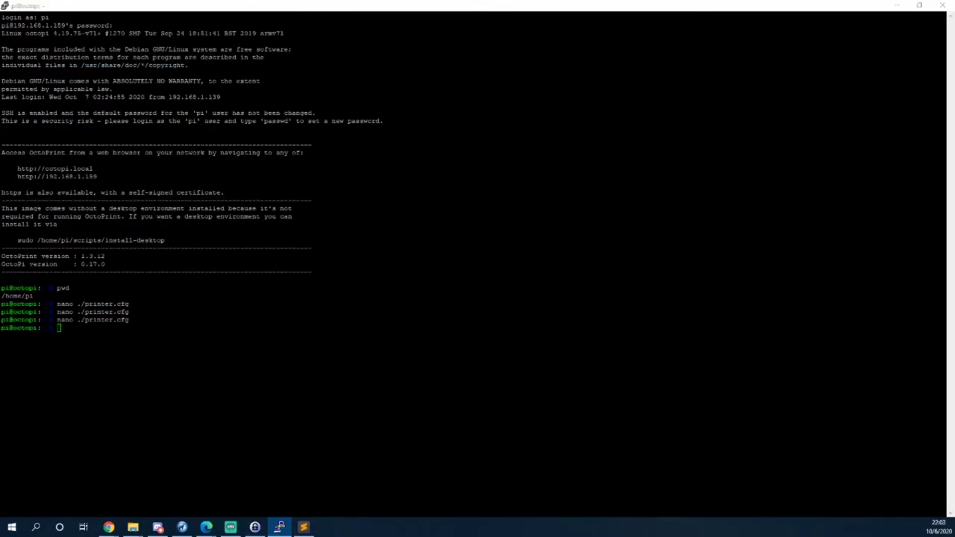
# Send FIRMWARE_RESTART to the printer from the OctoPrint terminal.
pyautogui.hotkey('alt', 'Tab')
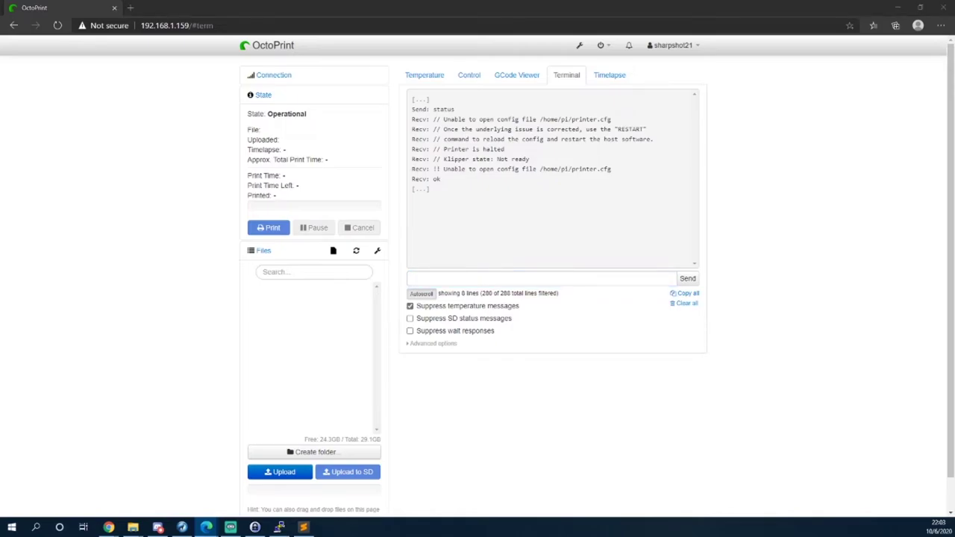
pyautogui.click(465, 277)
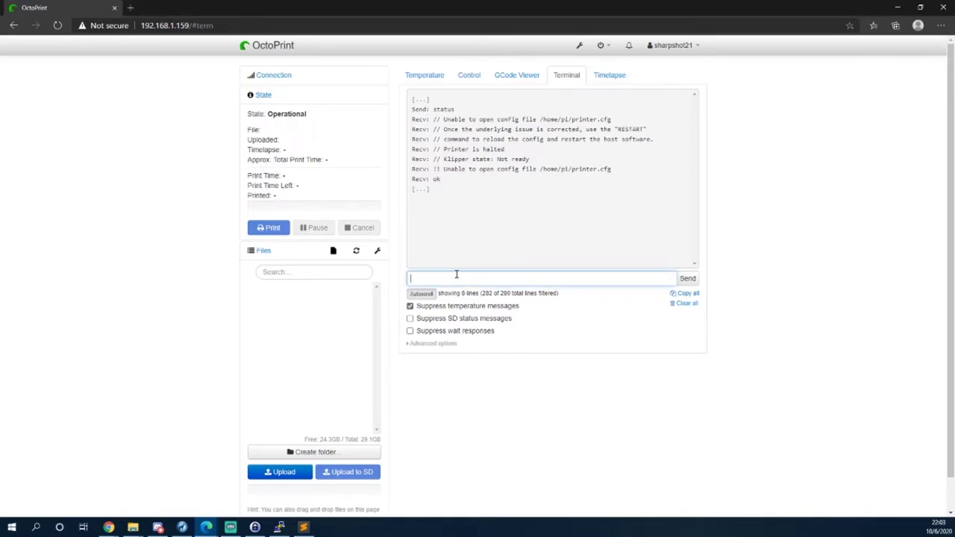
pyautogui.write('FIRM')
pyautogui.press('BackSpace')
pyautogui.write('MWARE_RESTART')
pyautogui.press('Return')
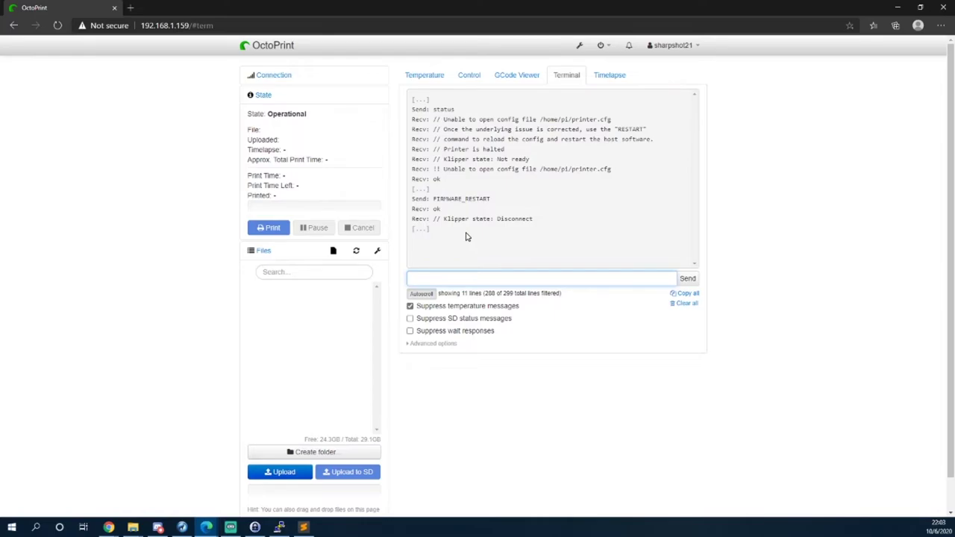
# Send a status query, which reports 'Printer is not ready' while Klippy connects.
pyautogui.click(265, 77)
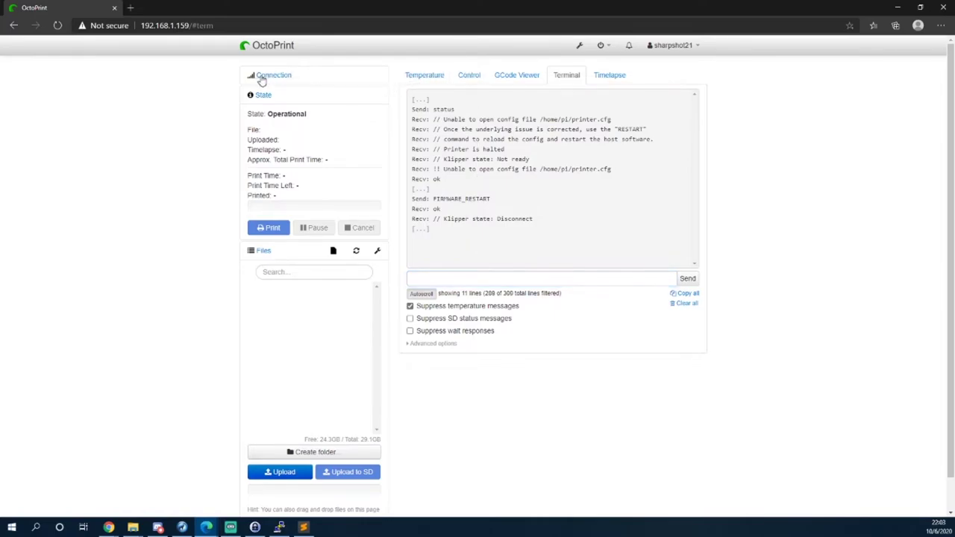
pyautogui.click(488, 276)
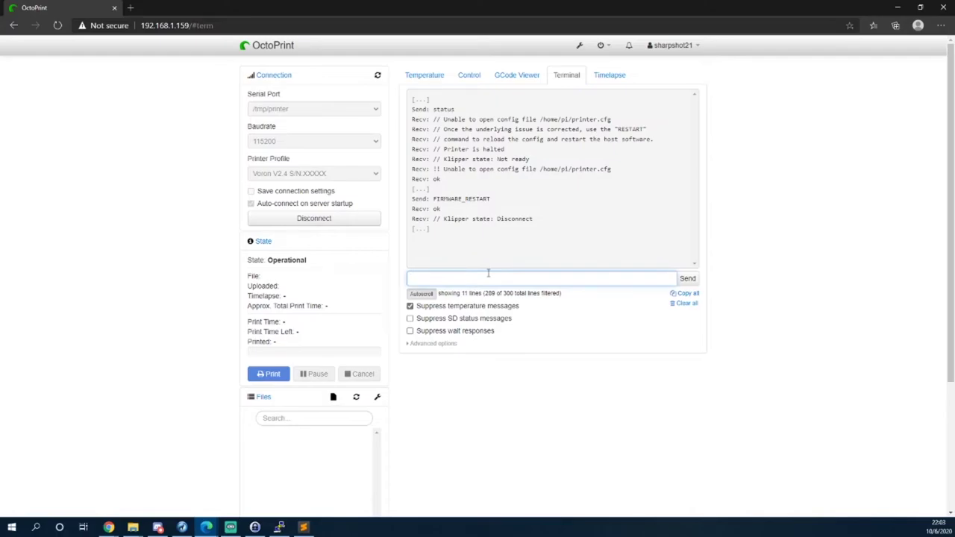
pyautogui.write('status')
pyautogui.press('Return')
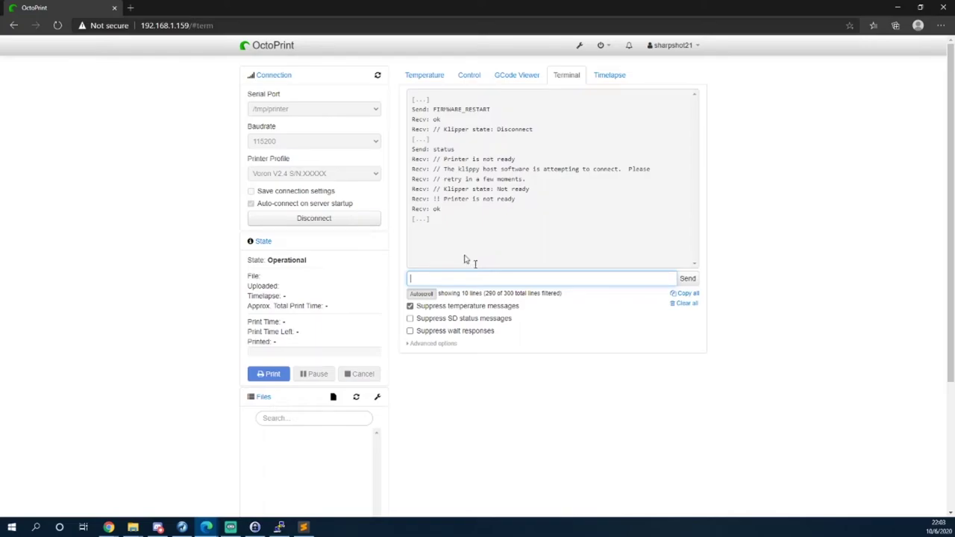
pyautogui.click(280, 528)
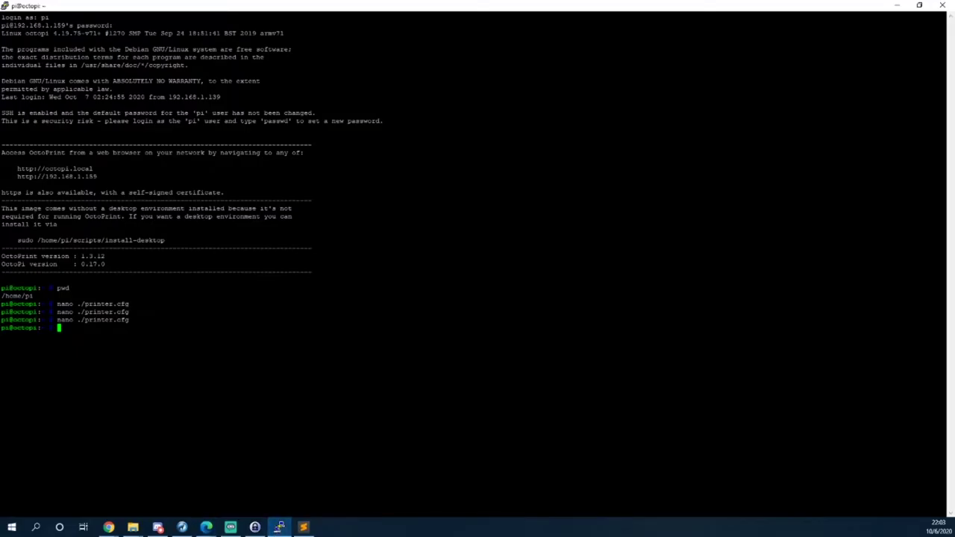
# Clear the shell and run ls -l /dev/serial/by-id/, which reports no such directory.
pyautogui.write('clear')
pyautogui.press('Return')
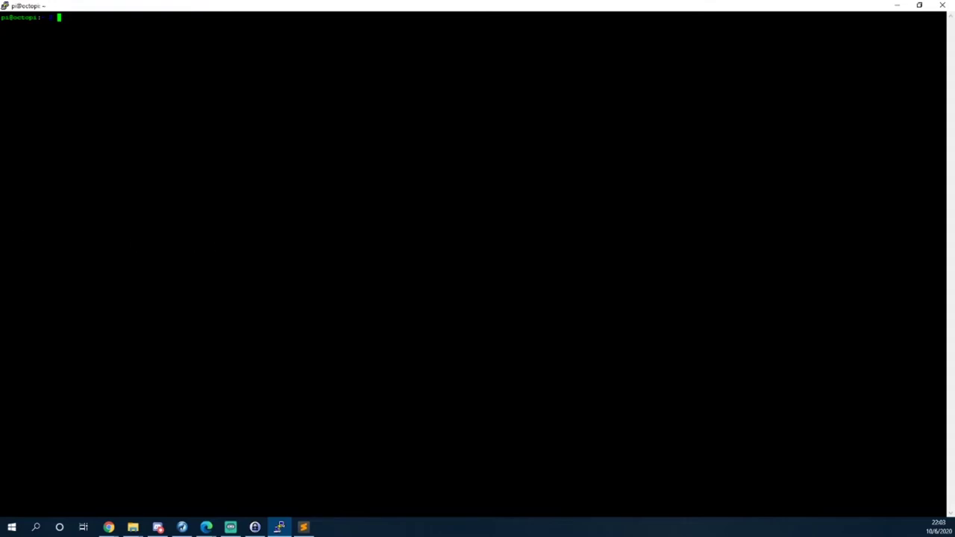
pyautogui.write('ls -l')
pyautogui.write(' /de')
pyautogui.write('v/')
pyautogui.write('de')
pyautogui.press('BackSpace')
pyautogui.press('BackSpace')
pyautogui.write('serial1/')
pyautogui.press('BackSpace')
pyautogui.press('BackSpace')
pyautogui.write('/by-id/')
pyautogui.press('Return')
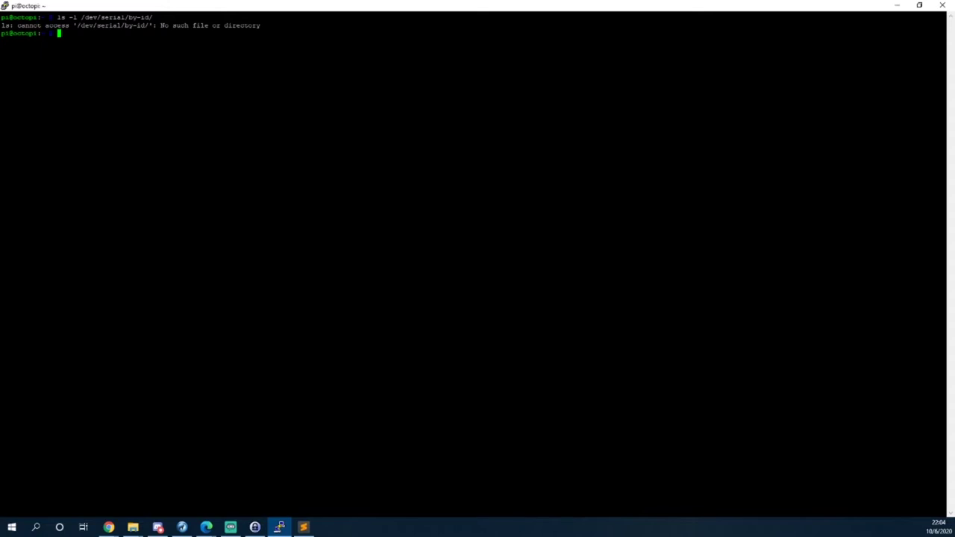
# Rerun the listing, now showing usb-Klipper_lpc1768 linked to ../../ttyACM0.
pyautogui.hotkey('alt', 'Tab')
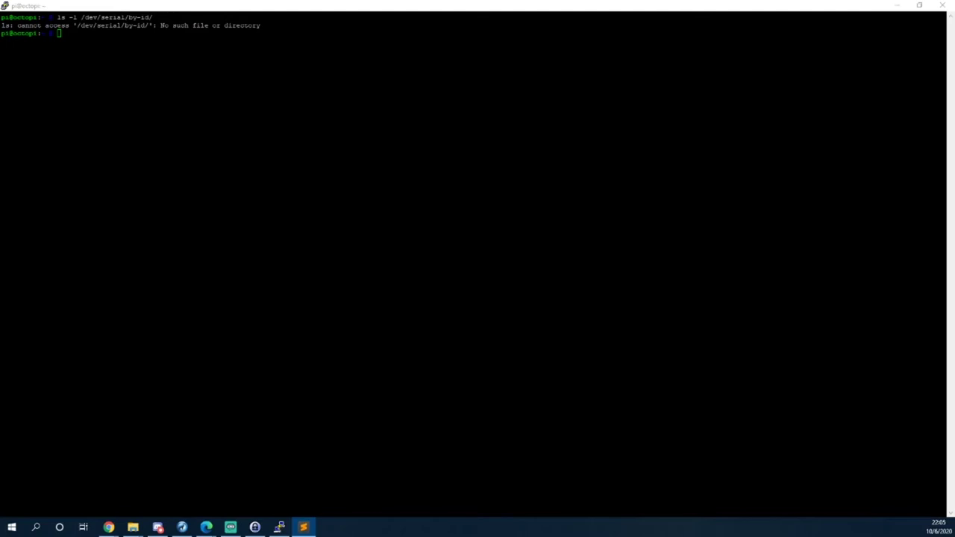
pyautogui.hotkey('alt', 'Tab')
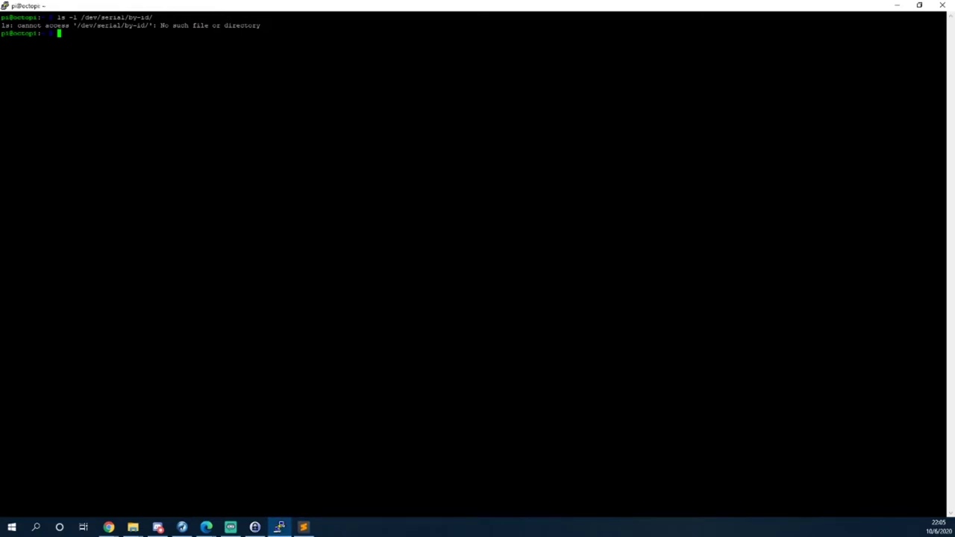
pyautogui.press('Up')
pyautogui.press('Return')
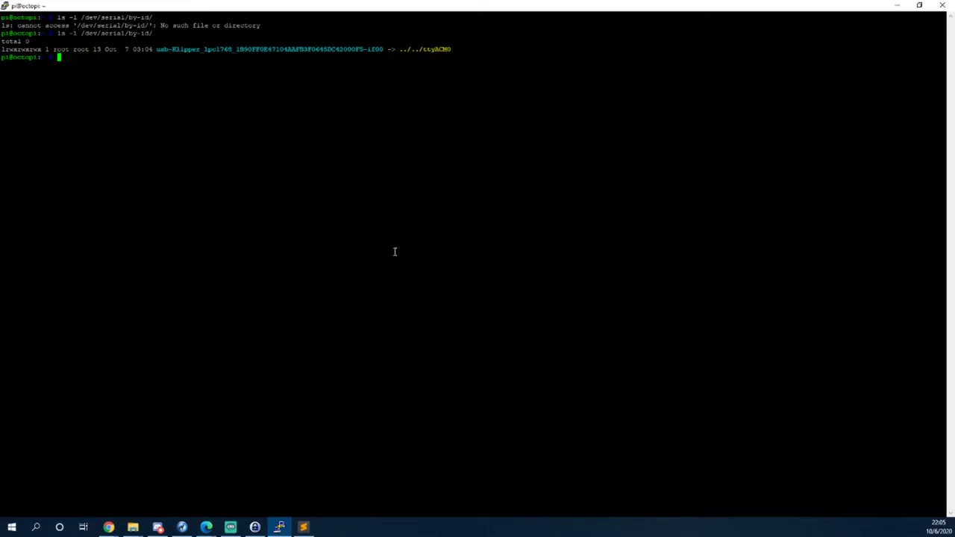
pyautogui.hotkey('alt', 'Tab')
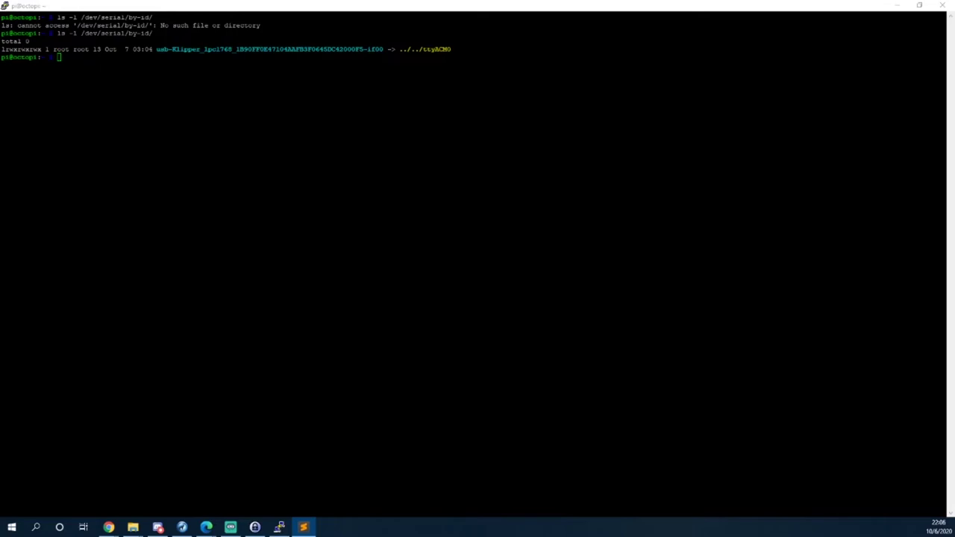
pyautogui.click(183, 258)
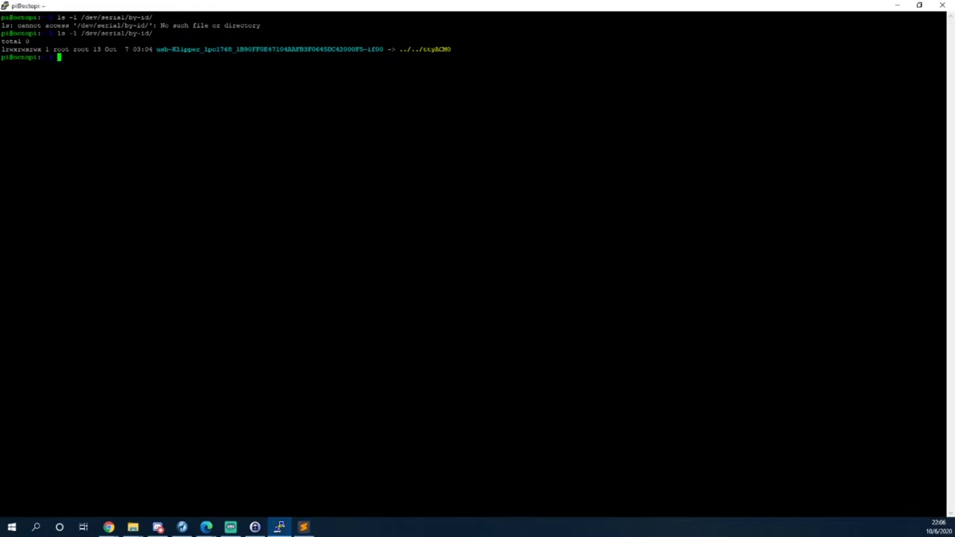
# Reopen printer.cfg in nano and erase the old platform-based [mcu] serial path.
pyautogui.press('Up')
pyautogui.press('Up')
pyautogui.press('Return')
pyautogui.press('Down')
pyautogui.press('Down')
pyautogui.press('Down')
pyautogui.press('Down')
pyautogui.press('Down')
pyautogui.press('Down')
pyautogui.press('Down')
pyautogui.press('Down')
pyautogui.press('Down')
pyautogui.press('Down')
pyautogui.press('Down')
pyautogui.press('Down')
pyautogui.press('Down')
pyautogui.press('Down')
pyautogui.press('Down')
pyautogui.press('Down')
pyautogui.press('Down')
pyautogui.press('Down')
pyautogui.press('Down')
pyautogui.press('Down')
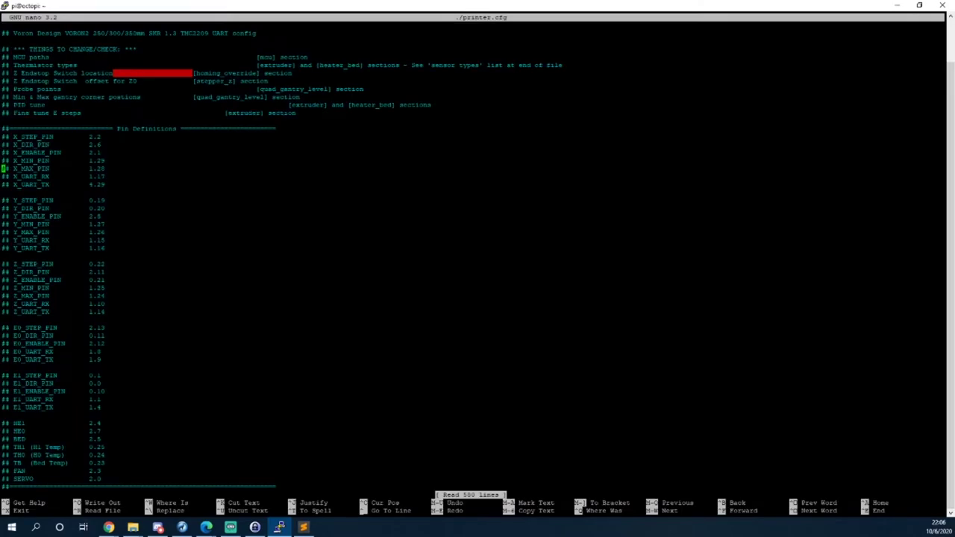
pyautogui.press('Down')
pyautogui.press('Down')
pyautogui.press('Down')
pyautogui.press('Down')
pyautogui.press('Down')
pyautogui.press('Down')
pyautogui.press('Down')
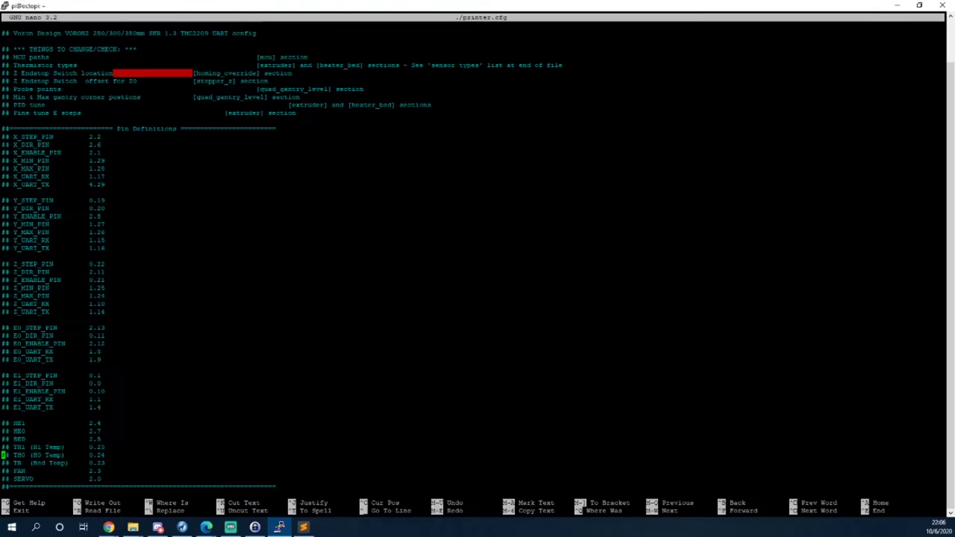
pyautogui.press('Down')
pyautogui.press('Down')
pyautogui.press('Down')
pyautogui.press('Down')
pyautogui.press('Down')
pyautogui.press('Down')
pyautogui.press('Down')
pyautogui.press('Down')
pyautogui.press('Down')
pyautogui.press('Down')
pyautogui.press('Down')
pyautogui.press('Down')
pyautogui.press('Down')
pyautogui.press('Down')
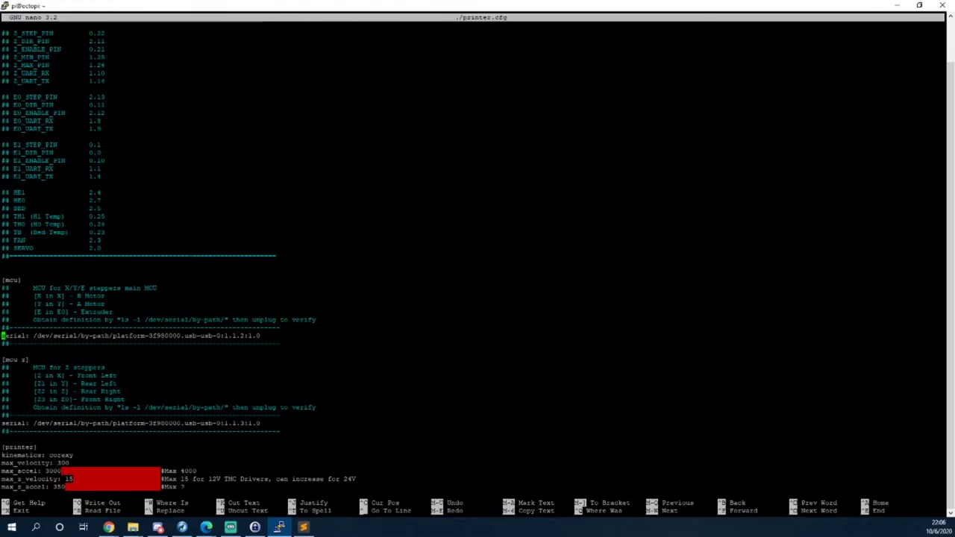
pyautogui.press('Down')
pyautogui.press('Left')
pyautogui.press('BackSpace')
pyautogui.press('BackSpace')
pyautogui.press('BackSpace')
pyautogui.press('BackSpace')
pyautogui.press('BackSpace')
pyautogui.press('BackSpace')
pyautogui.press('BackSpace')
pyautogui.press('BackSpace')
pyautogui.press('BackSpace')
pyautogui.press('BackSpace')
pyautogui.press('BackSpace')
pyautogui.press('BackSpace')
pyautogui.press('BackSpace')
pyautogui.press('BackSpace')
pyautogui.press('BackSpace')
pyautogui.press('BackSpace')
pyautogui.press('BackSpace')
pyautogui.press('BackSpace')
pyautogui.press('BackSpace')
pyautogui.press('BackSpace')
pyautogui.press('BackSpace')
pyautogui.press('BackSpace')
pyautogui.press('BackSpace')
pyautogui.press('BackSpace')
pyautogui.press('BackSpace')
pyautogui.press('BackSpace')
pyautogui.press('BackSpace')
pyautogui.press('BackSpace')
pyautogui.press('BackSpace')
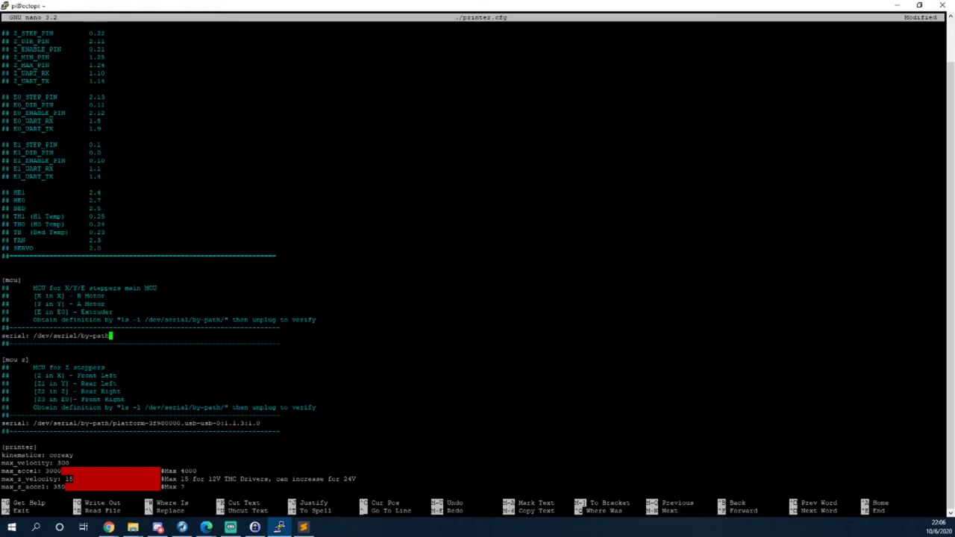
# Paste the usb-Klipper_lpc1768 device ID into the serial line and save printer.cfg.
pyautogui.write('/')
pyautogui.hotkey('alt', 'Tab')
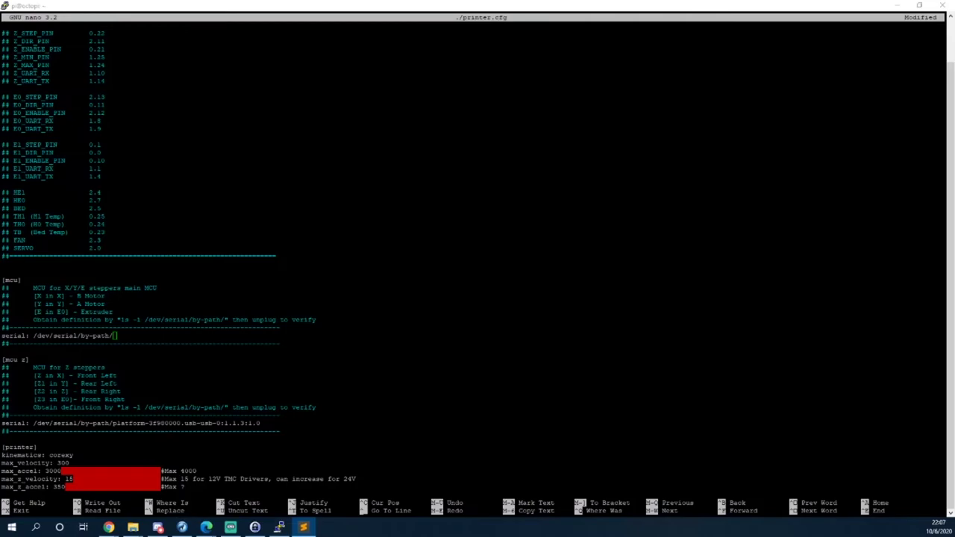
pyautogui.click(110, 340)
pyautogui.rightClick(123, 335)
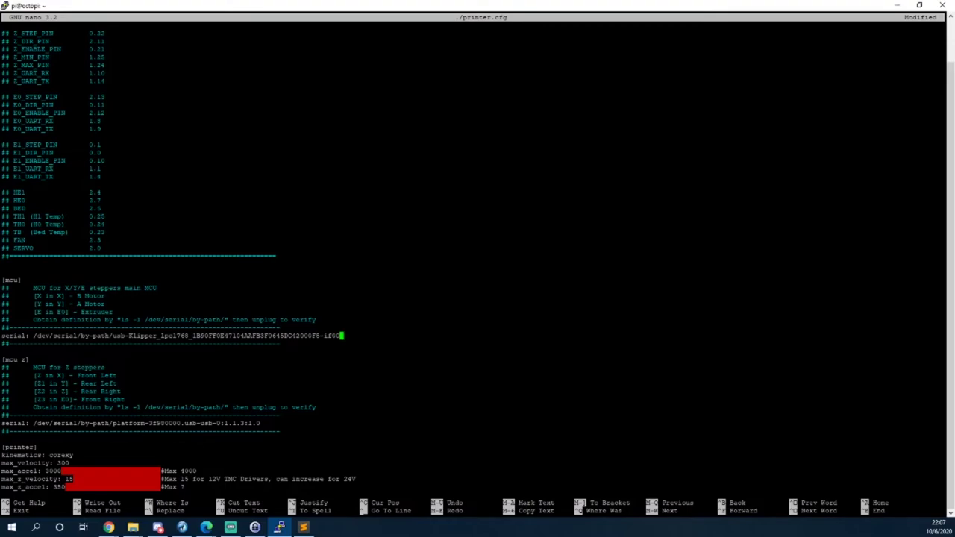
pyautogui.hotkey('ctrl', 'x')
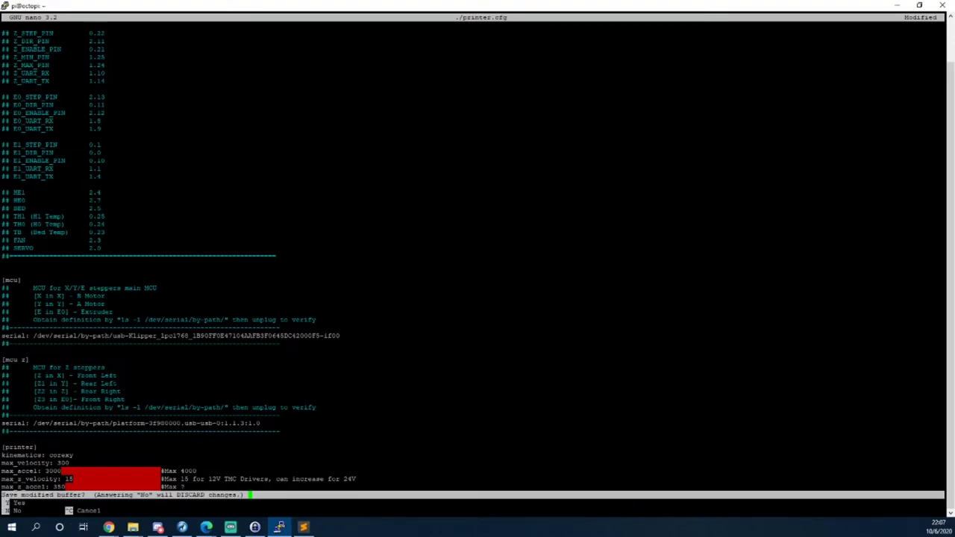
pyautogui.press('y')
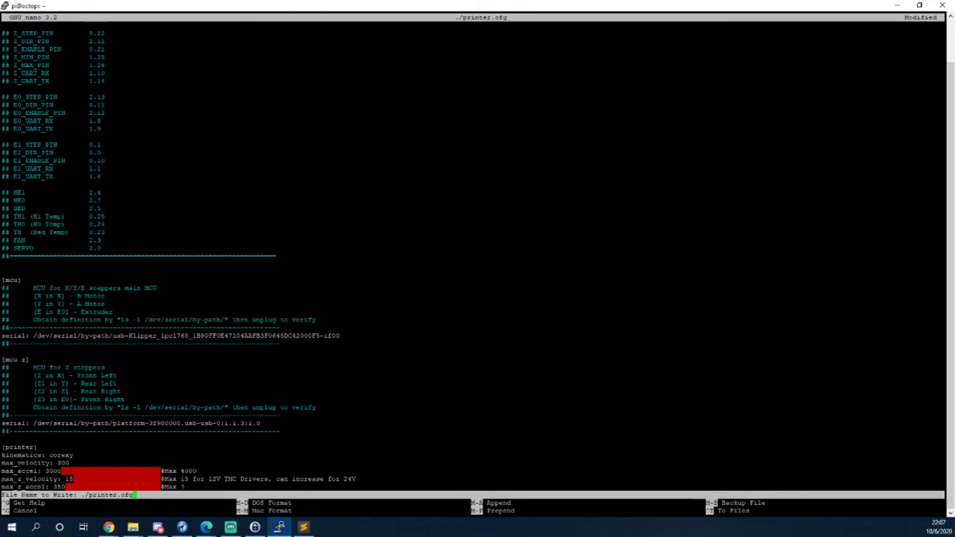
pyautogui.press('Return')
pyautogui.hotkey('alt', 'Tab')
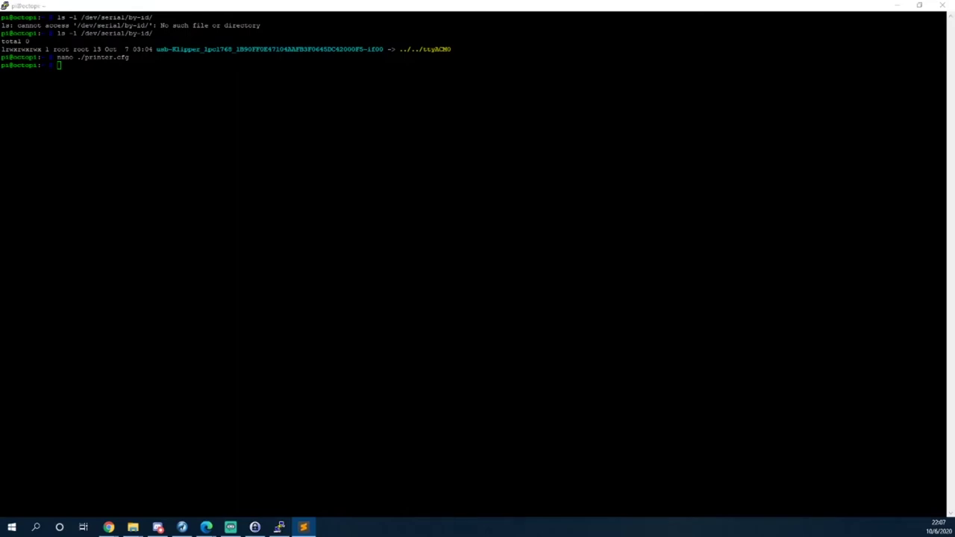
# Rerun ls -l /dev/serial/by-id/ to list the connected Klipper lpc1768 boards.
pyautogui.click(356, 279)
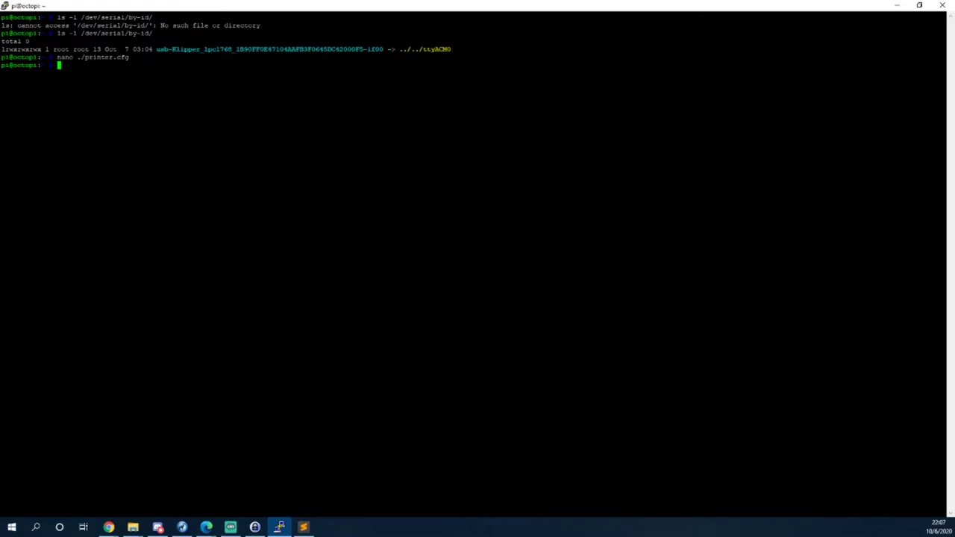
pyautogui.press('Up')
pyautogui.press('Up')
pyautogui.press('Return')
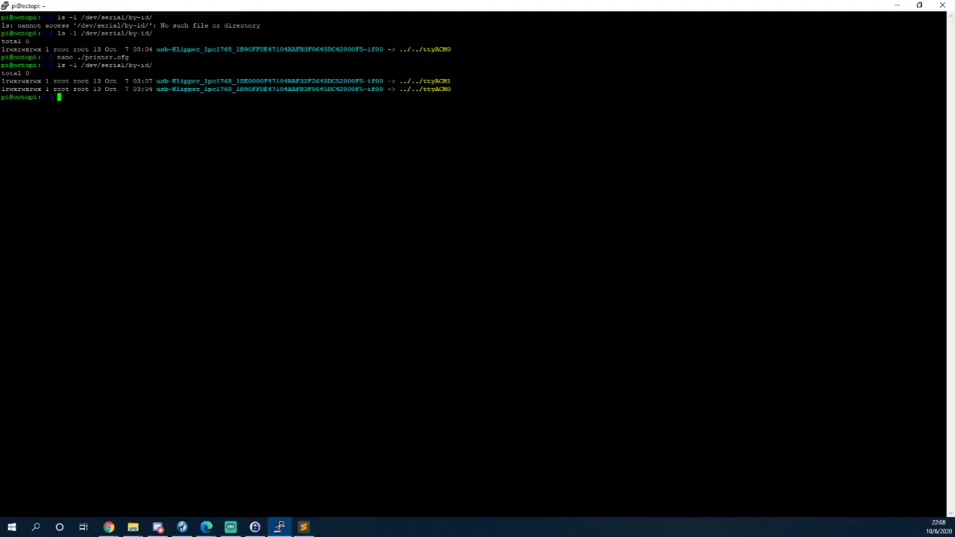
# Select the usb-Klipper_lpc1768 device ID text in the serial listing.
pyautogui.hotkey('alt', 'Tab')
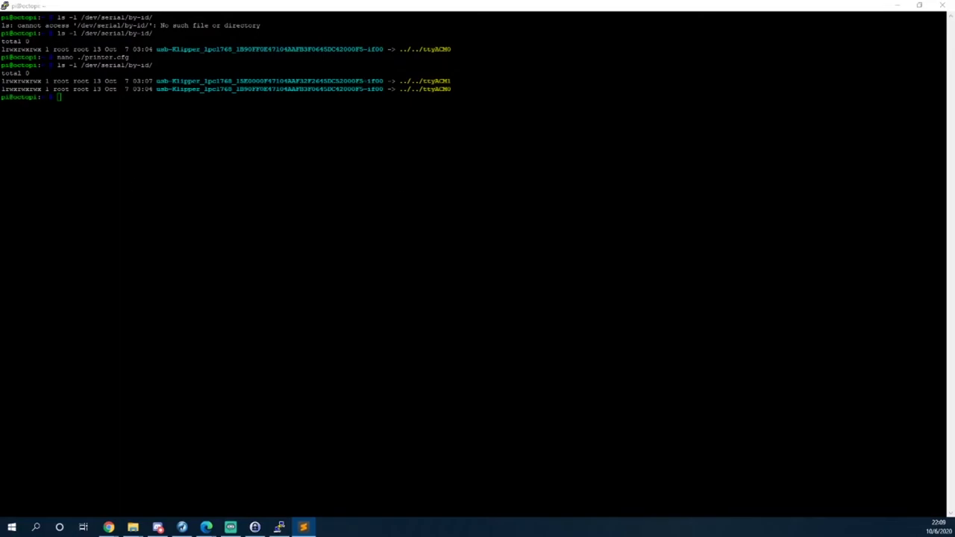
pyautogui.moveTo(236, 88); pyautogui.dragTo(363, 89)
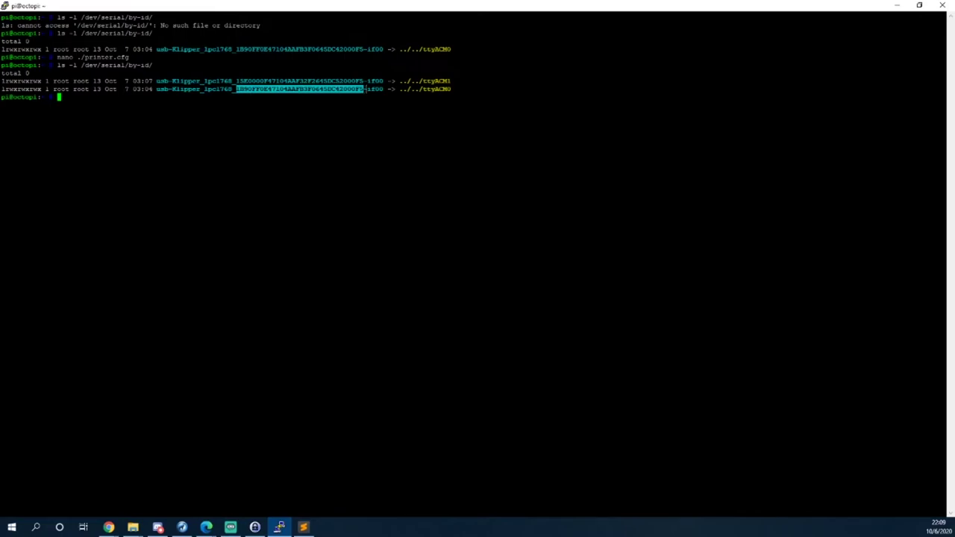
pyautogui.click(364, 88)
pyautogui.moveTo(364, 89); pyautogui.dragTo(376, 88)
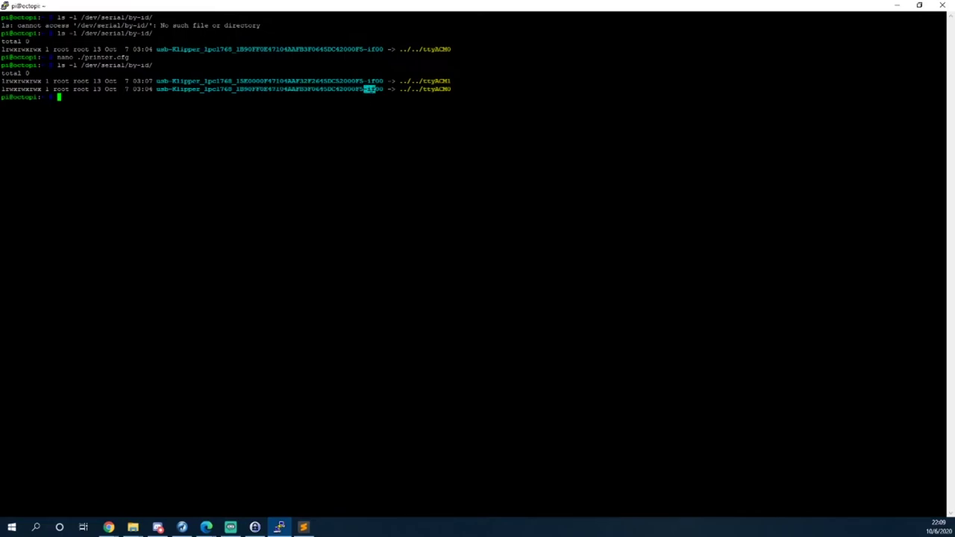
pyautogui.click(375, 88)
# Reopen printer.cfg and replace the [mcu z] serial path with the second board's device ID.
pyautogui.press('Up')
pyautogui.press('Up')
pyautogui.press('Return')
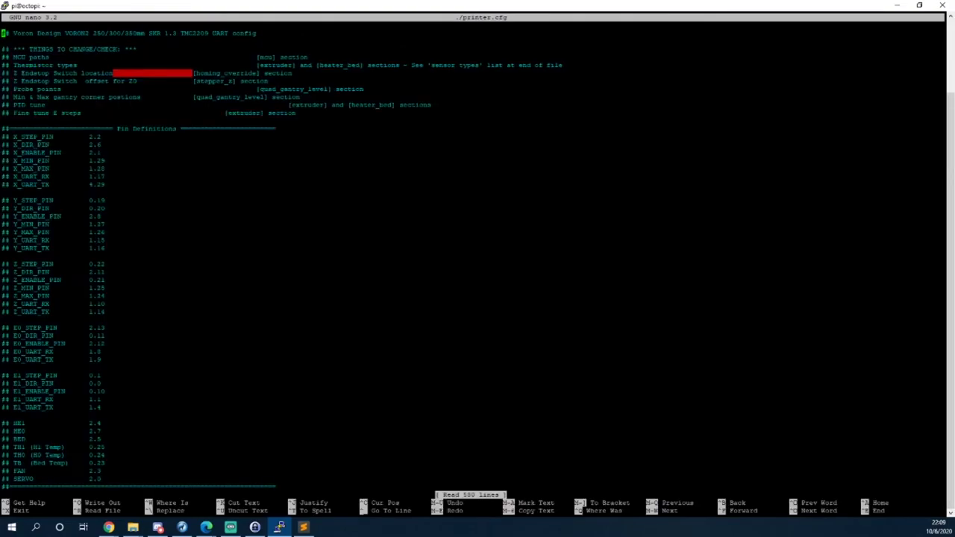
pyautogui.press('Down')
pyautogui.press('Down')
pyautogui.press('Down')
pyautogui.press('Down')
pyautogui.press('Down')
pyautogui.press('Down')
pyautogui.press('Down')
pyautogui.press('Down')
pyautogui.press('Down')
pyautogui.press('Down')
pyautogui.press('Down')
pyautogui.press('Down')
pyautogui.press('Down')
pyautogui.press('Down')
pyautogui.press('Down')
pyautogui.press('Down')
pyautogui.press('Down')
pyautogui.press('Down')
pyautogui.press('Down')
pyautogui.press('Down')
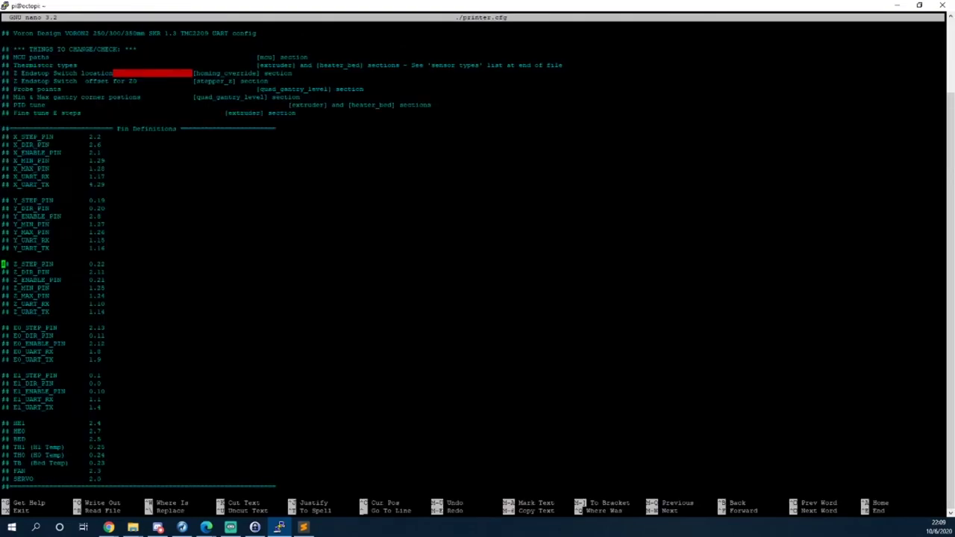
pyautogui.press('Down')
pyautogui.press('Down')
pyautogui.press('Down')
pyautogui.press('Down')
pyautogui.press('Down')
pyautogui.press('Down')
pyautogui.press('Down')
pyautogui.press('Down')
pyautogui.press('Down')
pyautogui.press('Down')
pyautogui.press('Down')
pyautogui.press('Down')
pyautogui.press('Down')
pyautogui.press('Down')
pyautogui.press('Down')
pyautogui.press('Down')
pyautogui.press('Down')
pyautogui.press('Down')
pyautogui.press('Down')
pyautogui.press('Down')
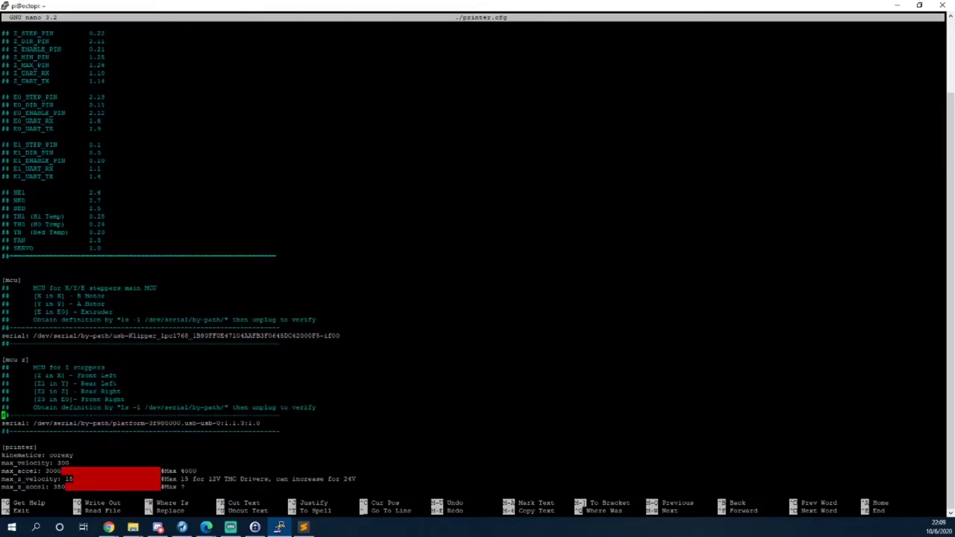
pyautogui.press('Down')
pyautogui.press('Down')
pyautogui.press('Up')
pyautogui.press('Up')
pyautogui.press('End')
pyautogui.press('BackSpace')
pyautogui.press('BackSpace')
pyautogui.press('BackSpace')
pyautogui.press('BackSpace')
pyautogui.press('BackSpace')
pyautogui.press('BackSpace')
pyautogui.press('BackSpace')
pyautogui.press('BackSpace')
pyautogui.press('BackSpace')
pyautogui.press('BackSpace')
pyautogui.press('BackSpace')
pyautogui.press('BackSpace')
pyautogui.press('BackSpace')
pyautogui.press('BackSpace')
pyautogui.press('BackSpace')
pyautogui.press('BackSpace')
pyautogui.press('BackSpace')
pyautogui.press('BackSpace')
pyautogui.press('BackSpace')
pyautogui.press('BackSpace')
pyautogui.press('BackSpace')
pyautogui.press('BackSpace')
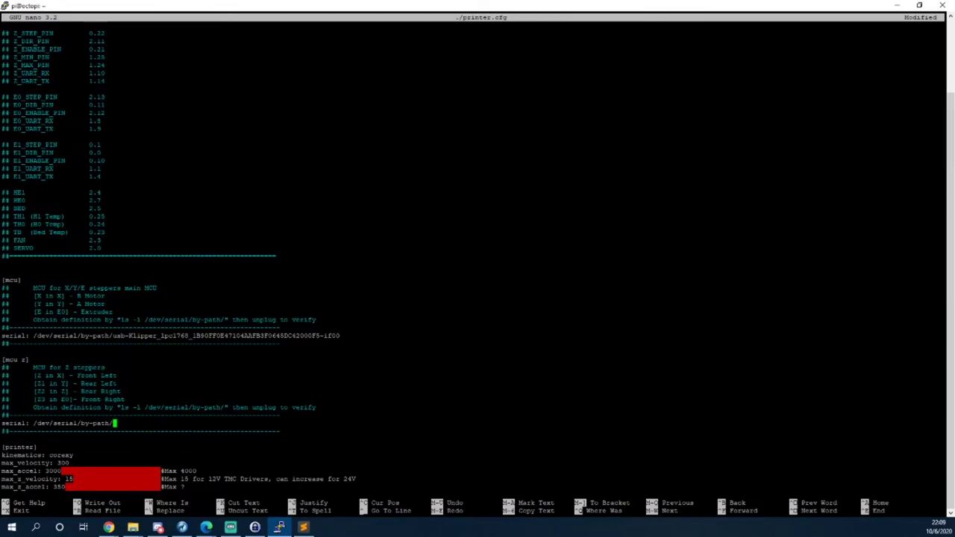
pyautogui.hotkey('alt', 'Tab')
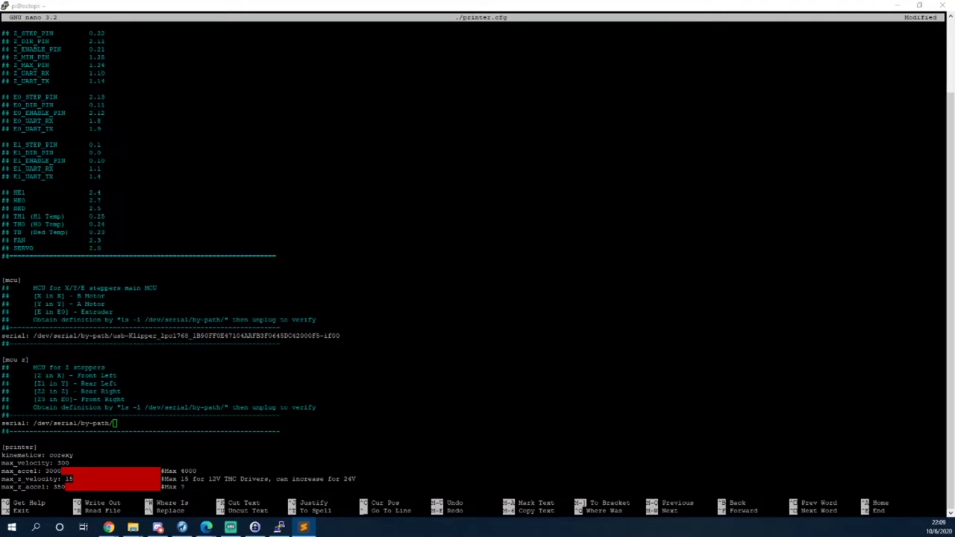
pyautogui.hotkey('alt', 'Tab')
pyautogui.press('shift+Insert')
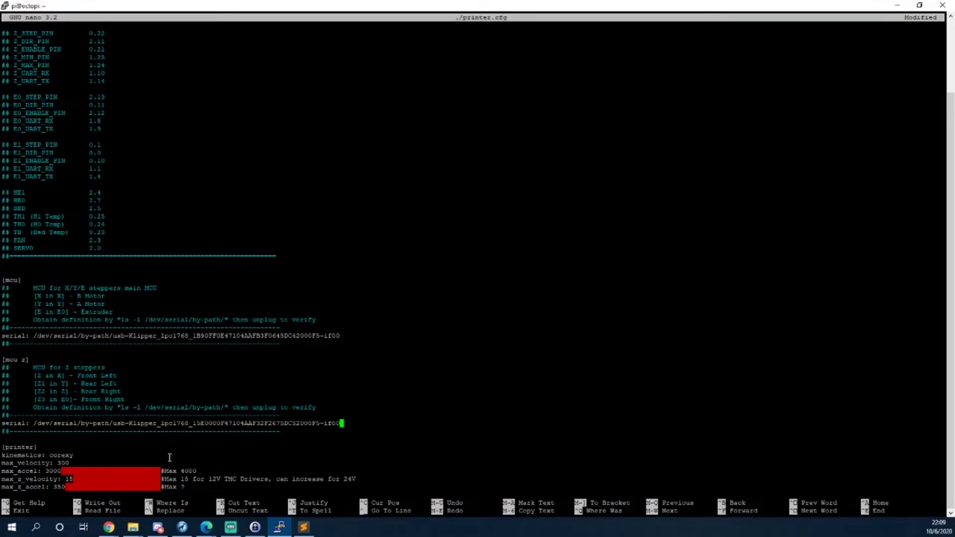
# Save printer.cfg under its existing name and exit nano.
pyautogui.hotkey('ctrl', 'x')
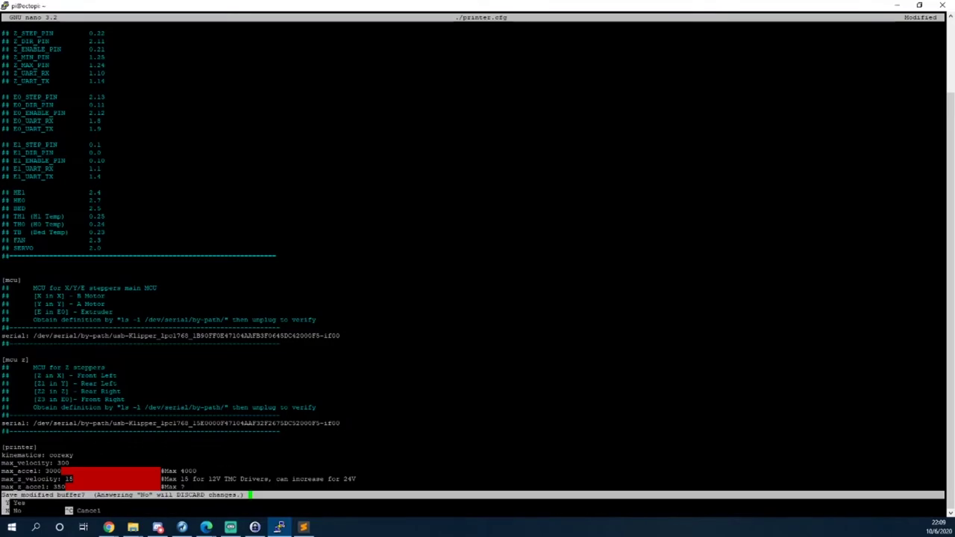
pyautogui.press('y')
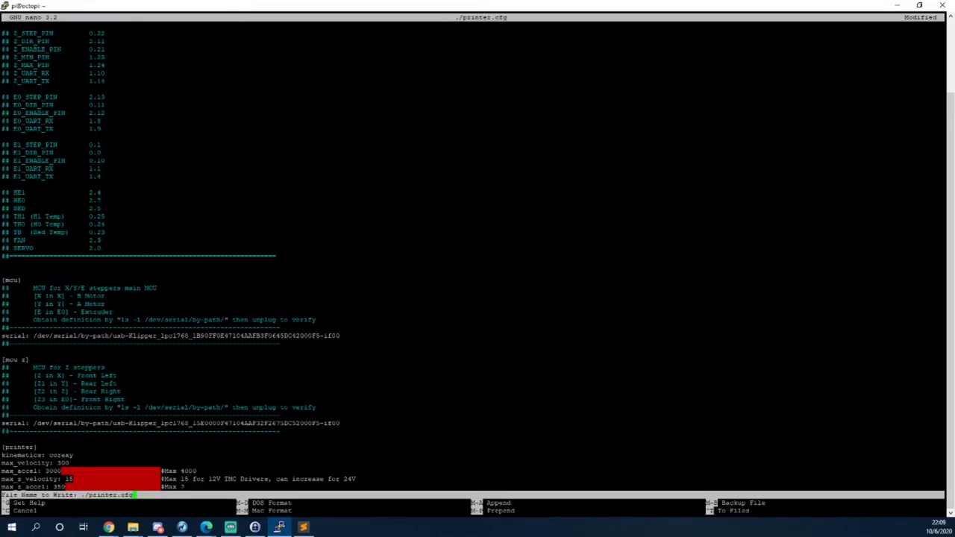
pyautogui.press('Return')
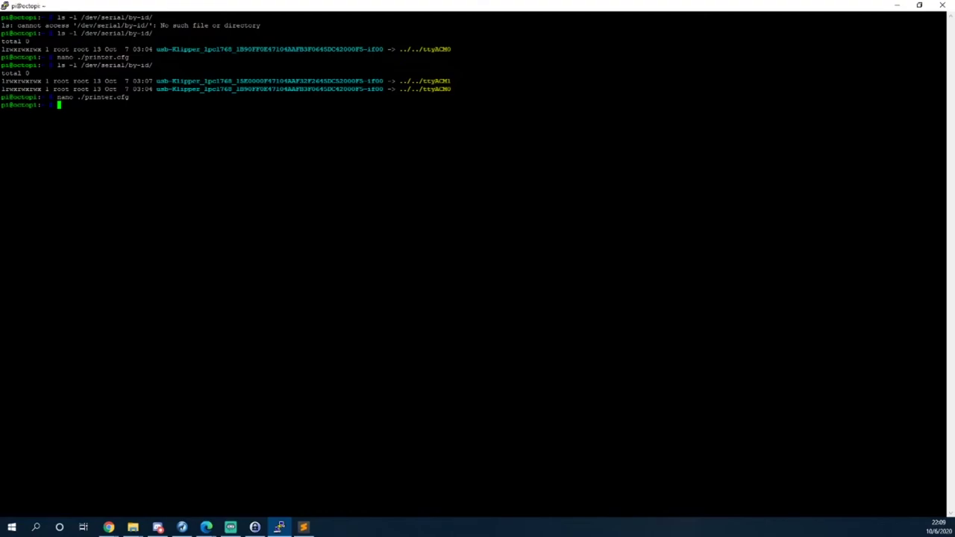
# Reboot the Raspberry Pi with sudo reboot and close the disconnected PuTTY window.
pyautogui.write('restart')
pyautogui.press('Return')
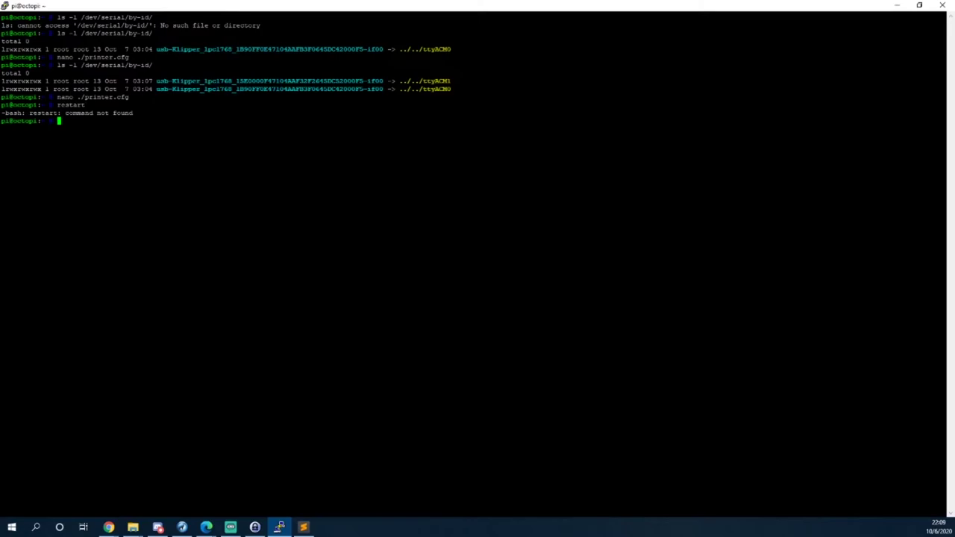
pyautogui.write('sudo reboot')
pyautogui.press('Return')
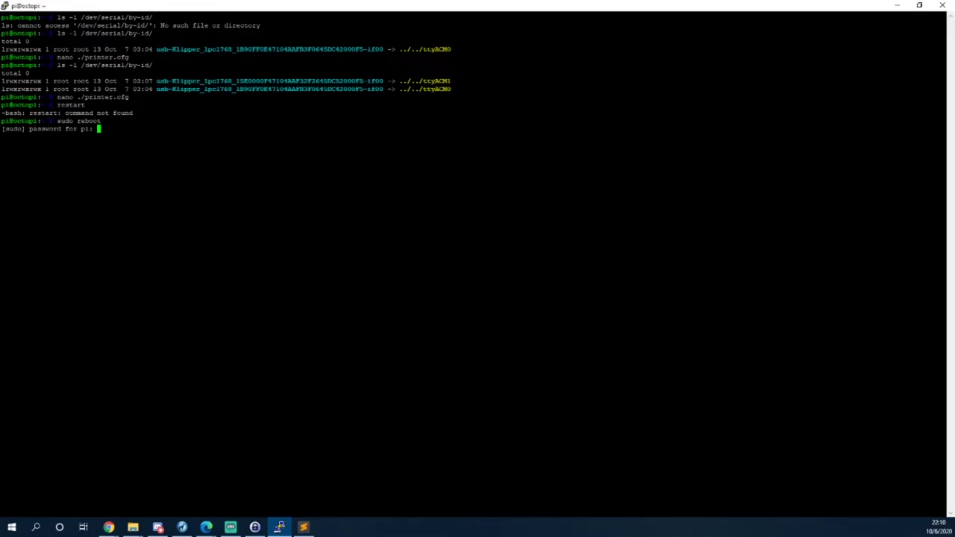
pyautogui.press('Return')
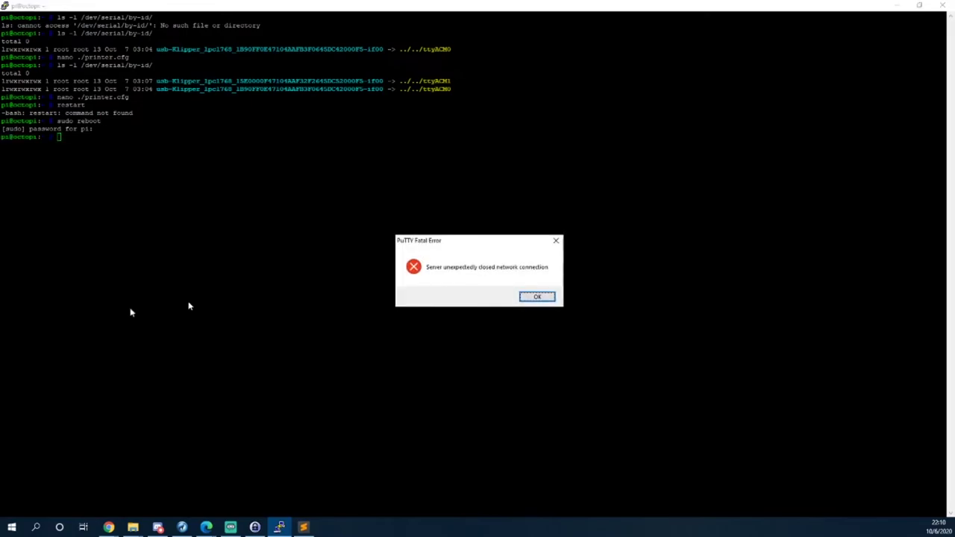
pyautogui.click(550, 300)
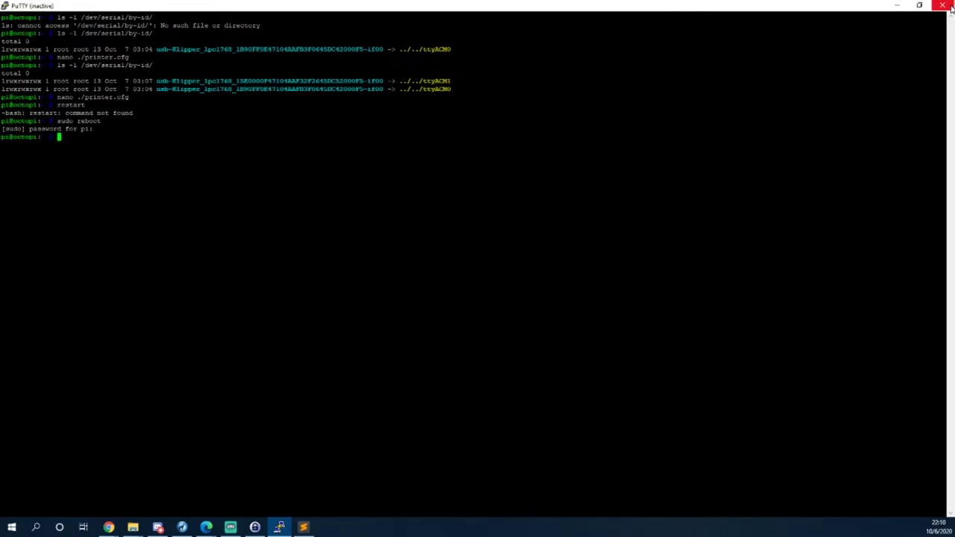
pyautogui.click(944, 6)
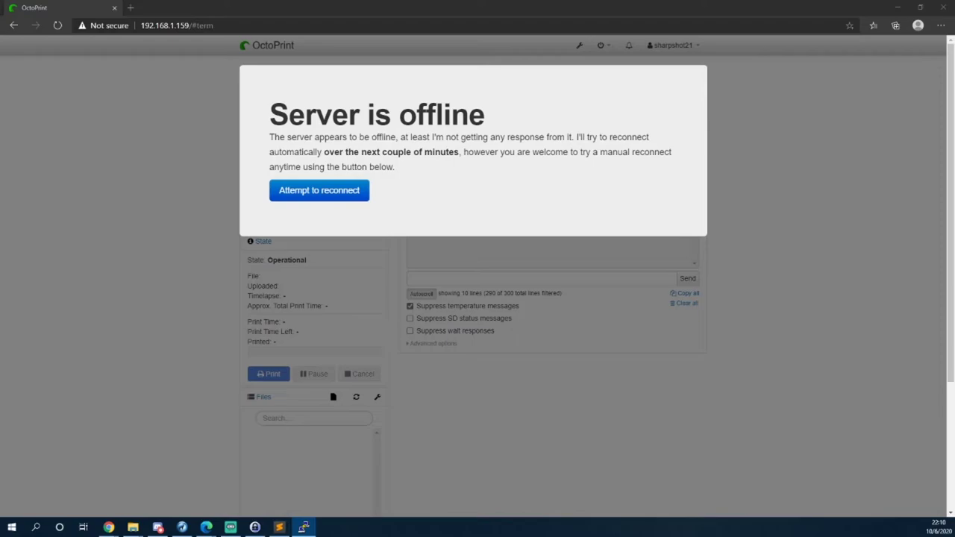
# Attempt to reconnect, then reload the OctoPrint page after the Pi reboot.
pyautogui.click(337, 192)
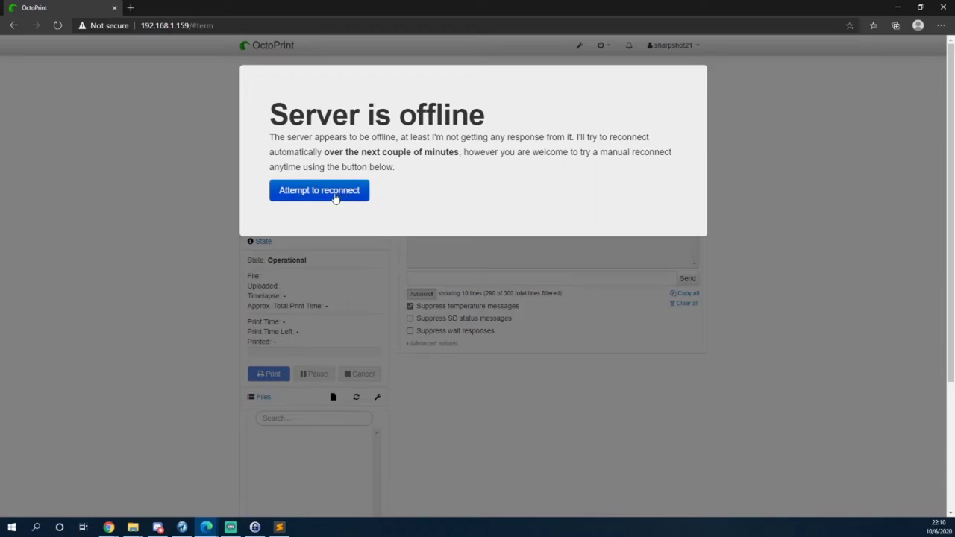
pyautogui.click(197, 27)
pyautogui.press('Return')
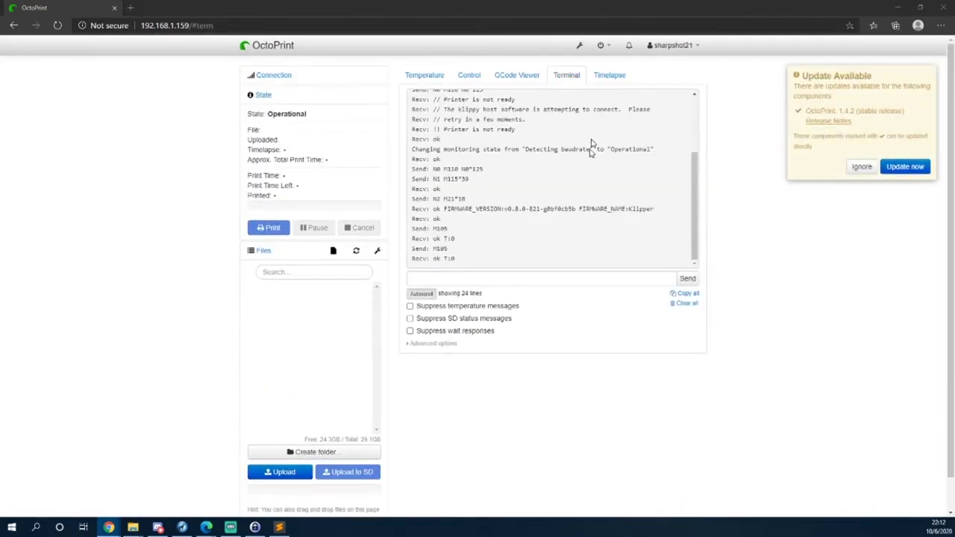
# Review the terminal log's baudrate detection, klippy host connection and ok T:0 lines.
pyautogui.scroll(2, 599, 209)
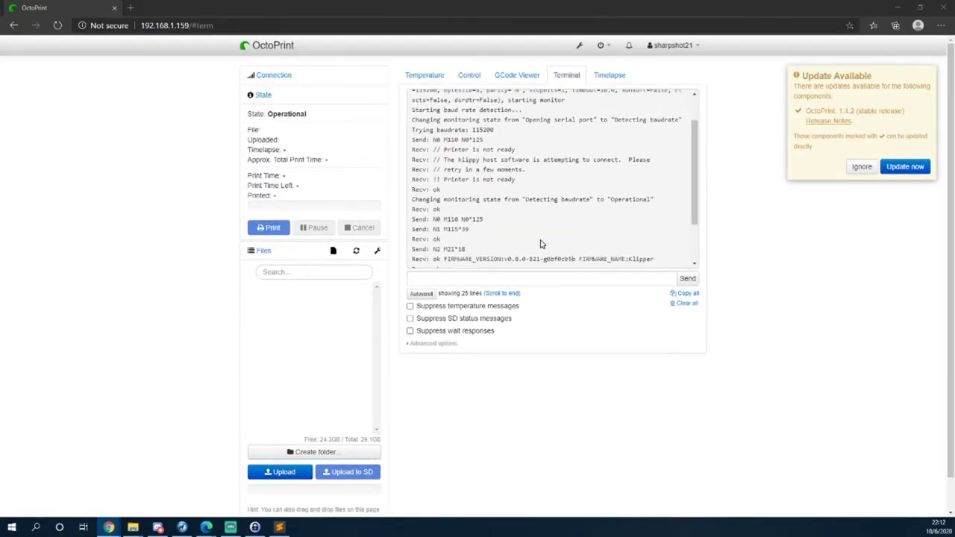
pyautogui.scroll(2, 552, 216)
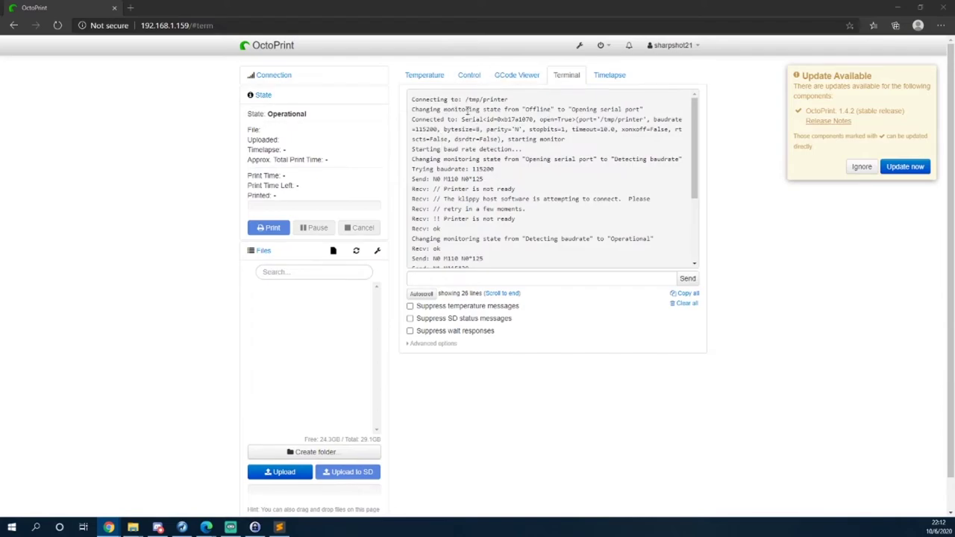
pyautogui.moveTo(443, 159); pyautogui.dragTo(649, 160)
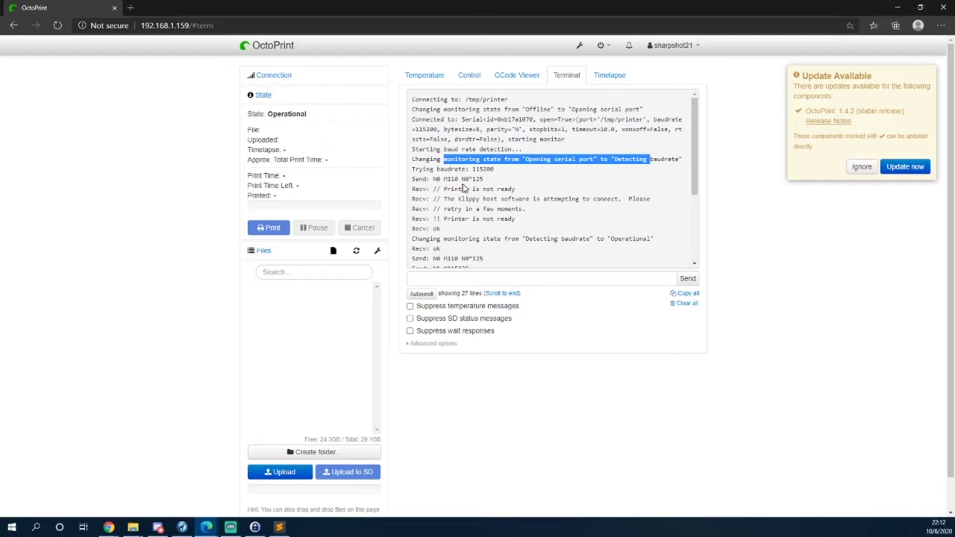
pyautogui.moveTo(480, 198); pyautogui.dragTo(618, 199)
pyautogui.moveTo(444, 209); pyautogui.dragTo(635, 238)
pyautogui.scroll(-1, 512, 257)
pyautogui.scroll(-1, 512, 256)
pyautogui.moveTo(488, 212); pyautogui.dragTo(570, 218)
pyautogui.scroll(-1, 572, 227)
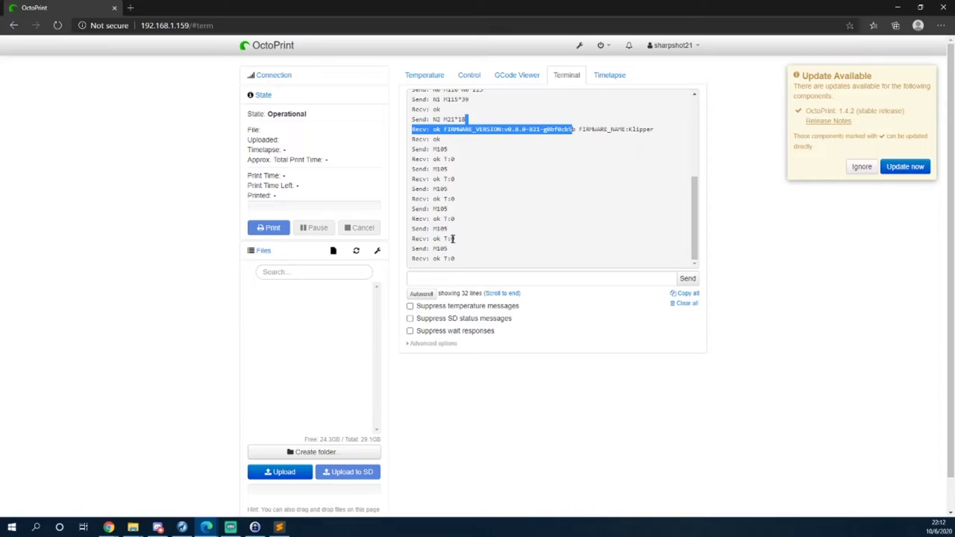
pyautogui.moveTo(434, 238)
pyautogui.mouseDown()
pyautogui.moveTo(477, 232)
pyautogui.moveTo(452, 237)
pyautogui.mouseUp()
# Glance at the Temperature tab, then enable Suppress temperature messages in the Terminal.
pyautogui.click(425, 75)
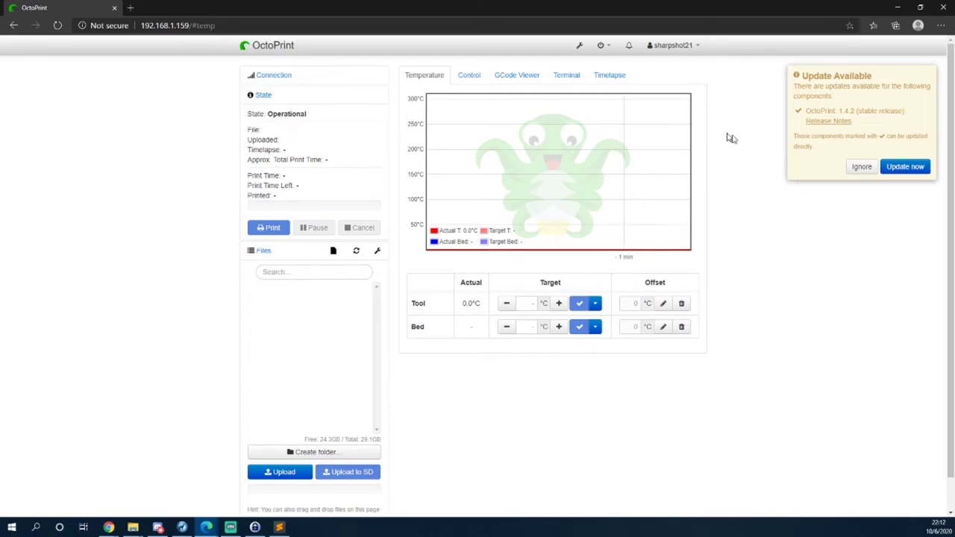
pyautogui.click(579, 75)
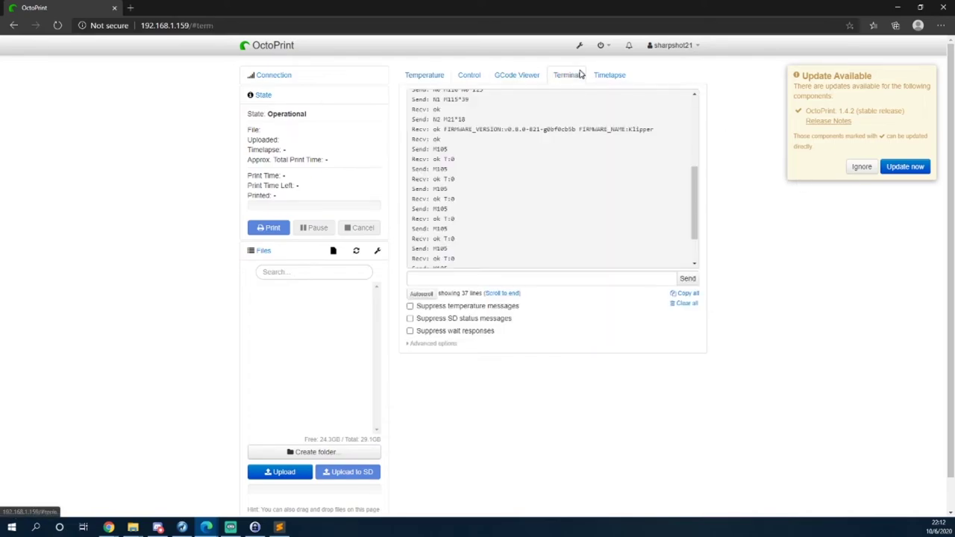
pyautogui.scroll(-1, 573, 196)
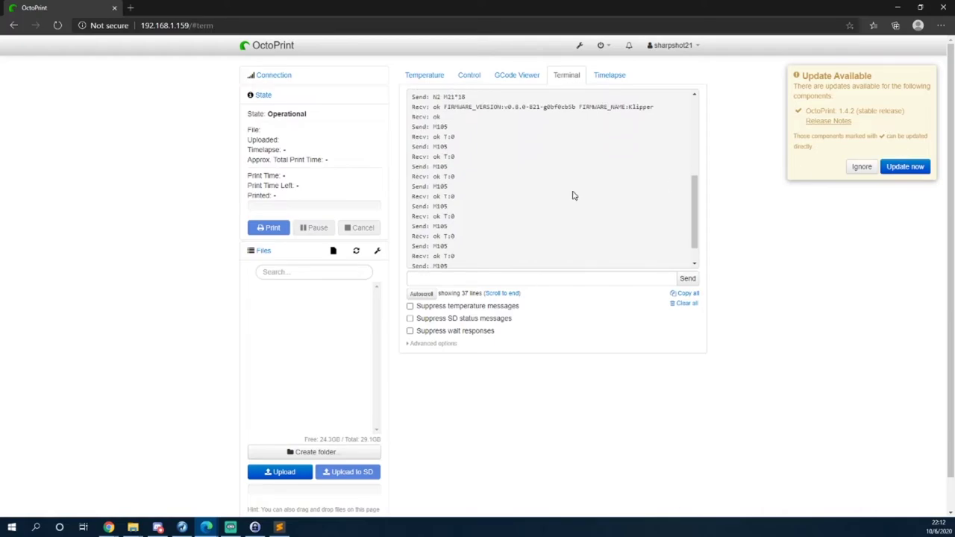
pyautogui.scroll(-1, 574, 200)
pyautogui.click(452, 271)
pyautogui.scroll(1, 468, 296)
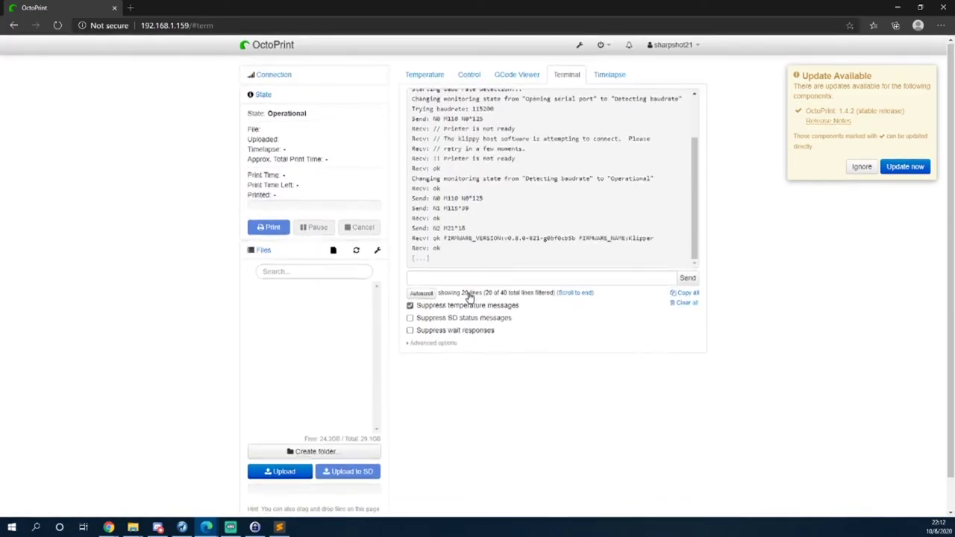
# Send Status to the printer and read the Unable to connect and FIRMWARE_RESTART advice.
pyautogui.click(474, 283)
pyautogui.write('Status')
pyautogui.press('Return')
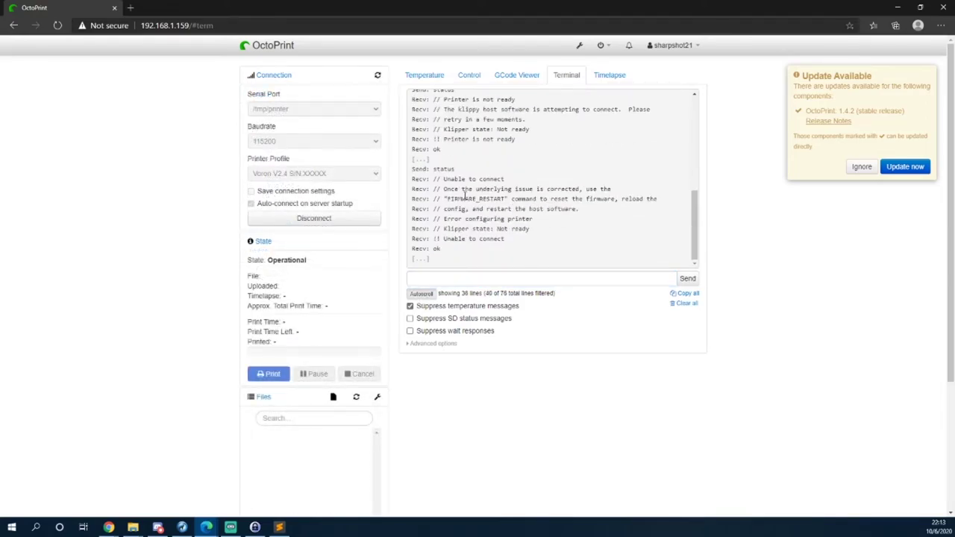
pyautogui.moveTo(457, 189); pyautogui.dragTo(625, 190)
pyautogui.doubleClick(470, 179)
pyautogui.moveTo(460, 198); pyautogui.dragTo(636, 199)
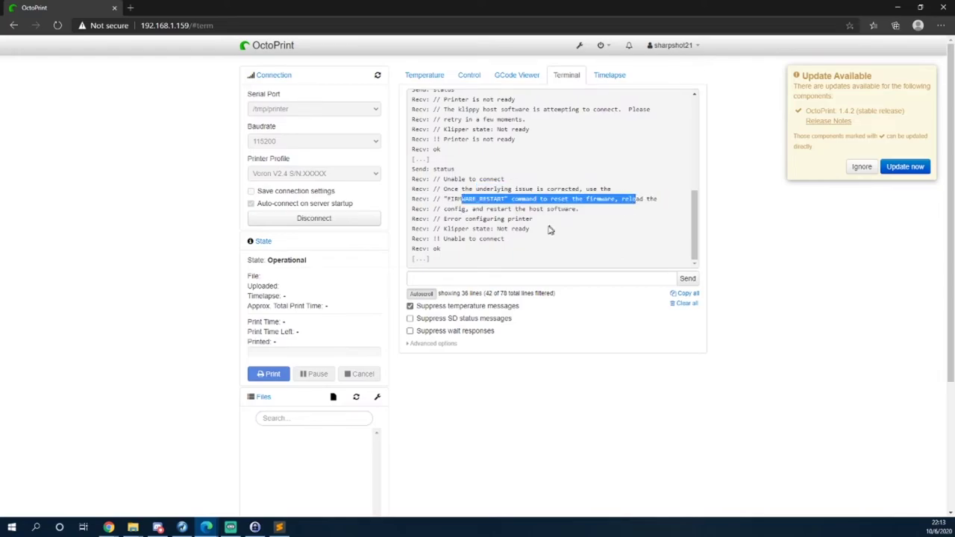
# Send FIRMWARE_RESTART, keeping temperature messages suppressed in the log.
pyautogui.click(480, 277)
pyautogui.write('F')
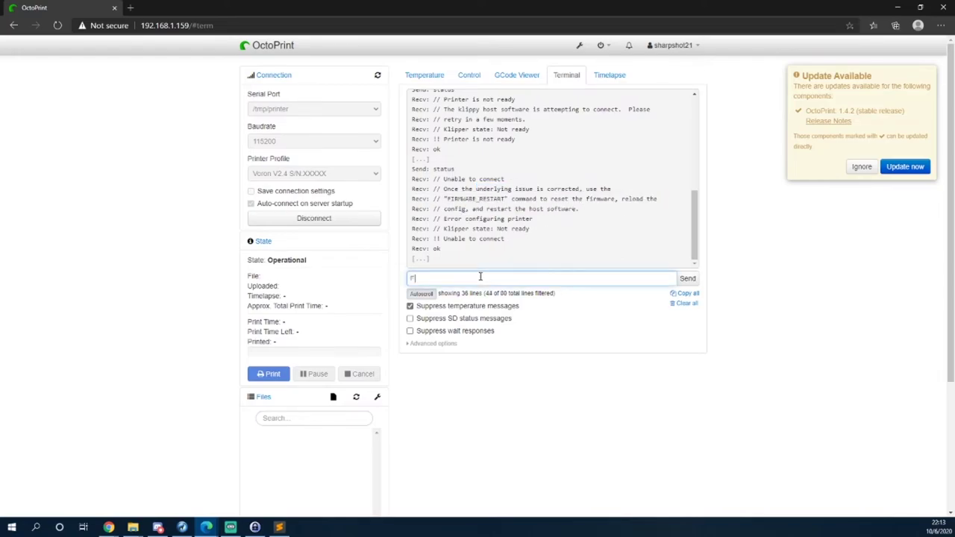
pyautogui.write('IRMWARE_RESTART')
pyautogui.press('Return')
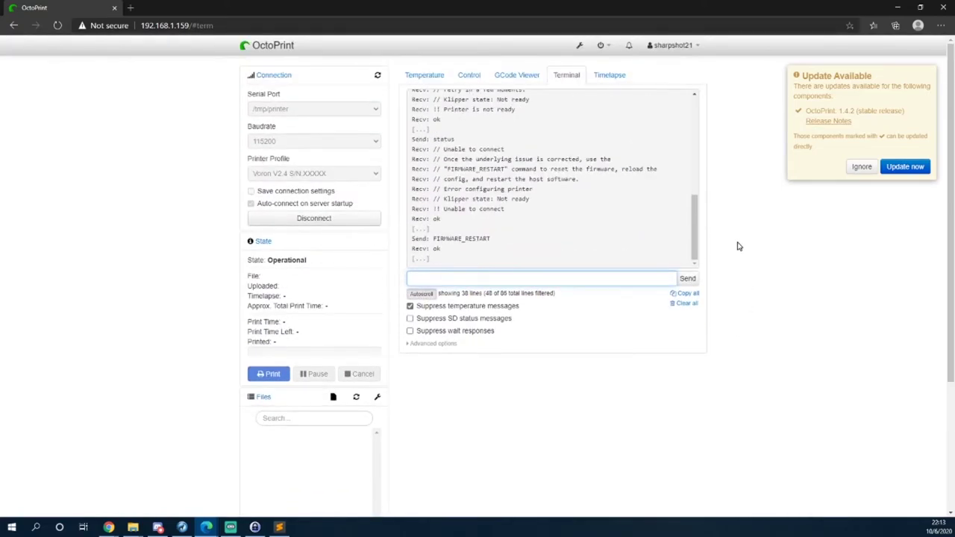
pyautogui.click(461, 307)
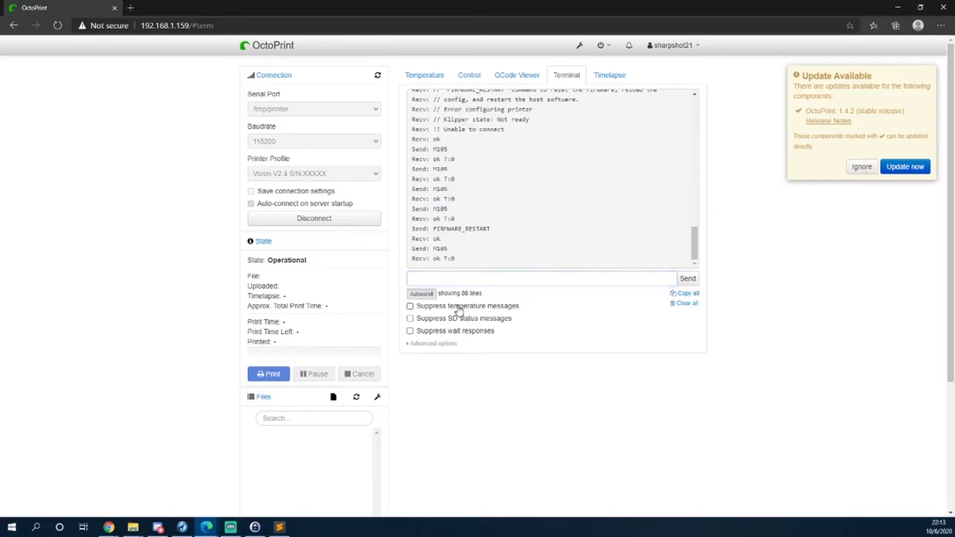
pyautogui.click(457, 309)
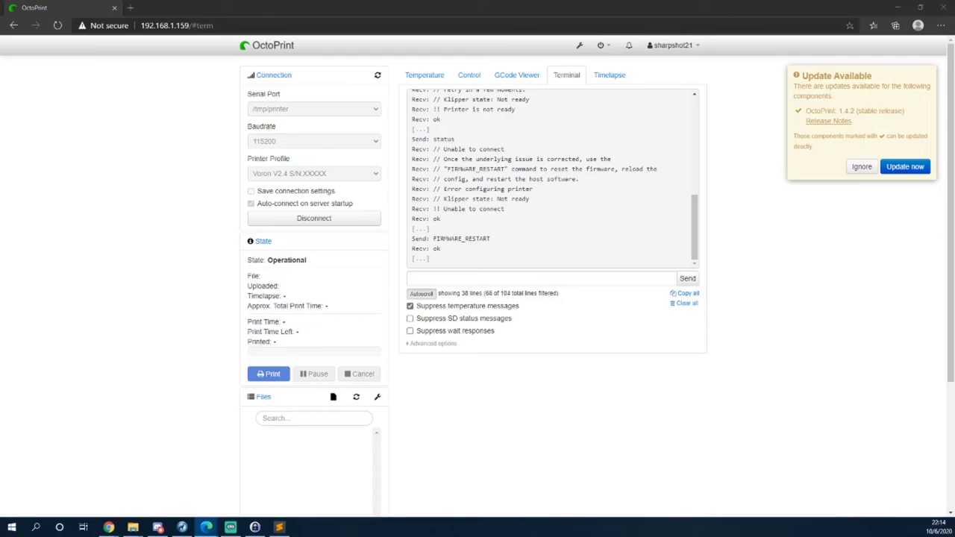
# Query Klipper's status again and check the klippy host connection message.
pyautogui.click(520, 254)
pyautogui.write('status')
pyautogui.press('Return')
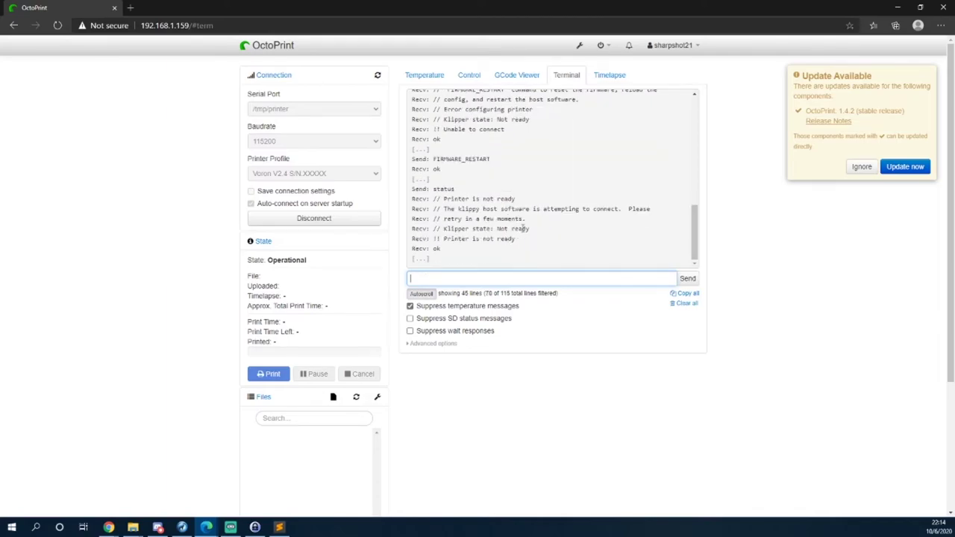
pyautogui.scroll(1, 521, 231)
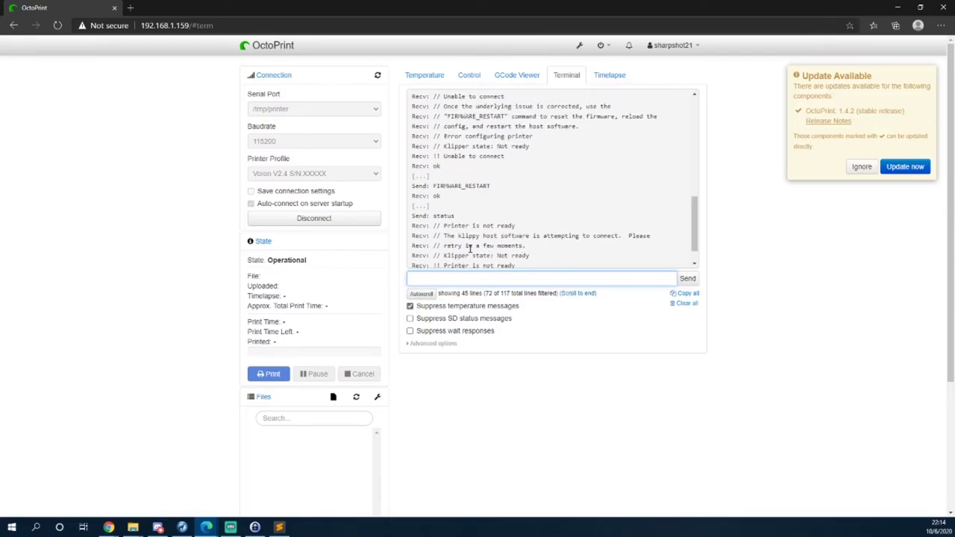
pyautogui.moveTo(493, 236); pyautogui.dragTo(639, 236)
pyautogui.click(518, 276)
pyautogui.write('statys')
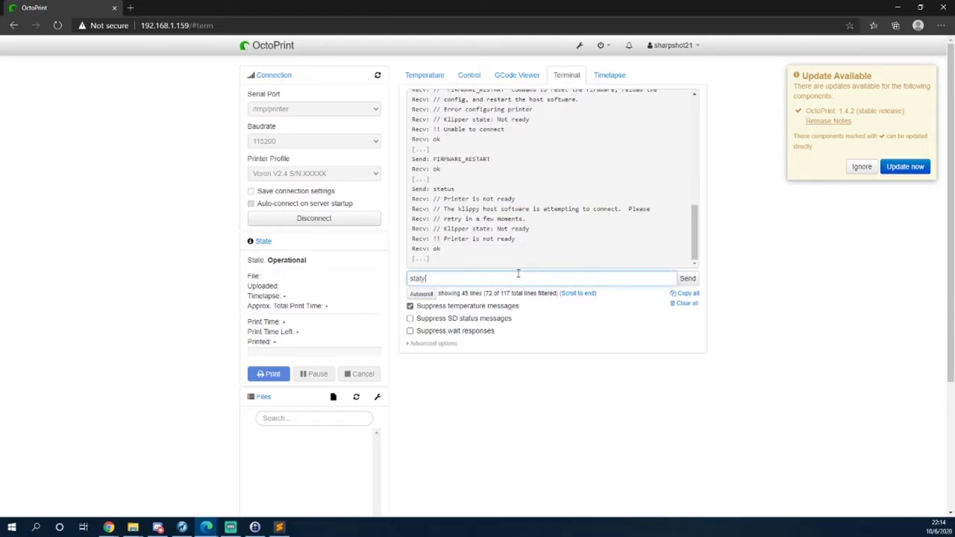
pyautogui.press('BackSpace')
pyautogui.press('BackSpace')
pyautogui.write('us')
pyautogui.press('Return')
# Turn on log autoscroll, then view the Control and Temperature tabs.
pyautogui.scroll(-2, 565, 222)
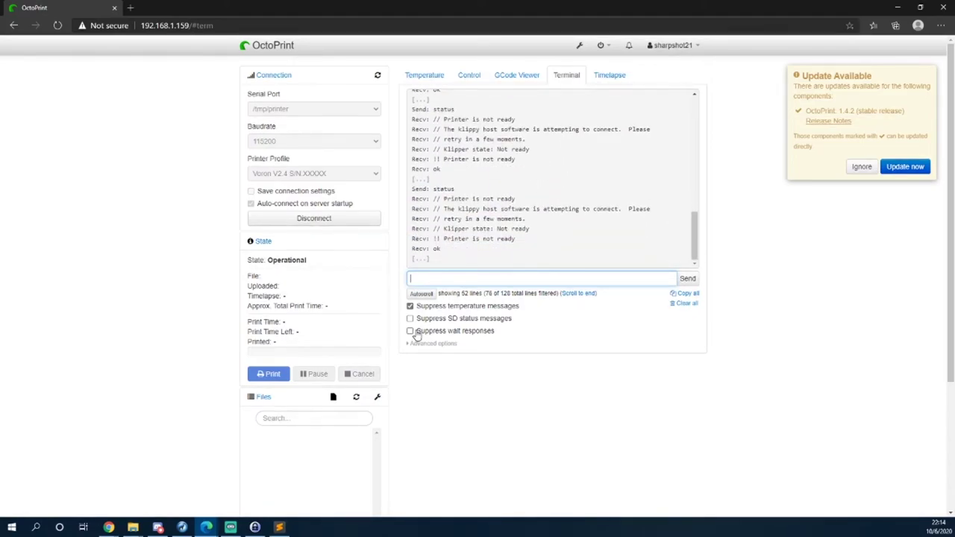
pyautogui.click(419, 294)
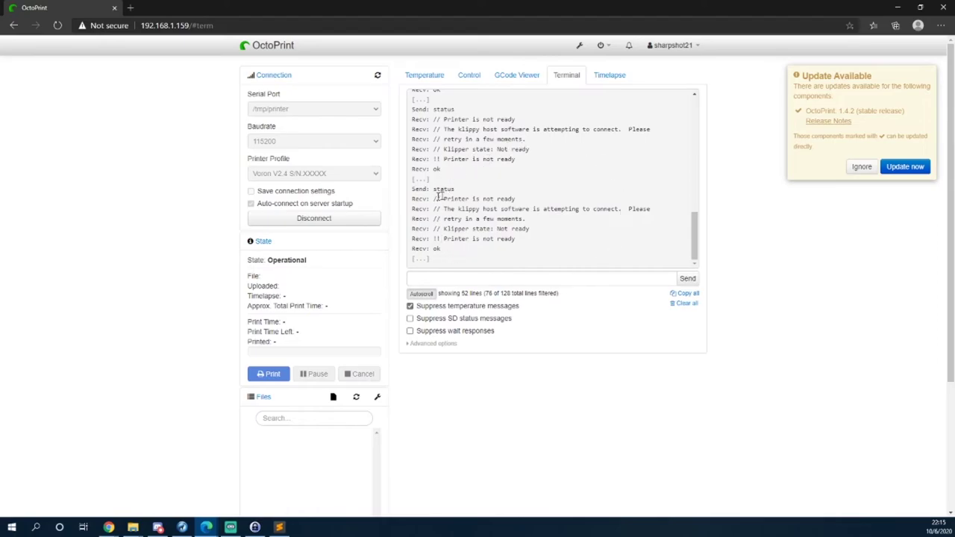
pyautogui.click(470, 74)
pyautogui.click(425, 76)
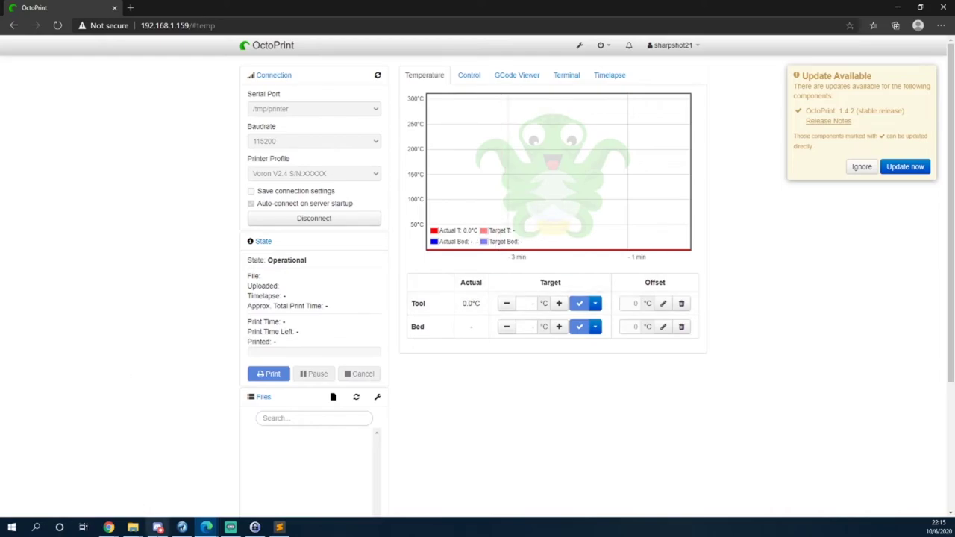
# Read the Unable to connect and Error configuring printer messages in the terminal log.
pyautogui.moveTo(243, 530)
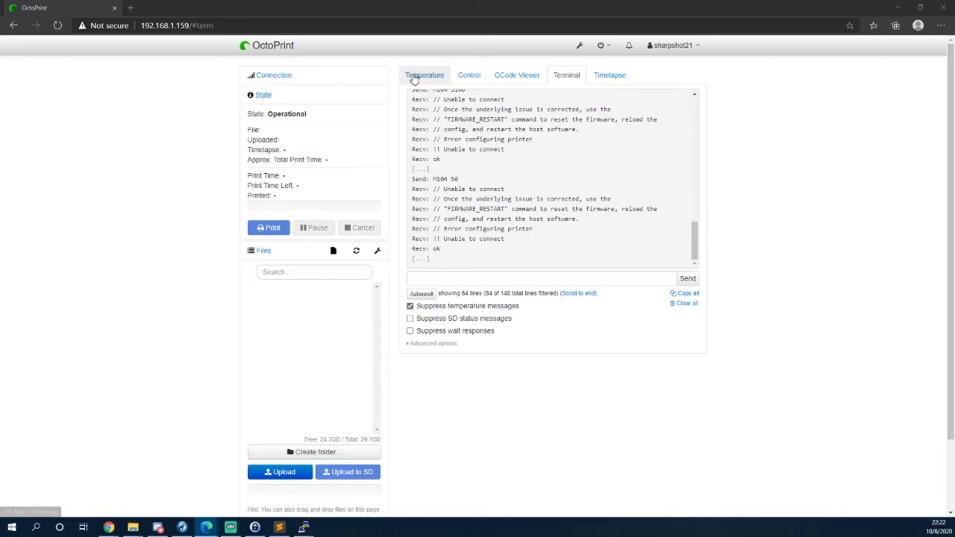
# Search Plugin Manager's installed plugins for klipper, then open the Get More catalogue.
pyautogui.click(578, 47)
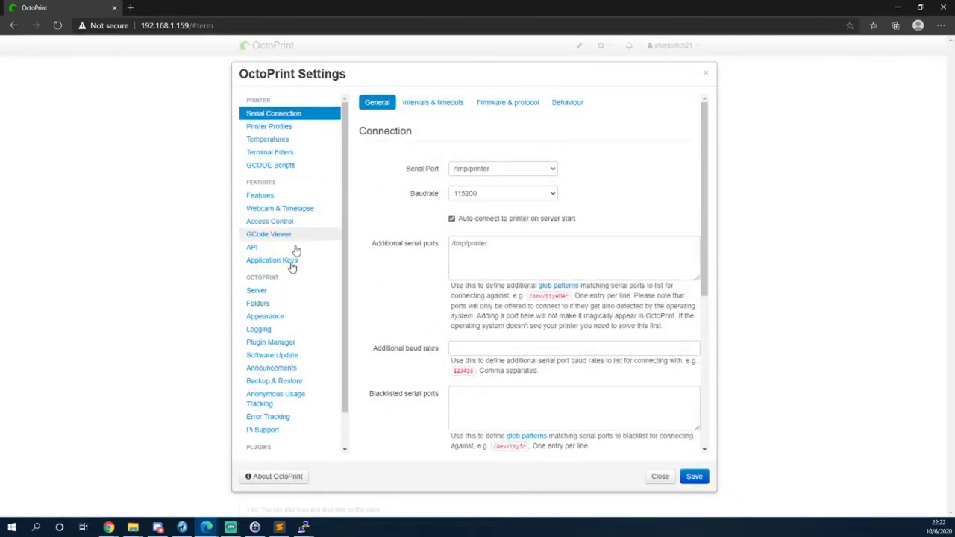
pyautogui.click(283, 345)
pyautogui.click(411, 151)
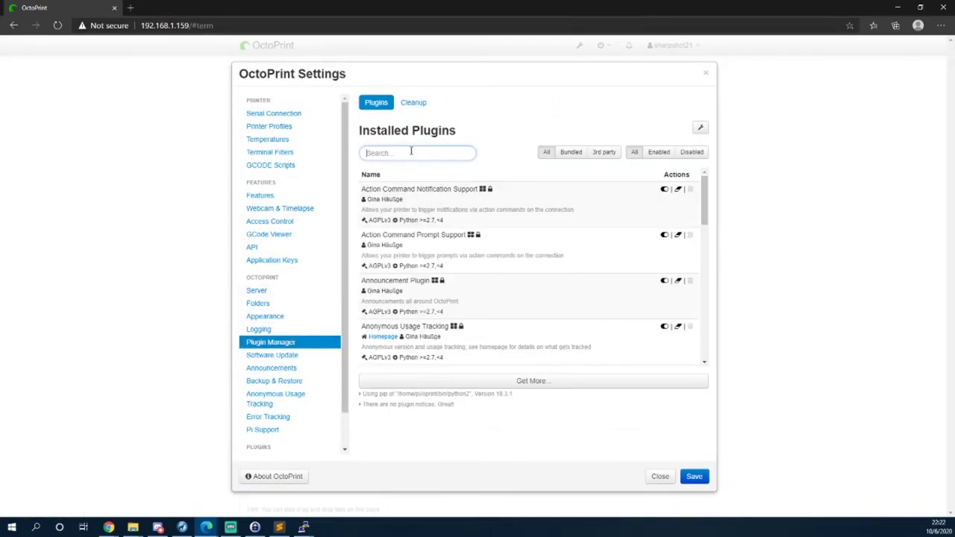
pyautogui.write('c')
pyautogui.write('cto')
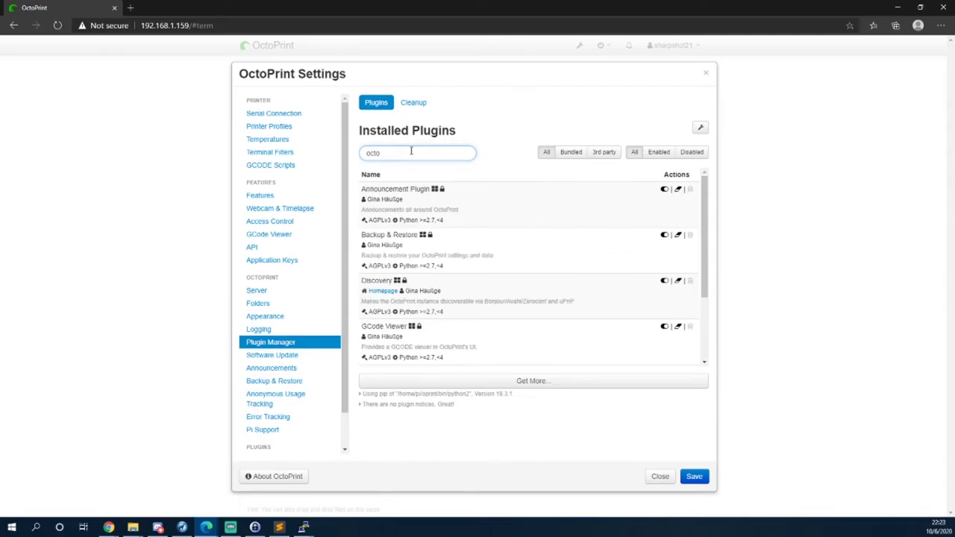
pyautogui.write('klipper')
pyautogui.press('BackSpace')
pyautogui.press('BackSpace')
pyautogui.press('BackSpace')
pyautogui.press('BackSpace')
pyautogui.press('BackSpace')
pyautogui.press('BackSpace')
pyautogui.press('BackSpace')
pyautogui.press('BackSpace')
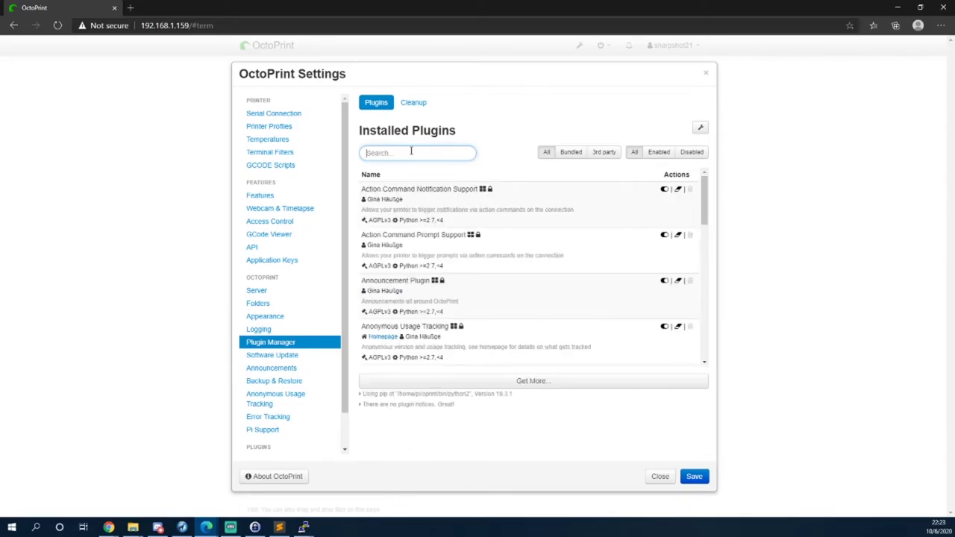
pyautogui.write('klipper')
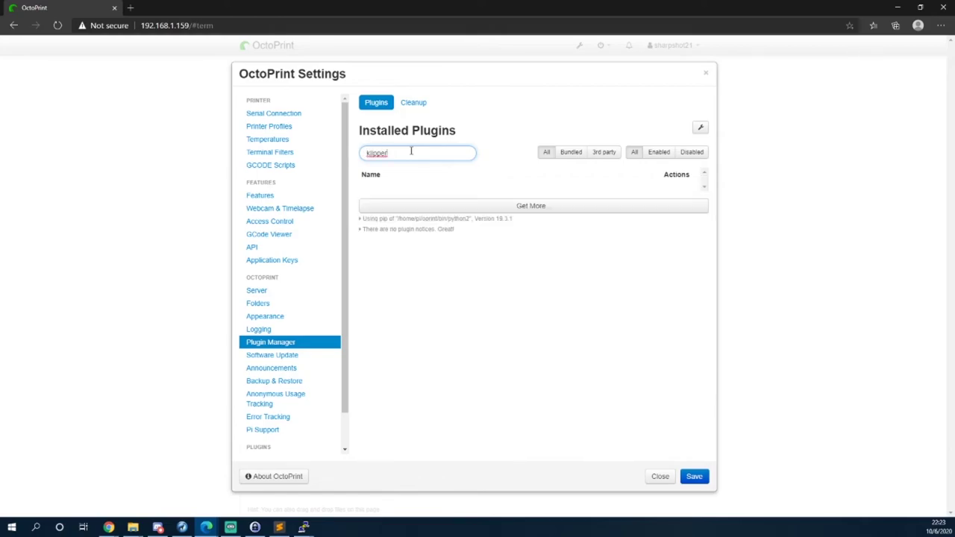
pyautogui.press('BackSpace')
pyautogui.press('BackSpace')
pyautogui.press('BackSpace')
pyautogui.press('BackSpace')
pyautogui.press('BackSpace')
pyautogui.press('BackSpace')
pyautogui.press('BackSpace')
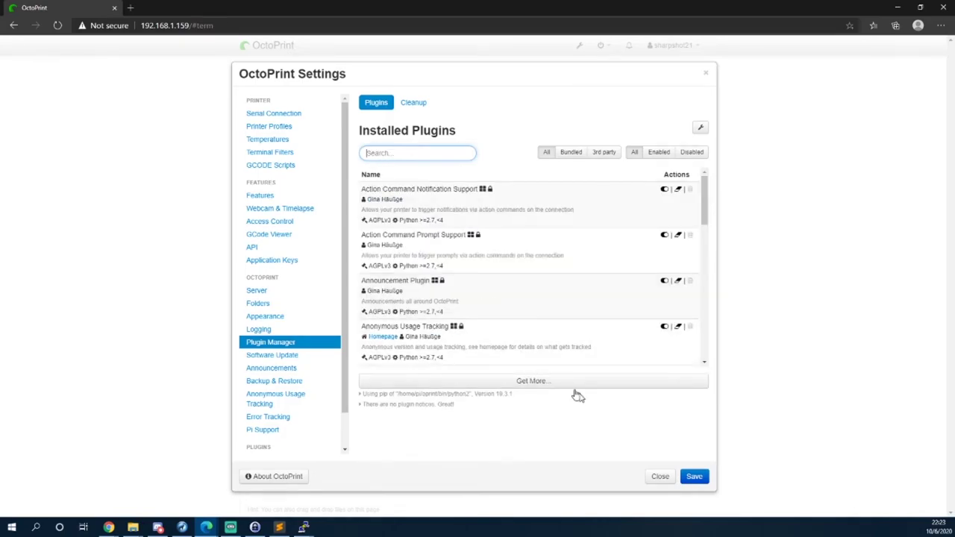
pyautogui.click(580, 386)
# Search the repository for 'octokl' and install the OctoKlipper plugin.
pyautogui.click(391, 121)
pyautogui.write('octokl')
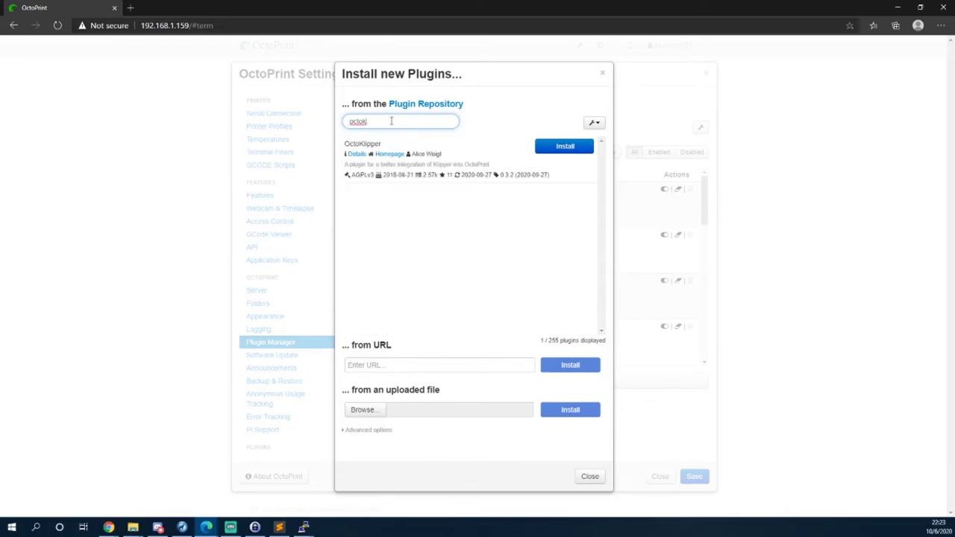
pyautogui.click(538, 150)
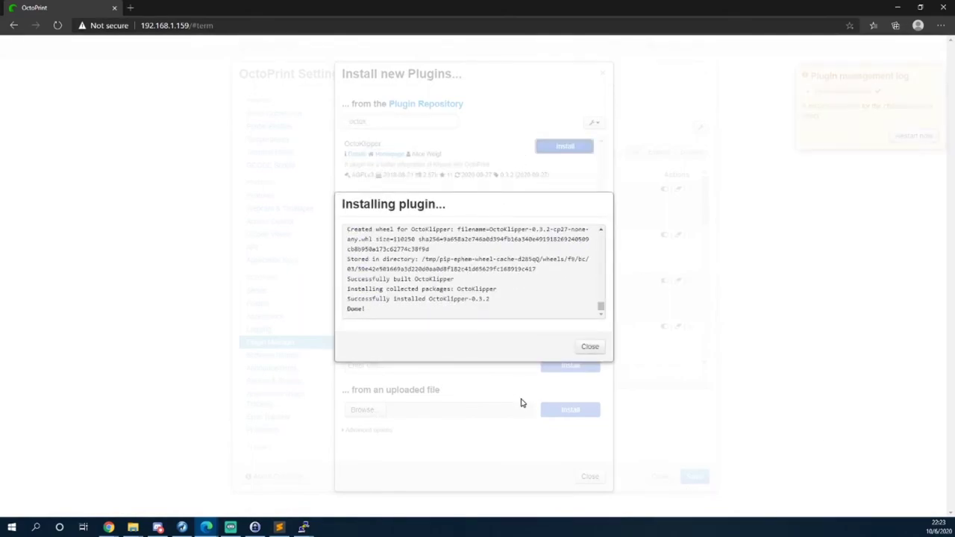
pyautogui.click(595, 346)
# Restart the OctoPrint server and reload the interface.
pyautogui.click(903, 137)
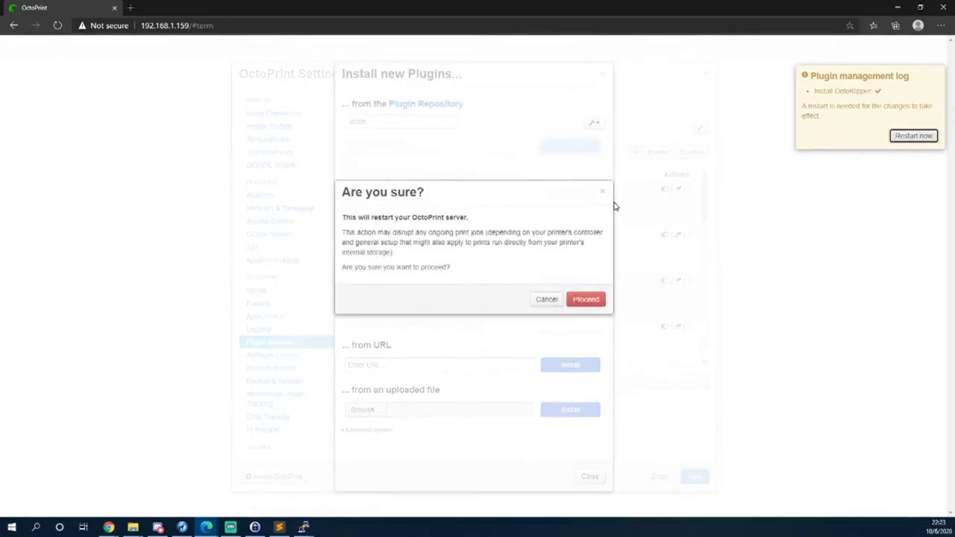
pyautogui.click(586, 328)
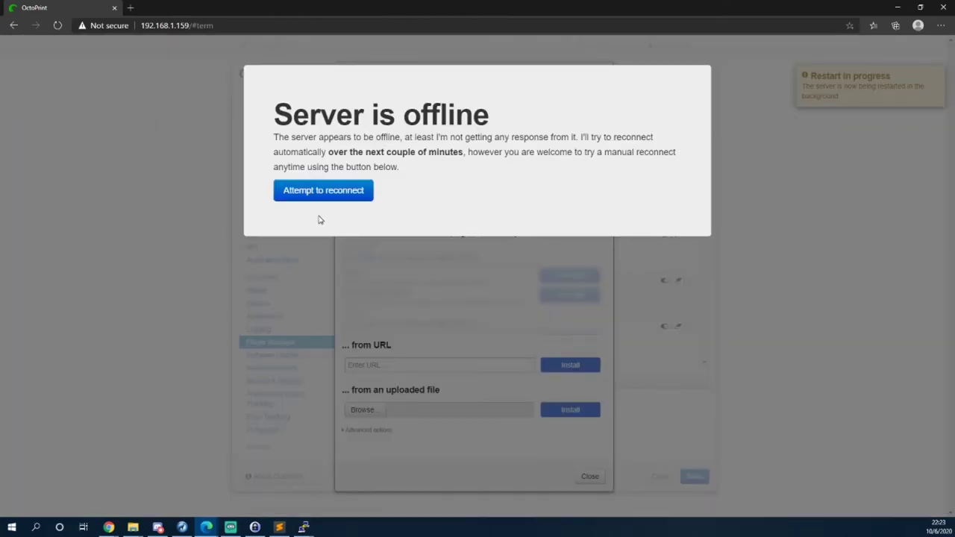
pyautogui.click(326, 191)
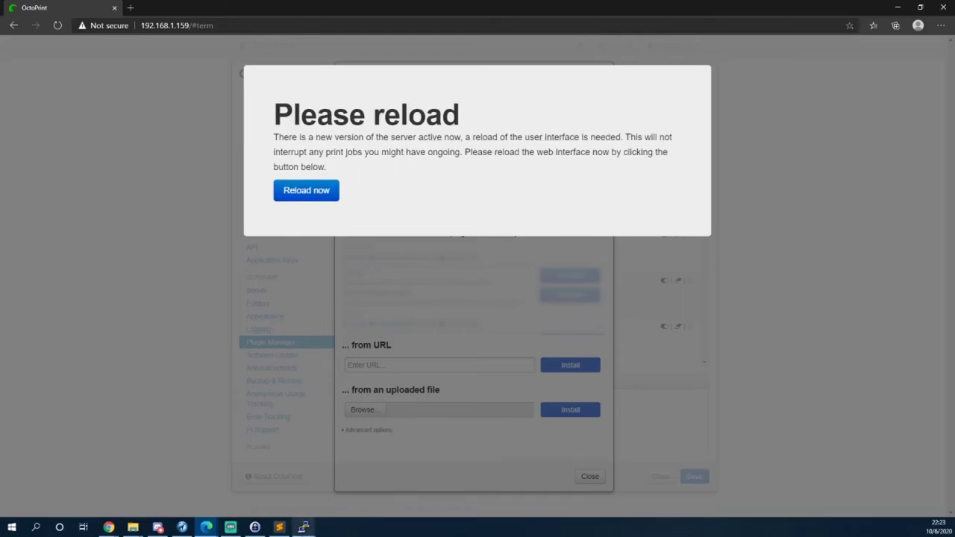
pyautogui.click(292, 191)
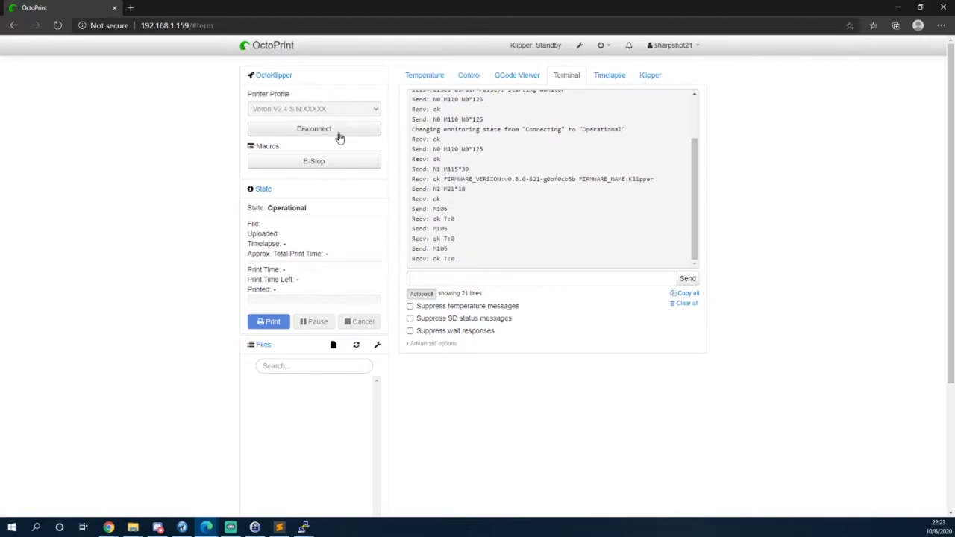
# Open the Klipper tab, press Get Status and read its Unable to connect message.
pyautogui.scroll(3, 550, 201)
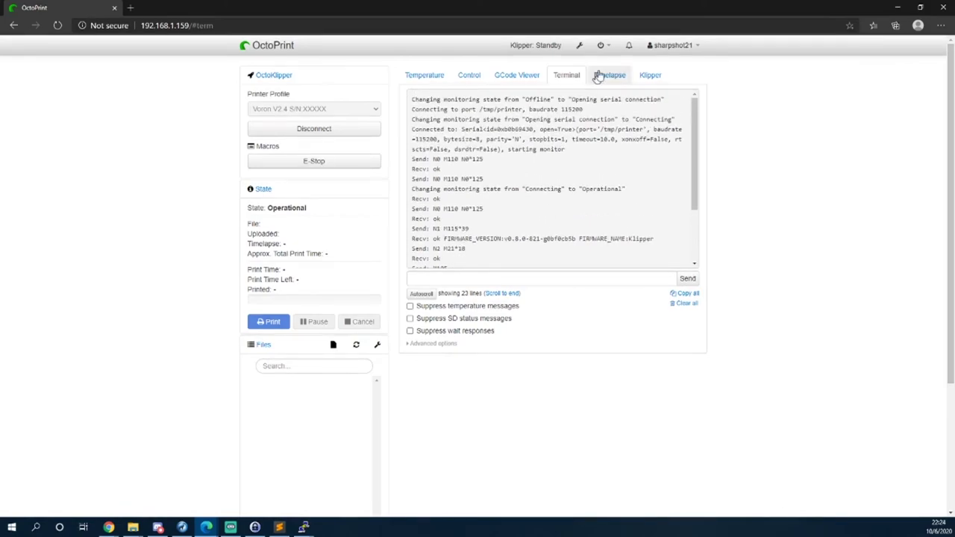
pyautogui.click(652, 78)
pyautogui.click(646, 100)
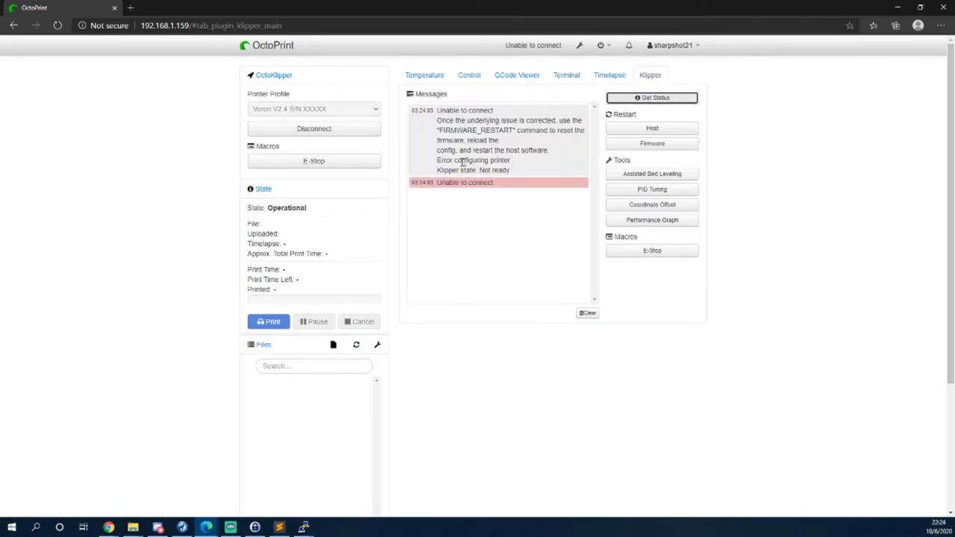
pyautogui.moveTo(437, 154); pyautogui.dragTo(501, 146)
pyautogui.click(532, 151)
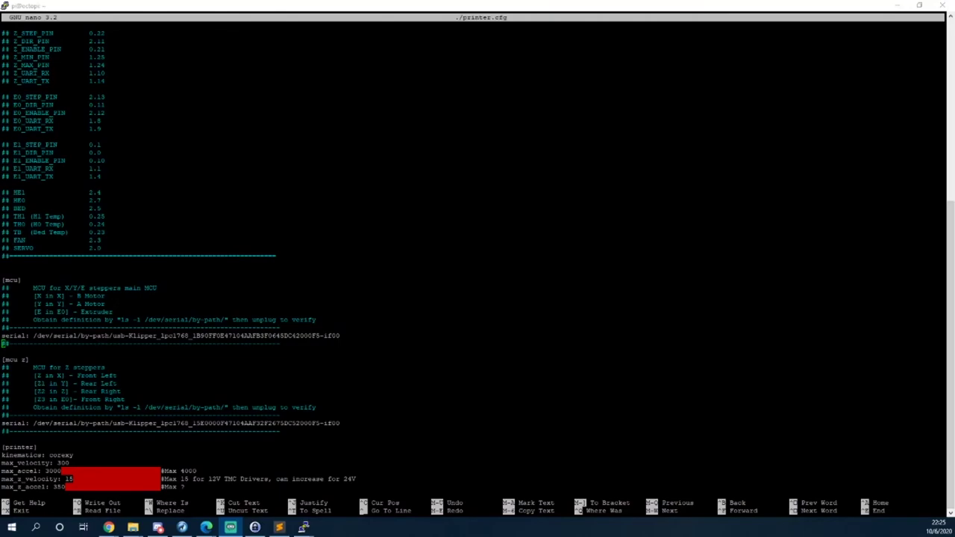
# Switch the [mcu] and [mcu z] serial paths from by-path to by-id, then save printer.cfg and exit nano.
pyautogui.press('Left')
pyautogui.press('Left')
pyautogui.press('Left')
pyautogui.press('Left')
pyautogui.press('Left')
pyautogui.press('Left')
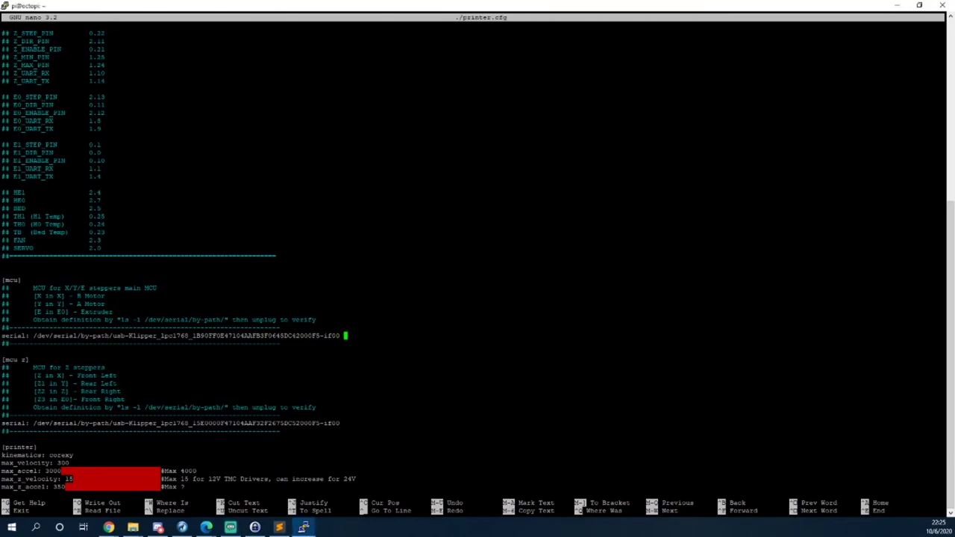
pyautogui.press('Left')
pyautogui.press('Left')
pyautogui.press('Left')
pyautogui.press('Left')
pyautogui.press('Left')
pyautogui.press('Left')
pyautogui.press('Left')
pyautogui.press('Left')
pyautogui.press('Left')
pyautogui.press('Left')
pyautogui.press('Left')
pyautogui.press('Left')
pyautogui.press('Left')
pyautogui.press('Left')
pyautogui.press('Left')
pyautogui.press('Left')
pyautogui.press('Left')
pyautogui.press('Left')
pyautogui.press('Left')
pyautogui.press('Left')
pyautogui.press('Left')
pyautogui.press('Left')
pyautogui.press('BackSpace')
pyautogui.press('BackSpace')
pyautogui.press('BackSpace')
pyautogui.press('BackSpace')
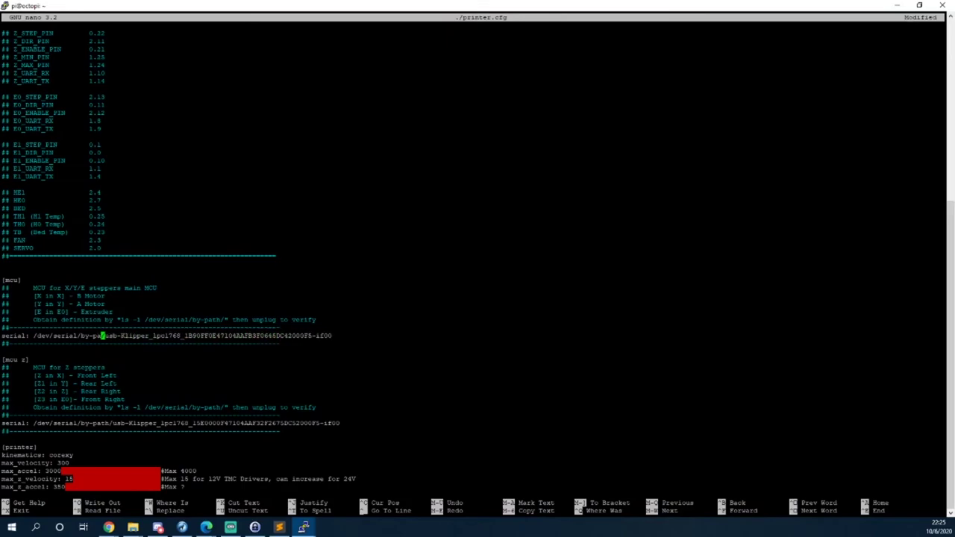
pyautogui.write('id')
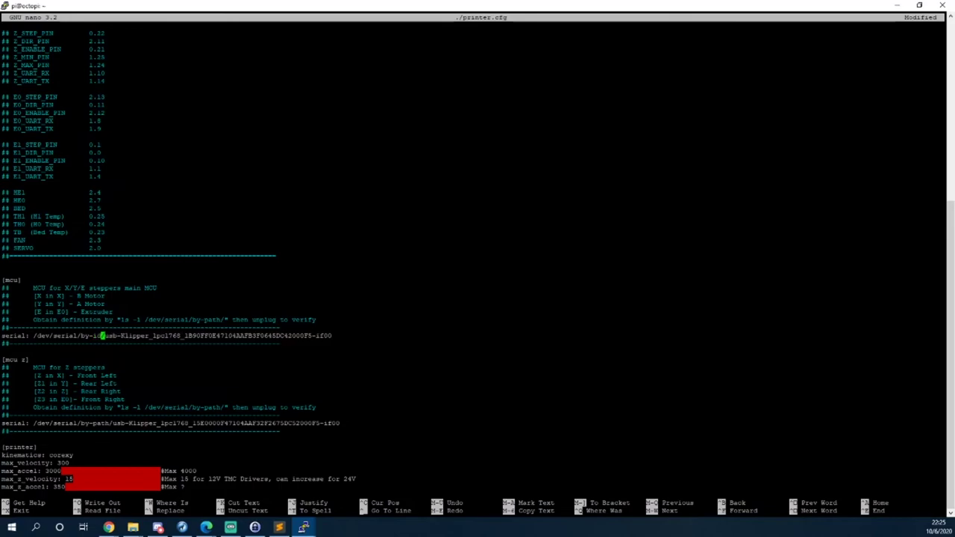
pyautogui.press('Down')
pyautogui.press('Down')
pyautogui.press('Down')
pyautogui.press('Down')
pyautogui.press('Down')
pyautogui.press('Down')
pyautogui.press('Down')
pyautogui.press('Down')
pyautogui.press('Down')
pyautogui.press('Down')
pyautogui.press('Down')
pyautogui.press('Right')
pyautogui.press('Right')
pyautogui.press('BackSpace')
pyautogui.press('BackSpace')
pyautogui.press('BackSpace')
pyautogui.press('BackSpace')
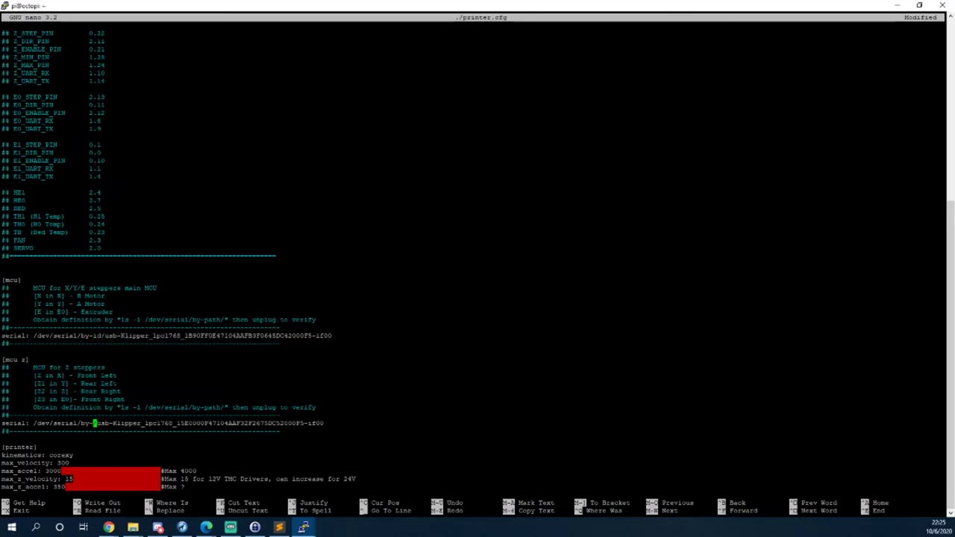
pyautogui.write('id/')
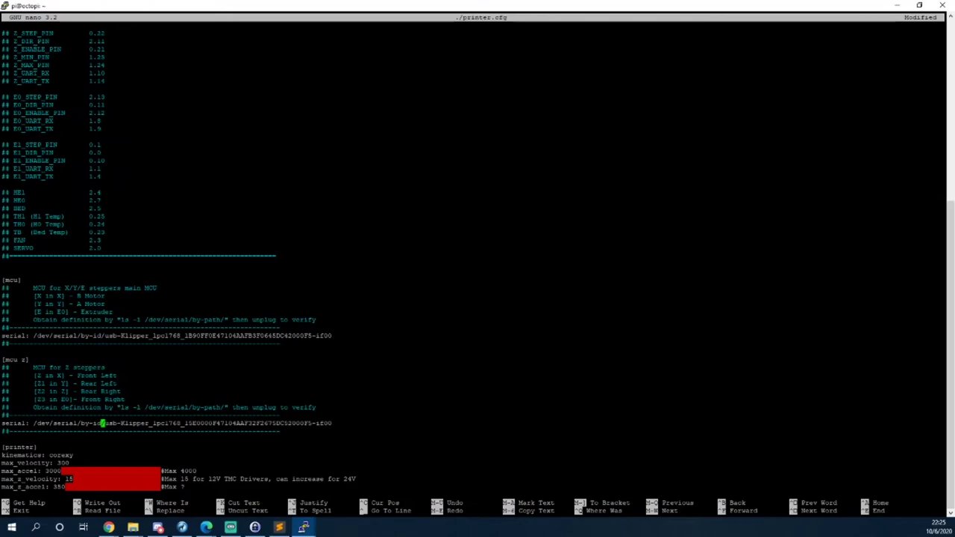
pyautogui.hotkey('ctrl', 'x')
pyautogui.press('y')
pyautogui.press('Return')
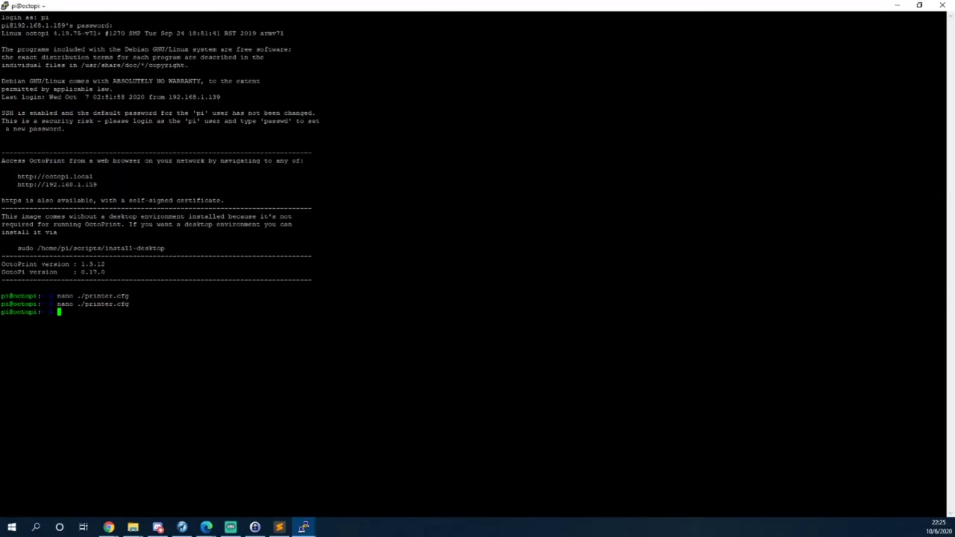
# In the OctoPrint Terminal, hide temperature messages and send FIRMWARE_RESTART to the printer.
pyautogui.moveTo(206, 528)
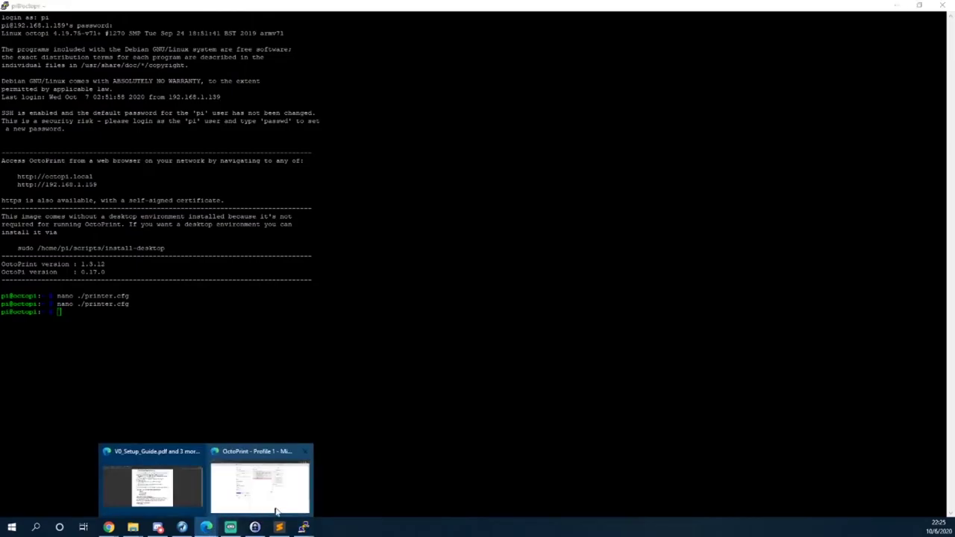
pyautogui.click(276, 496)
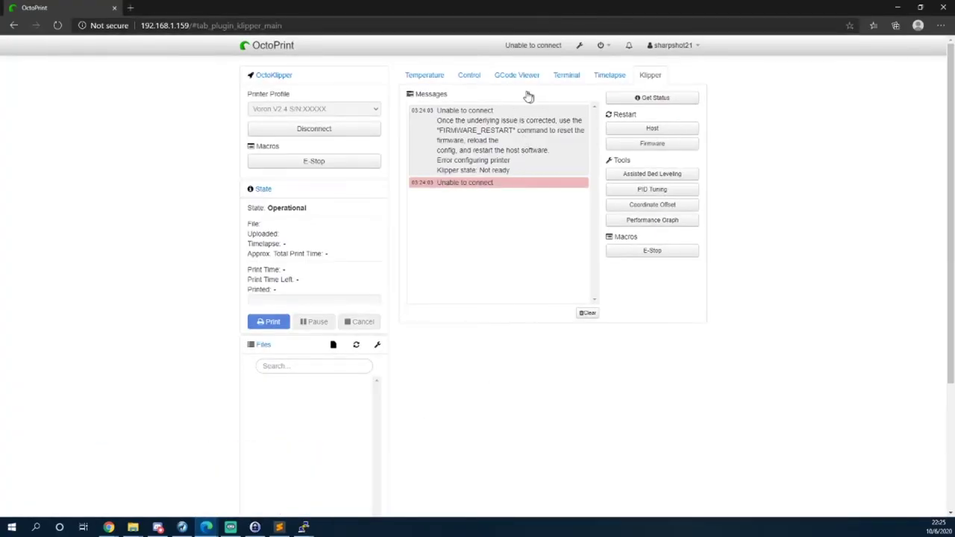
pyautogui.click(567, 75)
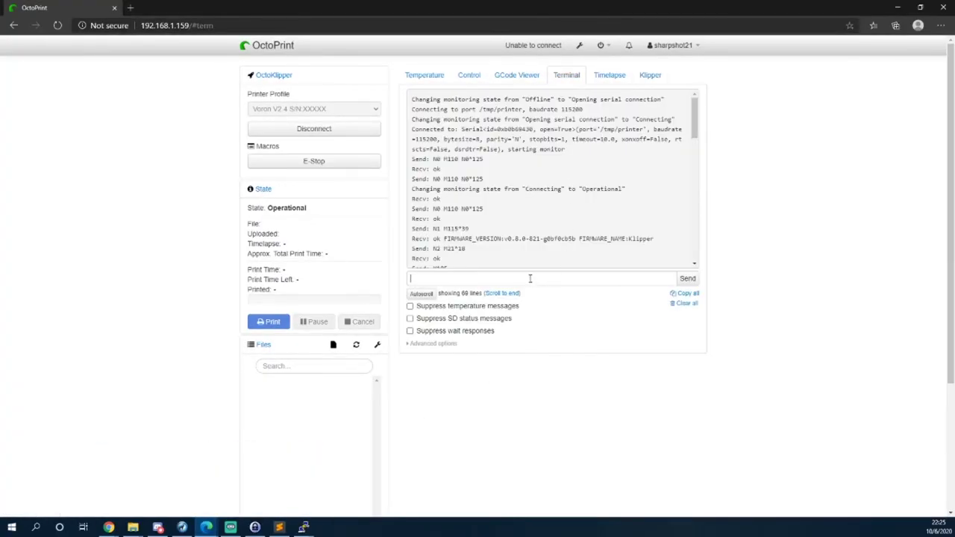
pyautogui.click(540, 279)
pyautogui.click(427, 307)
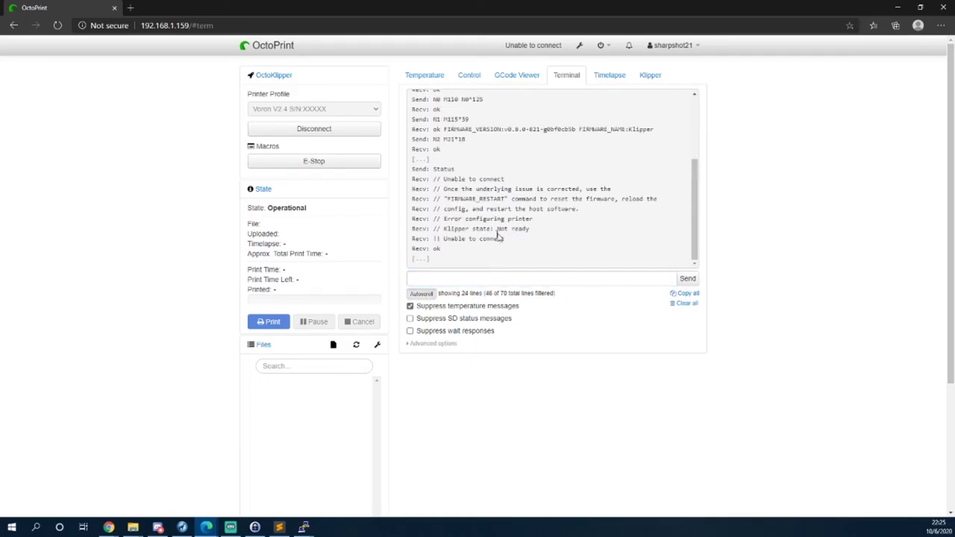
pyautogui.click(497, 278)
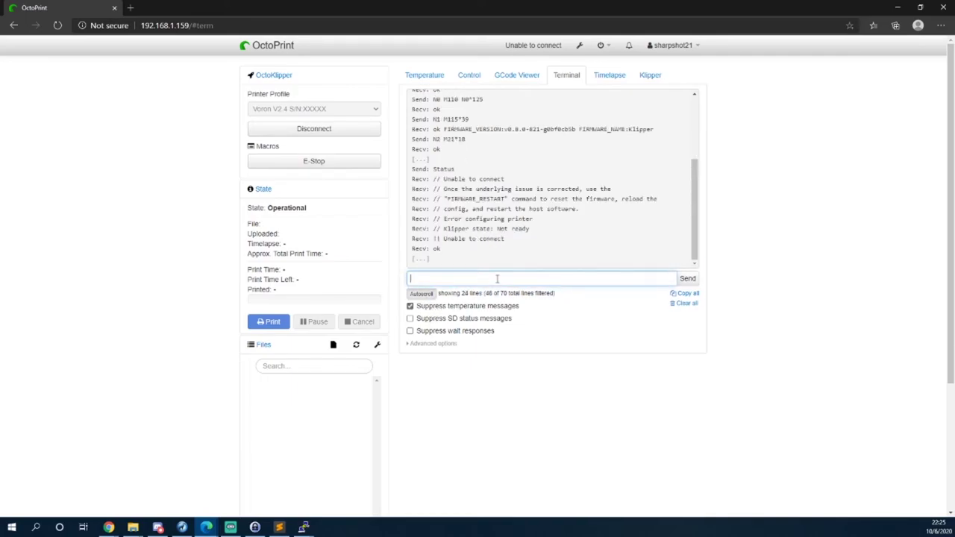
pyautogui.write('f')
pyautogui.write('UI')
pyautogui.write('RMWARE')
pyautogui.write('_RESTART')
pyautogui.press('Return')
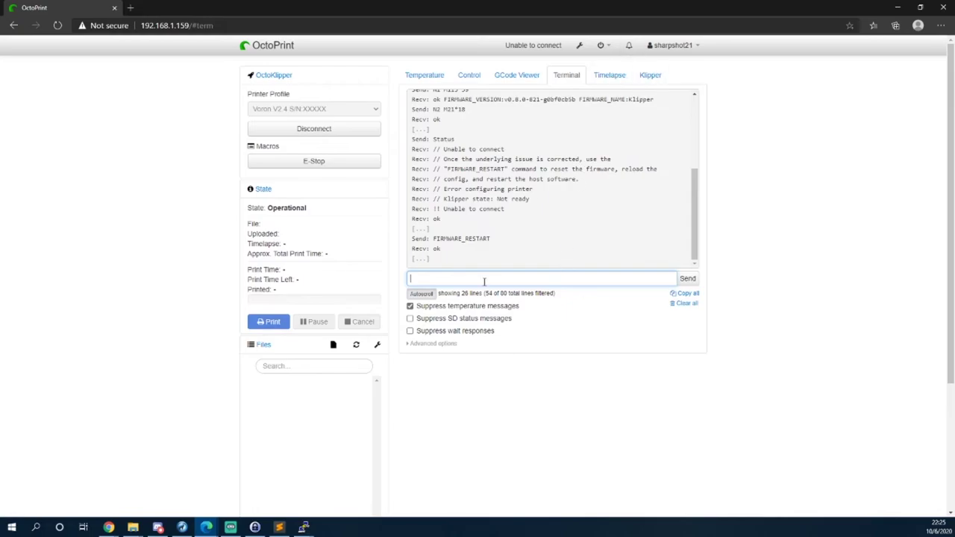
# Send the status command and check the Temperature tab readings.
pyautogui.write('status')
pyautogui.press('Return')
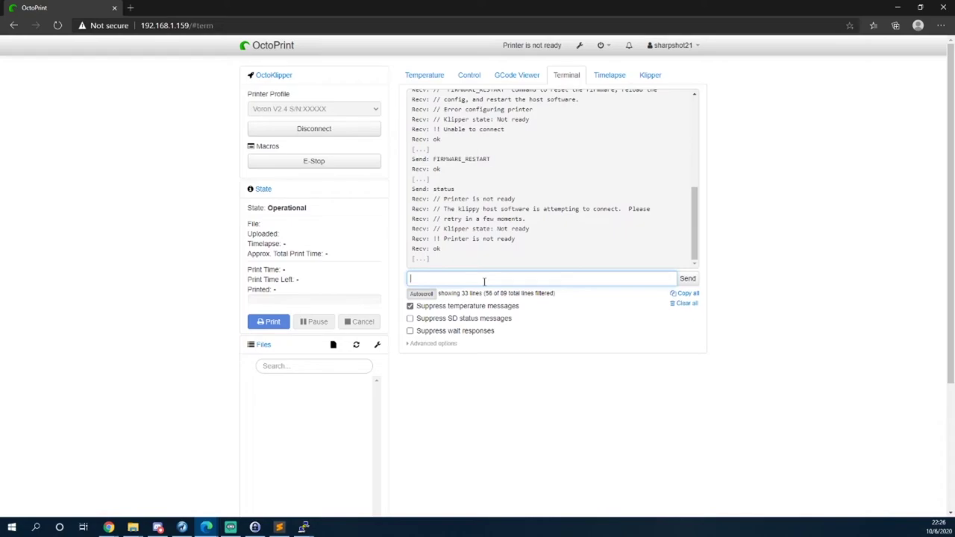
pyautogui.click(409, 82)
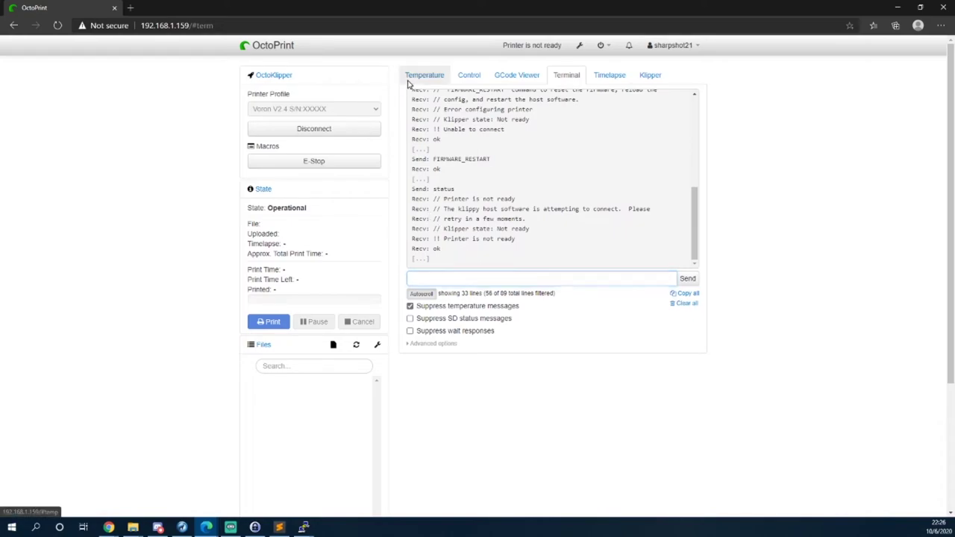
# Disconnect and reconnect the printer from the Terminal tab, then view the temperatures.
pyautogui.click(568, 76)
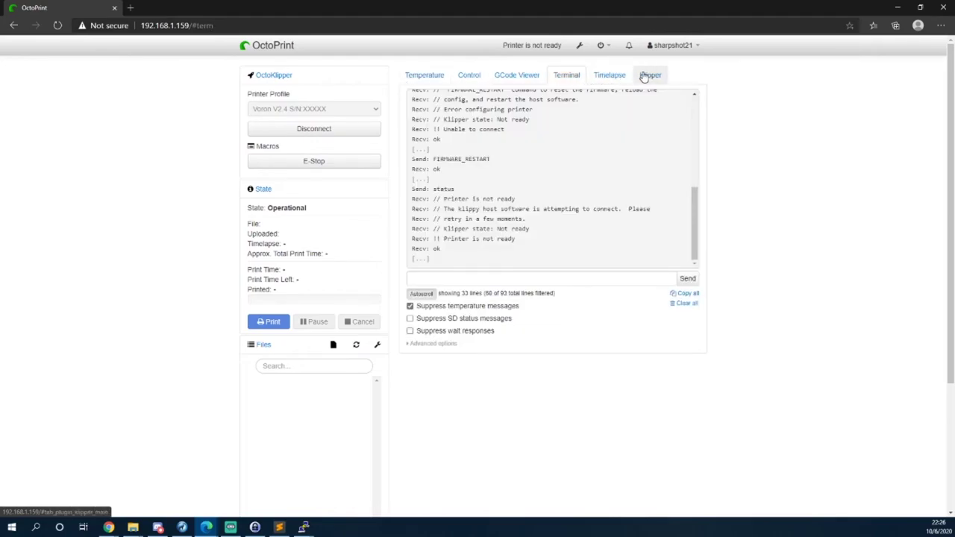
pyautogui.click(337, 130)
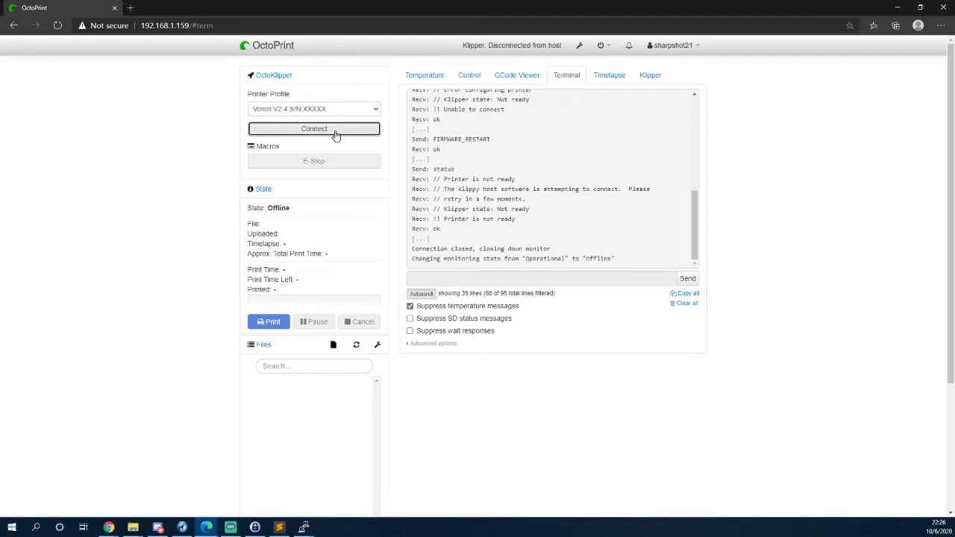
pyautogui.click(336, 133)
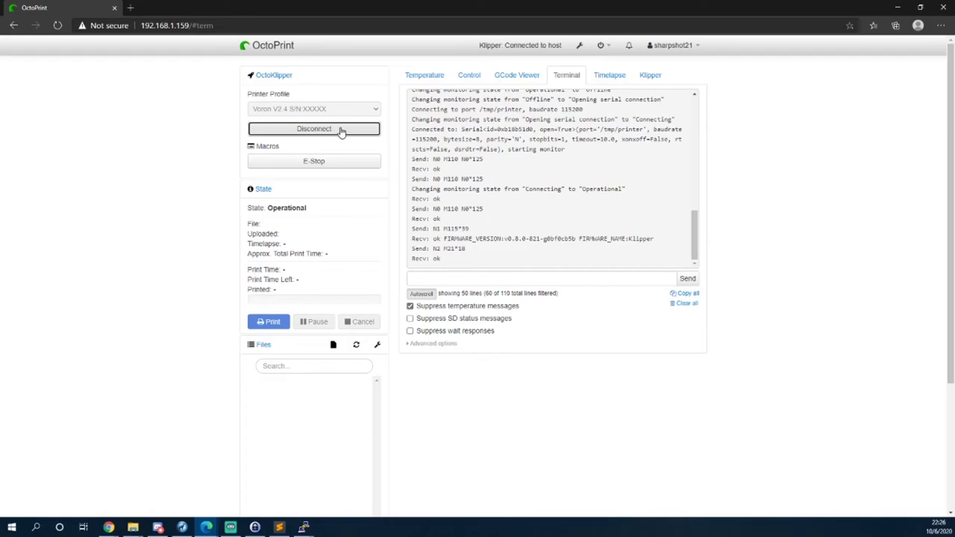
pyautogui.click(436, 80)
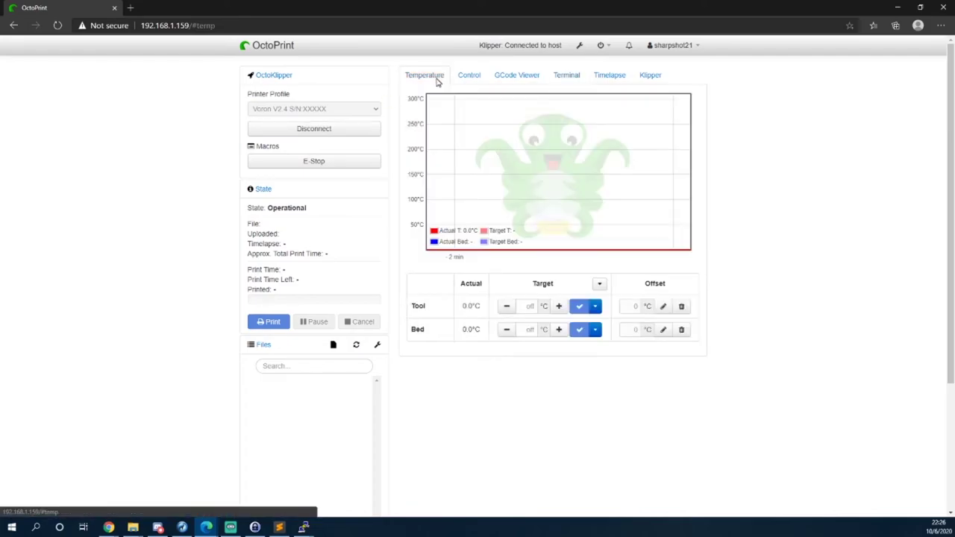
# In the Klipper tab, highlight the firmware version line and request the current status.
pyautogui.click(595, 79)
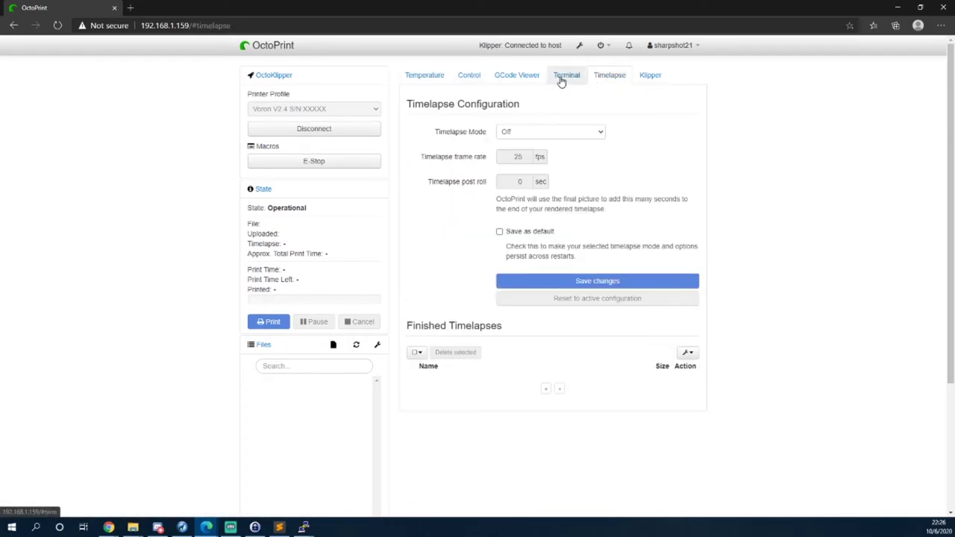
pyautogui.click(559, 79)
pyautogui.click(646, 75)
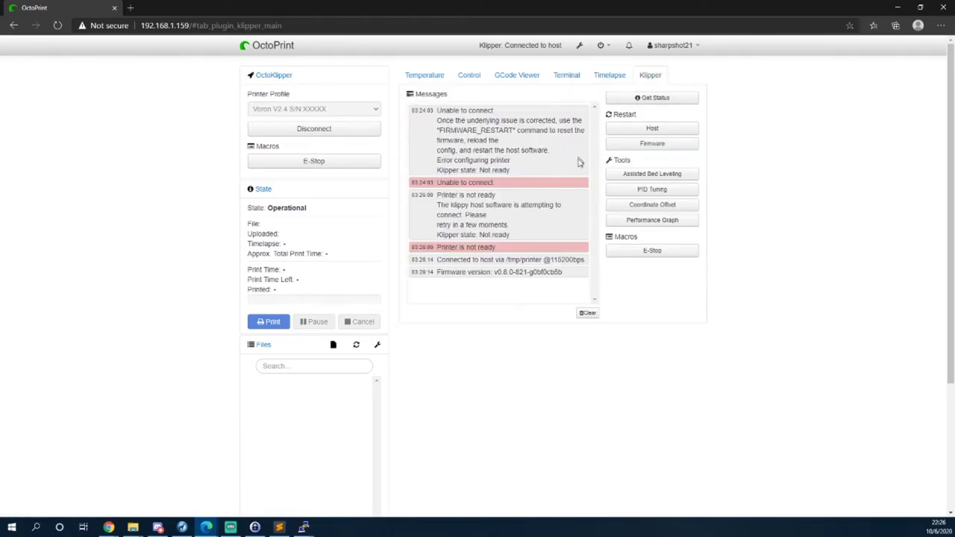
pyautogui.moveTo(454, 271); pyautogui.dragTo(572, 279)
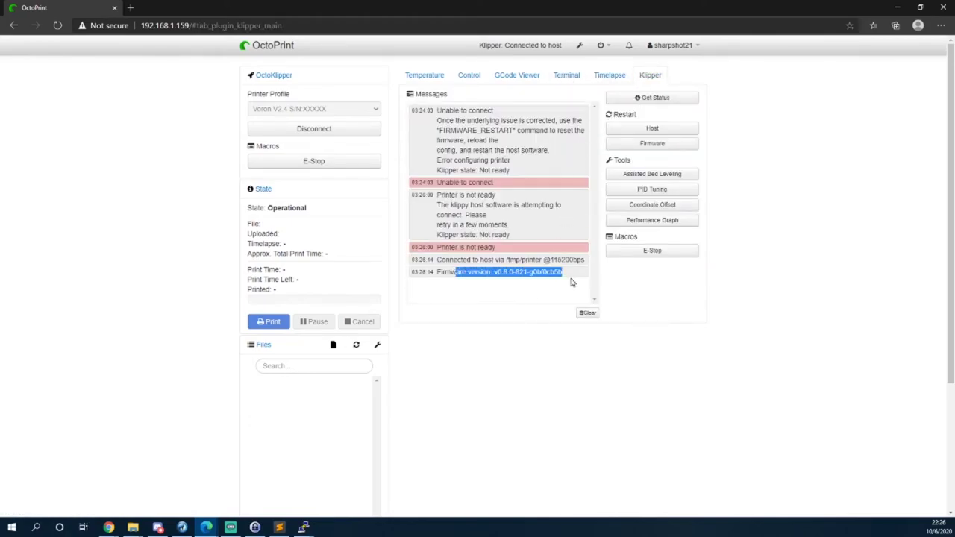
pyautogui.click(552, 291)
pyautogui.click(661, 98)
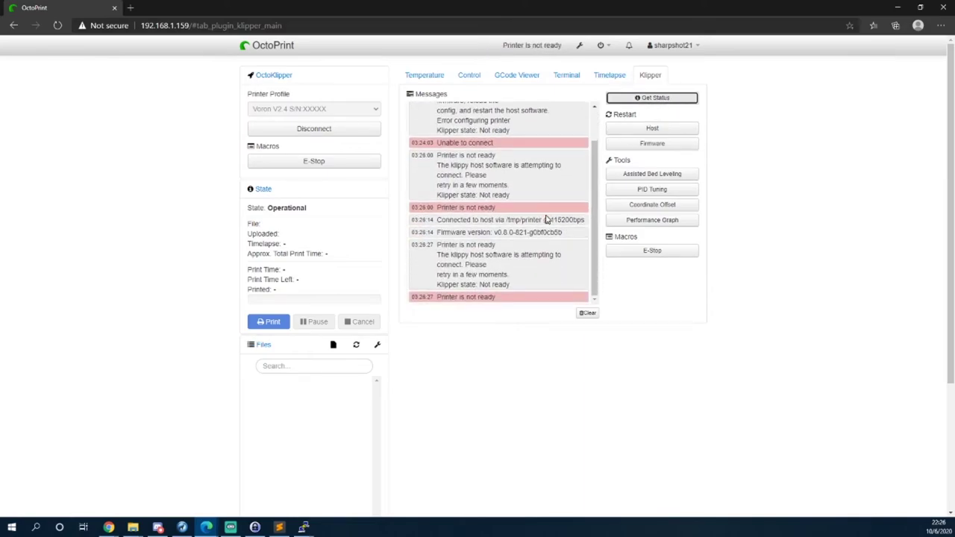
# Scroll through the Klipper messages log showing the printer is not ready.
pyautogui.scroll(-1, 626, 127)
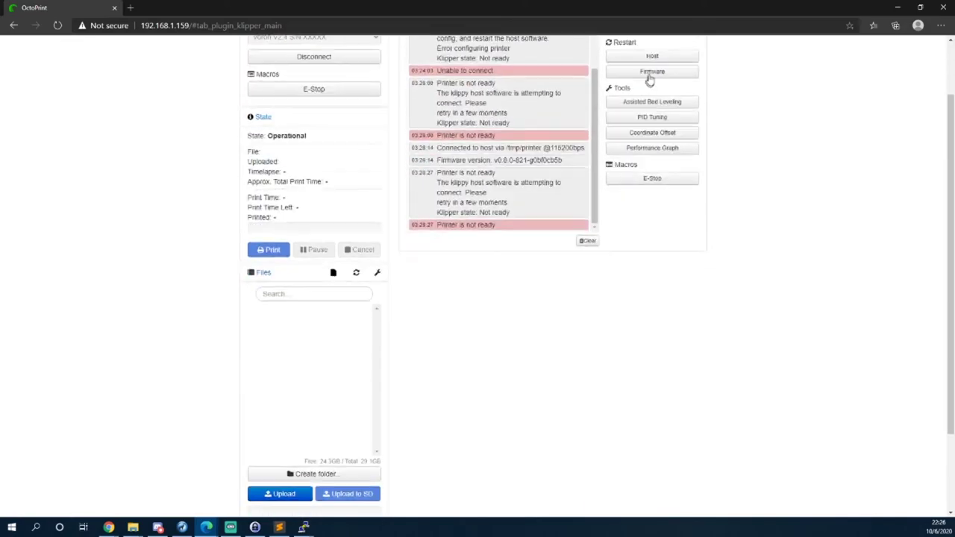
pyautogui.scroll(1, 643, 105)
pyautogui.scroll(-2, 529, 176)
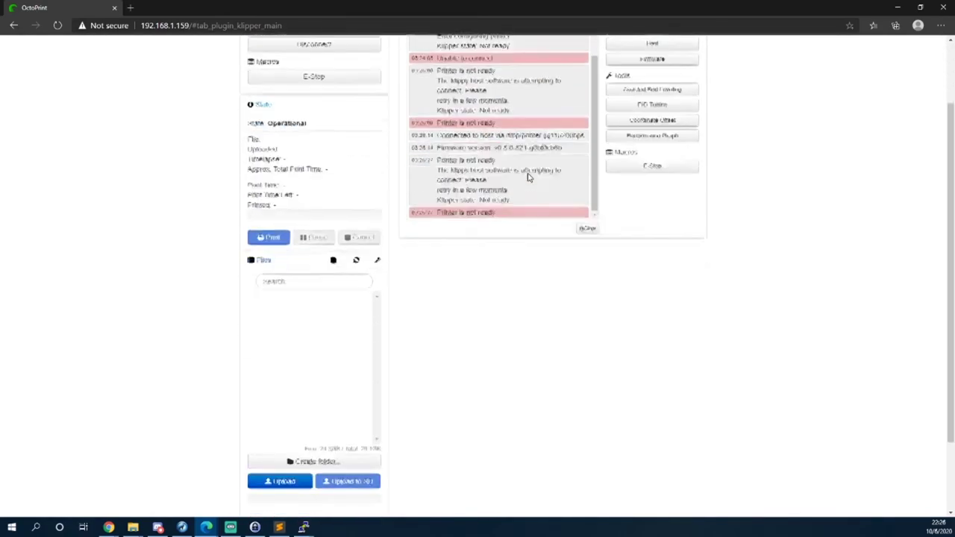
pyautogui.scroll(2, 672, 337)
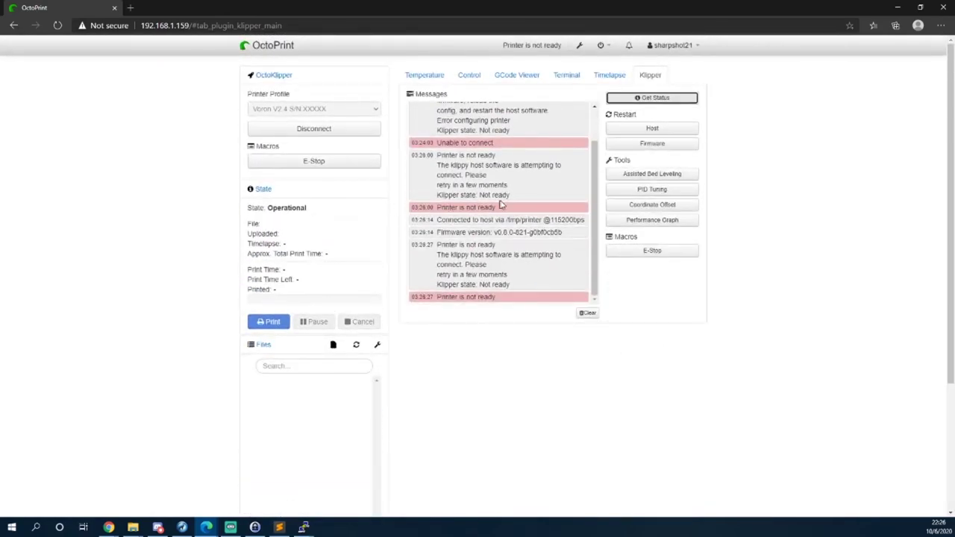
pyautogui.scroll(1, 500, 203)
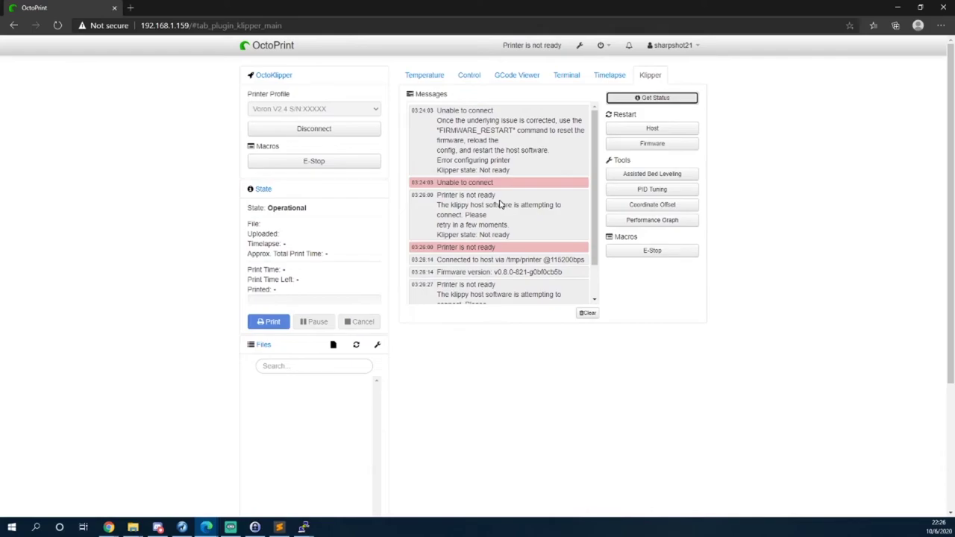
pyautogui.scroll(-1, 462, 152)
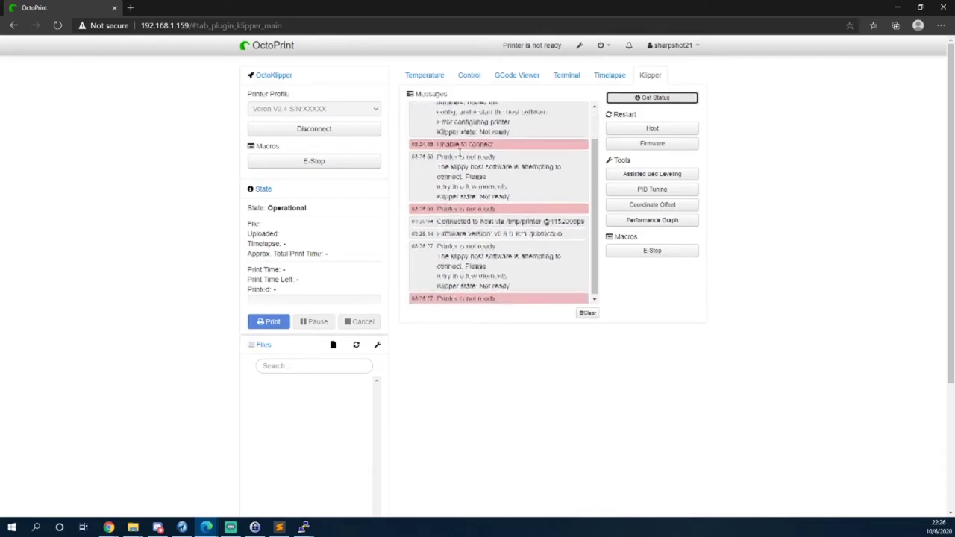
pyautogui.hotkey('alt', 'Tab')
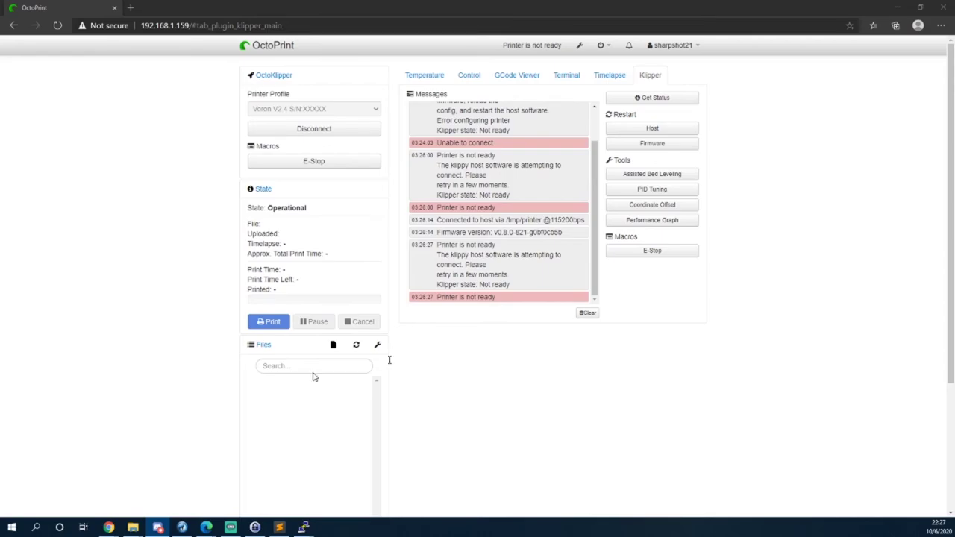
pyautogui.scroll(-3, 485, 269)
pyautogui.scroll(3, 585, 283)
# Clear the Klipper messages, restart the firmware, and review the fresh status lines.
pyautogui.click(587, 311)
pyautogui.click(680, 143)
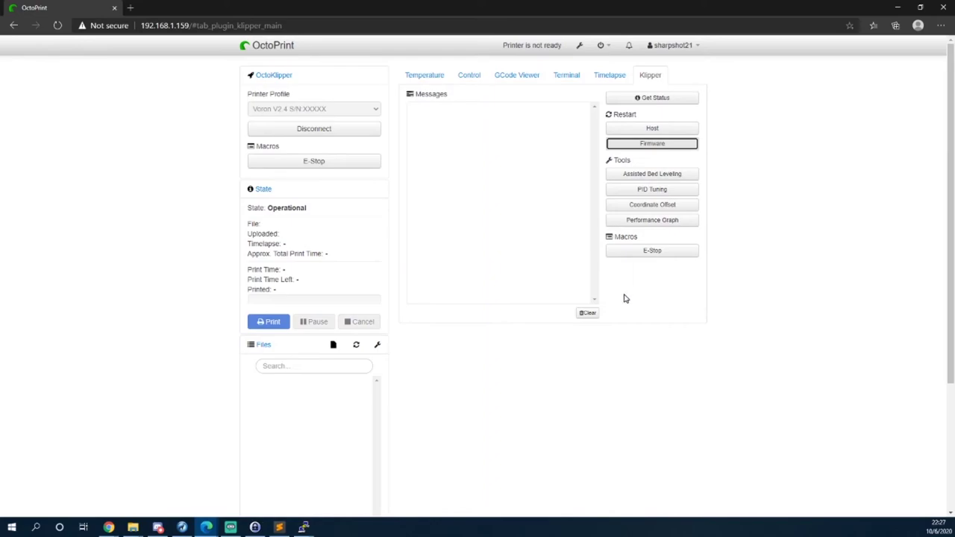
pyautogui.click(661, 98)
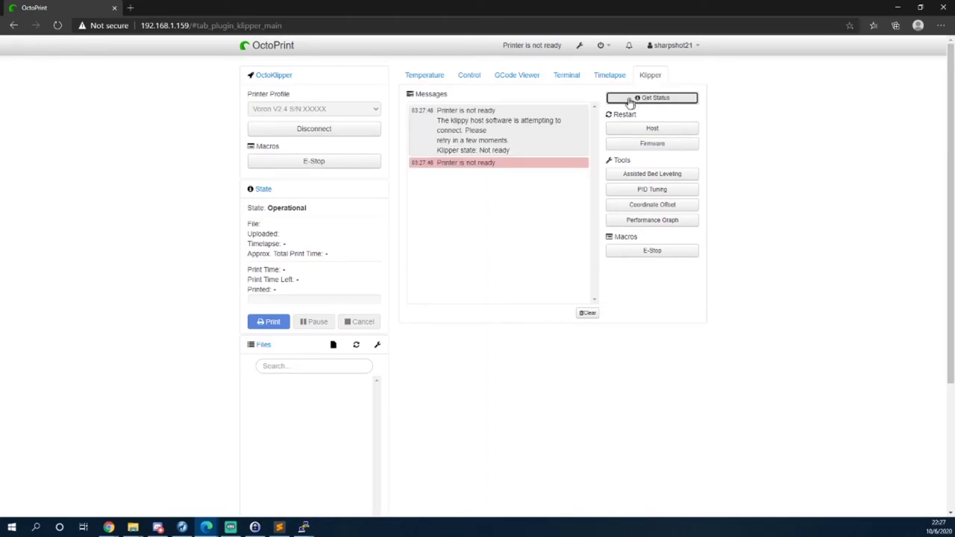
pyautogui.moveTo(466, 123); pyautogui.dragTo(555, 131)
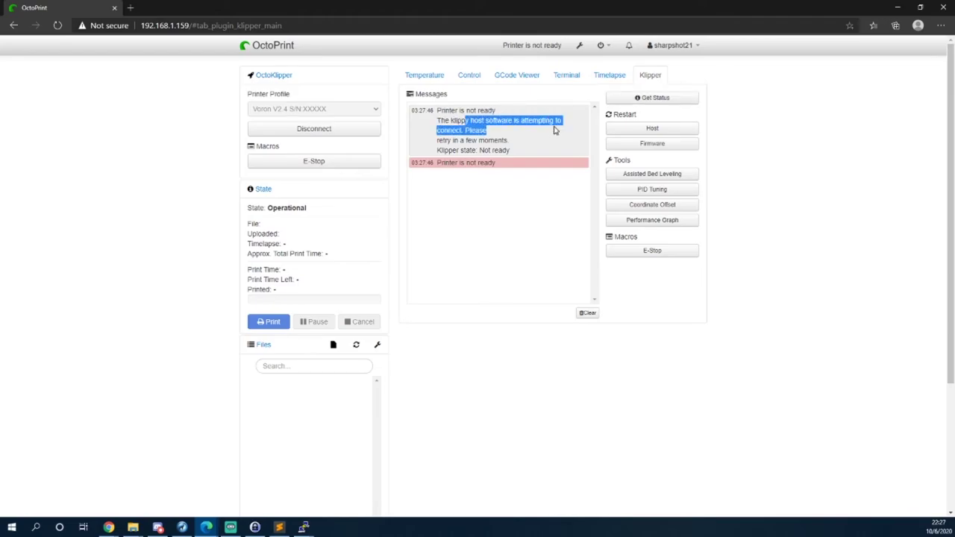
pyautogui.moveTo(450, 141); pyautogui.dragTo(510, 149)
pyautogui.click(462, 205)
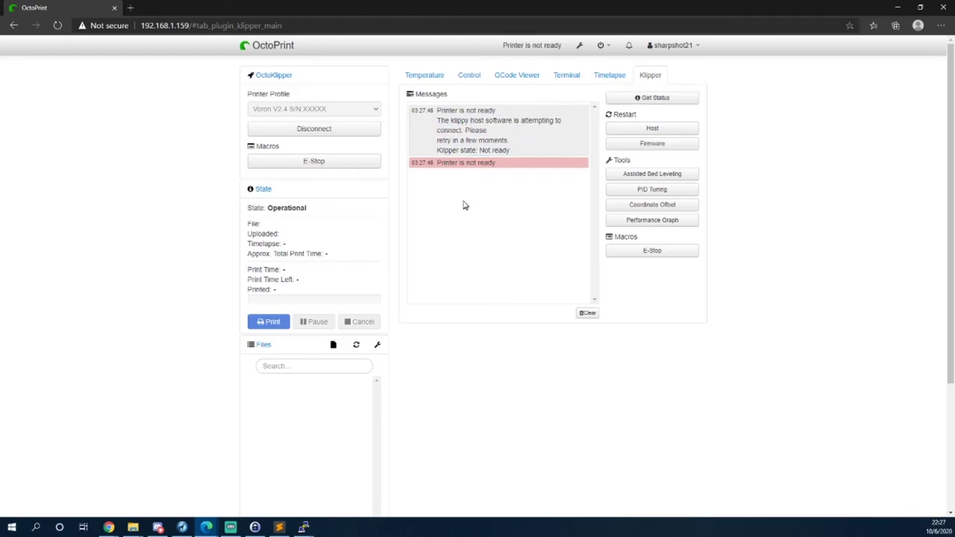
# From the Terminal tab, disconnect, clear the terminal output, and reconnect the printer.
pyautogui.click(568, 76)
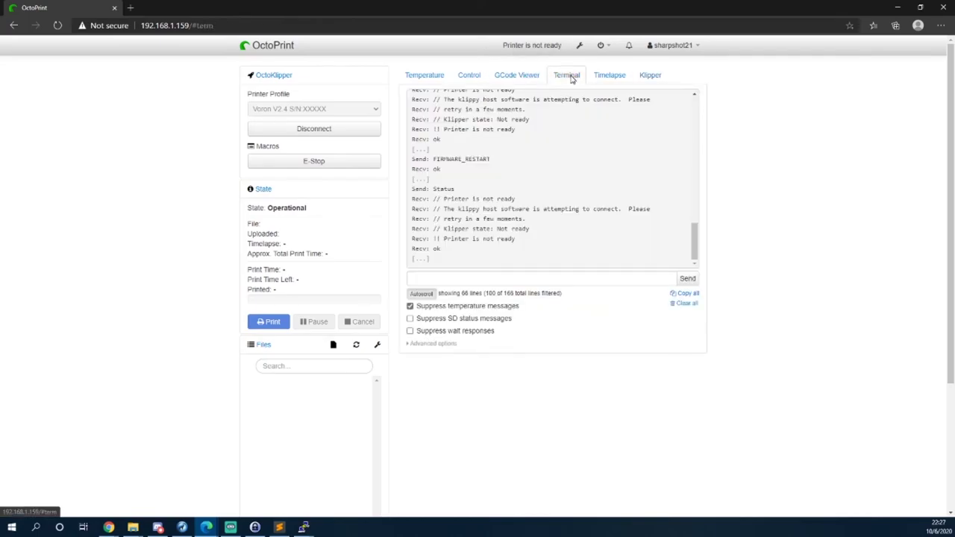
pyautogui.click(545, 50)
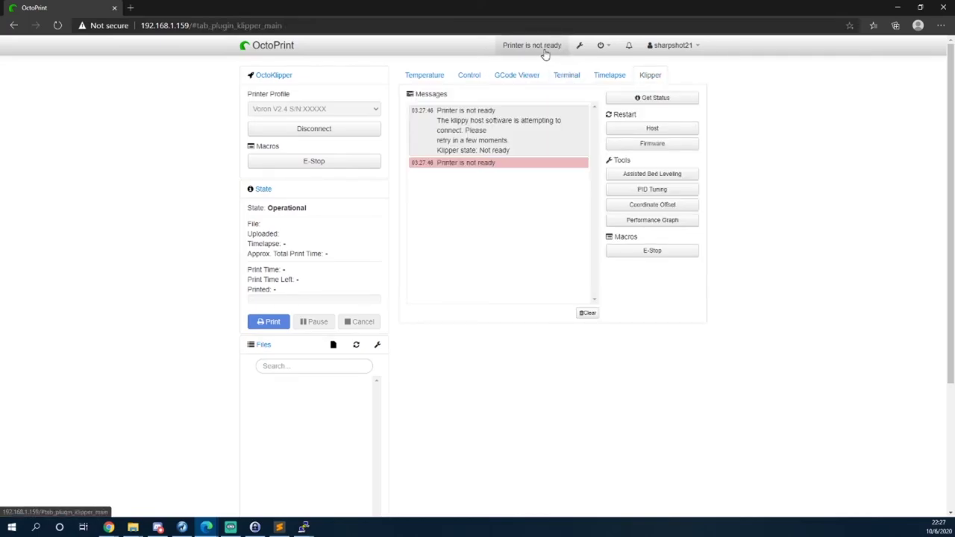
pyautogui.click(564, 78)
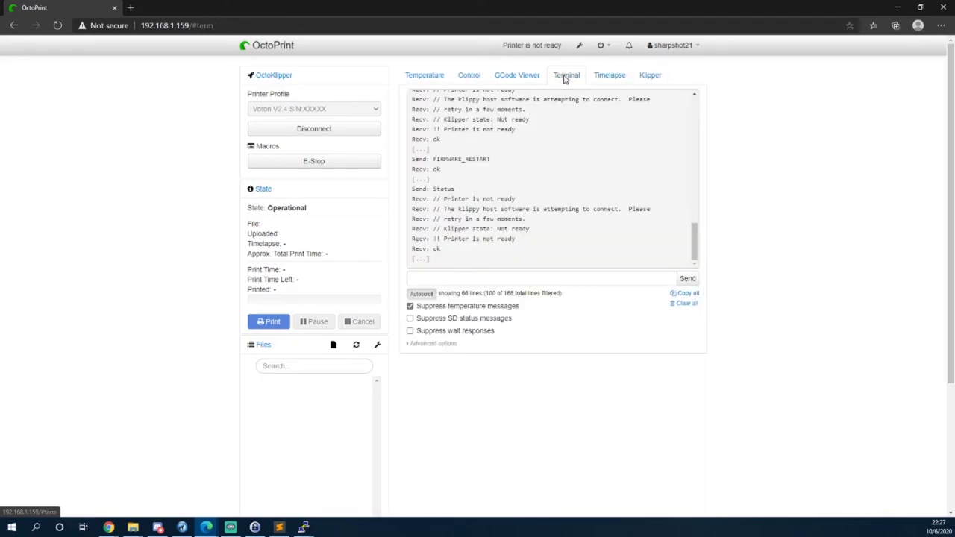
pyautogui.click(366, 129)
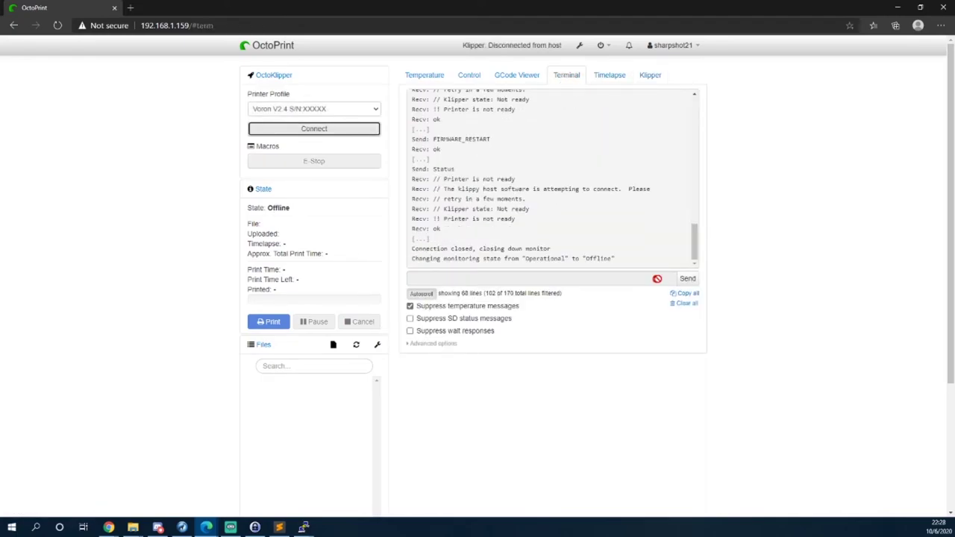
pyautogui.click(685, 303)
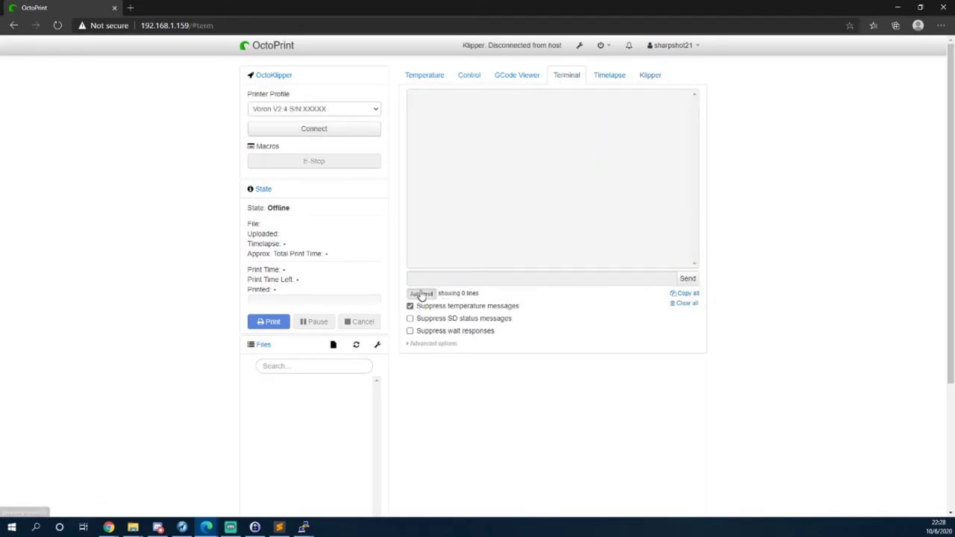
pyautogui.click(313, 131)
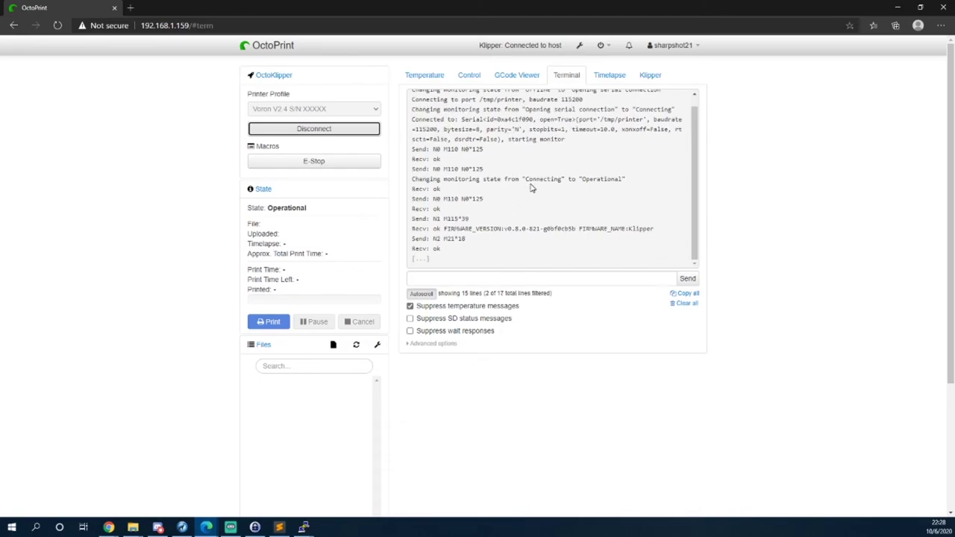
# Highlight the reported firmware version and send the status command.
pyautogui.moveTo(507, 228); pyautogui.dragTo(597, 262)
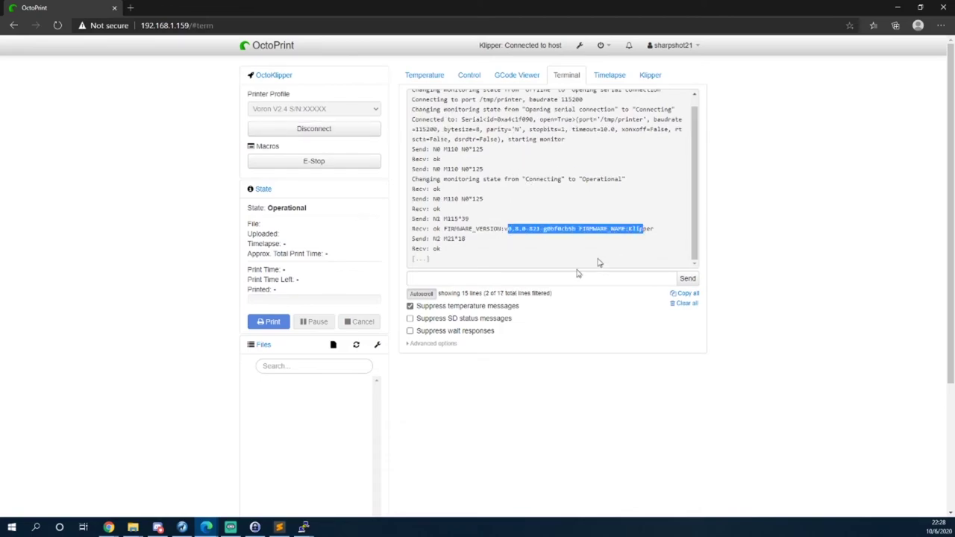
pyautogui.click(545, 279)
pyautogui.write('stat')
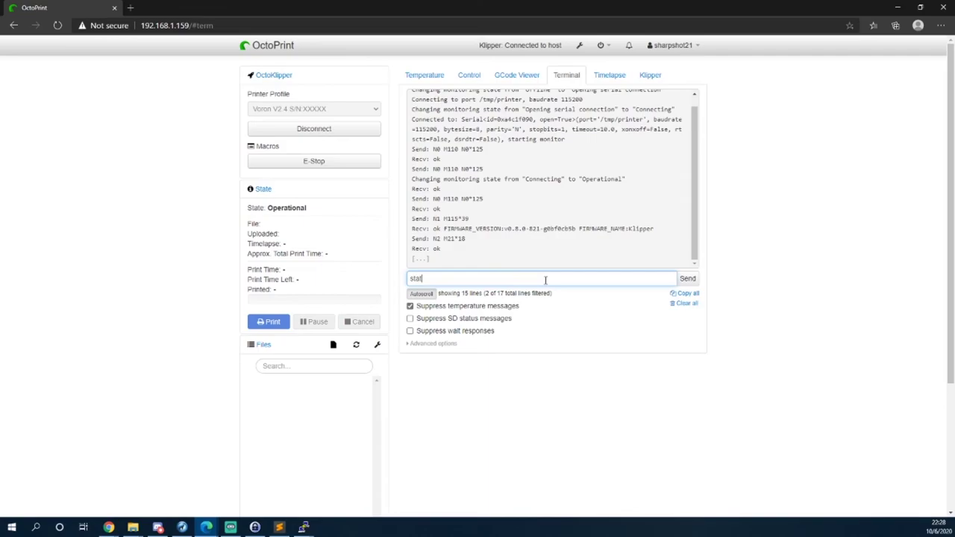
pyautogui.write('us')
pyautogui.press('Return')
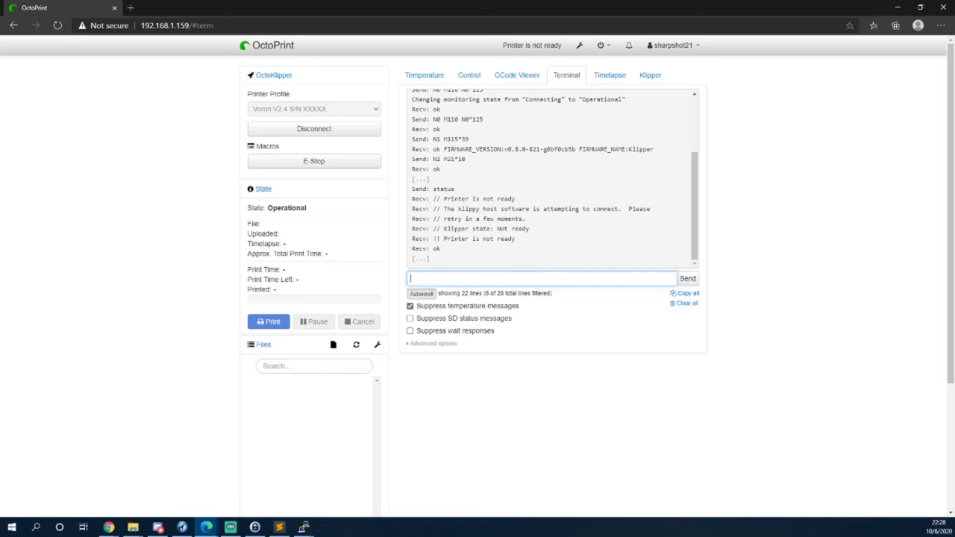
# In PuTTY, reopen printer.cfg with nano and move down to the max_z_accel line.
pyautogui.moveTo(304, 528)
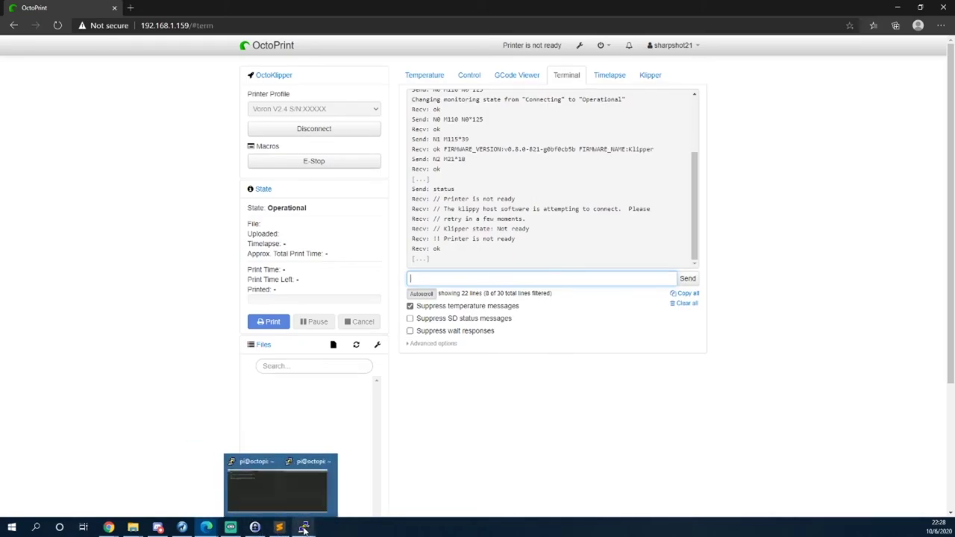
pyautogui.click(319, 498)
pyautogui.moveTo(303, 528)
pyautogui.click(353, 486)
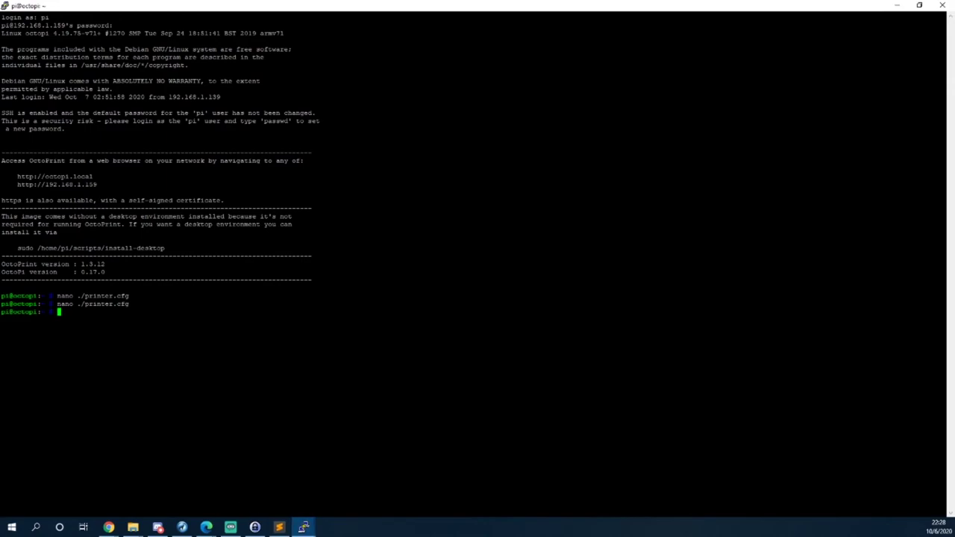
pyautogui.press('Up')
pyautogui.press('Up')
pyautogui.press('Up')
pyautogui.press('Down')
pyautogui.press('Down')
pyautogui.press('Down')
pyautogui.press('Up')
pyautogui.press('Return')
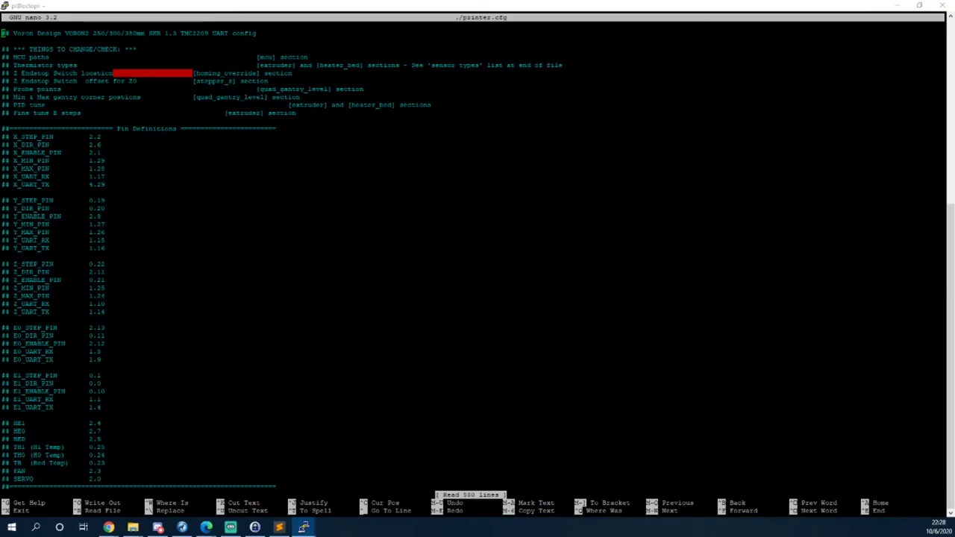
pyautogui.press('Down')
pyautogui.press('Down')
pyautogui.press('Down')
pyautogui.press('Down')
pyautogui.press('Down')
pyautogui.press('Down')
pyautogui.press('Down')
pyautogui.press('Down')
pyautogui.press('Down')
pyautogui.press('Down')
pyautogui.press('Down')
pyautogui.press('Down')
pyautogui.press('Down')
pyautogui.press('Down')
pyautogui.press('Down')
pyautogui.press('Down')
pyautogui.press('Down')
pyautogui.press('Down')
pyautogui.press('Down')
pyautogui.press('Down')
pyautogui.press('Down')
pyautogui.press('Down')
pyautogui.press('Down')
pyautogui.press('Down')
pyautogui.press('Down')
pyautogui.press('Down')
pyautogui.press('Down')
pyautogui.press('Down')
pyautogui.press('Down')
pyautogui.press('Down')
pyautogui.press('Down')
pyautogui.press('Down')
pyautogui.press('Down')
pyautogui.press('Down')
pyautogui.press('Down')
pyautogui.press('Down')
pyautogui.press('Down')
pyautogui.press('Down')
pyautogui.press('Down')
pyautogui.press('Down')
pyautogui.press('Down')
pyautogui.press('Down')
pyautogui.press('Down')
pyautogui.press('Down')
pyautogui.press('Down')
pyautogui.press('Down')
pyautogui.press('Down')
pyautogui.press('Down')
pyautogui.press('Down')
pyautogui.press('Down')
pyautogui.press('Down')
pyautogui.press('Down')
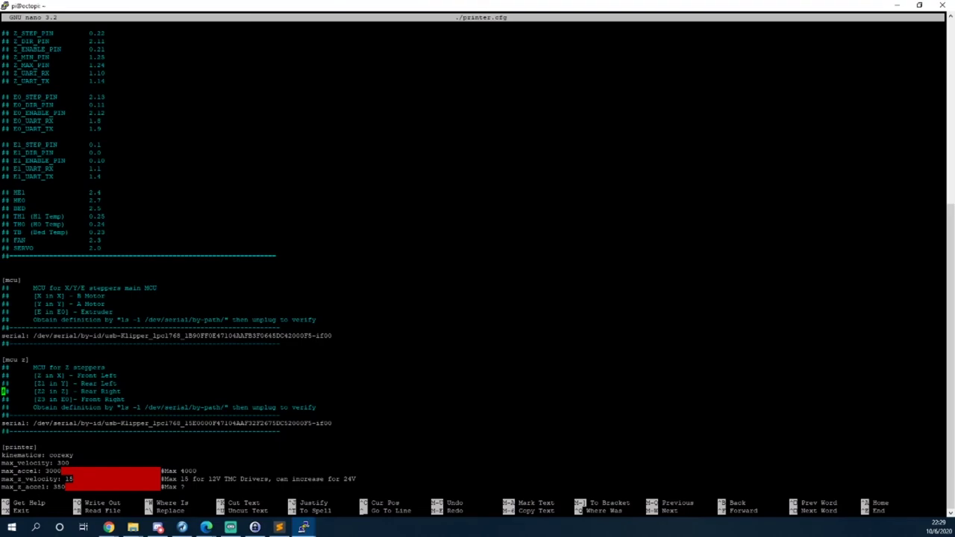
pyautogui.press('Down')
pyautogui.press('Down')
pyautogui.press('Down')
pyautogui.press('Down')
pyautogui.press('Down')
pyautogui.press('Down')
pyautogui.press('Down')
pyautogui.press('Down')
pyautogui.press('Down')
pyautogui.press('Down')
pyautogui.press('Down')
pyautogui.press('Down')
pyautogui.press('Down')
pyautogui.press('Down')
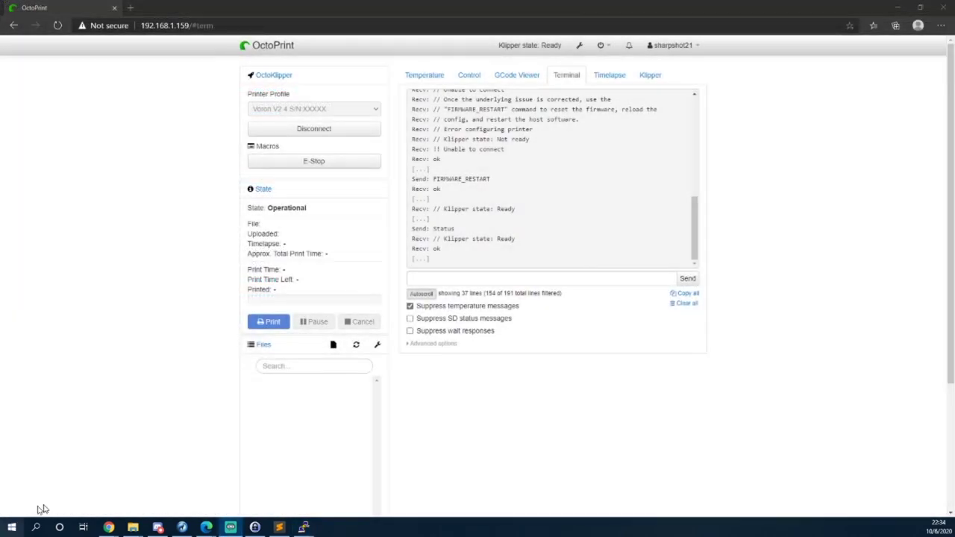
# Return to the OctoPrint browser and view live temperatures: tool 26.4°C, bed 26.2°C.
pyautogui.moveTo(206, 528)
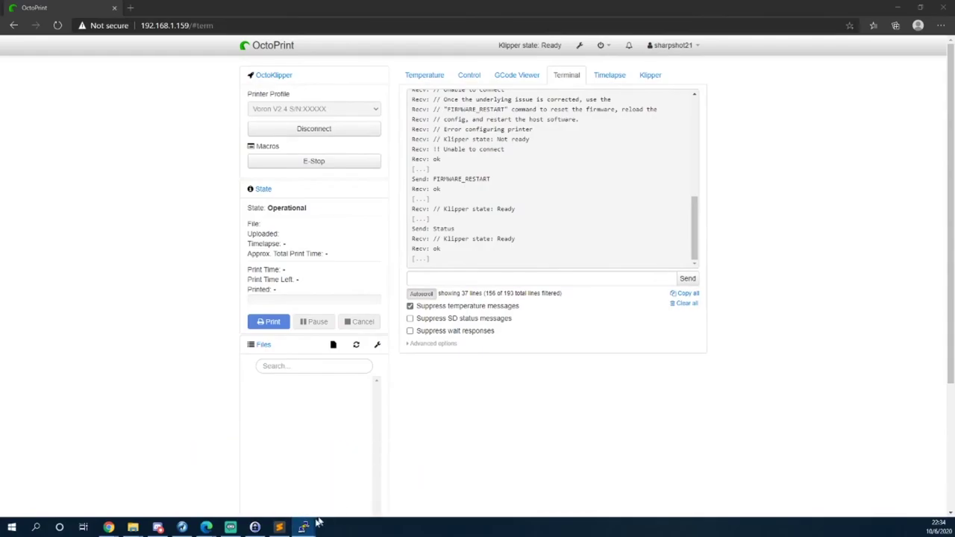
pyautogui.click(276, 507)
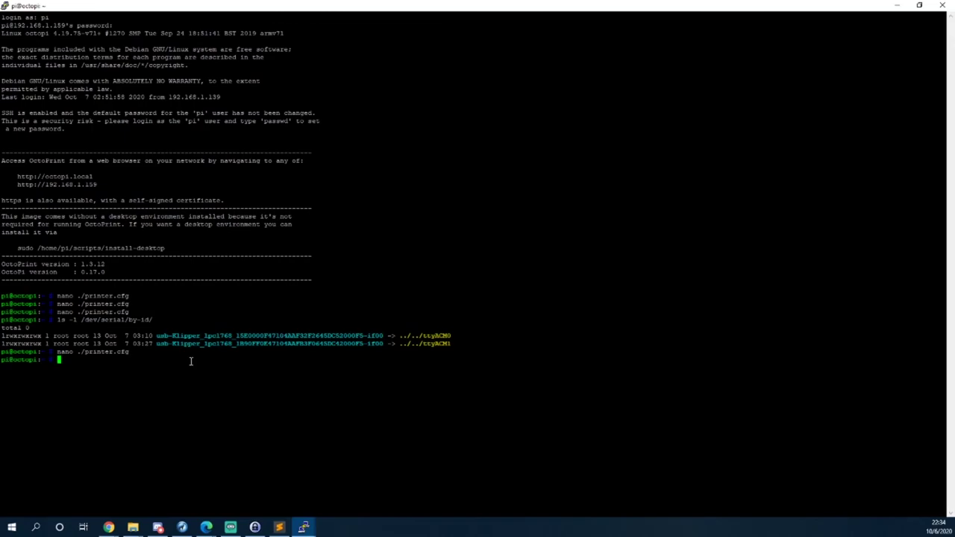
pyautogui.click(206, 526)
pyautogui.click(260, 485)
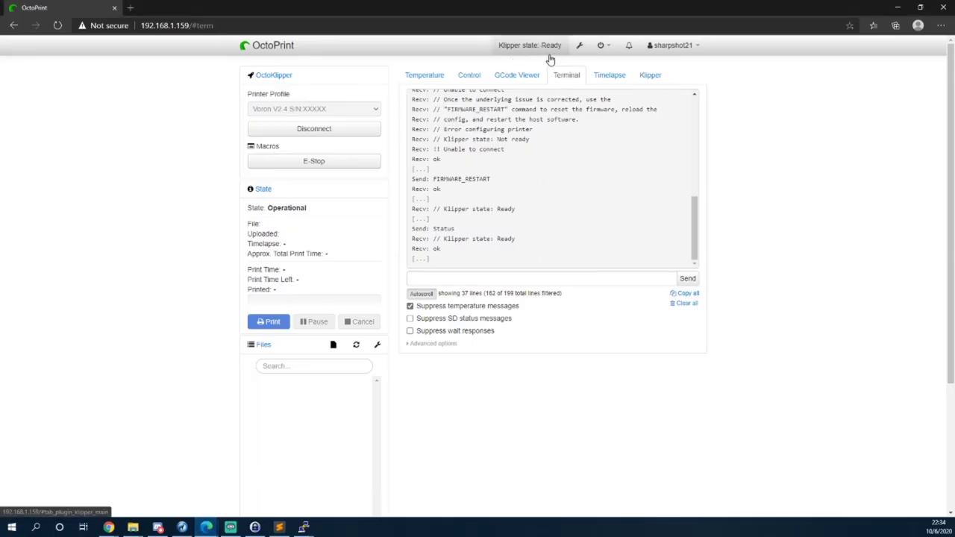
pyautogui.click(436, 81)
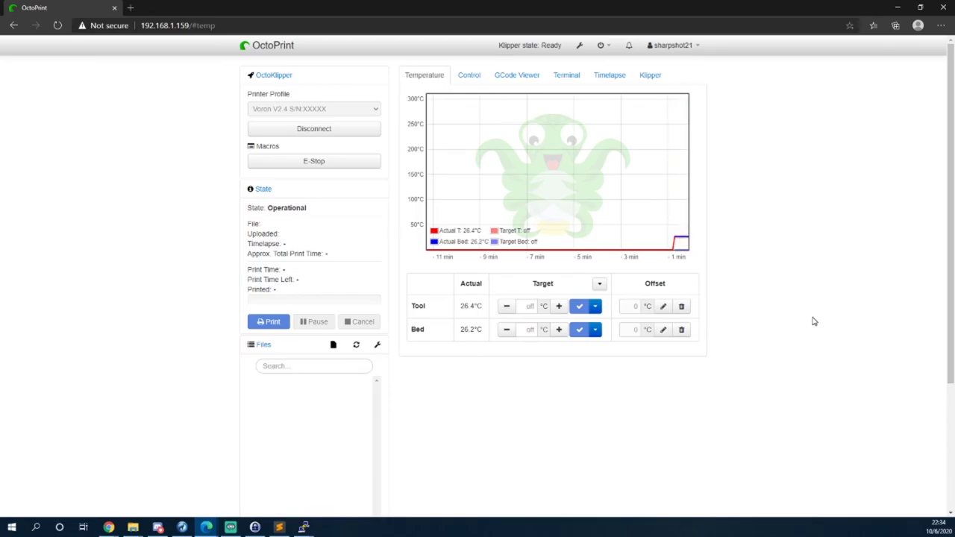
# Try a Y jog from the Control tab, then go back to the Temperature view.
pyautogui.click(466, 79)
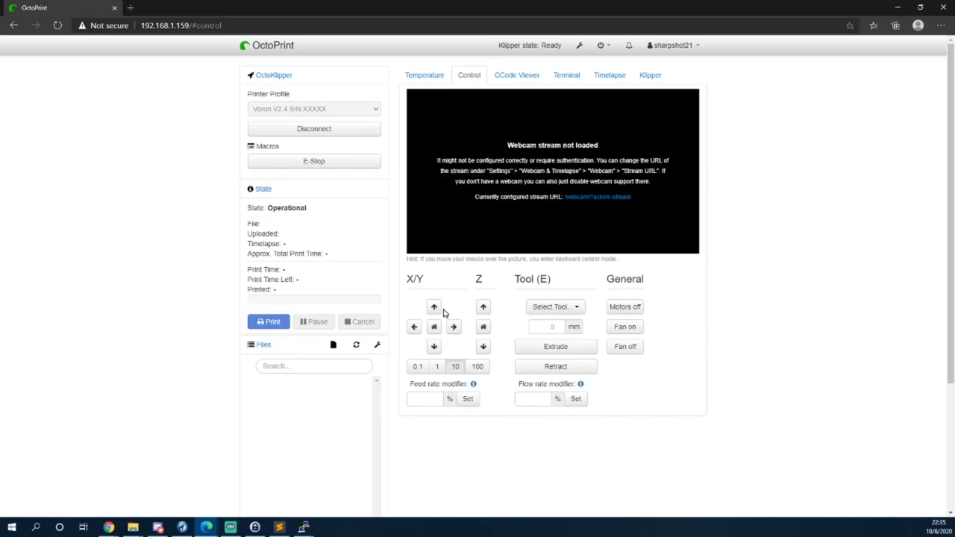
pyautogui.click(433, 307)
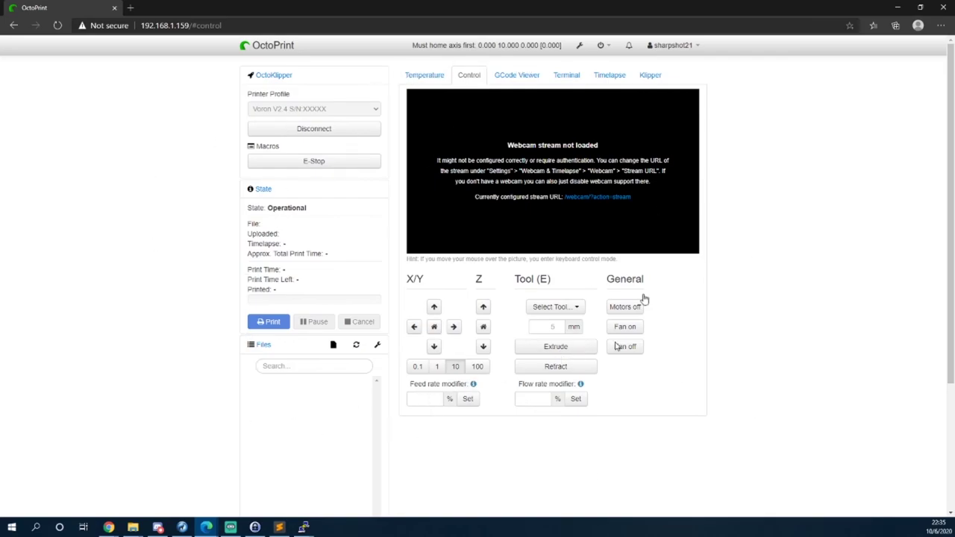
pyautogui.press('super+d')
pyautogui.press('super+d')
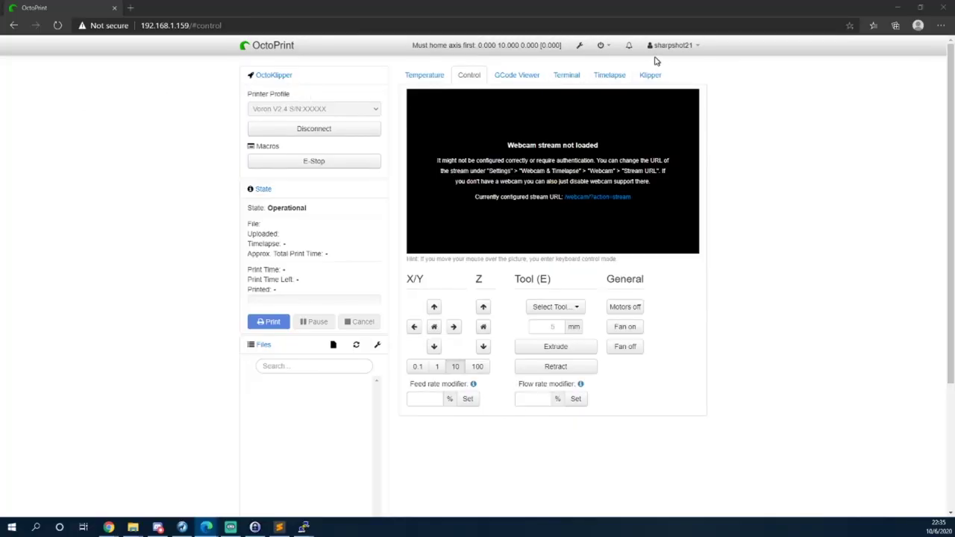
pyautogui.click(430, 76)
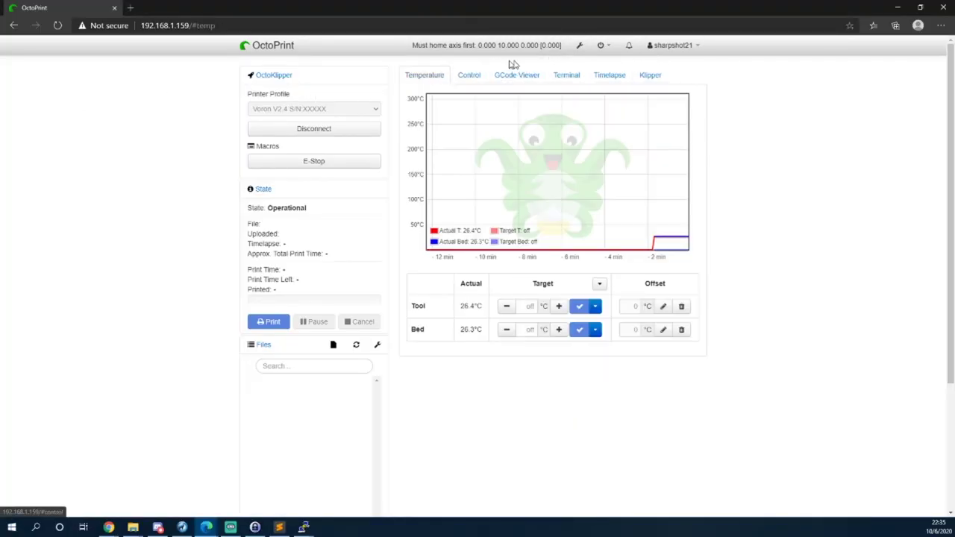
# From Plugin Manager's Get More repository, search 'Them' and install Themeify.
pyautogui.click(580, 46)
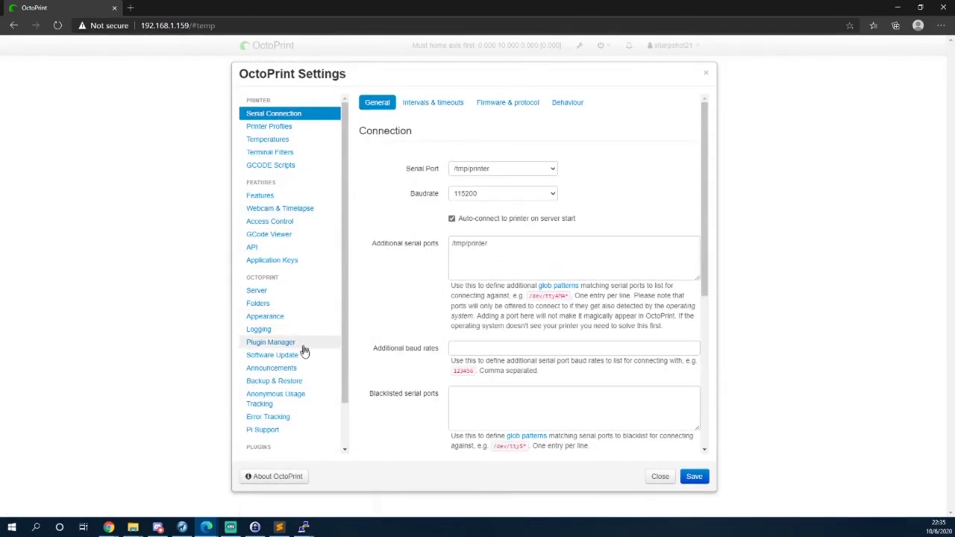
pyautogui.click(301, 343)
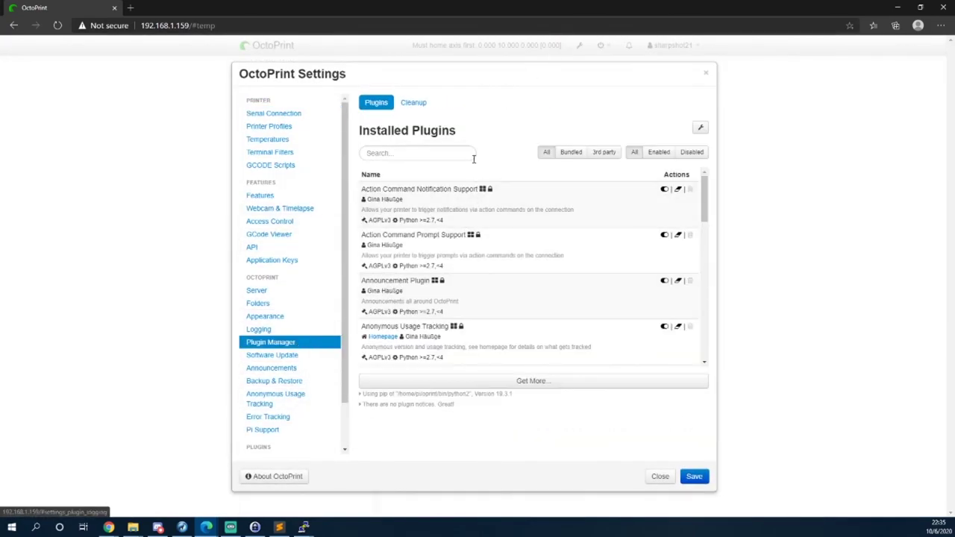
pyautogui.click(567, 387)
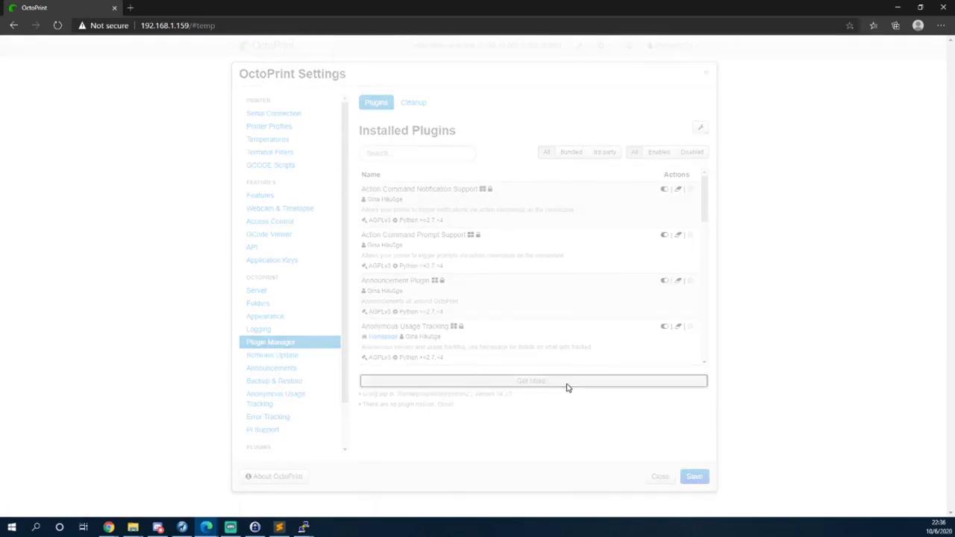
pyautogui.click(388, 122)
pyautogui.write('Them')
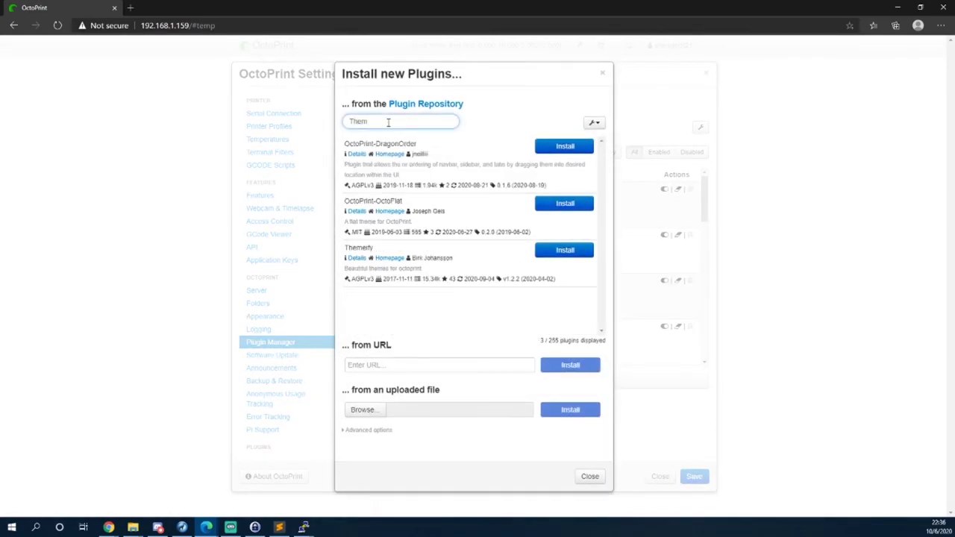
pyautogui.click(549, 254)
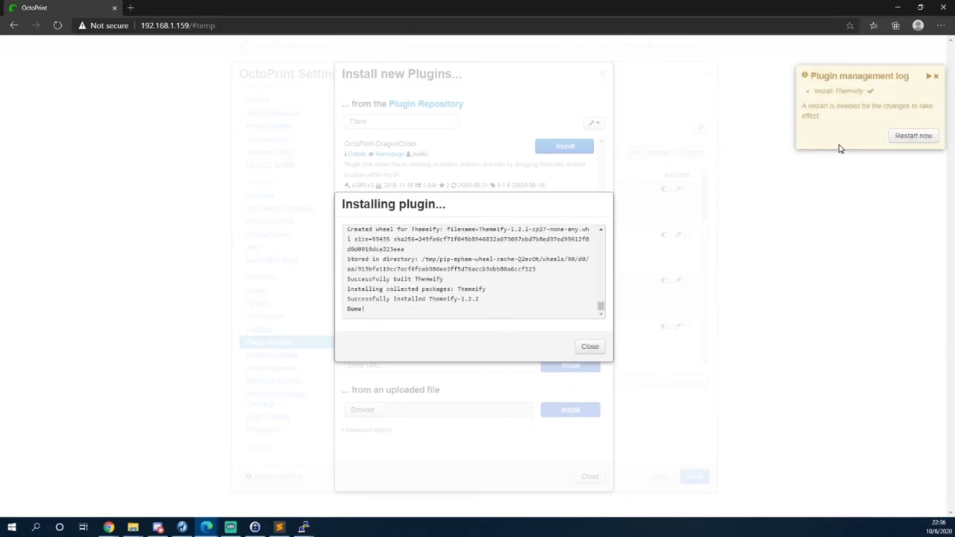
pyautogui.click(598, 349)
# Search 'Terminal c' and install Terminal Commands Extended.
pyautogui.doubleClick(406, 121)
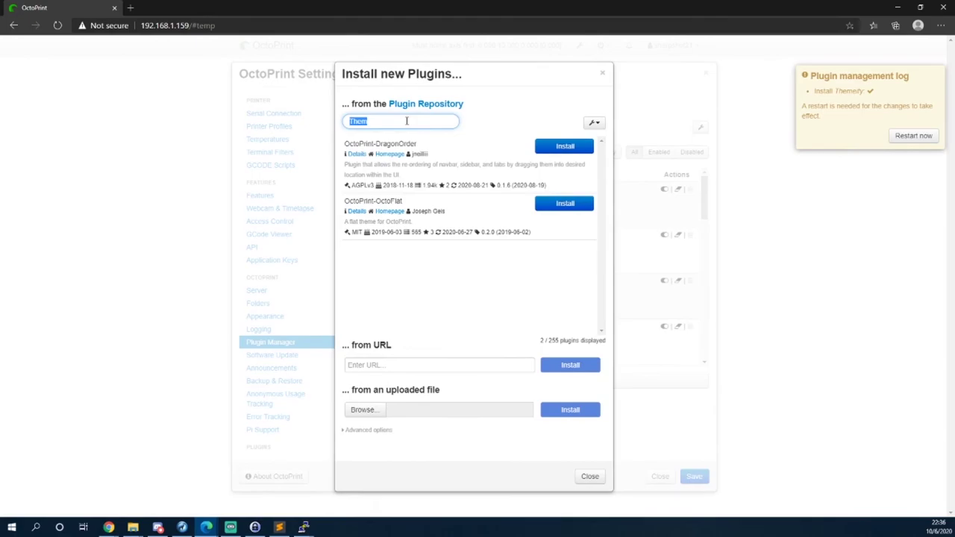
pyautogui.write('Terminal')
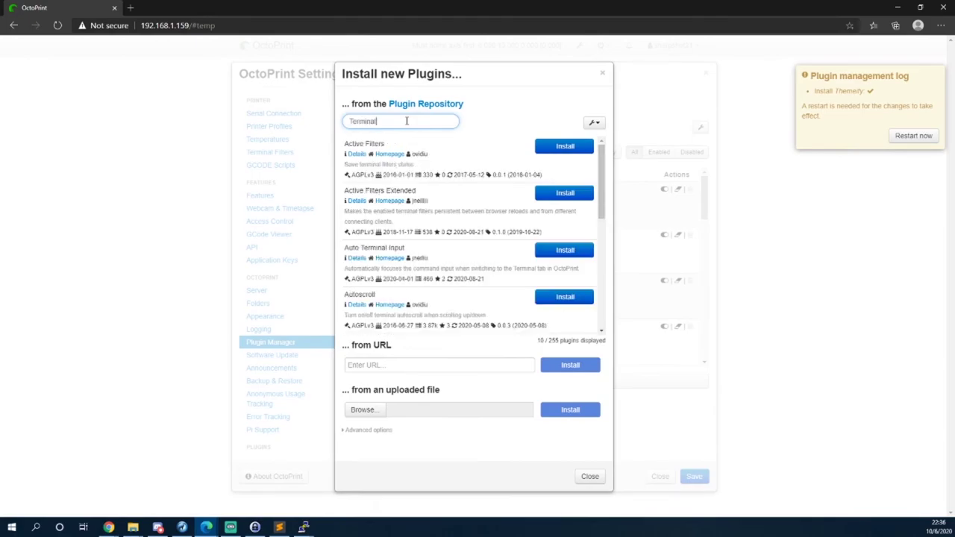
pyautogui.write(' c')
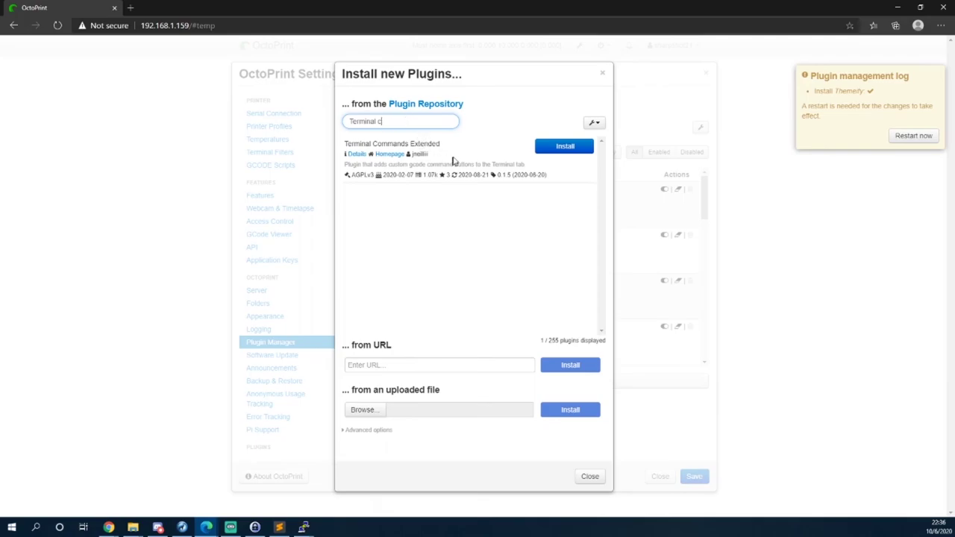
pyautogui.click(541, 147)
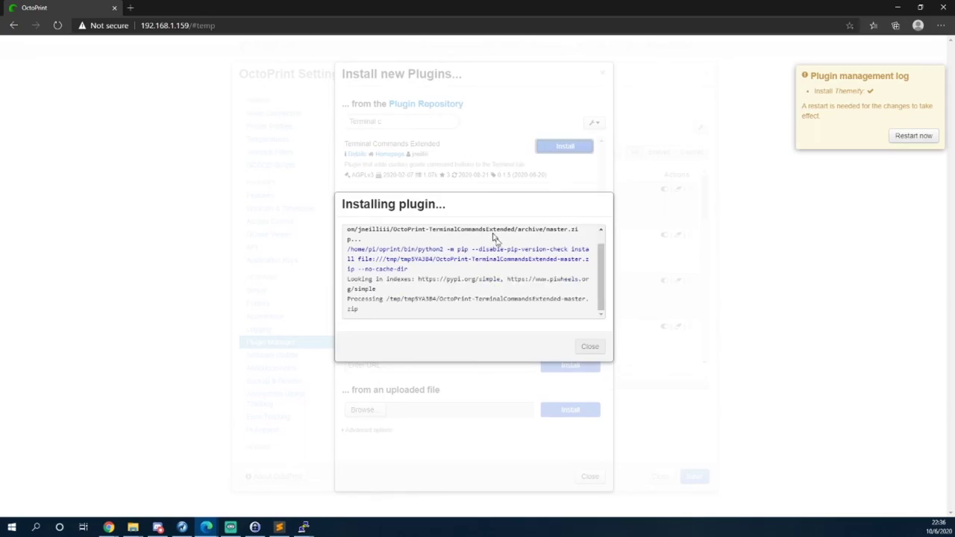
pyautogui.click(586, 345)
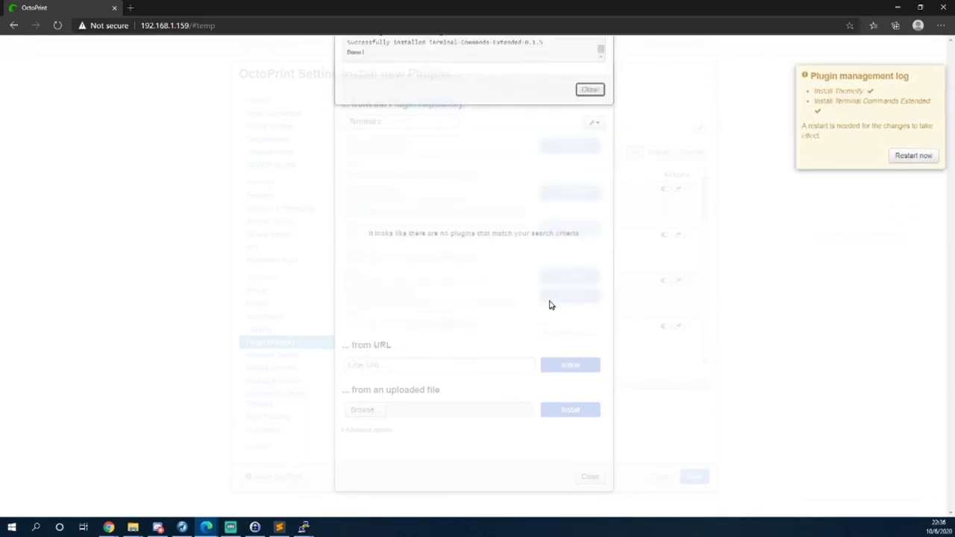
# Search 'Print tim' and install OctoPrint-PrintTimeGenius.
pyautogui.tripleClick(374, 125)
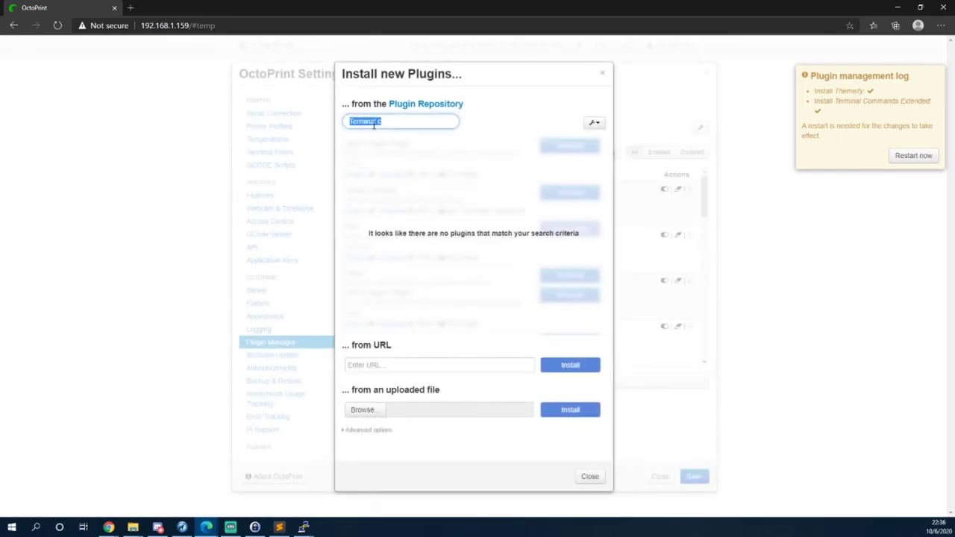
pyautogui.write('Print tim')
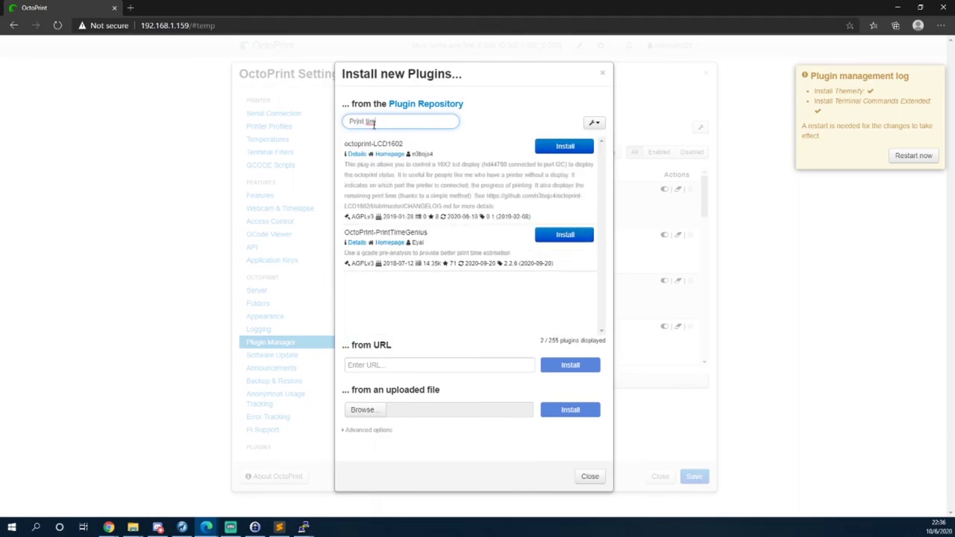
pyautogui.click(481, 245)
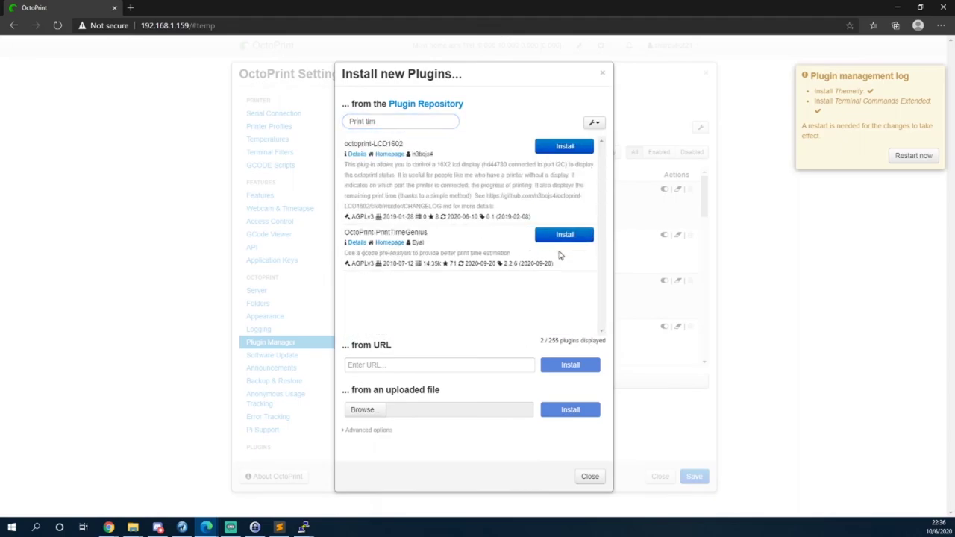
pyautogui.click(565, 235)
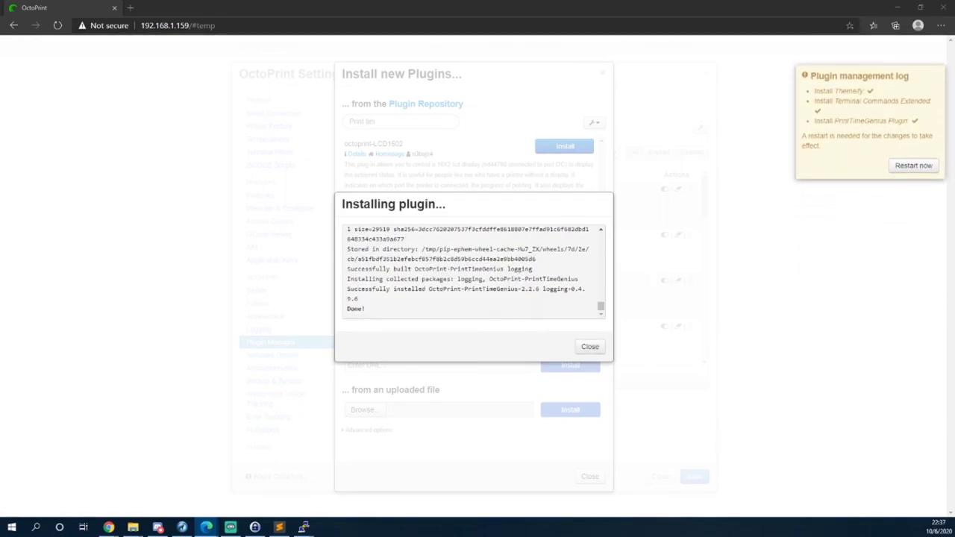
pyautogui.click(589, 346)
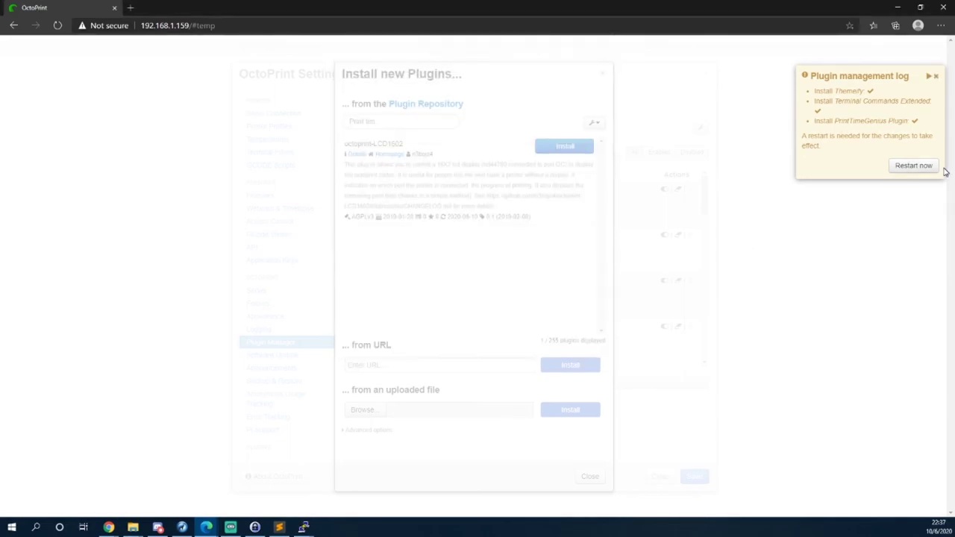
# Restart OctoPrint, reconnect to the server, and reload the web interface.
pyautogui.click(916, 168)
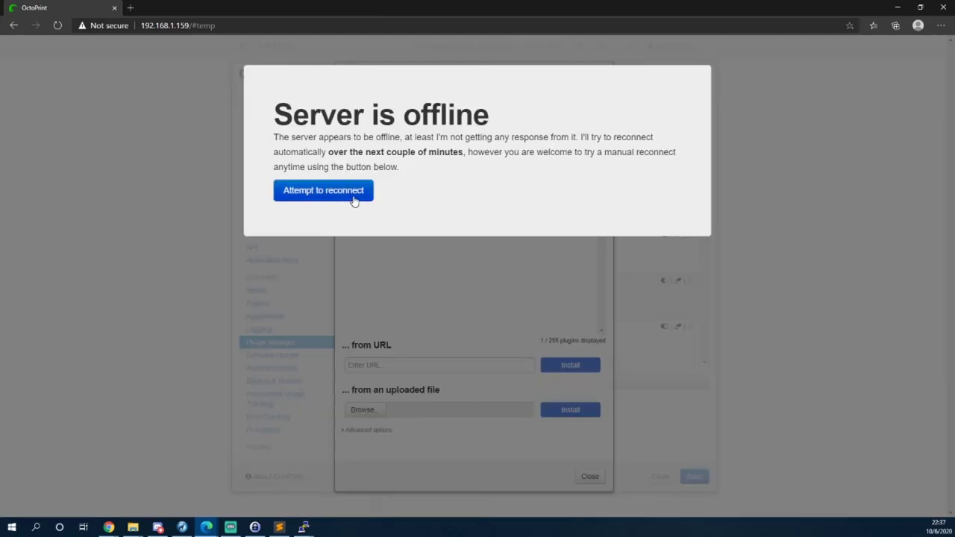
pyautogui.click(355, 195)
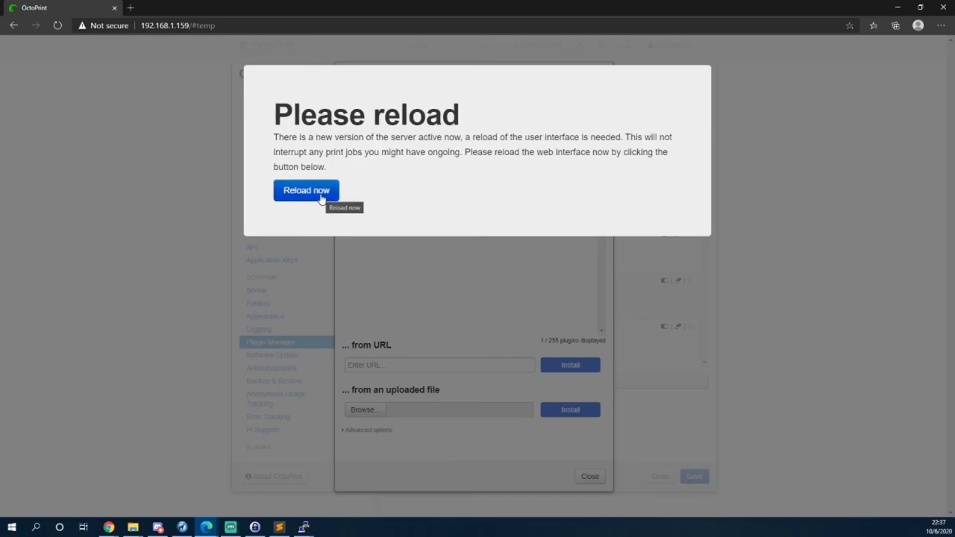
pyautogui.click(321, 195)
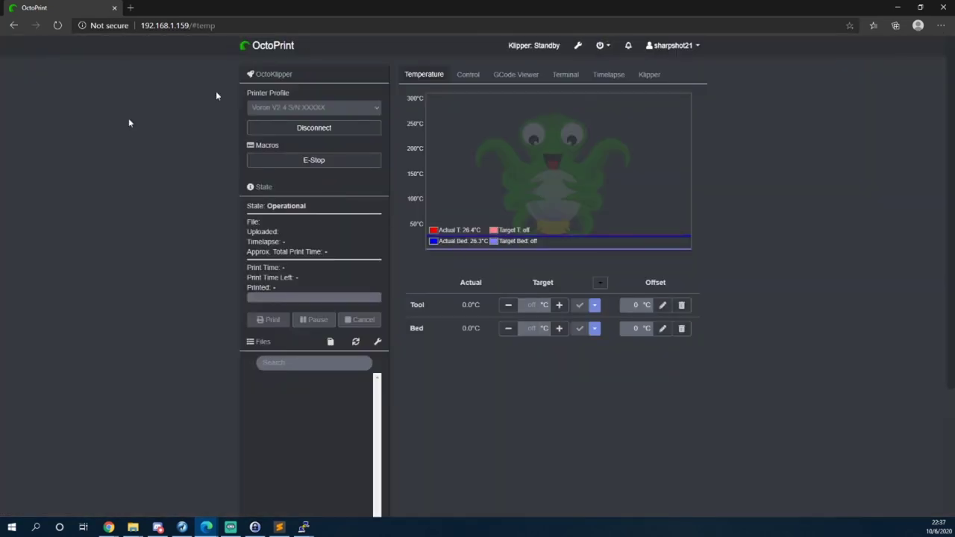
# In Themeify settings, enable customization, pick a deep blue navbar colour, and save.
pyautogui.click(577, 45)
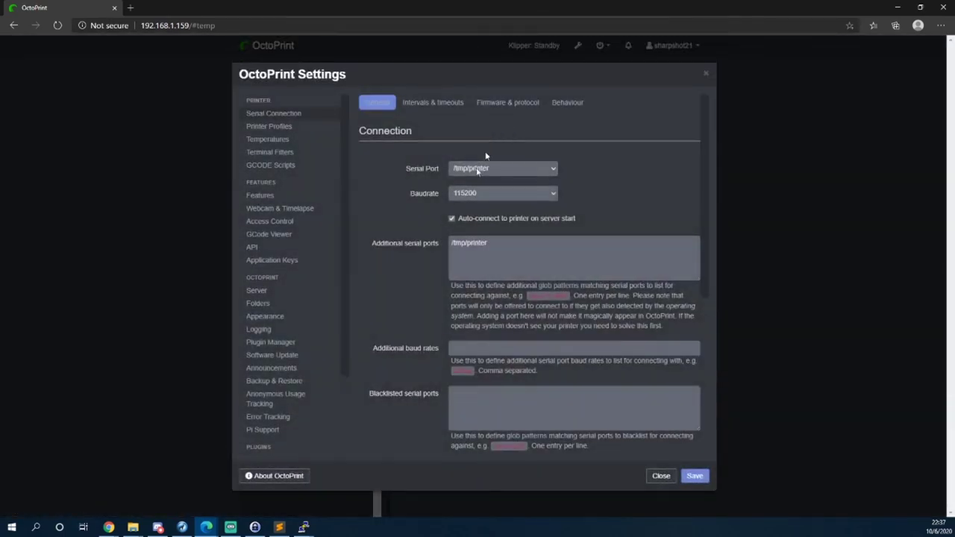
pyautogui.scroll(-3, 300, 344)
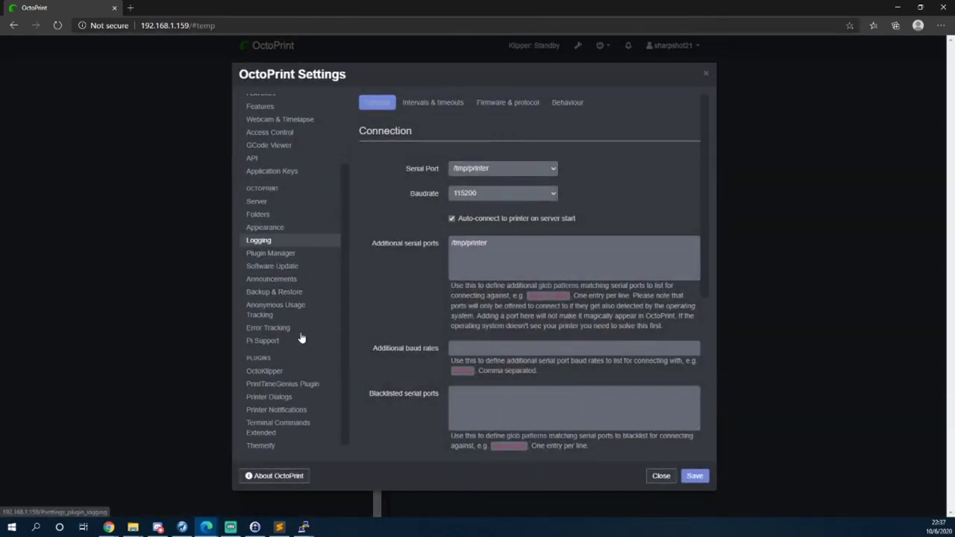
pyautogui.click(288, 436)
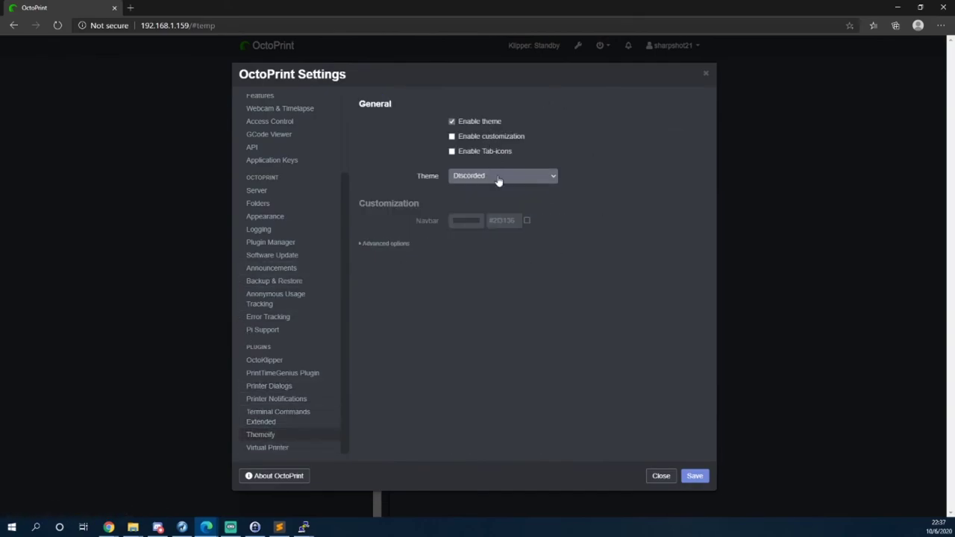
pyautogui.click(489, 136)
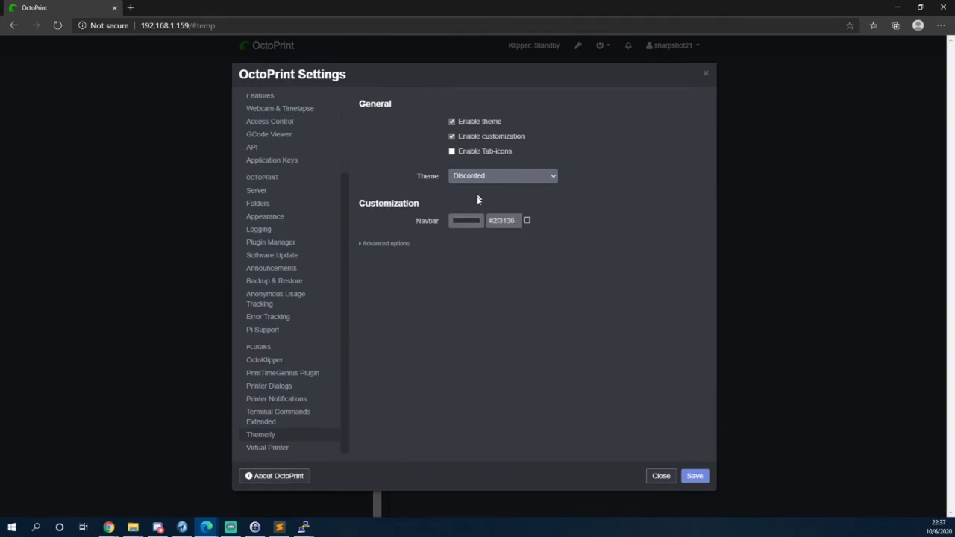
pyautogui.click(477, 222)
pyautogui.moveTo(462, 282); pyautogui.dragTo(565, 251)
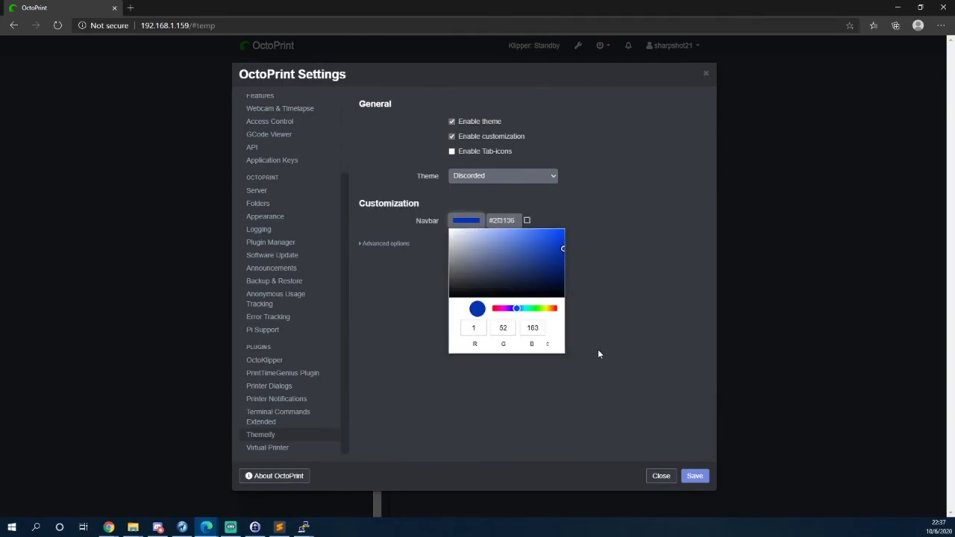
pyautogui.click(695, 477)
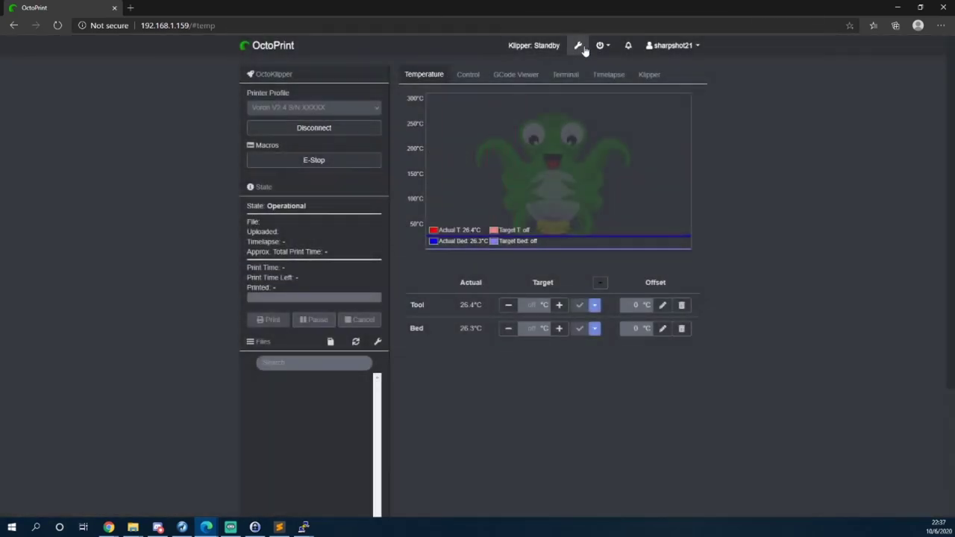
# Tick the #0134b7 navbar colour option, keep the Discorded theme, and save.
pyautogui.click(578, 46)
pyautogui.scroll(-5, 276, 388)
pyautogui.click(290, 435)
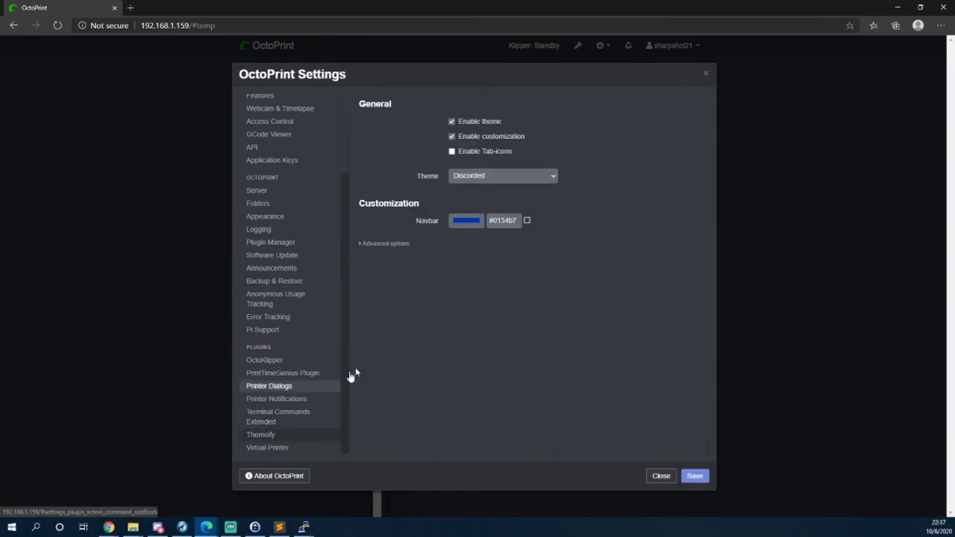
pyautogui.click(527, 221)
pyautogui.click(400, 245)
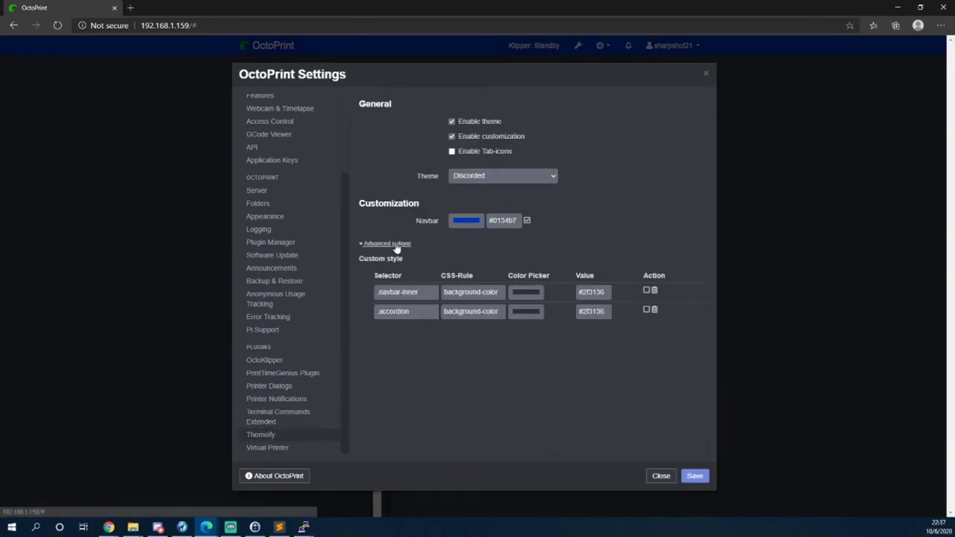
pyautogui.scroll(-2, 492, 418)
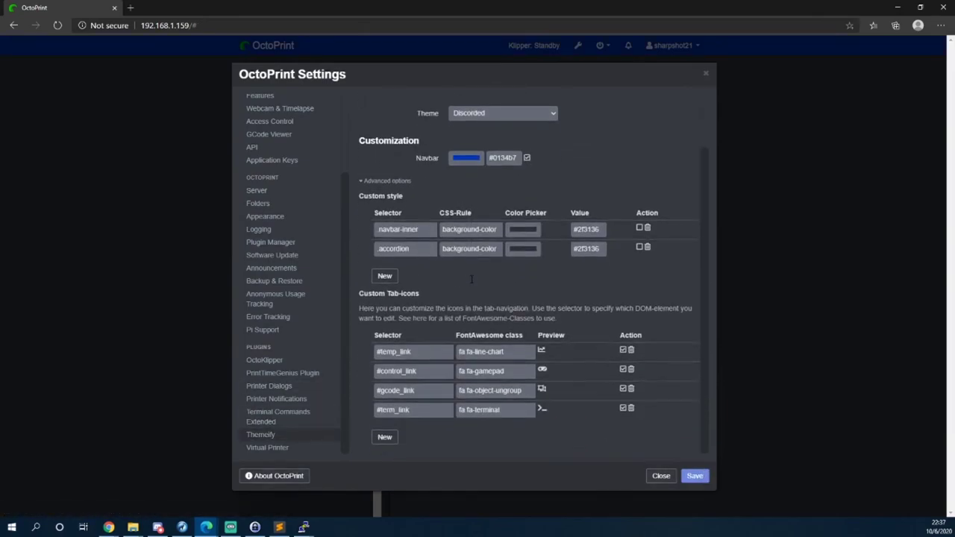
pyautogui.scroll(2, 498, 313)
pyautogui.click(498, 175)
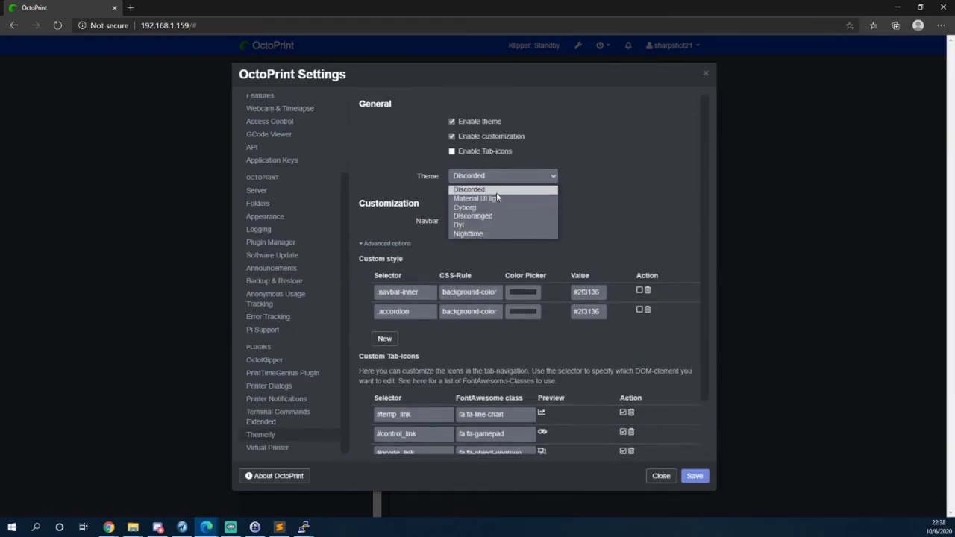
pyautogui.click(497, 190)
pyautogui.click(695, 476)
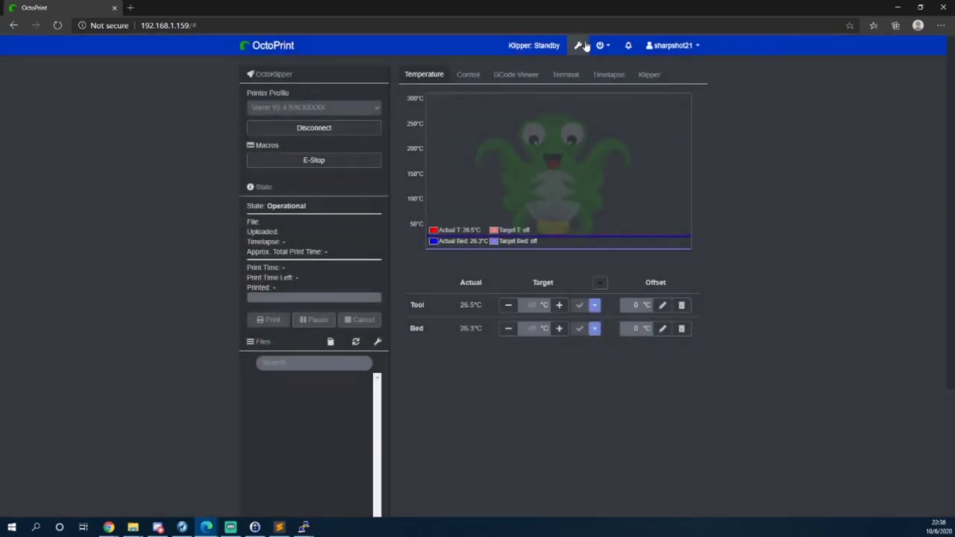
# Set the Appearance title to 'Voron V2.4 S/N:xxxx' and dismiss the language packs dialog.
pyautogui.click(577, 45)
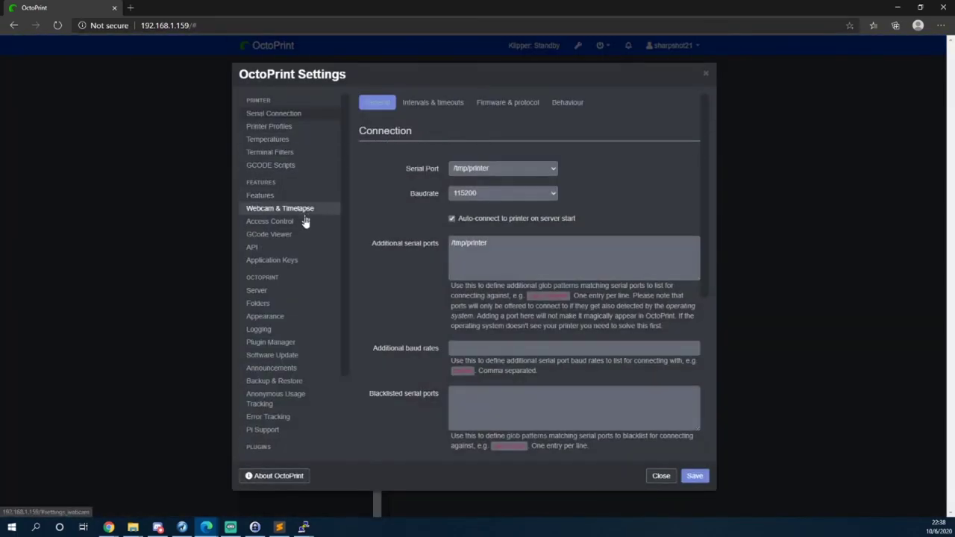
pyautogui.click(296, 197)
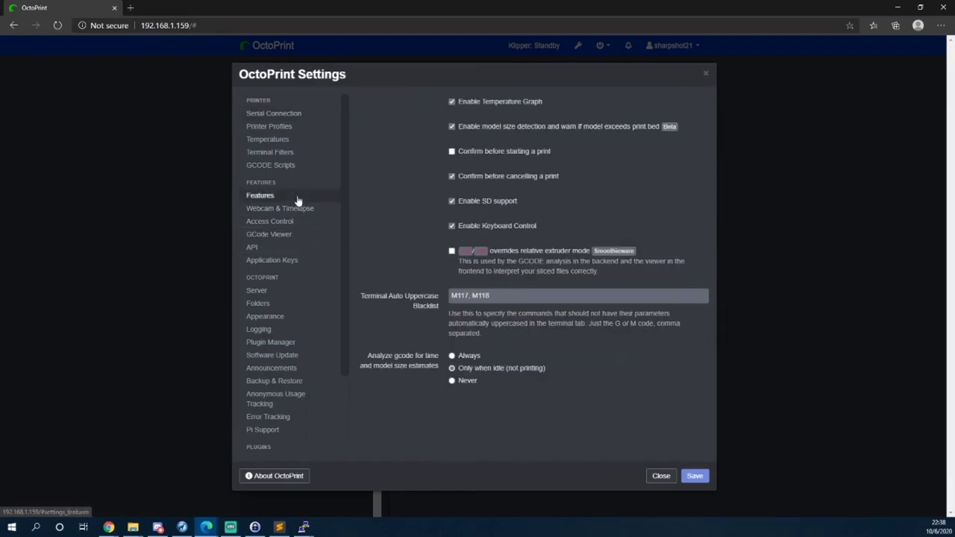
pyautogui.click(290, 319)
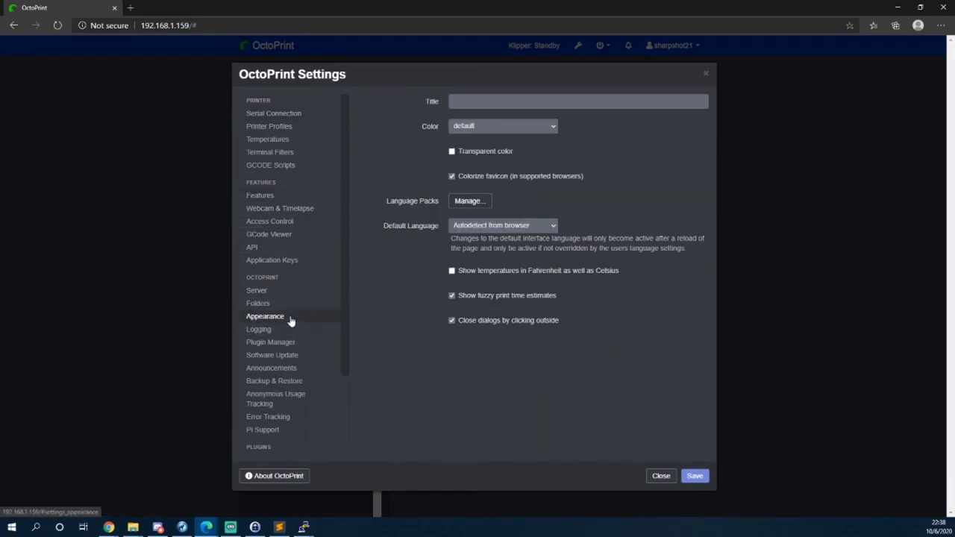
pyautogui.click(496, 104)
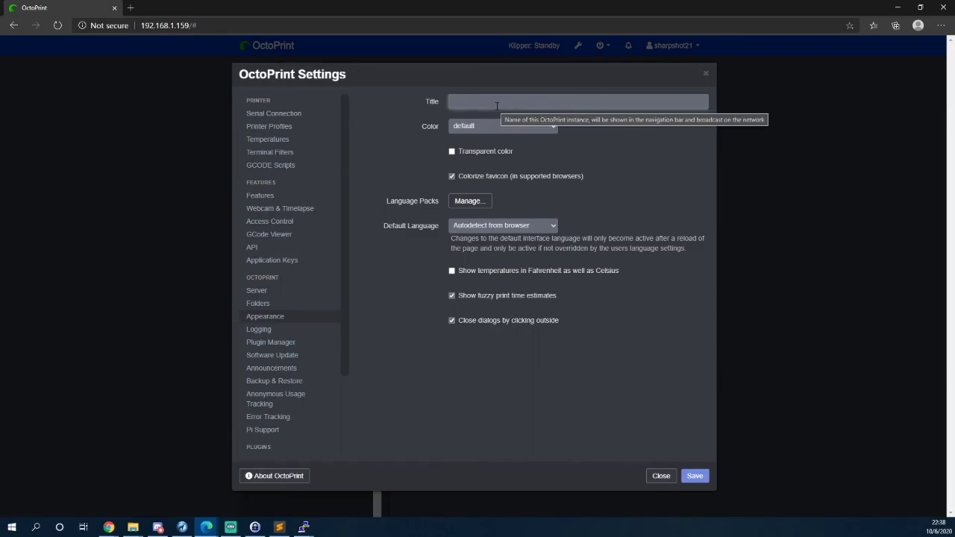
pyautogui.write('C')
pyautogui.write('oron V2.4 S/N:xxxx')
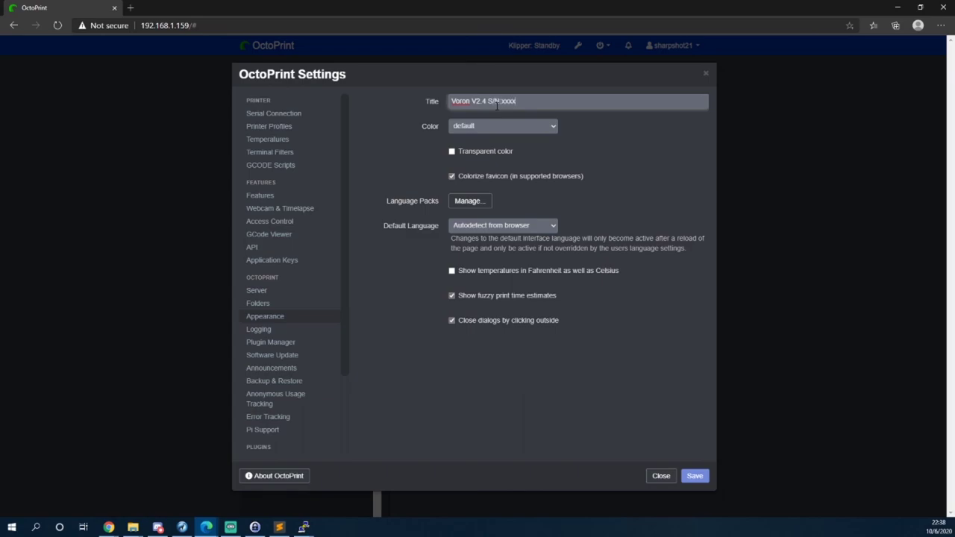
pyautogui.press('Return')
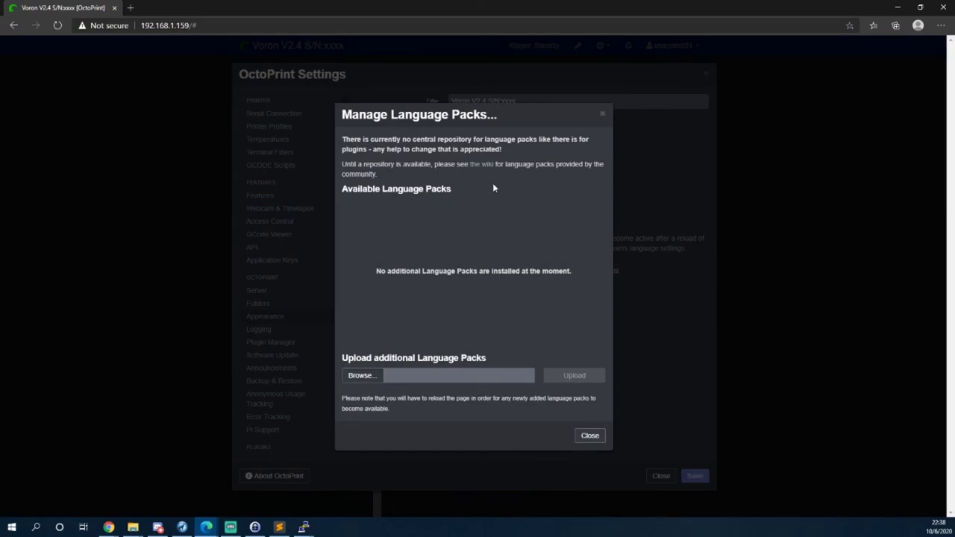
pyautogui.click(601, 114)
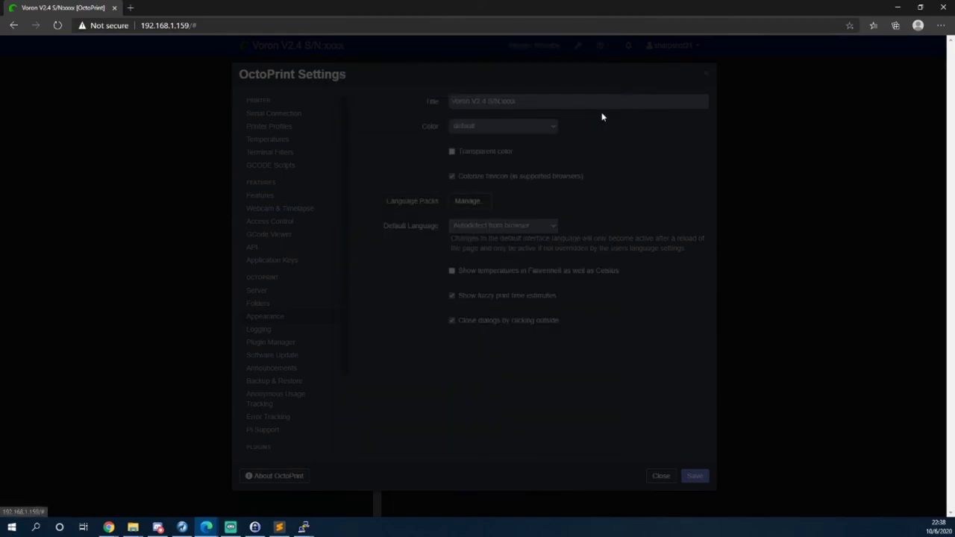
# Save the settings, check the dashboard titled Voron V2.4 S/N:xxxx, then switch to another program.
pyautogui.click(700, 477)
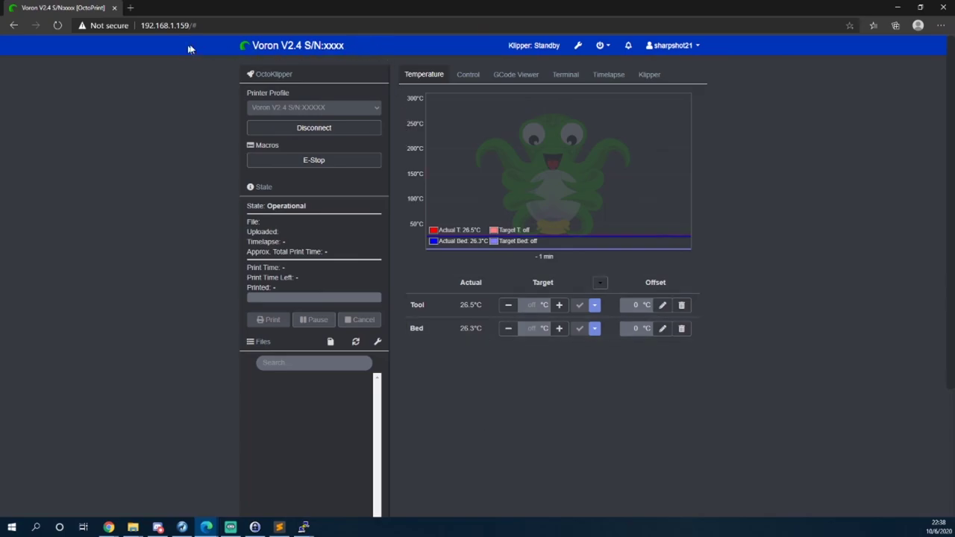
pyautogui.rightClick(821, 264)
pyautogui.click(749, 196)
pyautogui.hotkey('alt', 'Tab')
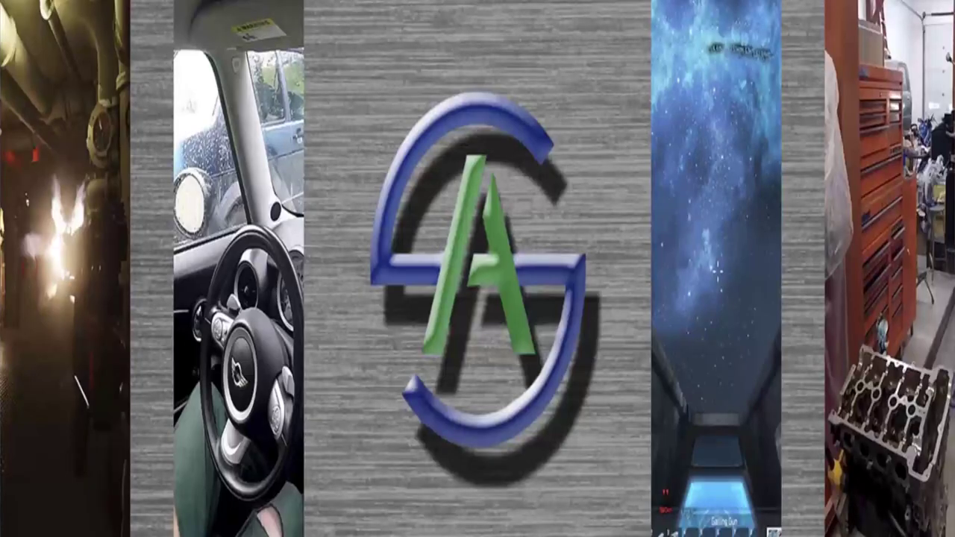